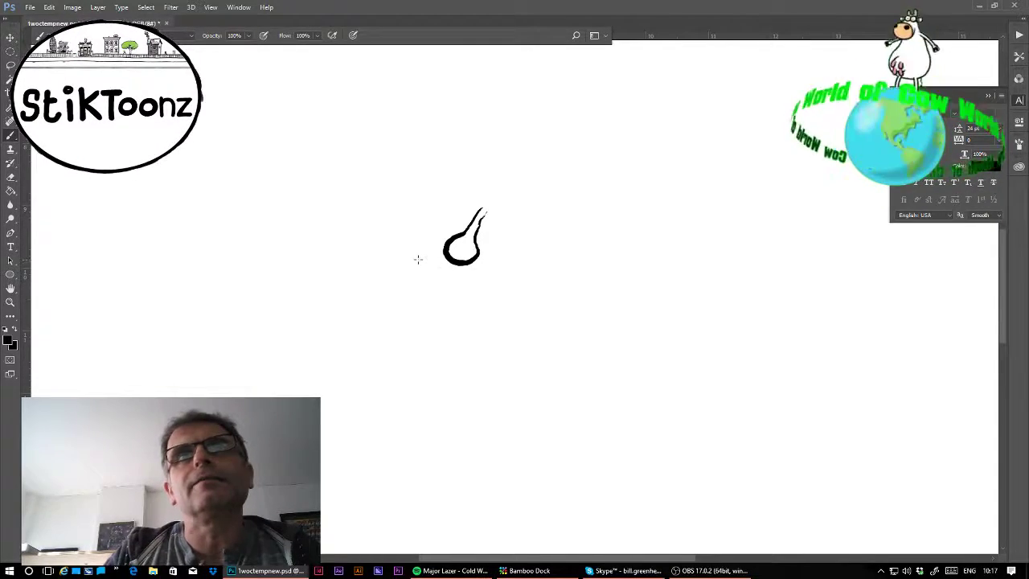
# - Brush a smiling mouth line beneath the nose and a short dark stroke for each eye
pyautogui.moveTo(418, 258)
pyautogui.mouseDown()
pyautogui.moveTo(467, 280)
pyautogui.moveTo(502, 277)
pyautogui.mouseUp()
pyautogui.moveTo(424, 262); pyautogui.dragTo(418, 255)
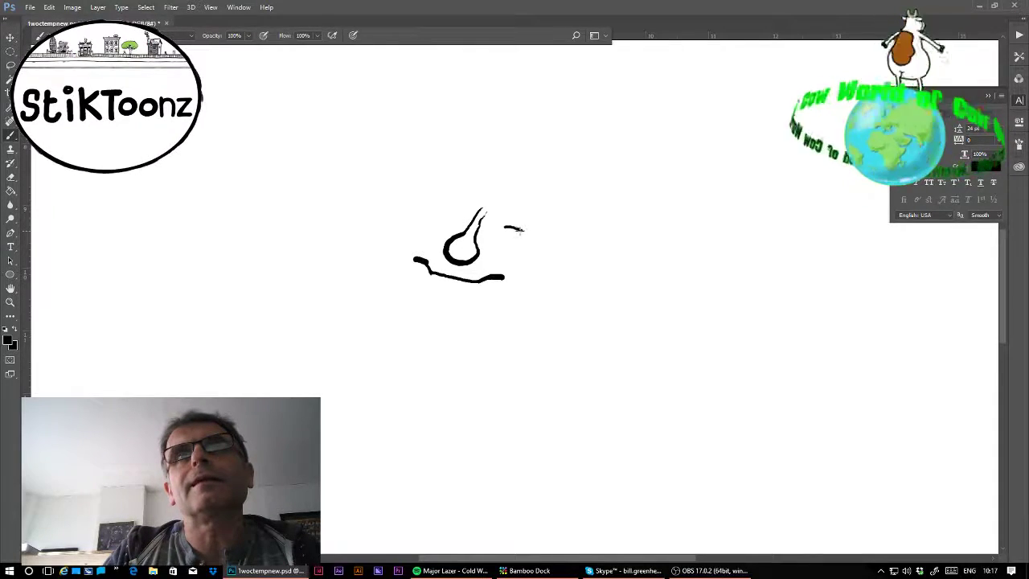
pyautogui.moveTo(521, 230); pyautogui.dragTo(443, 212)
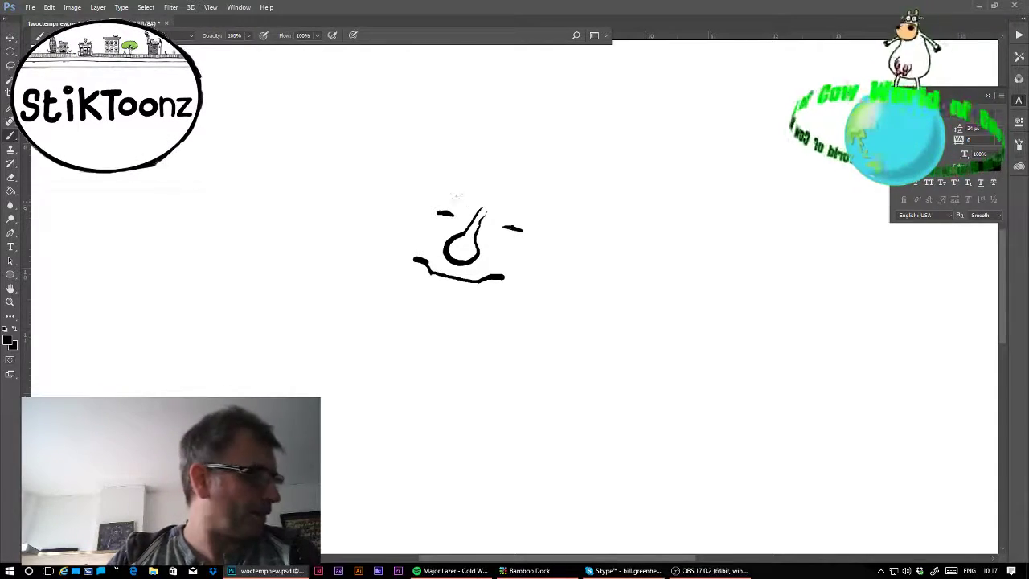
# - Shape the dark strokes of both eyes and draw a thin curved lower-lid line beneath each one
pyautogui.click(11, 303)
pyautogui.moveTo(450, 205); pyautogui.dragTo(506, 219)
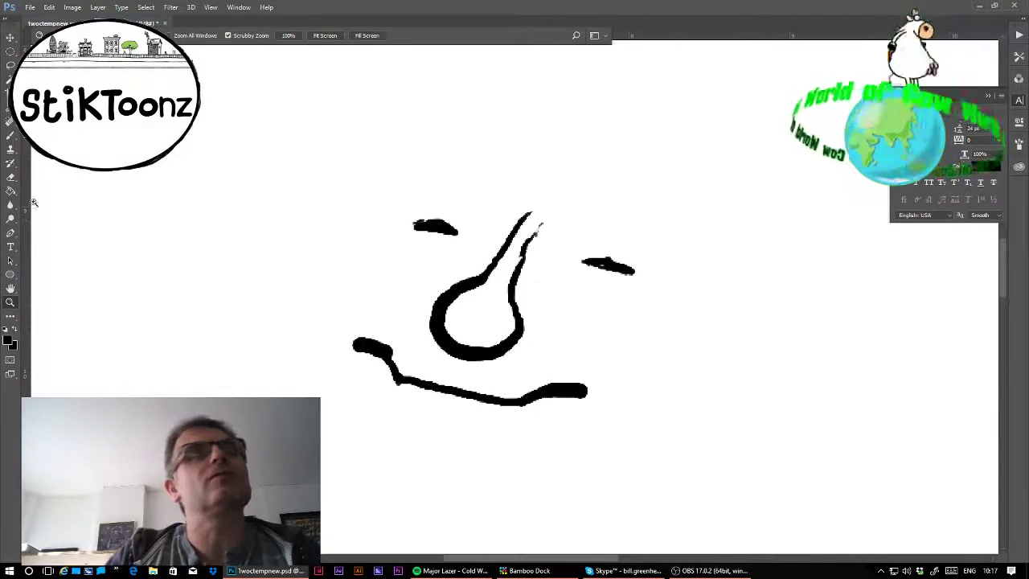
pyautogui.click(9, 179)
pyautogui.click(10, 135)
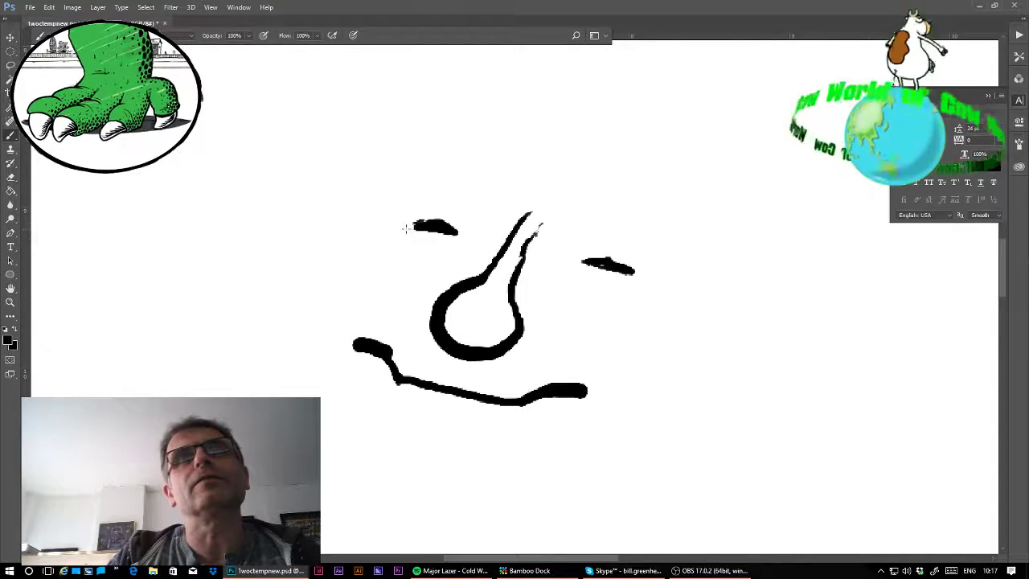
pyautogui.moveTo(406, 229); pyautogui.dragTo(433, 222)
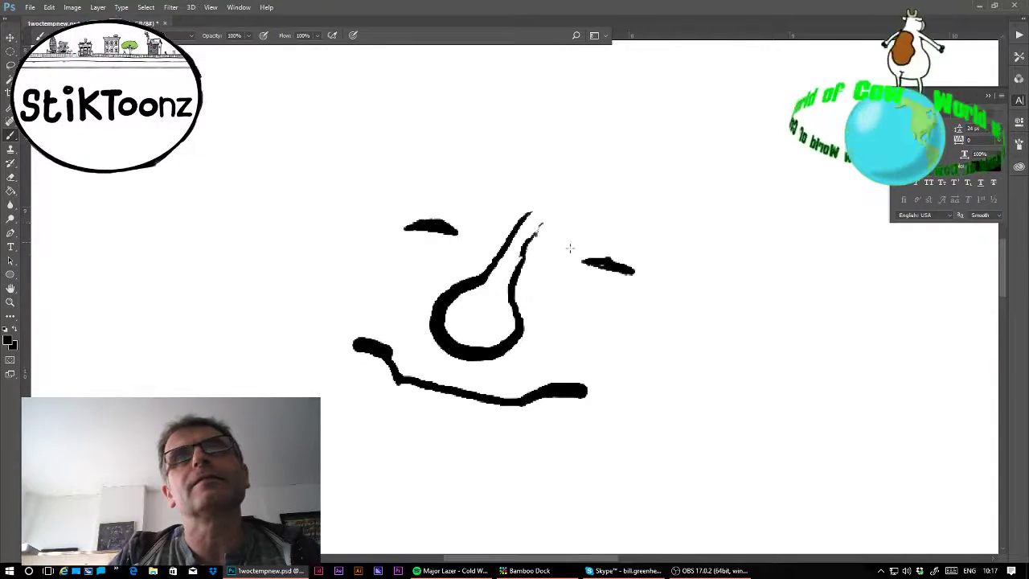
pyautogui.moveTo(585, 264); pyautogui.dragTo(642, 278)
pyautogui.moveTo(389, 243); pyautogui.dragTo(465, 245)
pyautogui.moveTo(573, 271)
pyautogui.mouseDown()
pyautogui.moveTo(594, 293)
pyautogui.moveTo(649, 293)
pyautogui.mouseUp()
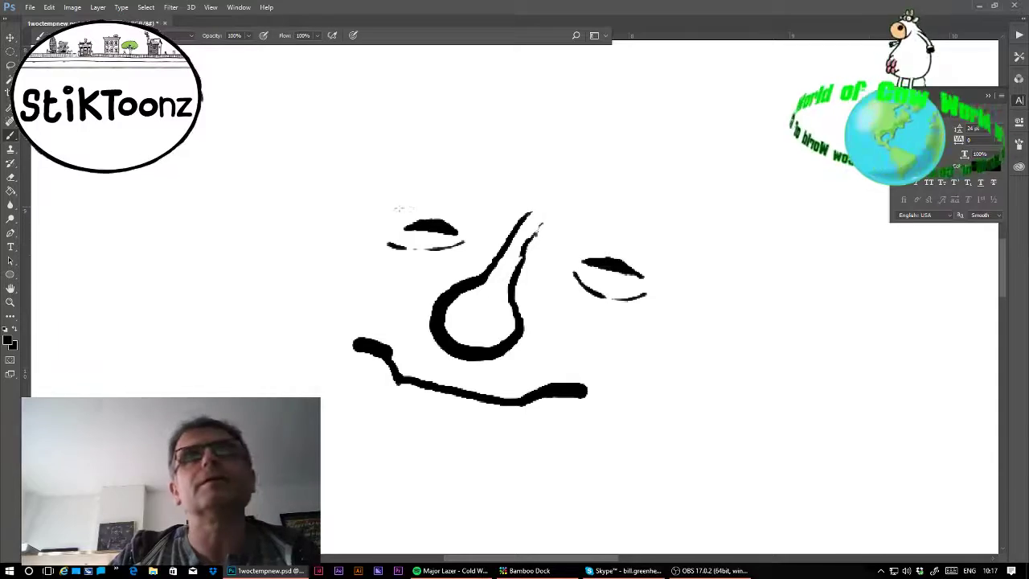
# - Draw the lower edge of the left eyebrow and erase the uneven upper ends of the nose lines
pyautogui.moveTo(393, 209)
pyautogui.mouseDown()
pyautogui.moveTo(438, 204)
pyautogui.moveTo(515, 227)
pyautogui.mouseUp()
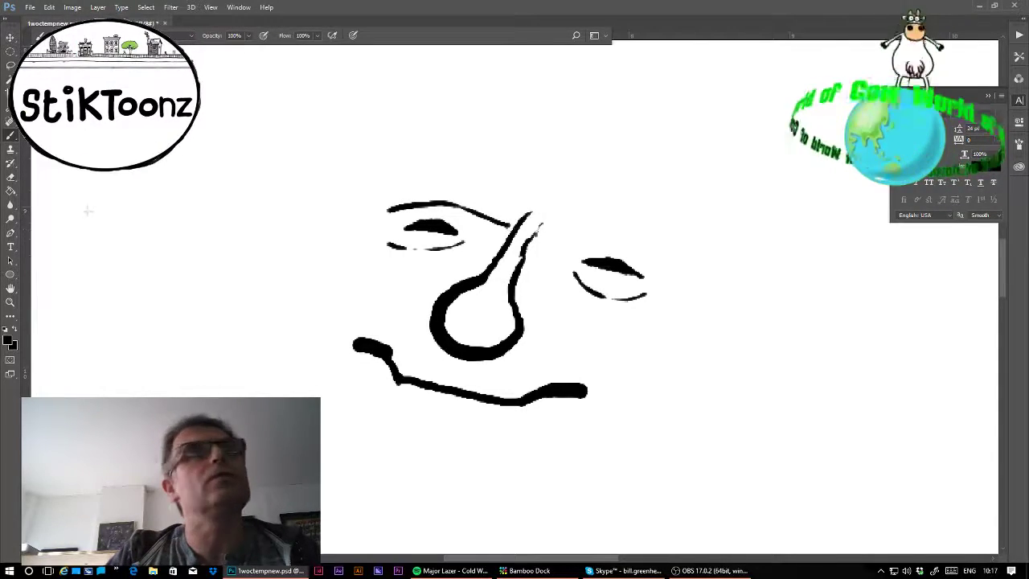
pyautogui.click(10, 178)
pyautogui.moveTo(527, 234)
pyautogui.mouseDown()
pyautogui.moveTo(518, 251)
pyautogui.moveTo(530, 218)
pyautogui.moveTo(521, 233)
pyautogui.moveTo(527, 227)
pyautogui.mouseUp()
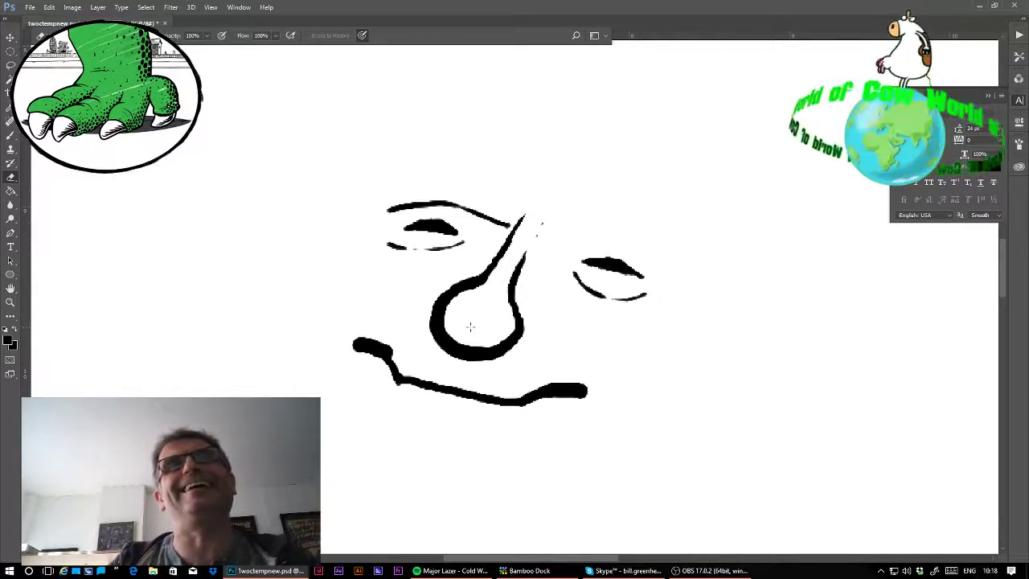
# - Draw the lower edge of the right eyebrow and close both eyebrows with jagged upper edges
pyautogui.click(10, 136)
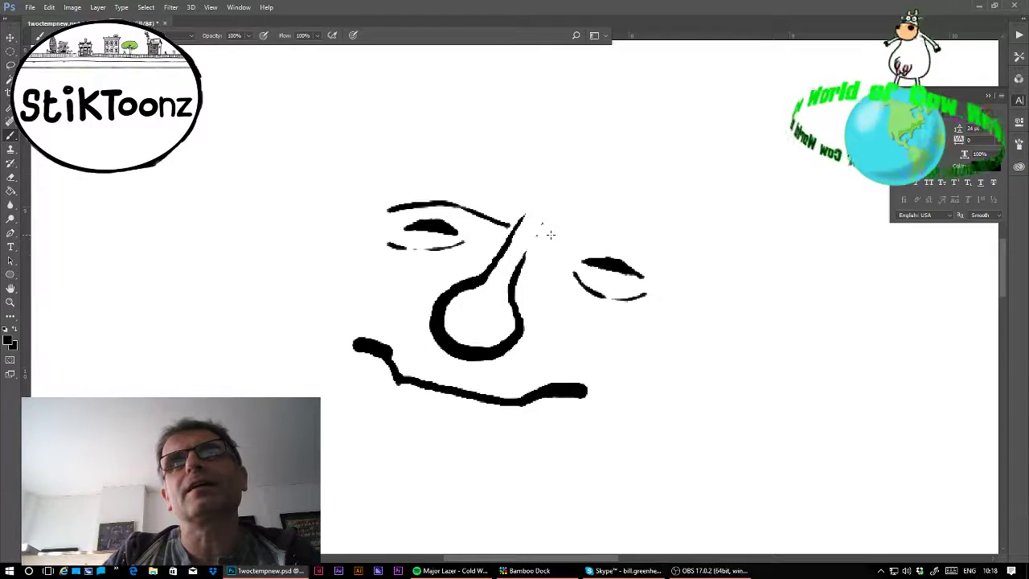
pyautogui.moveTo(548, 234)
pyautogui.mouseDown()
pyautogui.moveTo(614, 234)
pyautogui.moveTo(685, 257)
pyautogui.mouseUp()
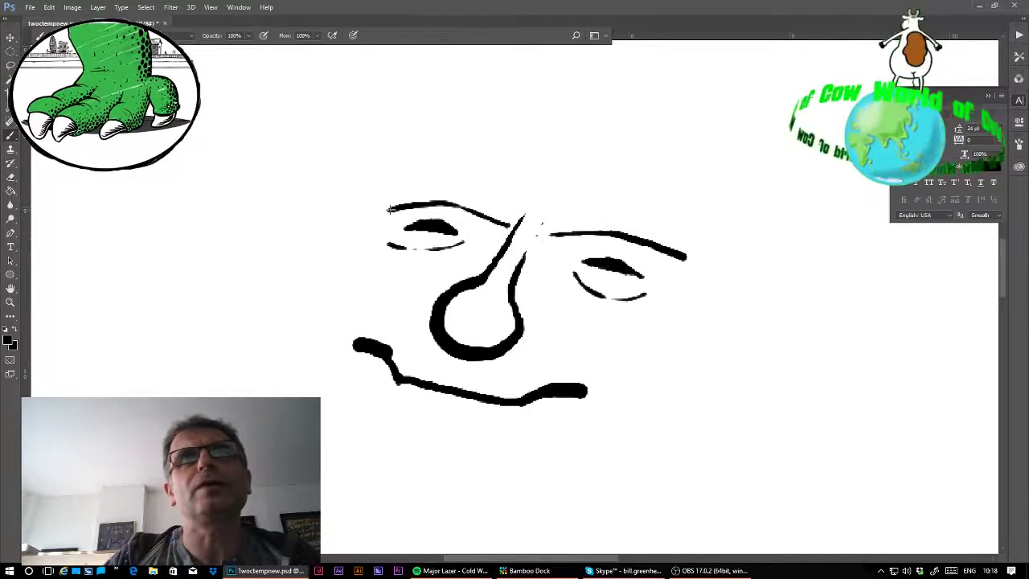
pyautogui.moveTo(389, 209)
pyautogui.mouseDown()
pyautogui.moveTo(398, 182)
pyautogui.moveTo(430, 177)
pyautogui.moveTo(483, 201)
pyautogui.moveTo(491, 194)
pyautogui.moveTo(511, 218)
pyautogui.moveTo(649, 214)
pyautogui.moveTo(662, 232)
pyautogui.moveTo(644, 226)
pyautogui.moveTo(687, 222)
pyautogui.moveTo(682, 233)
pyautogui.moveTo(711, 243)
pyautogui.moveTo(683, 255)
pyautogui.mouseUp()
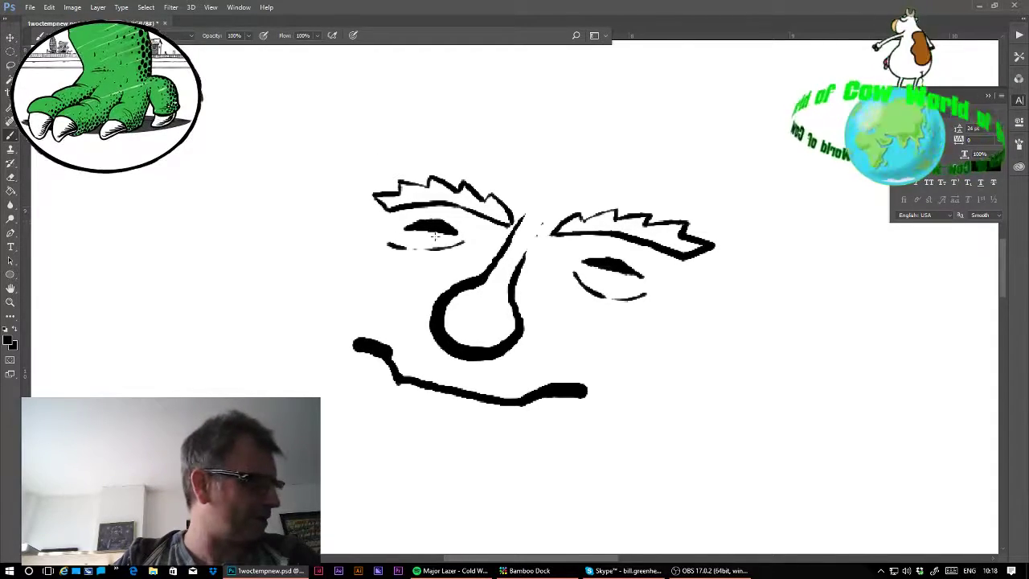
# - Draw a slanted face-side line beside the left eyebrow and a smile crease on each side of the nose
pyautogui.moveTo(401, 148); pyautogui.dragTo(345, 268)
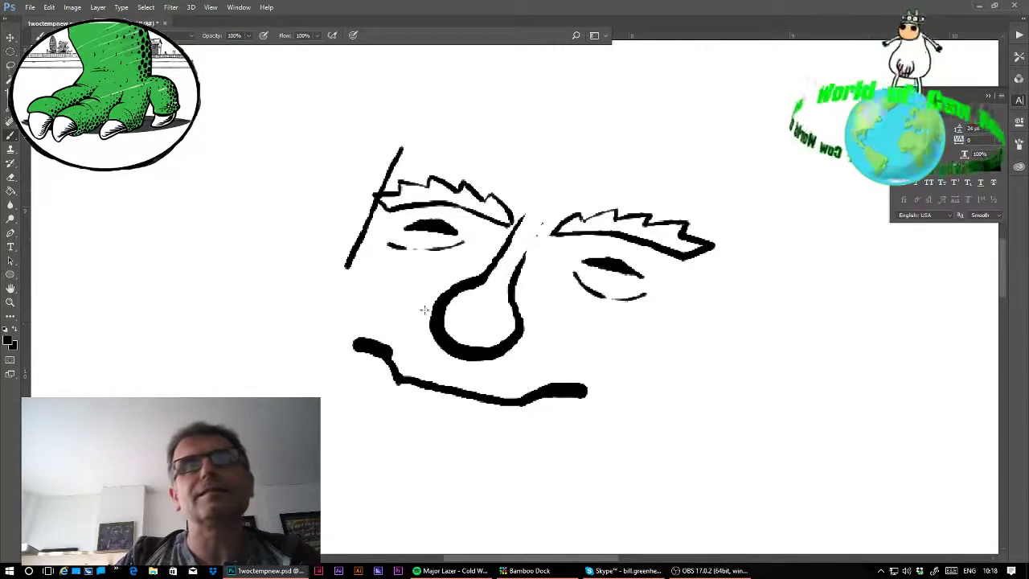
pyautogui.moveTo(434, 295); pyautogui.dragTo(345, 330)
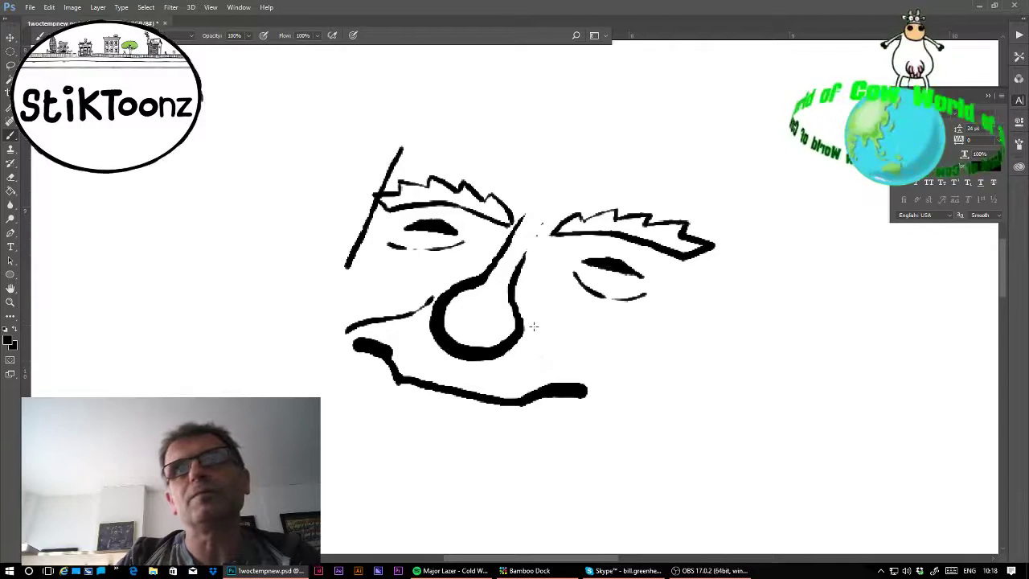
pyautogui.moveTo(533, 325); pyautogui.dragTo(606, 395)
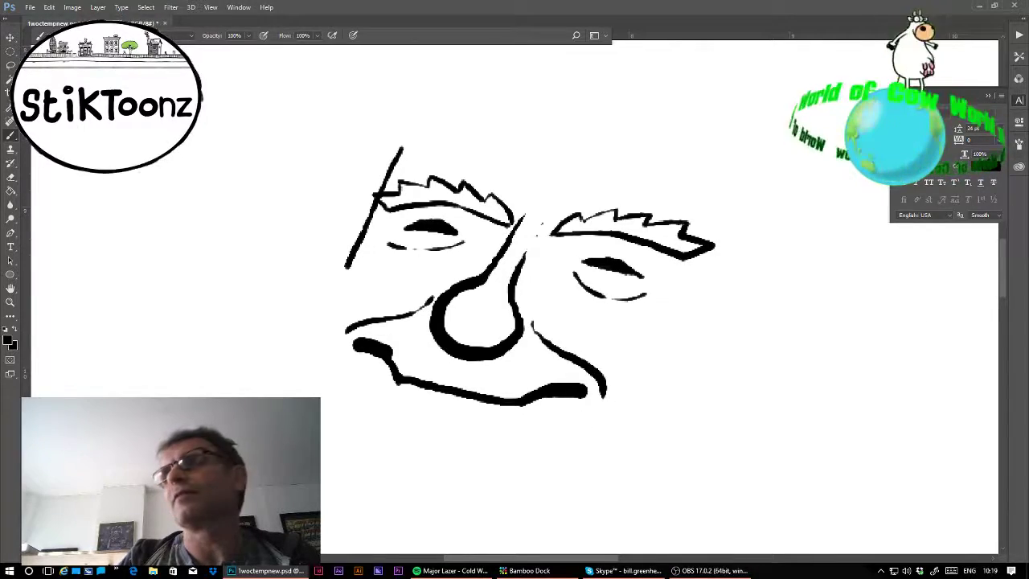
# - Extend the left face-side line down toward the mouth and draw a short curved chin crease below the mouth
pyautogui.moveTo(353, 298)
pyautogui.mouseDown()
pyautogui.moveTo(487, 46)
pyautogui.moveTo(487, 81)
pyautogui.moveTo(465, 80)
pyautogui.moveTo(436, 151)
pyautogui.mouseUp()
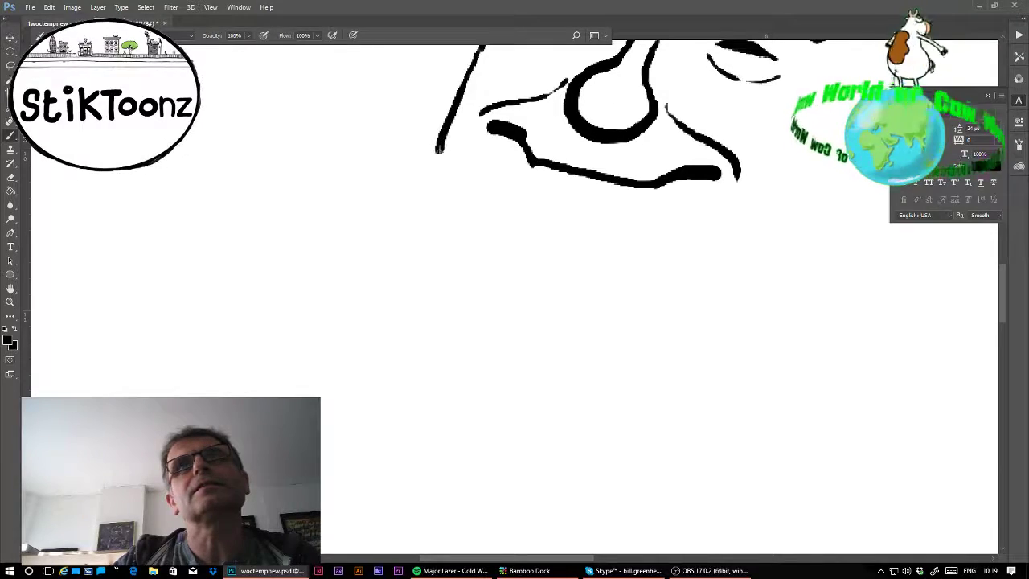
pyautogui.moveTo(551, 193)
pyautogui.mouseDown()
pyautogui.moveTo(605, 202)
pyautogui.moveTo(616, 221)
pyautogui.mouseUp()
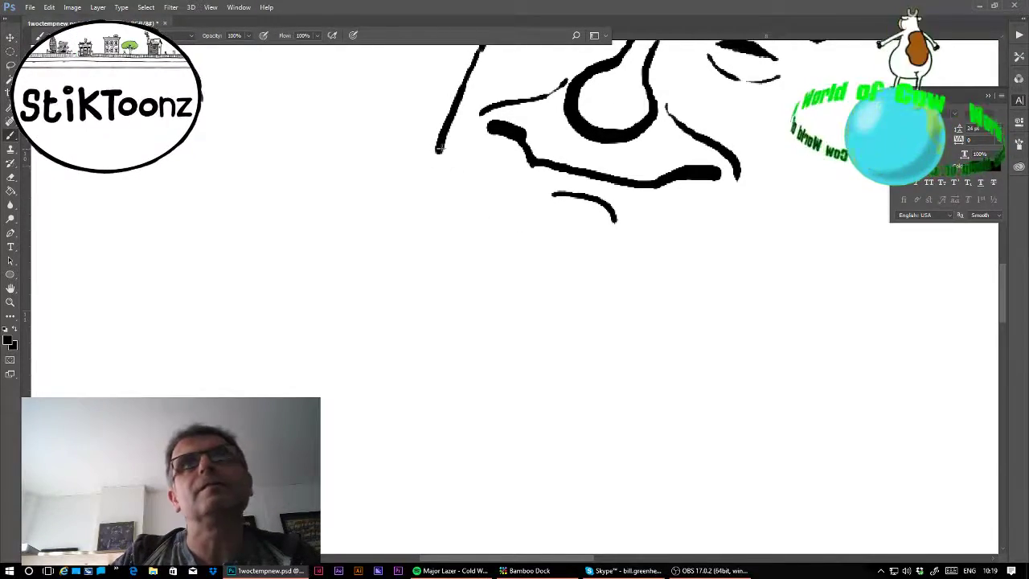
pyautogui.moveTo(438, 148)
pyautogui.mouseDown()
pyautogui.moveTo(467, 263)
pyautogui.moveTo(513, 303)
pyautogui.moveTo(570, 316)
pyautogui.mouseUp()
pyautogui.moveTo(662, 195)
pyautogui.mouseDown()
pyautogui.moveTo(577, 521)
pyautogui.moveTo(577, 379)
pyautogui.moveTo(611, 345)
pyautogui.mouseUp()
pyautogui.hotkey('ctrl', 'z')
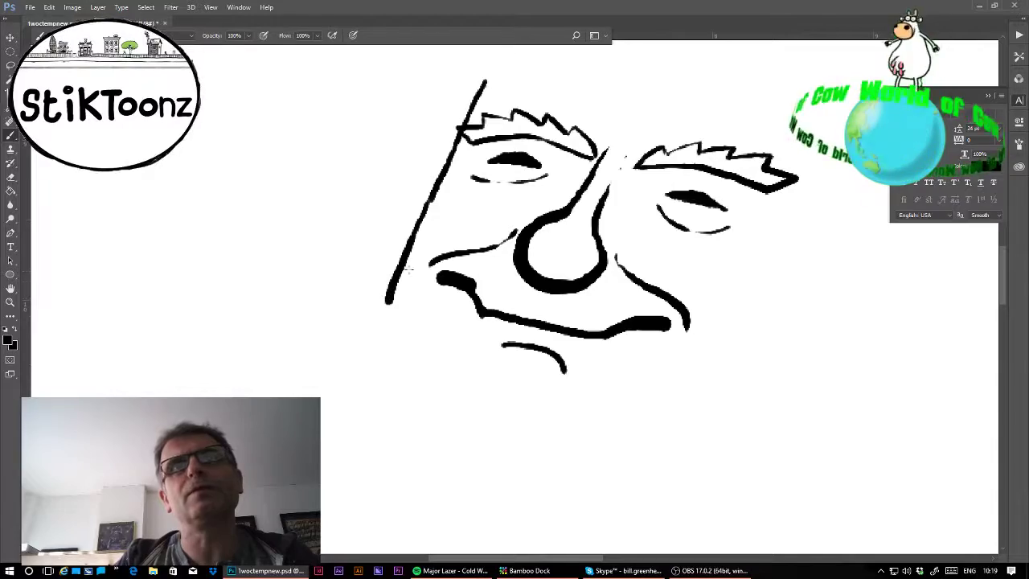
# - Lasso the left face-side line, move it outward clear of the eyebrow, and patch the gap left in it
pyautogui.press('l')
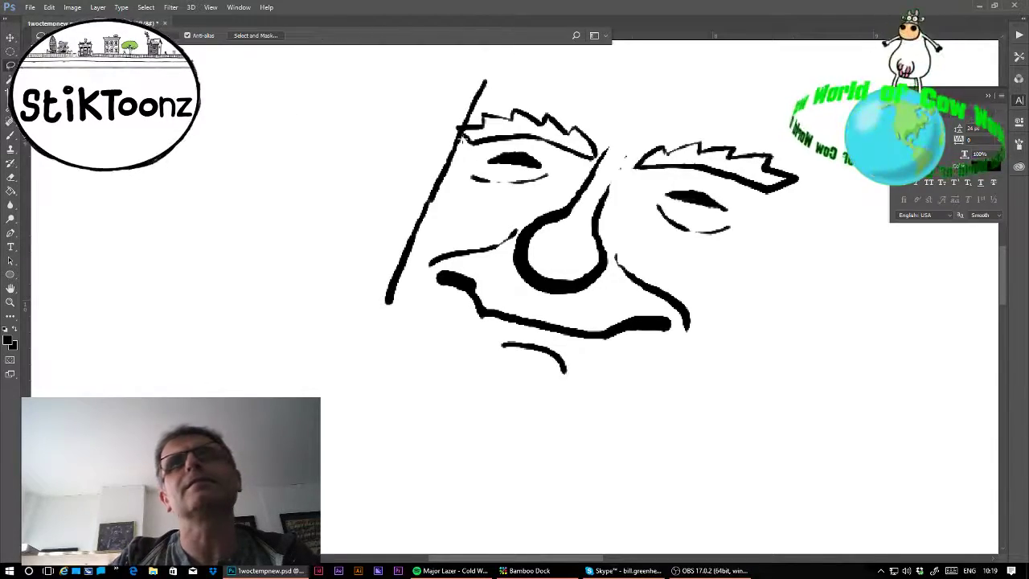
pyautogui.moveTo(465, 125)
pyautogui.mouseDown()
pyautogui.moveTo(445, 79)
pyautogui.moveTo(307, 304)
pyautogui.moveTo(384, 295)
pyautogui.moveTo(376, 324)
pyautogui.moveTo(401, 283)
pyautogui.moveTo(379, 258)
pyautogui.moveTo(371, 262)
pyautogui.mouseUp()
pyautogui.hotkey('ctrl', 'd')
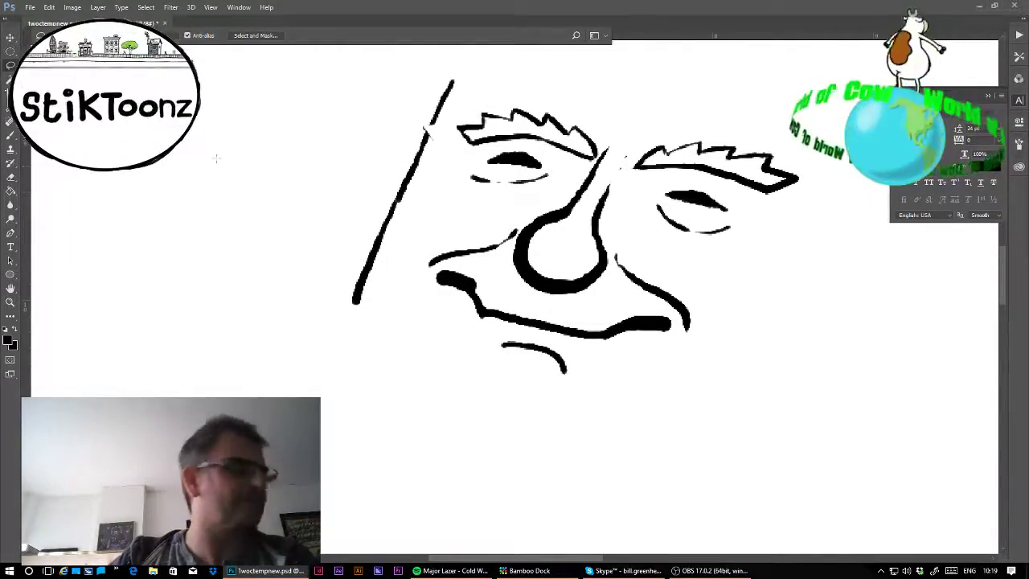
pyautogui.press('b')
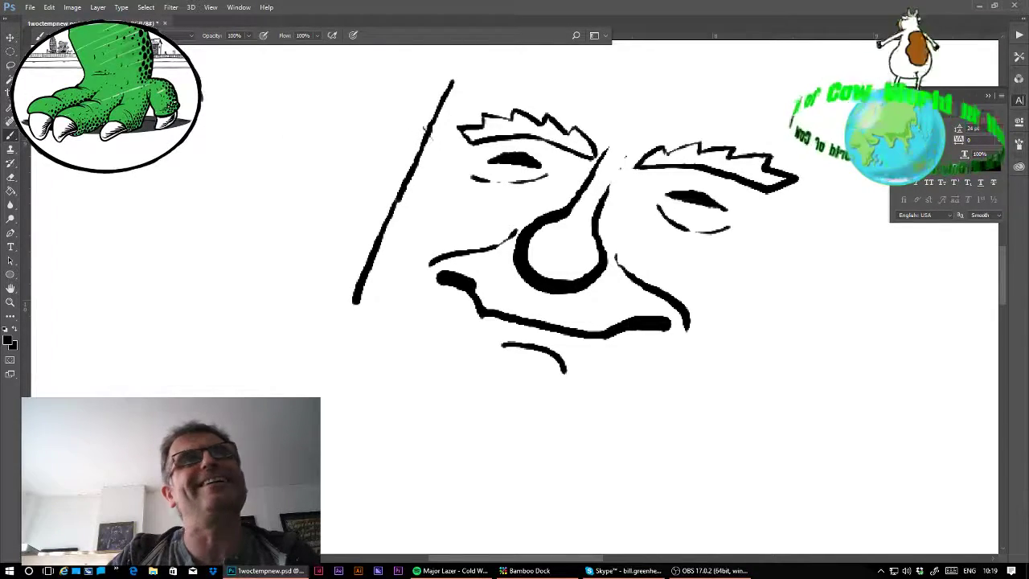
pyautogui.click(13, 178)
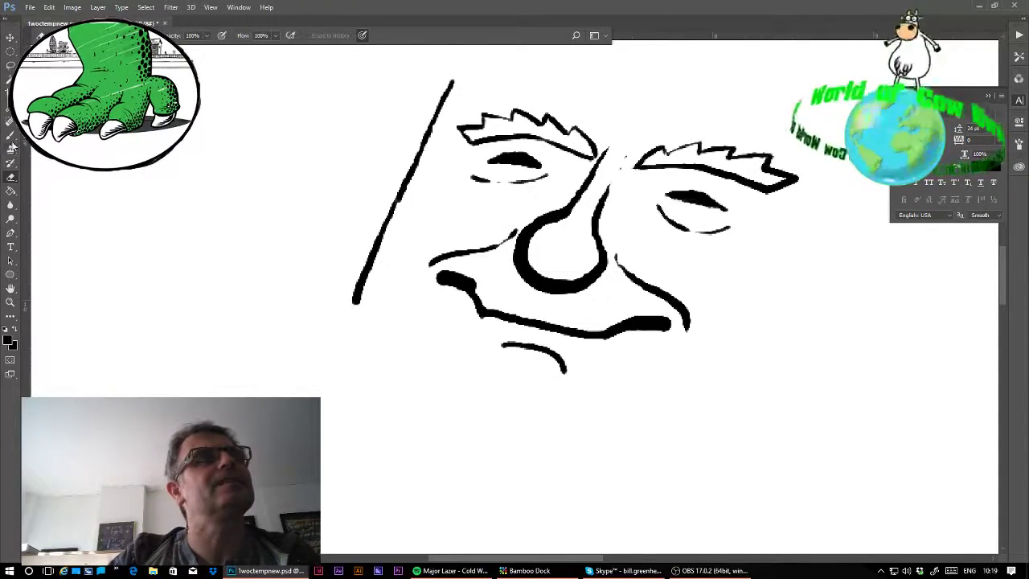
# - Draw the rounded jowls and the broad chin curve along the bottom of the face, and taper the chin line's ends
pyautogui.click(10, 135)
pyautogui.moveTo(354, 301)
pyautogui.mouseDown()
pyautogui.moveTo(362, 366)
pyautogui.moveTo(401, 388)
pyautogui.mouseUp()
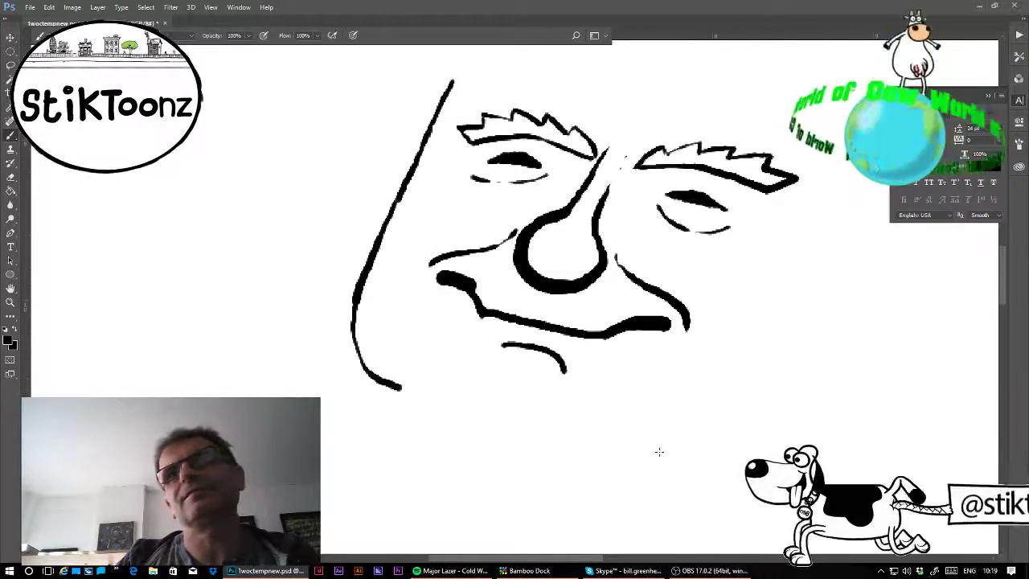
pyautogui.moveTo(625, 460)
pyautogui.mouseDown()
pyautogui.moveTo(723, 430)
pyautogui.moveTo(749, 407)
pyautogui.mouseUp()
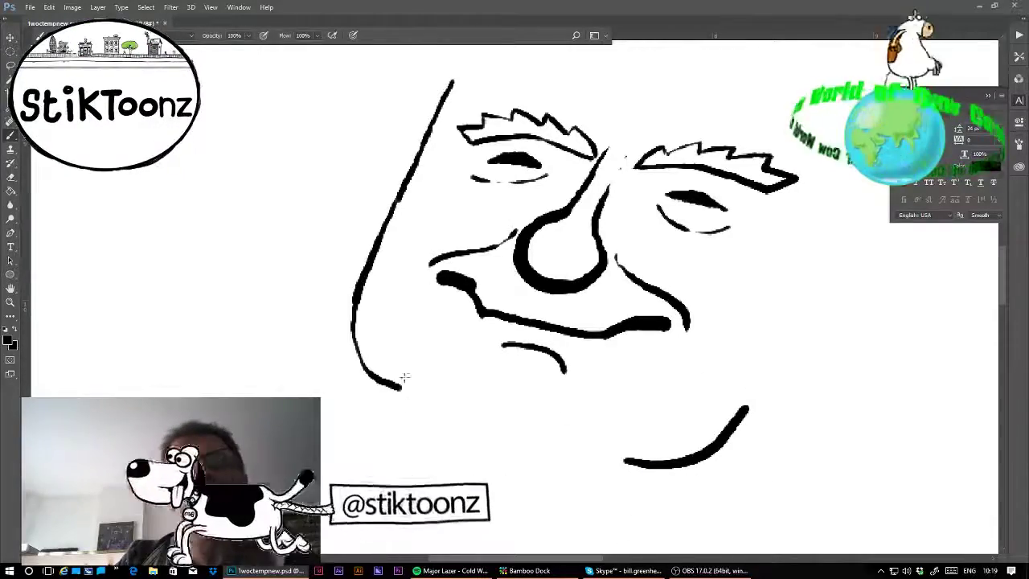
pyautogui.moveTo(398, 377)
pyautogui.mouseDown()
pyautogui.moveTo(464, 444)
pyautogui.moveTo(571, 462)
pyautogui.moveTo(619, 449)
pyautogui.moveTo(631, 420)
pyautogui.mouseUp()
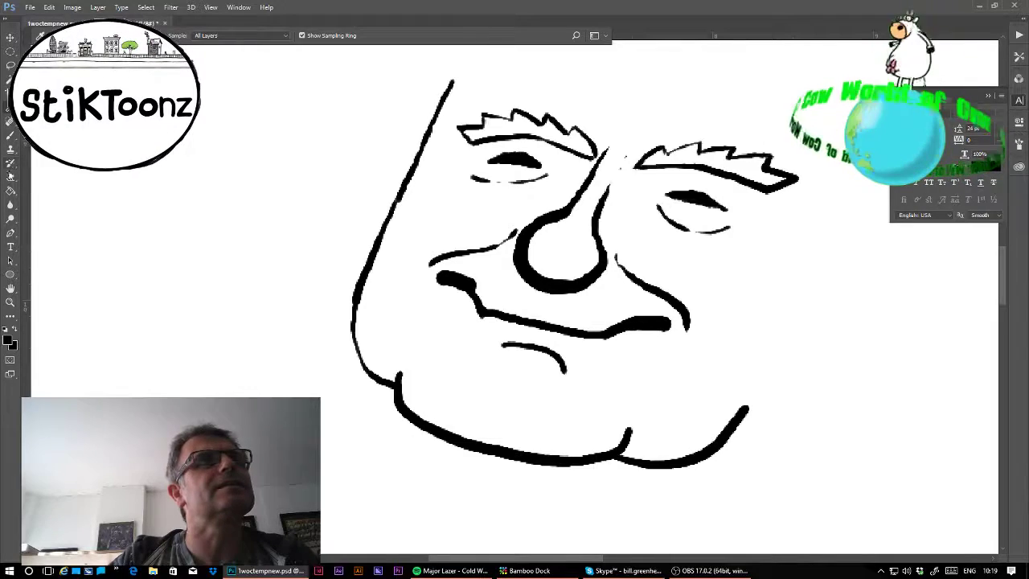
pyautogui.press('e')
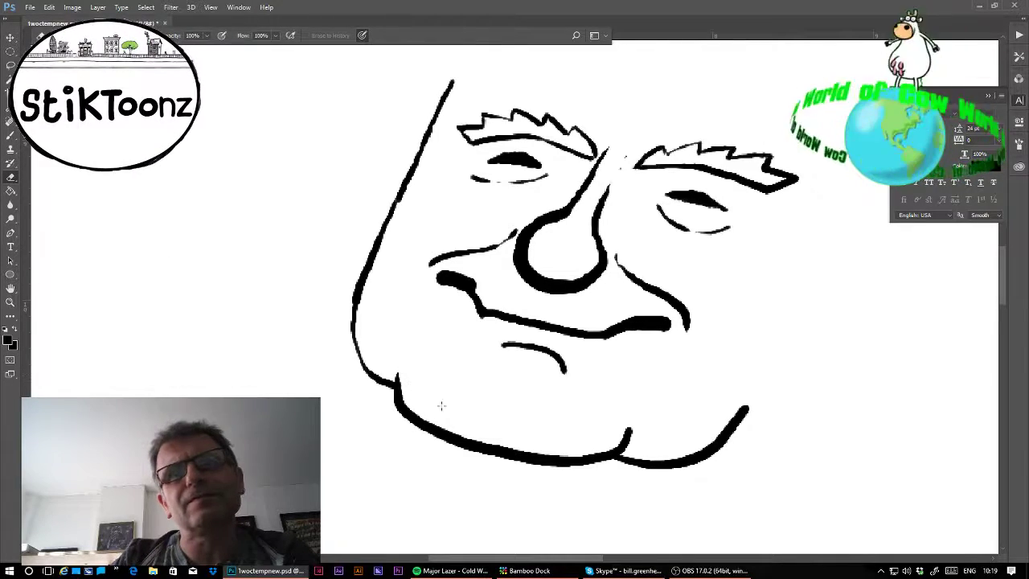
pyautogui.moveTo(622, 421)
pyautogui.mouseDown()
pyautogui.moveTo(627, 437)
pyautogui.moveTo(609, 442)
pyautogui.mouseUp()
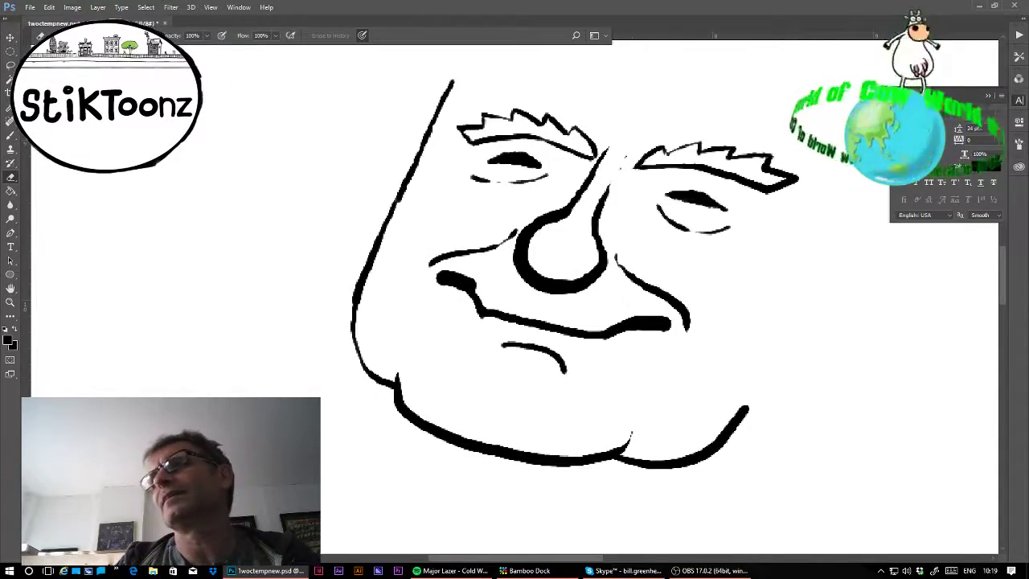
# - Thicken the outline of the left jowl from the face-side line down to the chin
pyautogui.hotkey('ctrl', '-')
pyautogui.hotkey('ctrl', '-')
pyautogui.hotkey('ctrl', '-')
pyautogui.hotkey('ctrl', '+')
pyautogui.hotkey('ctrl', '+')
pyautogui.hotkey('ctrl', '+')
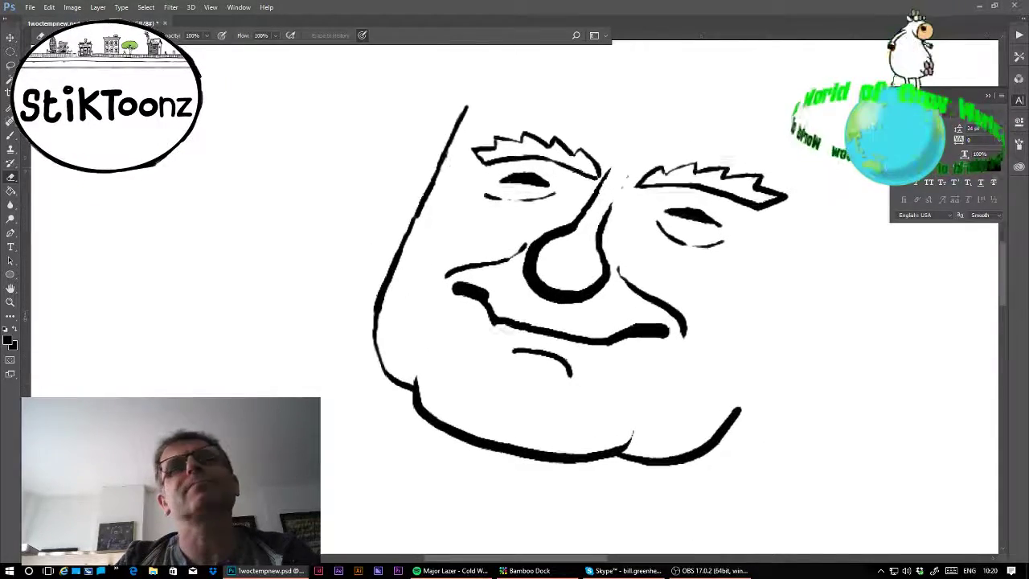
pyautogui.click(11, 301)
pyautogui.click(312, 301)
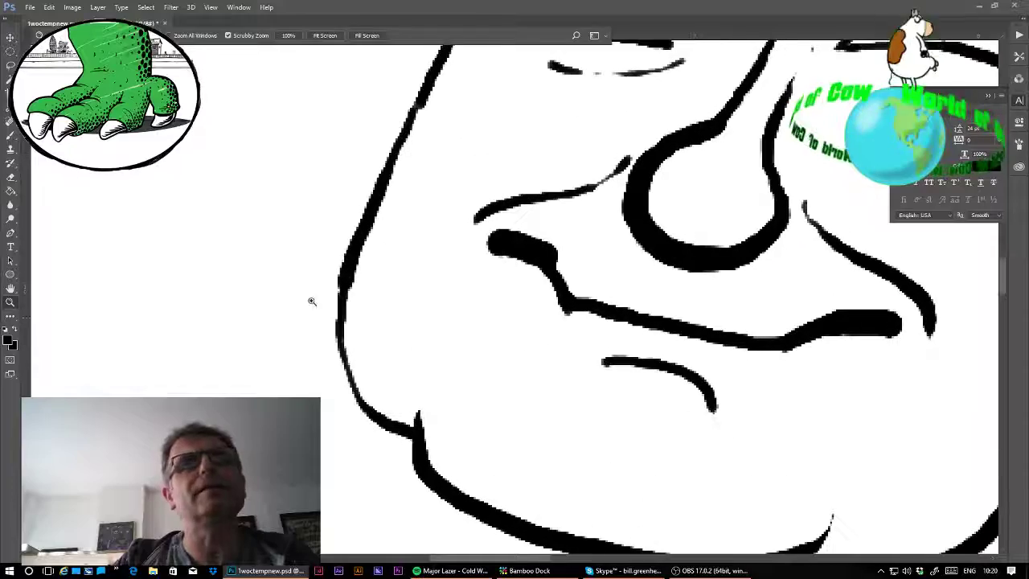
pyautogui.click(10, 135)
pyautogui.moveTo(351, 271)
pyautogui.mouseDown()
pyautogui.moveTo(338, 332)
pyautogui.moveTo(351, 376)
pyautogui.moveTo(404, 424)
pyautogui.mouseUp()
pyautogui.hotkey('ctrl', 'z')
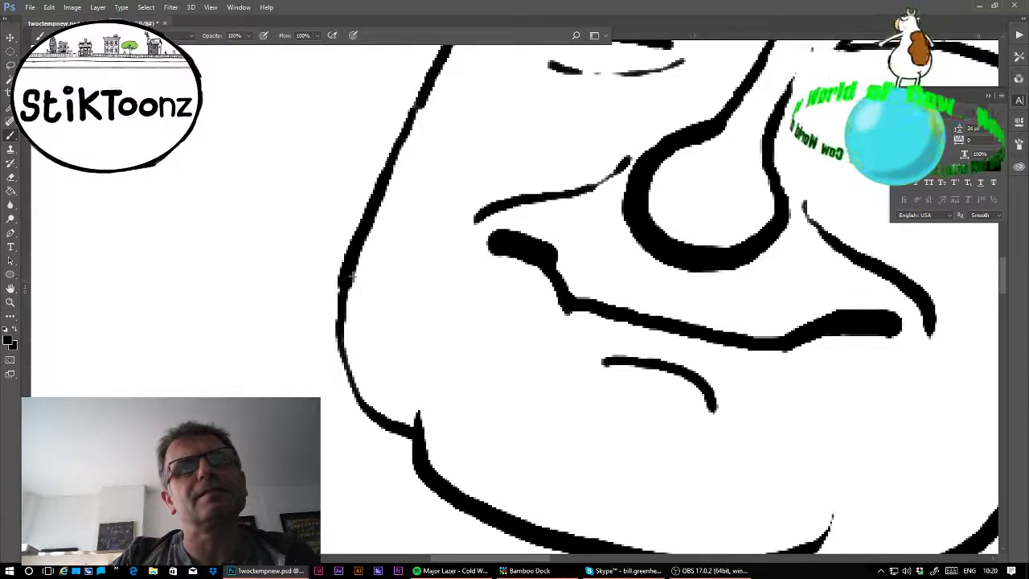
pyautogui.moveTo(351, 276)
pyautogui.mouseDown()
pyautogui.moveTo(327, 348)
pyautogui.moveTo(337, 376)
pyautogui.moveTo(418, 438)
pyautogui.mouseUp()
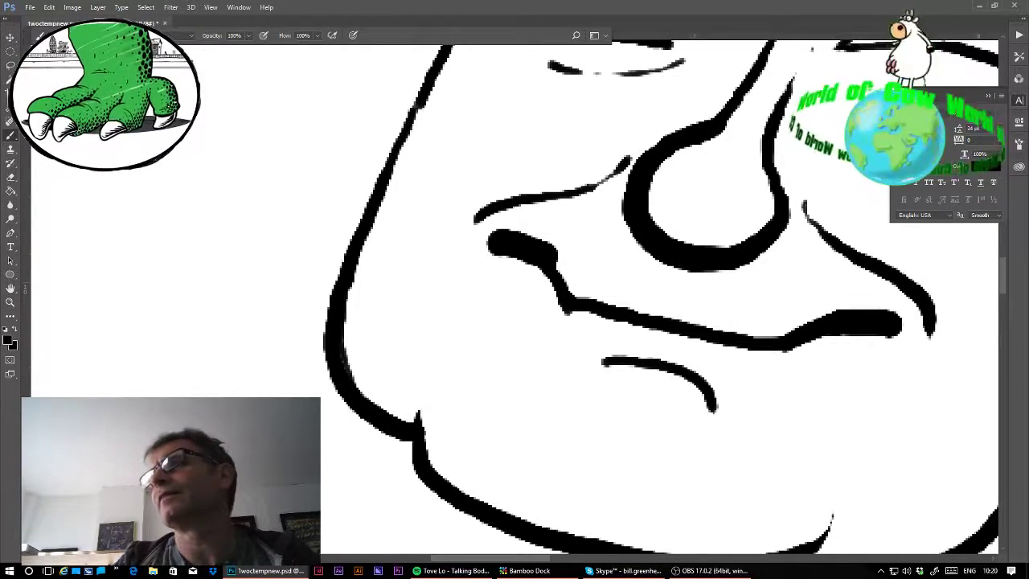
# - Erase the stray marks between the eyebrows at the top of the nose
pyautogui.hotkey('ctrl', '-')
pyautogui.moveTo(595, 241); pyautogui.dragTo(487, 413)
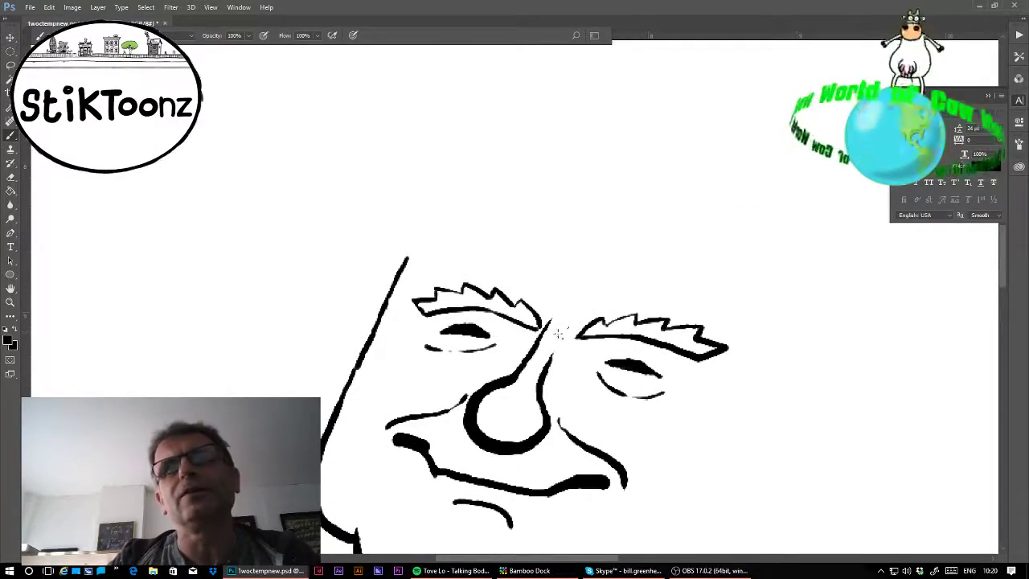
pyautogui.click(10, 177)
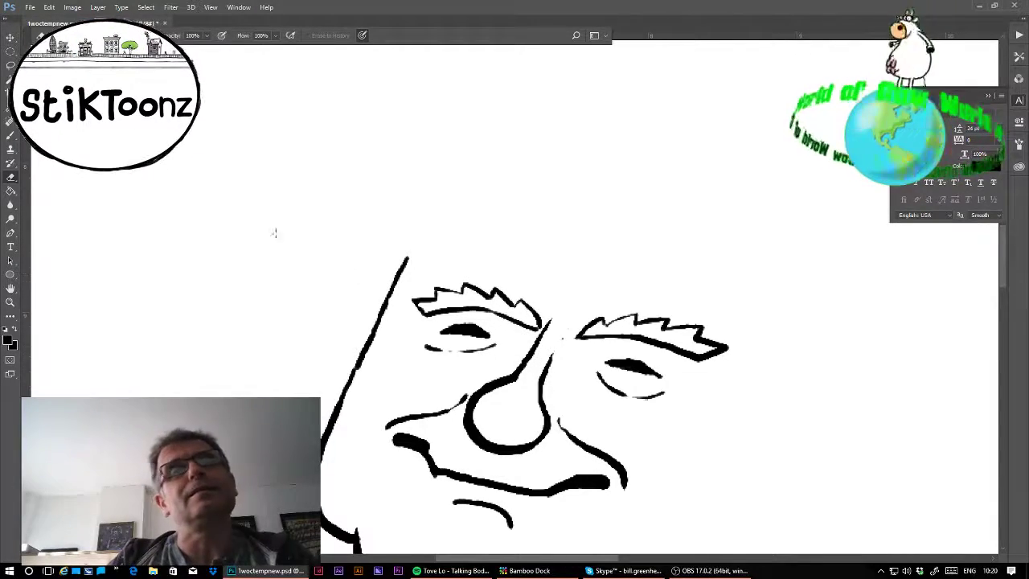
pyautogui.moveTo(514, 362); pyautogui.dragTo(483, 161)
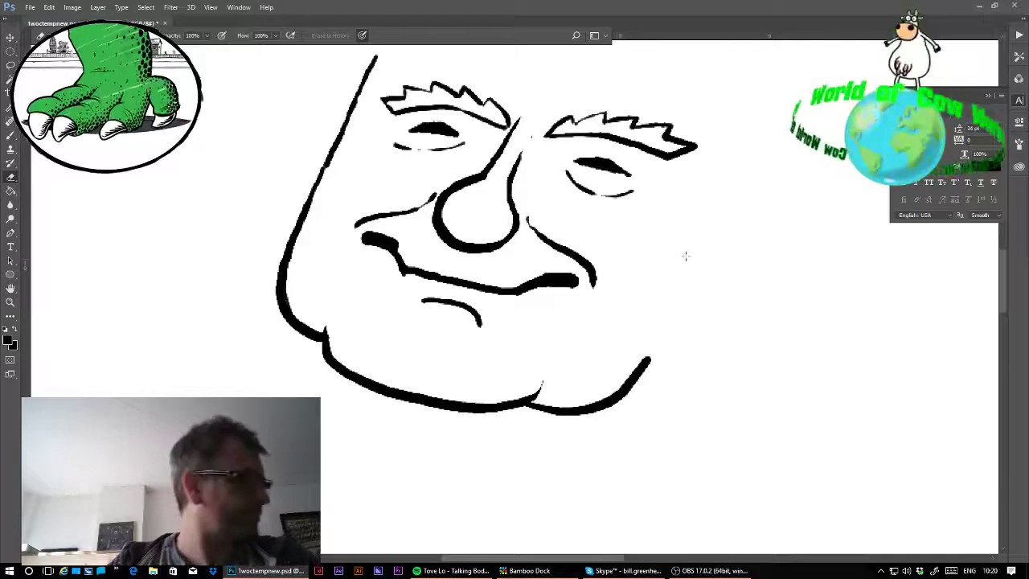
# - Draw a curved cheek line beneath each eye
pyautogui.click(10, 135)
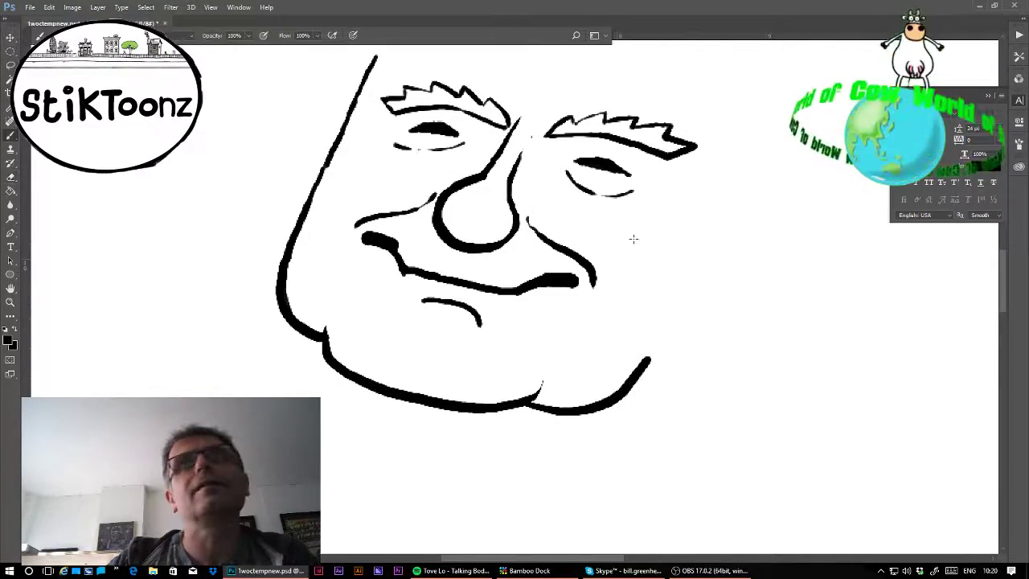
pyautogui.moveTo(572, 201)
pyautogui.mouseDown()
pyautogui.moveTo(611, 199)
pyautogui.moveTo(646, 217)
pyautogui.moveTo(655, 252)
pyautogui.mouseUp()
pyautogui.moveTo(370, 159)
pyautogui.mouseDown()
pyautogui.moveTo(401, 150)
pyautogui.moveTo(440, 176)
pyautogui.mouseUp()
# - Delete the black almond-shaped eyes beneath both eyebrows with lasso selections, keeping the lines under them
pyautogui.click(10, 65)
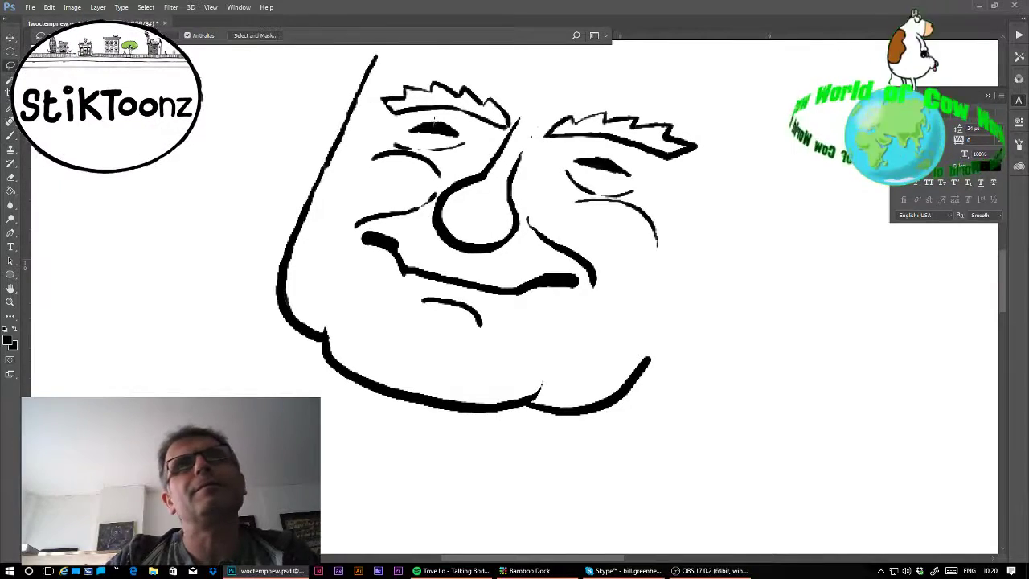
pyautogui.moveTo(442, 114)
pyautogui.mouseDown()
pyautogui.moveTo(398, 129)
pyautogui.moveTo(418, 144)
pyautogui.moveTo(465, 138)
pyautogui.moveTo(438, 114)
pyautogui.mouseUp()
pyautogui.press('Delete')
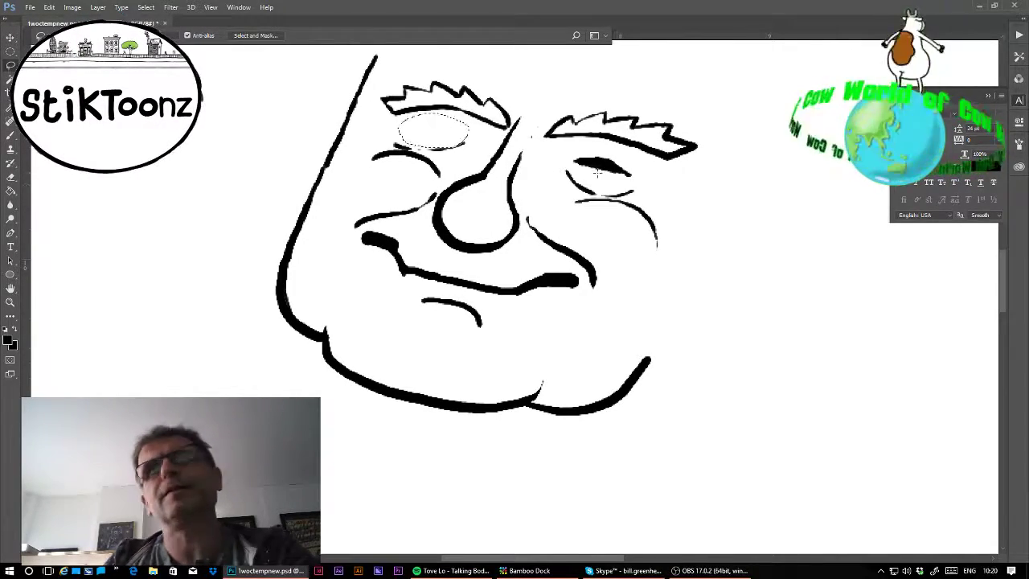
pyautogui.moveTo(596, 151)
pyautogui.mouseDown()
pyautogui.moveTo(585, 151)
pyautogui.moveTo(627, 183)
pyautogui.moveTo(599, 150)
pyautogui.mouseUp()
pyautogui.press('Delete')
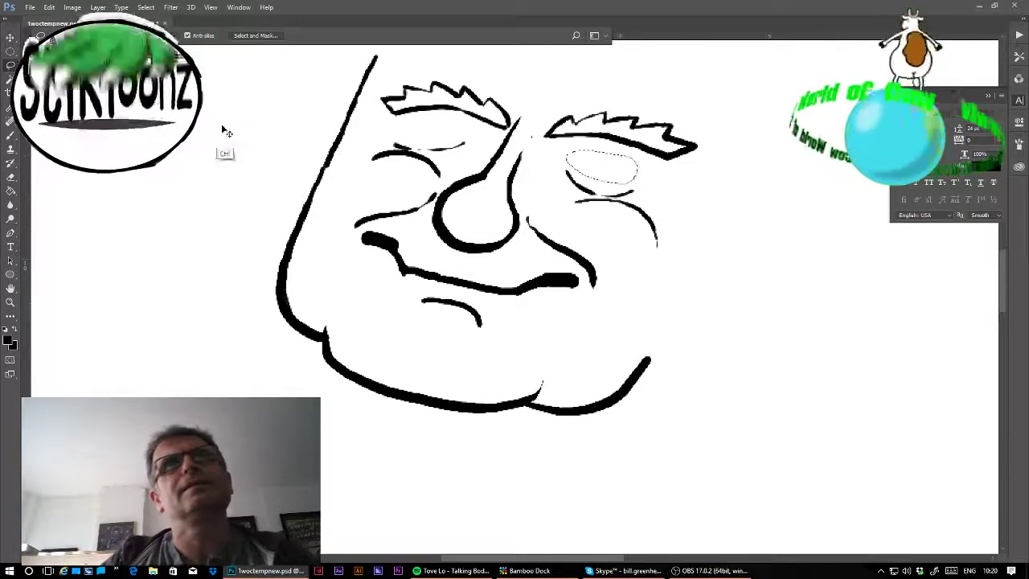
pyautogui.hotkey('ctrl', 'd')
# - Draw a round eye with a small dot pupil beneath each eyebrow
pyautogui.click(10, 134)
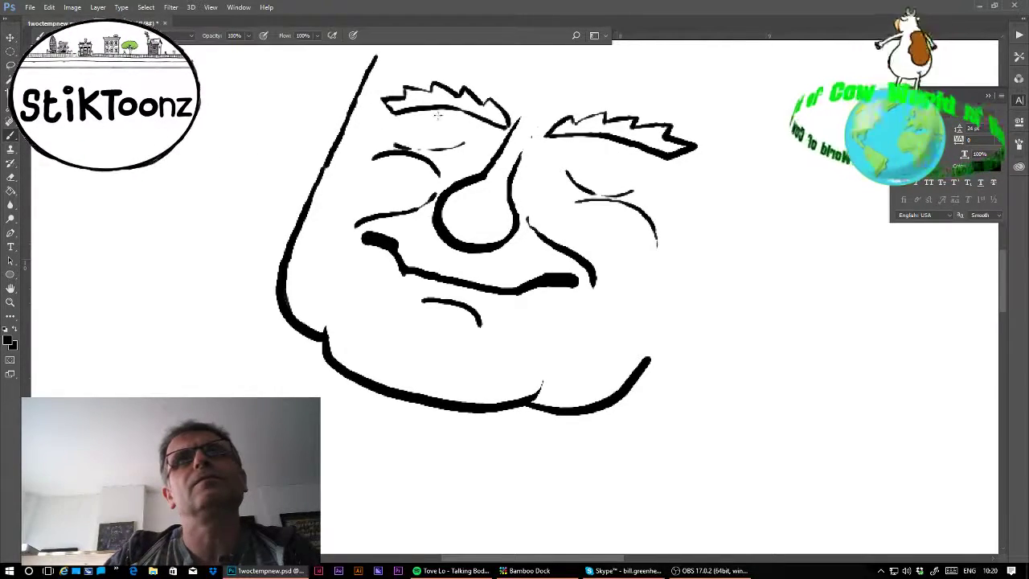
pyautogui.moveTo(434, 115)
pyautogui.mouseDown()
pyautogui.moveTo(417, 125)
pyautogui.moveTo(421, 142)
pyautogui.moveTo(440, 144)
pyautogui.moveTo(447, 119)
pyautogui.moveTo(429, 118)
pyautogui.moveTo(436, 126)
pyautogui.mouseUp()
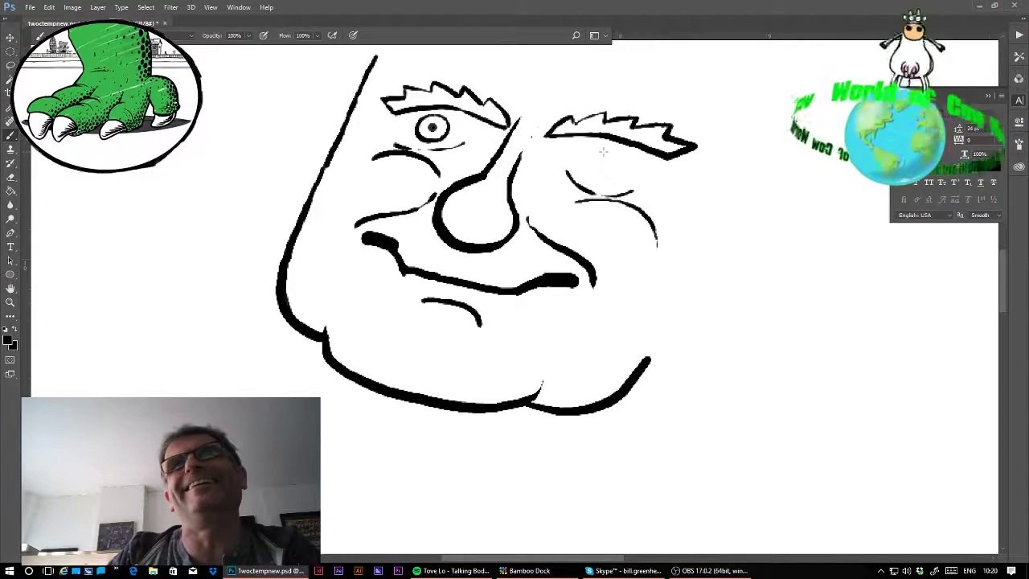
pyautogui.moveTo(599, 151)
pyautogui.mouseDown()
pyautogui.moveTo(582, 175)
pyautogui.moveTo(602, 179)
pyautogui.moveTo(613, 164)
pyautogui.moveTo(577, 160)
pyautogui.mouseUp()
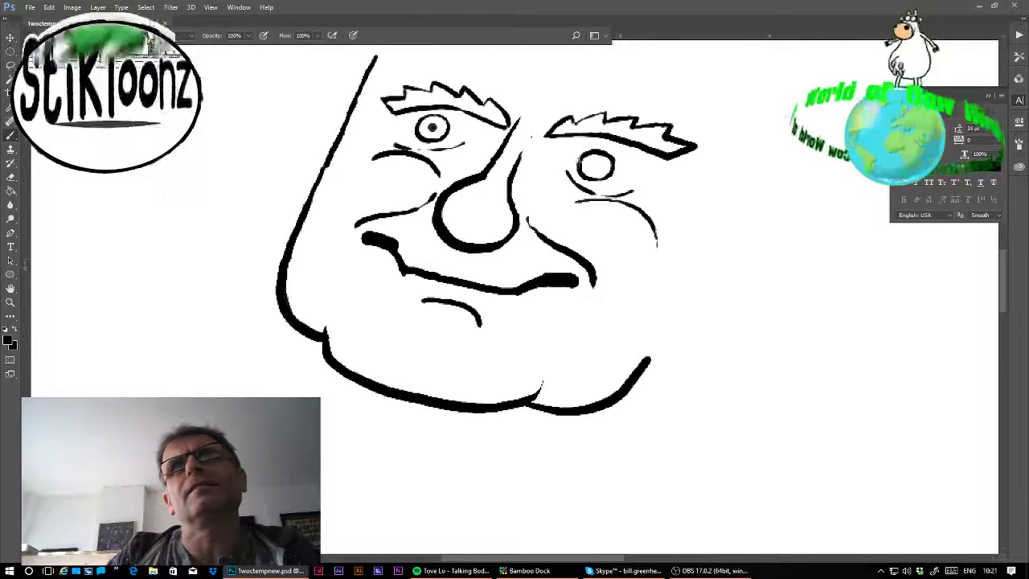
pyautogui.click(593, 164)
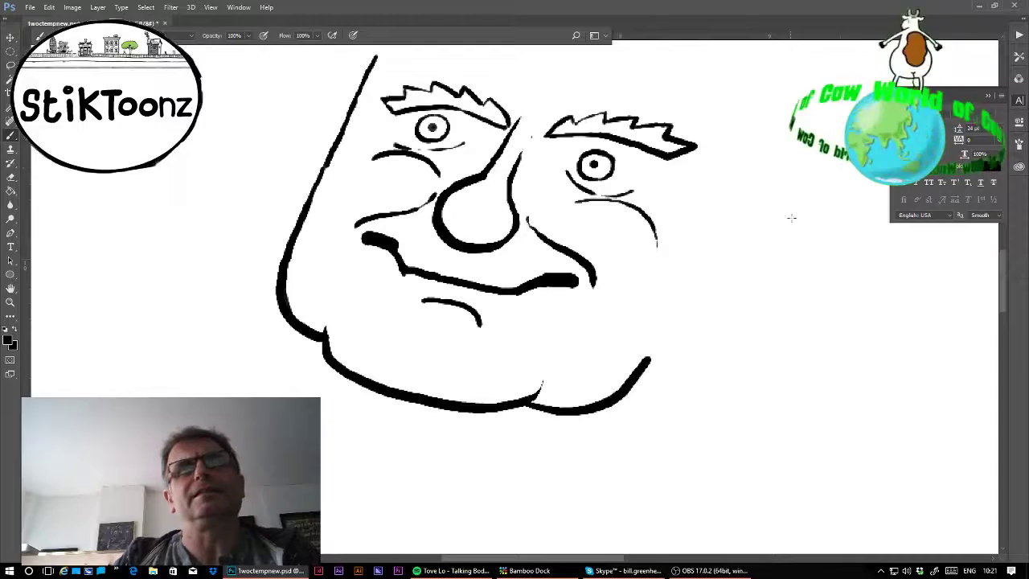
# - Lasso the under-eye and cheek lines below the right eye and move them slightly down and to the right
pyautogui.press('l')
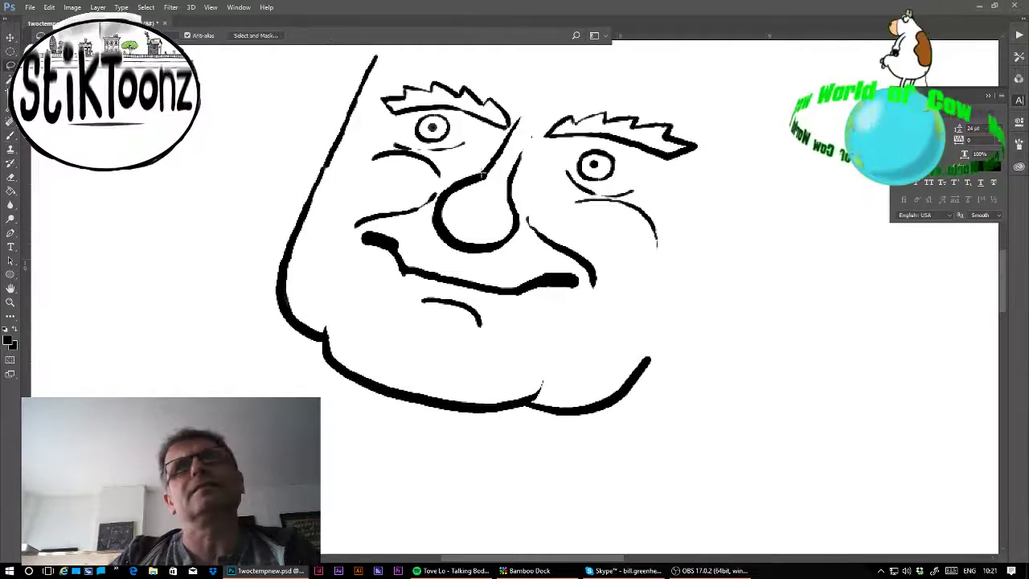
pyautogui.moveTo(569, 171)
pyautogui.mouseDown()
pyautogui.moveTo(619, 190)
pyautogui.moveTo(647, 274)
pyautogui.moveTo(554, 213)
pyautogui.moveTo(599, 259)
pyautogui.mouseUp()
pyautogui.moveTo(555, 227)
pyautogui.mouseDown()
pyautogui.moveTo(582, 300)
pyautogui.moveTo(563, 274)
pyautogui.mouseUp()
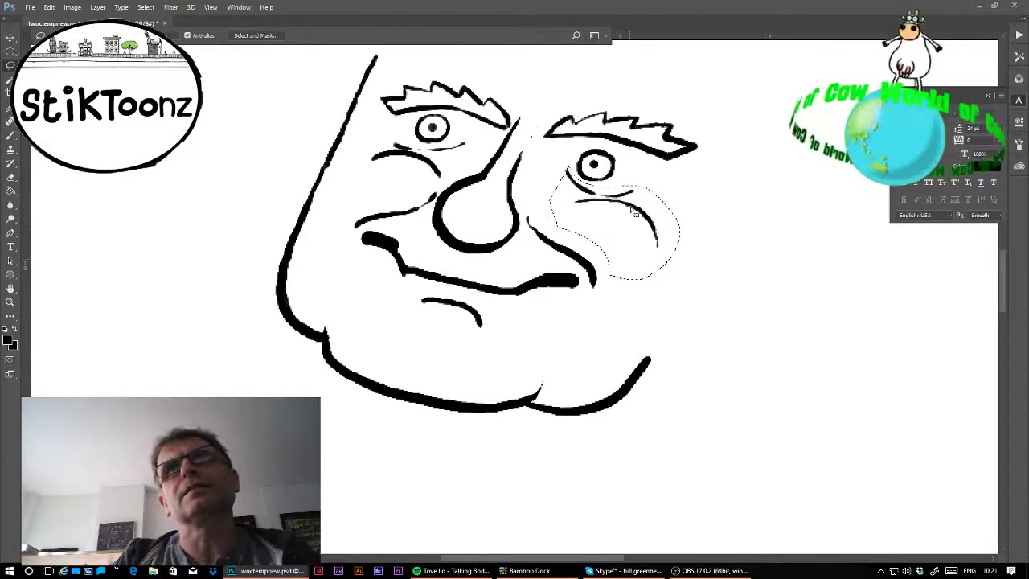
pyautogui.moveTo(635, 210); pyautogui.dragTo(640, 219)
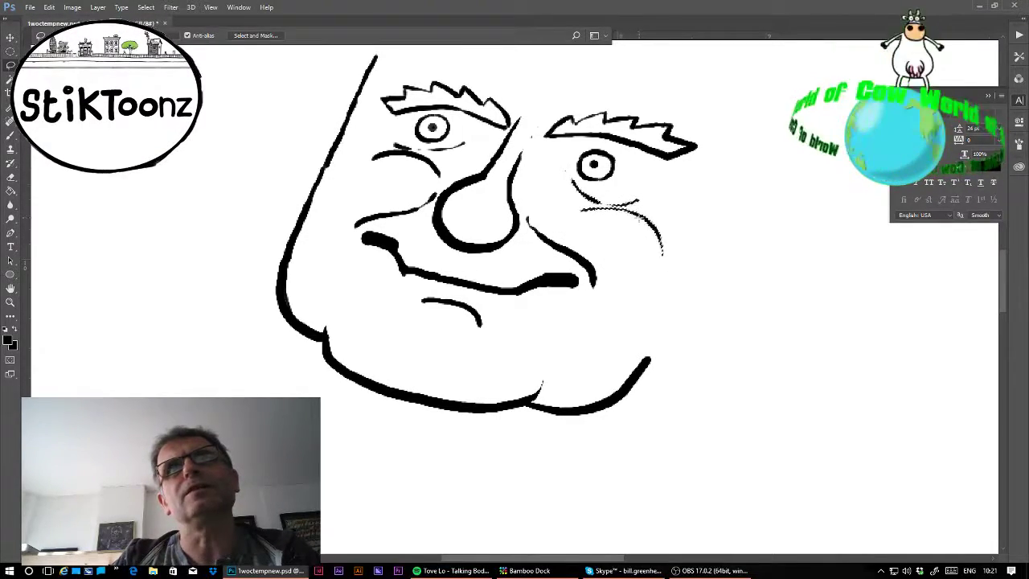
pyautogui.hotkey('ctrl', 'd')
# - Draw the forehead line across the top of the head, and continue it around the corner into the upper right side of the face
pyautogui.hotkey('ctrl', '-')
pyautogui.hotkey('ctrl', '-')
pyautogui.hotkey('ctrl', '-')
pyautogui.hotkey('ctrl', '-')
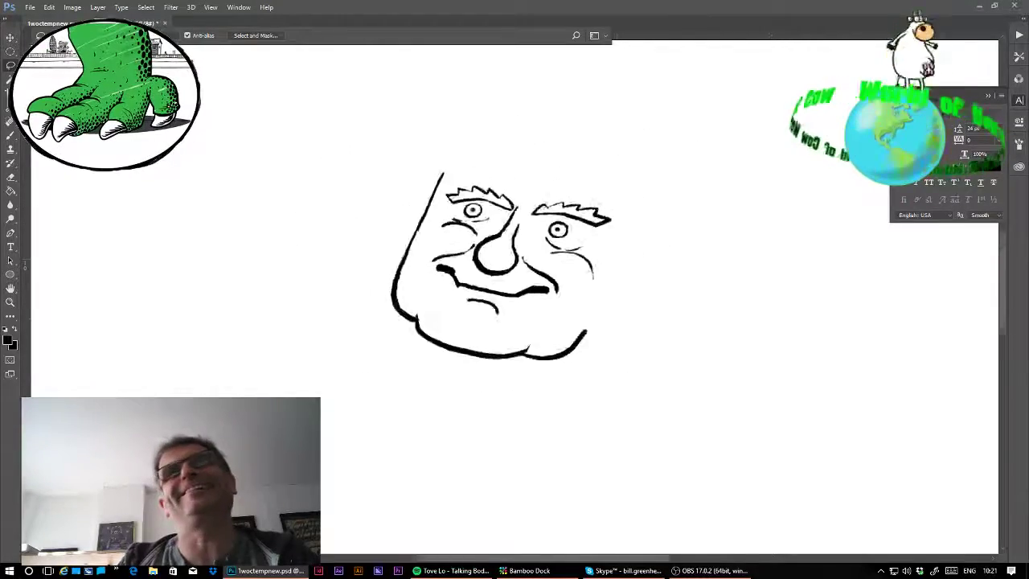
pyautogui.hotkey('ctrl', '+')
pyautogui.hotkey('ctrl', '+')
pyautogui.hotkey('ctrl', '+')
pyautogui.hotkey('ctrl', '+')
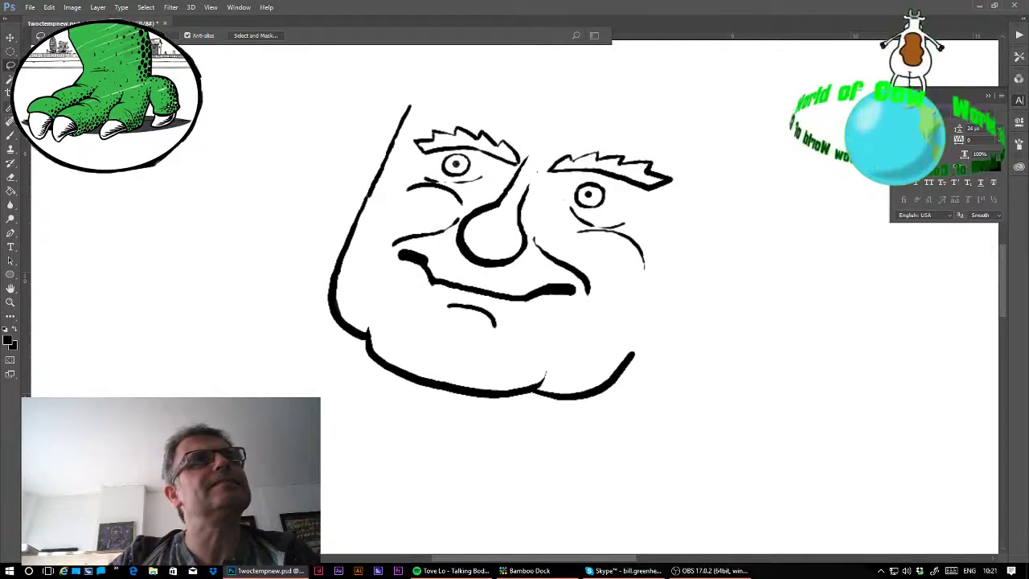
pyautogui.press('b')
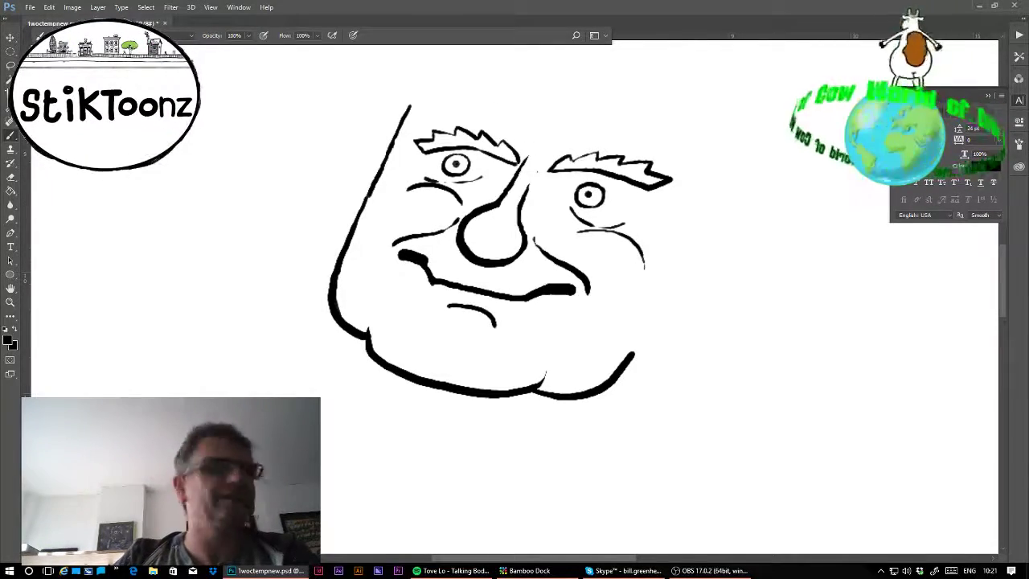
pyautogui.moveTo(412, 99); pyautogui.dragTo(674, 157)
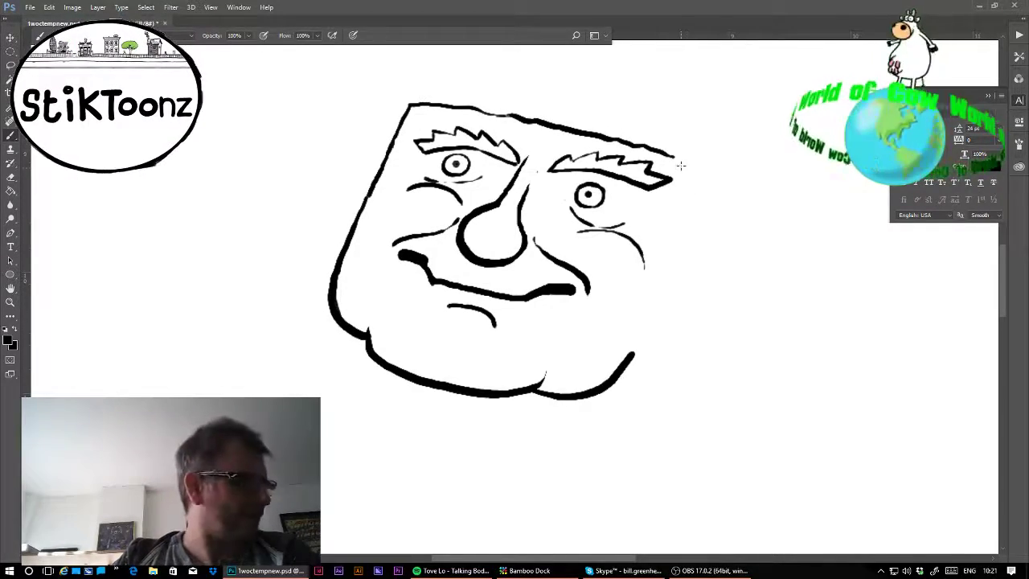
pyautogui.moveTo(671, 157)
pyautogui.mouseDown()
pyautogui.moveTo(684, 185)
pyautogui.moveTo(674, 230)
pyautogui.mouseUp()
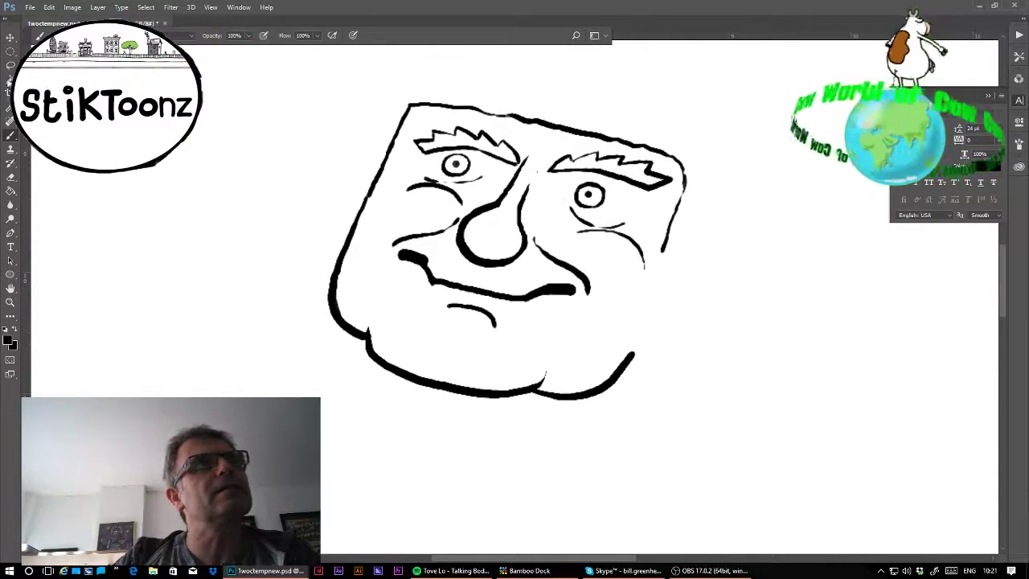
# - Trim the upper part of the thick mouth corners so both ends of the mouth line become thinner
pyautogui.press('l')
pyautogui.moveTo(393, 250)
pyautogui.mouseDown()
pyautogui.moveTo(428, 264)
pyautogui.moveTo(395, 249)
pyautogui.mouseUp()
pyautogui.press('Delete')
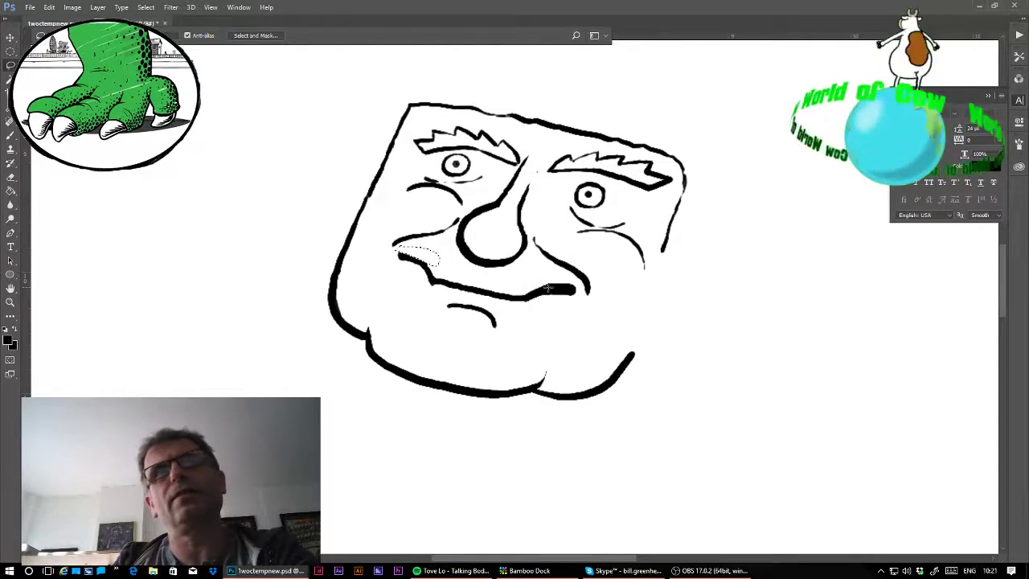
pyautogui.moveTo(535, 286)
pyautogui.mouseDown()
pyautogui.moveTo(573, 288)
pyautogui.moveTo(544, 296)
pyautogui.mouseUp()
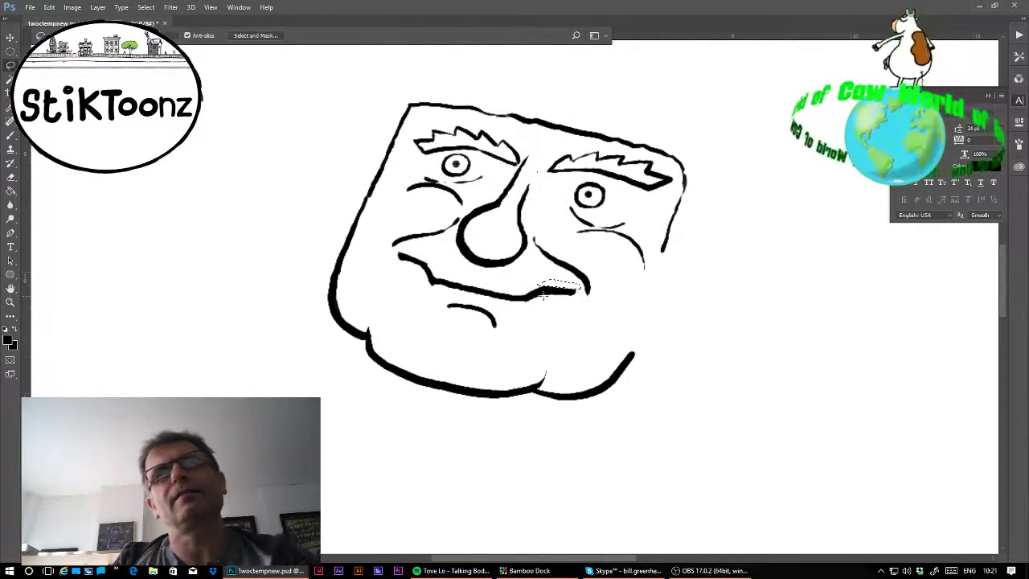
pyautogui.hotkey('ctrl', 'd')
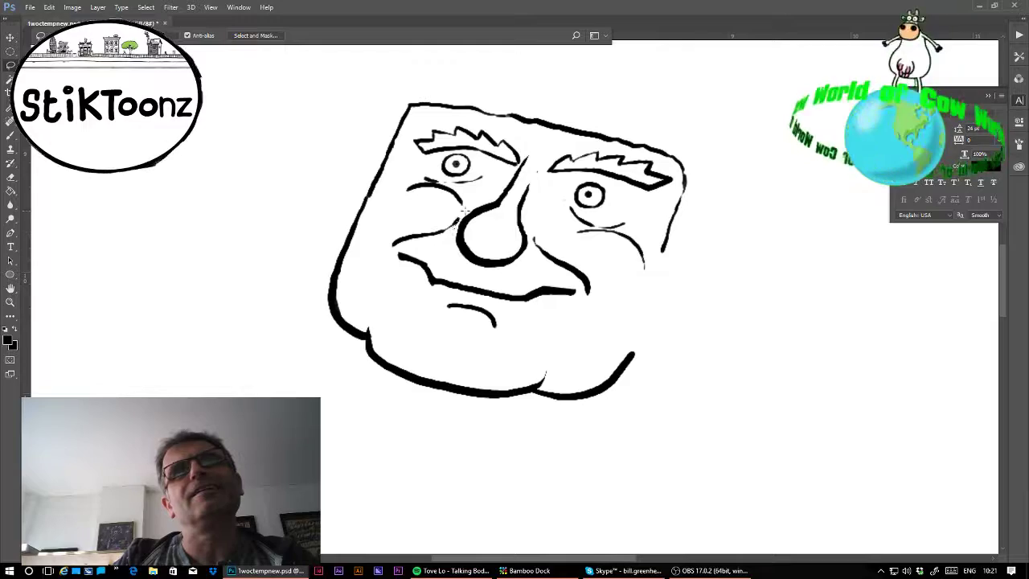
# - Delete the smile folds running from both sides of the nose toward the mouth corners
pyautogui.moveTo(394, 248)
pyautogui.mouseDown()
pyautogui.moveTo(444, 209)
pyautogui.moveTo(464, 227)
pyautogui.moveTo(392, 248)
pyautogui.mouseUp()
pyautogui.moveTo(530, 237)
pyautogui.mouseDown()
pyautogui.moveTo(581, 299)
pyautogui.moveTo(575, 249)
pyautogui.moveTo(532, 235)
pyautogui.mouseUp()
pyautogui.press('Delete')
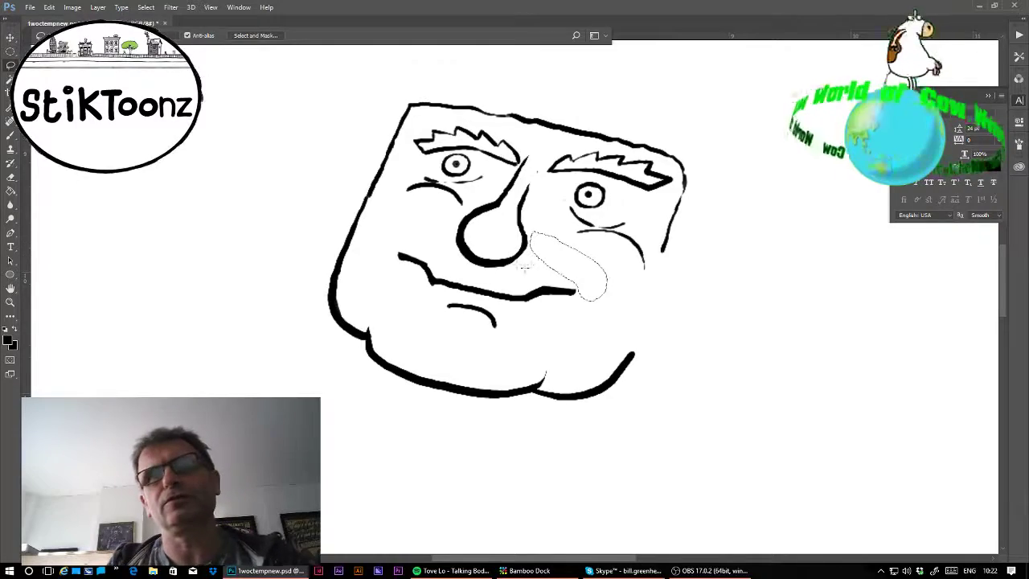
pyautogui.hotkey('ctrl', 'd')
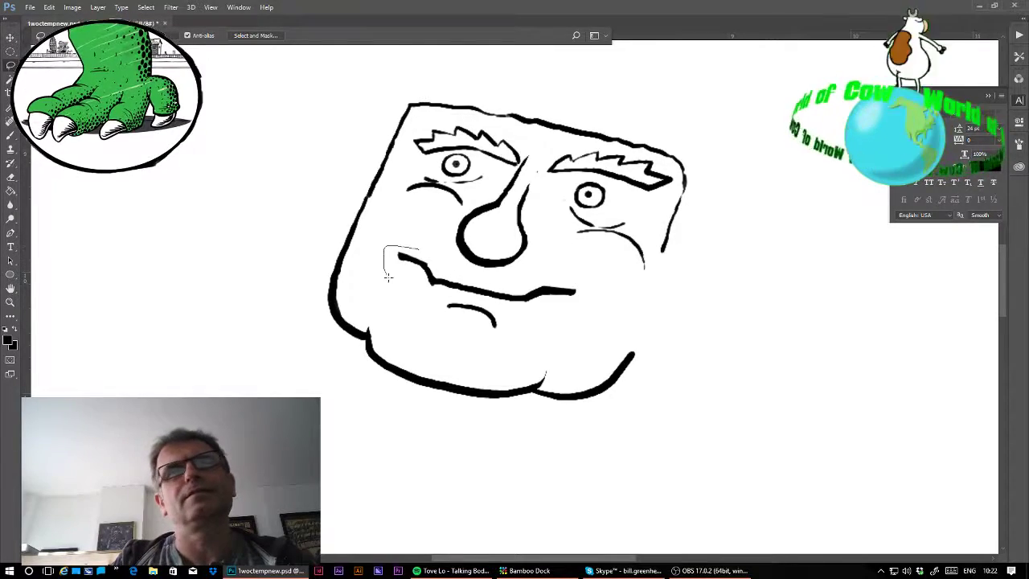
# - Select the mouth line without the nose, widen it on both sides with Free Transform, and tilt and raise it slightly
pyautogui.moveTo(388, 276); pyautogui.dragTo(549, 316)
pyautogui.moveTo(571, 277); pyautogui.dragTo(568, 282)
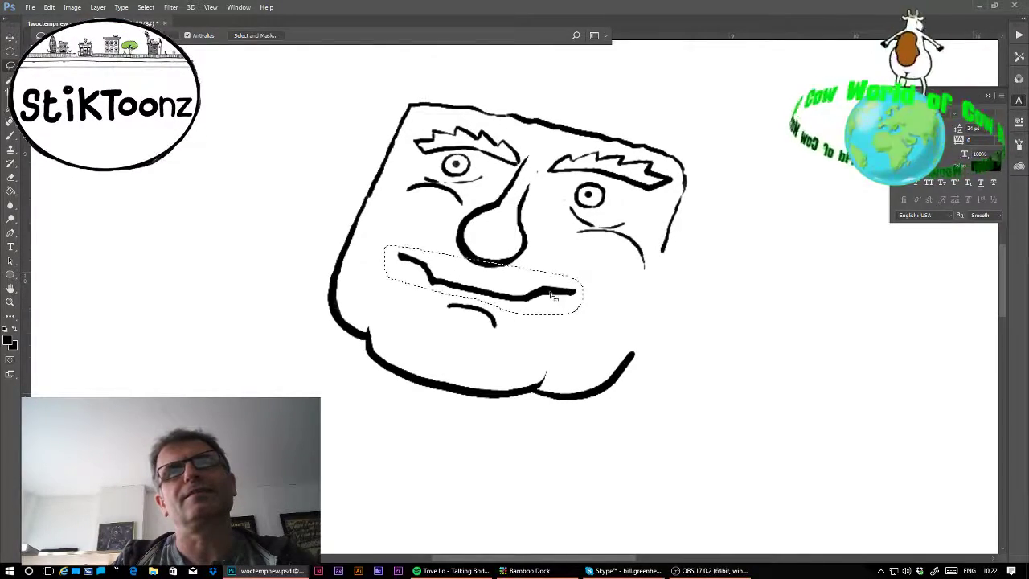
pyautogui.moveTo(466, 262)
pyautogui.mouseDown()
pyautogui.moveTo(498, 273)
pyautogui.moveTo(524, 266)
pyautogui.mouseUp()
pyautogui.click(49, 7)
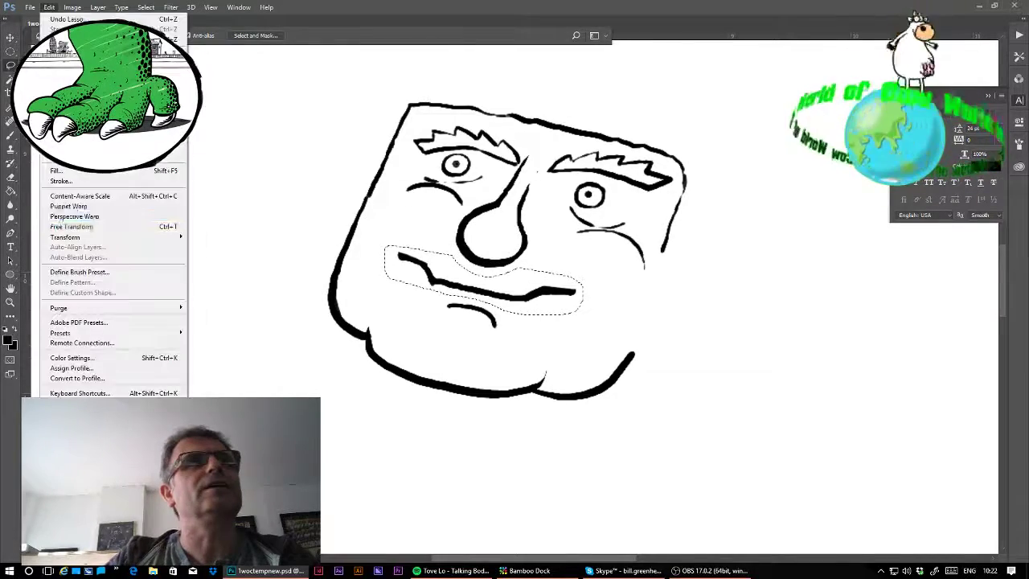
pyautogui.click(79, 226)
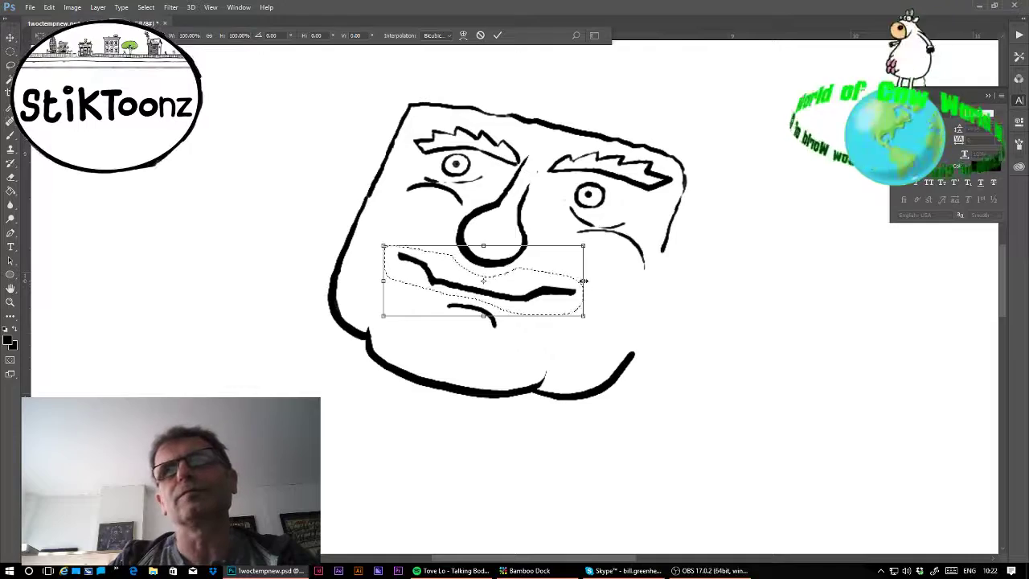
pyautogui.moveTo(593, 286); pyautogui.dragTo(617, 281)
pyautogui.moveTo(382, 278); pyautogui.dragTo(351, 278)
pyautogui.moveTo(542, 212); pyautogui.dragTo(547, 215)
pyautogui.moveTo(524, 294); pyautogui.dragTo(532, 281)
pyautogui.press('Return')
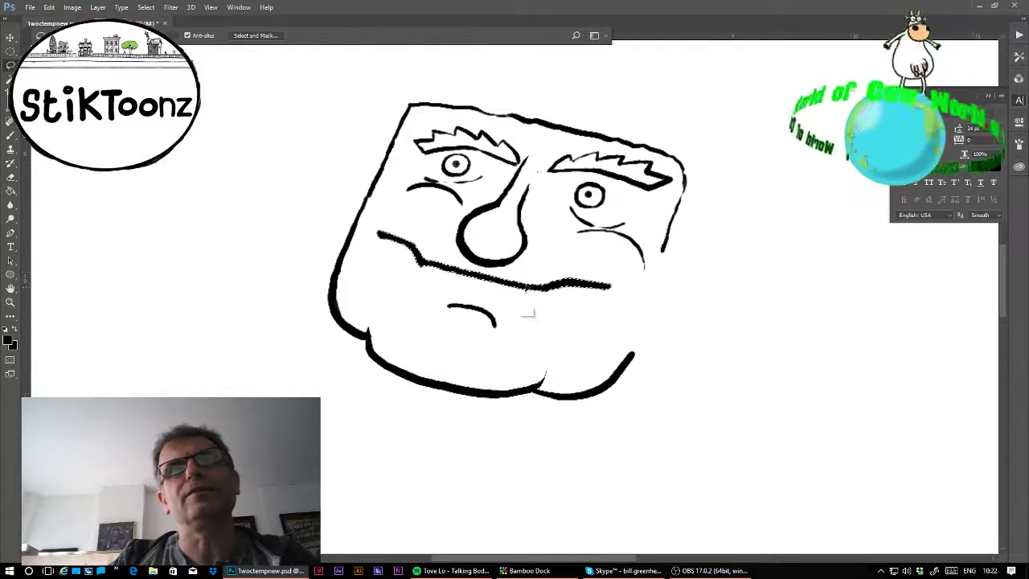
# - Erase along the underside of the mouth line to thin it from the left corner to the right corner
pyautogui.click(10, 302)
pyautogui.click(468, 262)
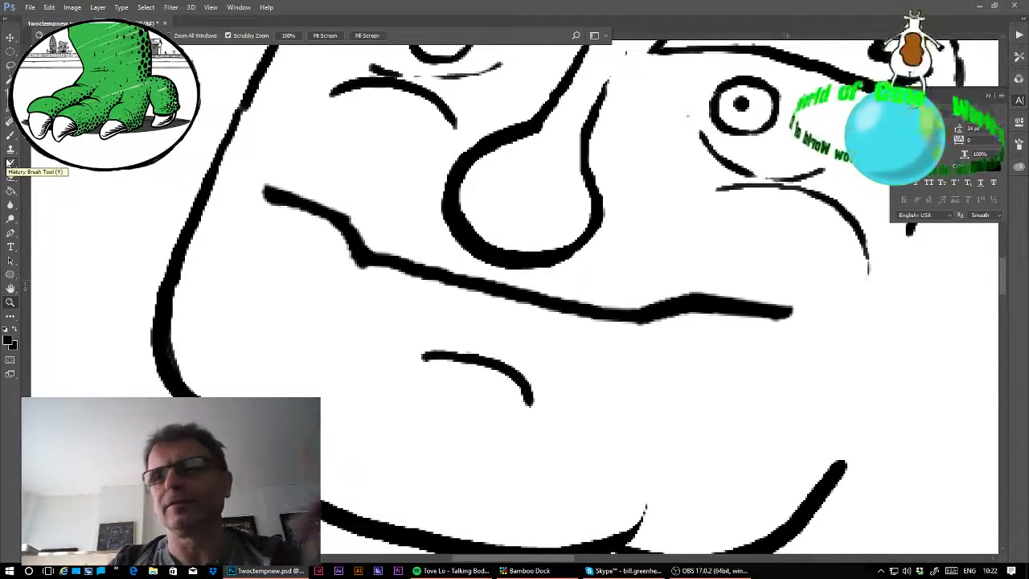
pyautogui.click(12, 141)
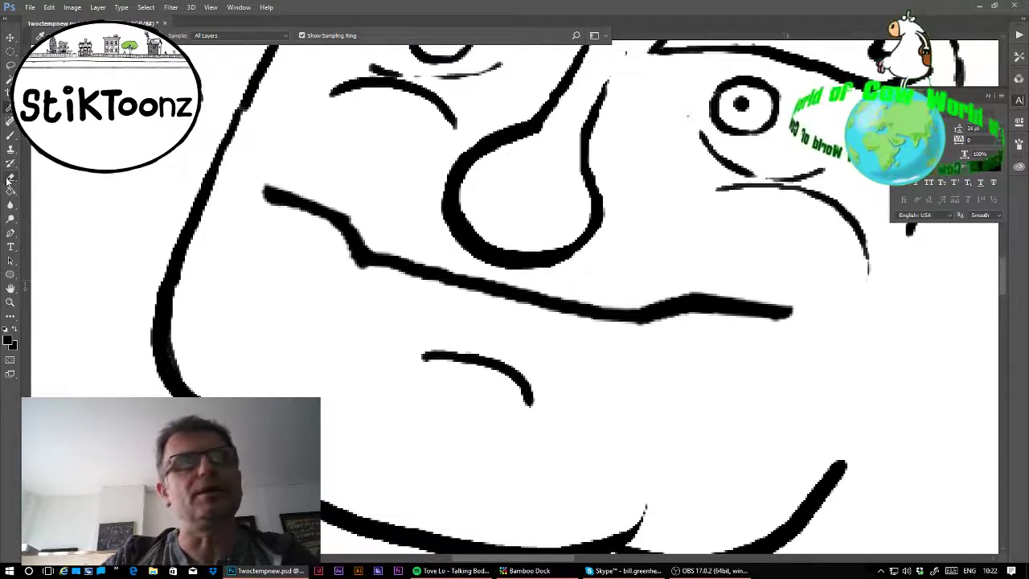
pyautogui.click(11, 137)
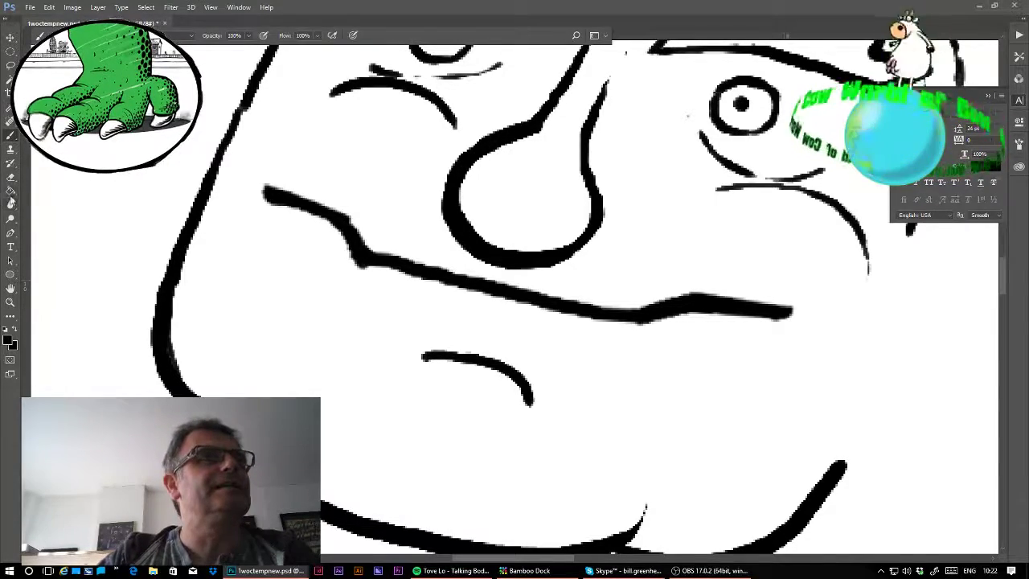
pyautogui.click(10, 178)
pyautogui.moveTo(265, 192)
pyautogui.mouseDown()
pyautogui.moveTo(327, 232)
pyautogui.moveTo(338, 260)
pyautogui.mouseUp()
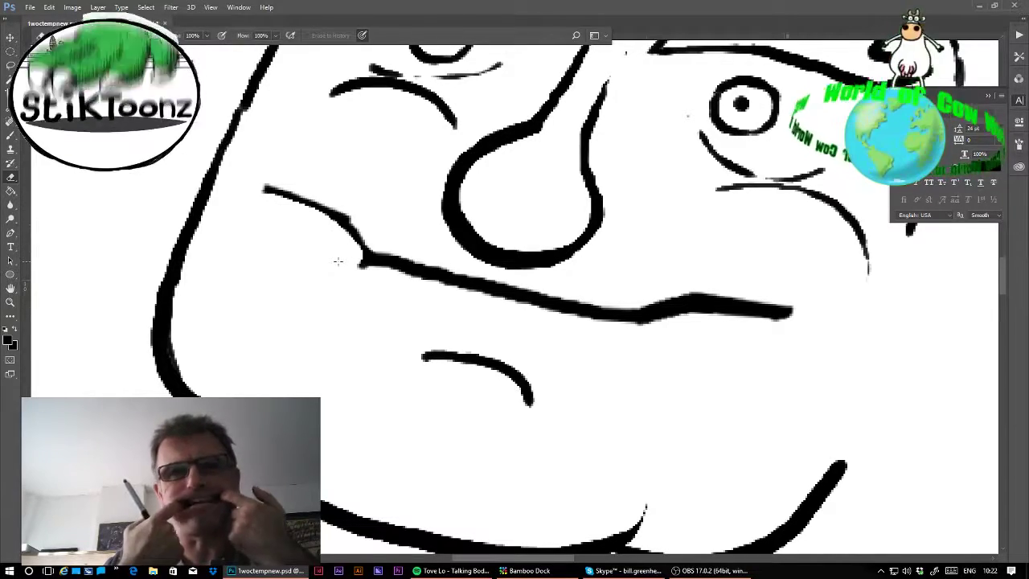
pyautogui.moveTo(344, 257)
pyautogui.mouseDown()
pyautogui.moveTo(642, 336)
pyautogui.moveTo(705, 319)
pyautogui.moveTo(794, 328)
pyautogui.moveTo(780, 307)
pyautogui.mouseUp()
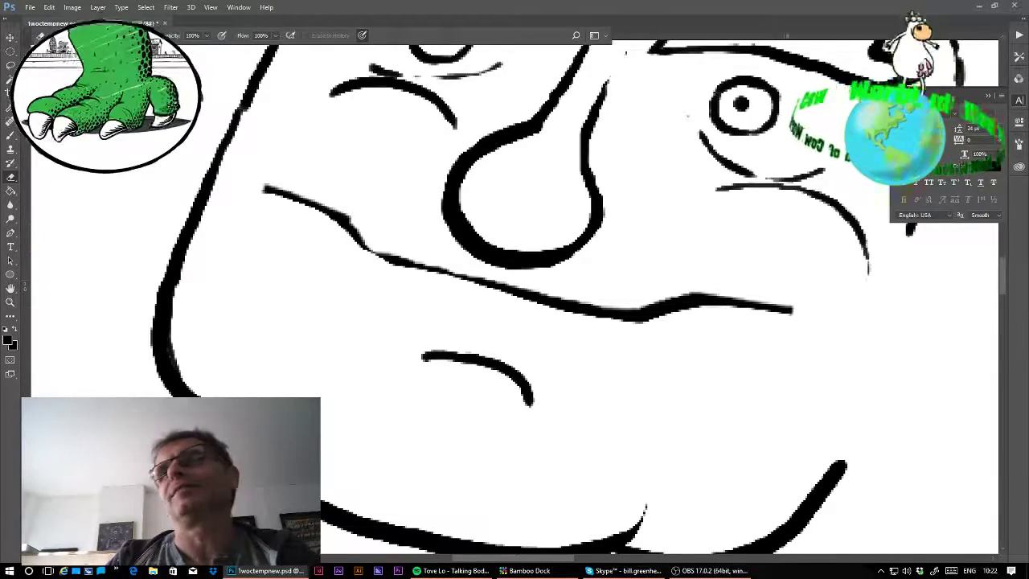
# - Draw new smile folds from both sides of the nose around the mouth corners, and a long lower-lip line beneath the mouth
pyautogui.scroll(-3, 521, 302)
pyautogui.scroll(2, 522, 302)
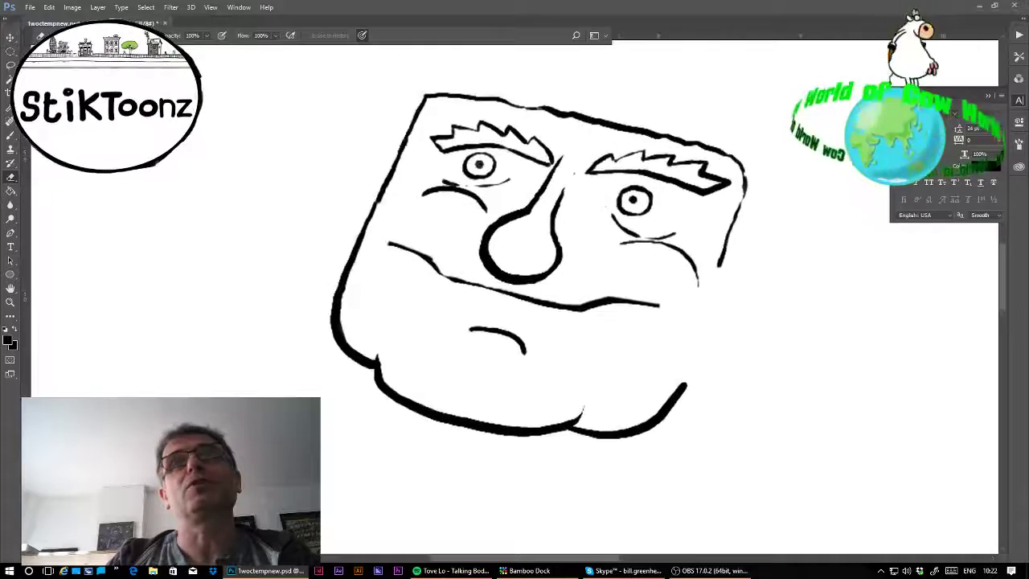
pyautogui.scroll(1, 521, 302)
pyautogui.scroll(-2, 522, 302)
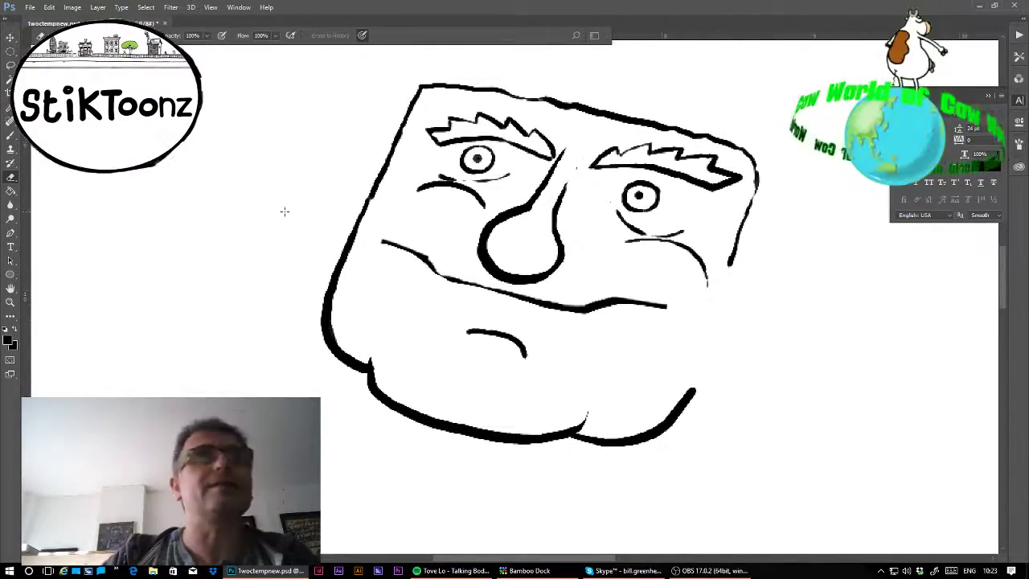
pyautogui.press('b')
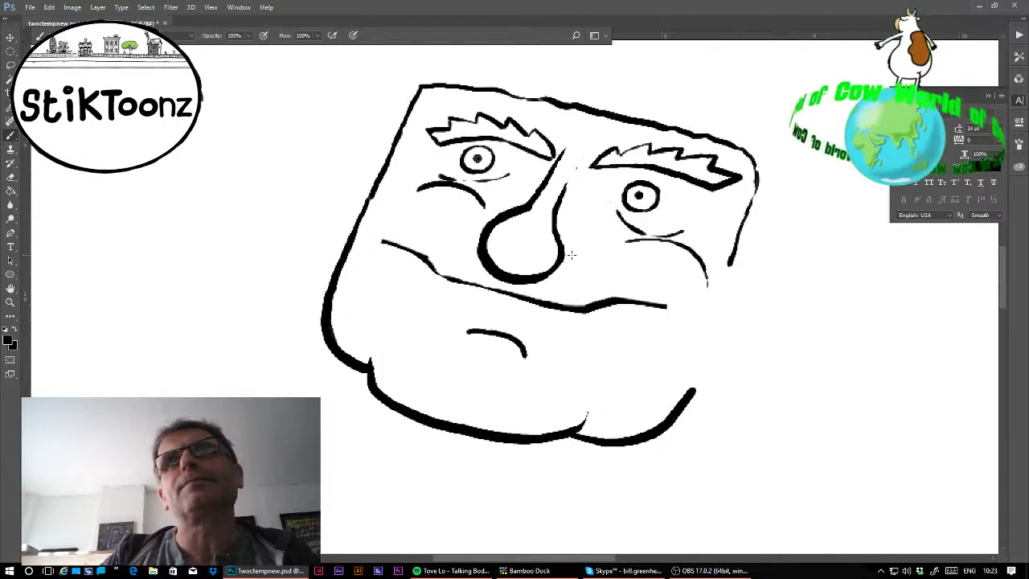
pyautogui.moveTo(571, 254)
pyautogui.mouseDown()
pyautogui.moveTo(585, 273)
pyautogui.moveTo(661, 294)
pyautogui.moveTo(673, 320)
pyautogui.mouseUp()
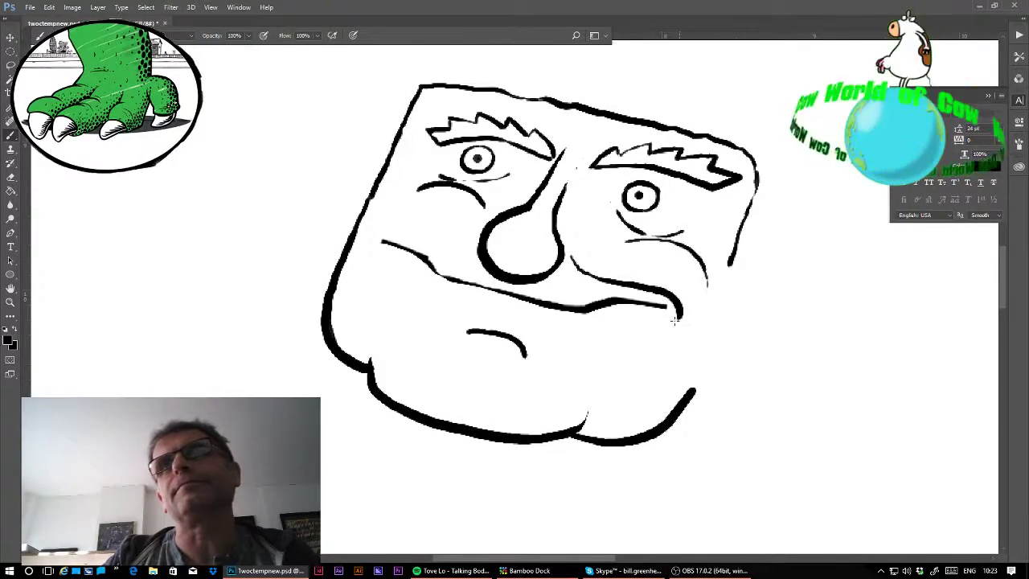
pyautogui.moveTo(470, 235)
pyautogui.mouseDown()
pyautogui.moveTo(380, 232)
pyautogui.moveTo(372, 243)
pyautogui.mouseUp()
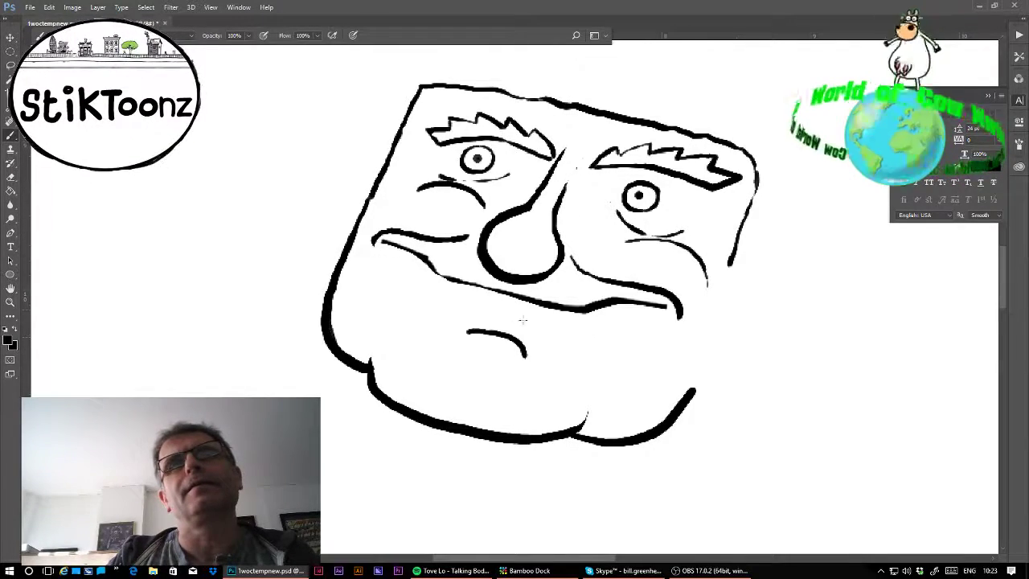
pyautogui.moveTo(427, 289)
pyautogui.mouseDown()
pyautogui.moveTo(524, 320)
pyautogui.moveTo(597, 326)
pyautogui.mouseUp()
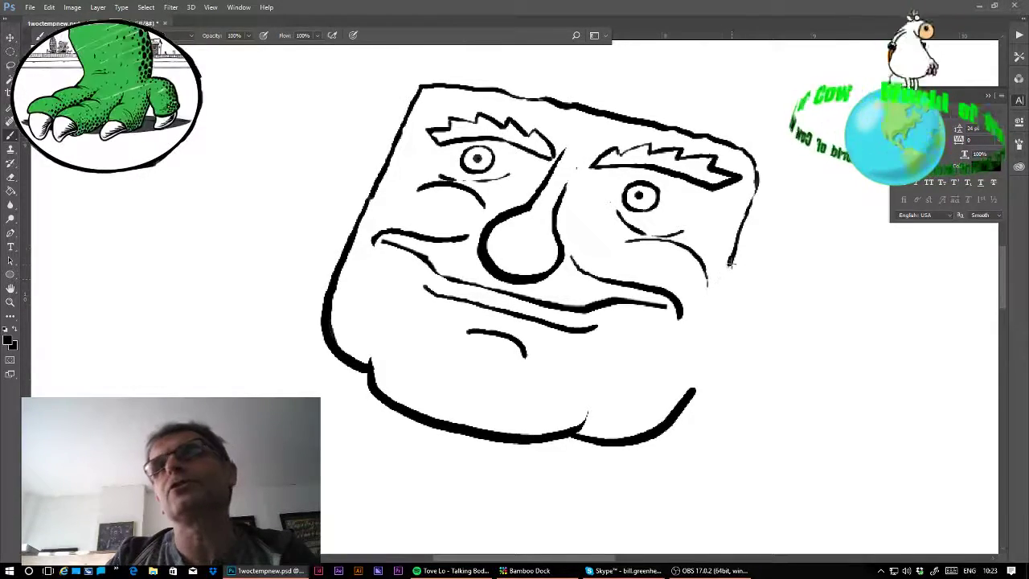
# - Extend the right side of the face into a flared sideburn with a jagged outer edge
pyautogui.moveTo(729, 261)
pyautogui.mouseDown()
pyautogui.moveTo(724, 288)
pyautogui.moveTo(759, 294)
pyautogui.moveTo(798, 281)
pyautogui.mouseUp()
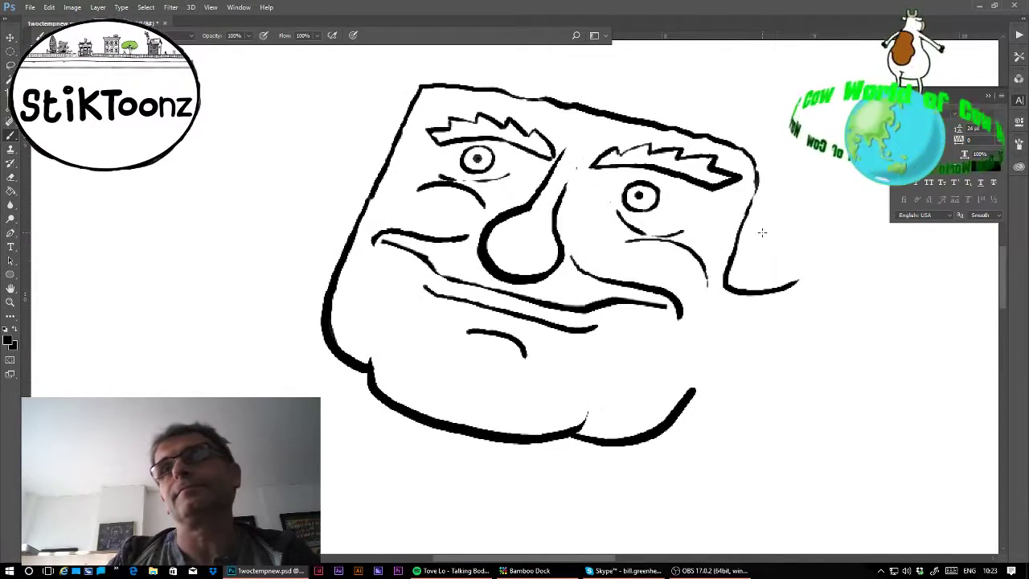
pyautogui.moveTo(758, 233)
pyautogui.mouseDown()
pyautogui.moveTo(796, 226)
pyautogui.moveTo(779, 239)
pyautogui.moveTo(800, 233)
pyautogui.moveTo(783, 250)
pyautogui.moveTo(805, 246)
pyautogui.moveTo(785, 264)
pyautogui.moveTo(798, 283)
pyautogui.mouseUp()
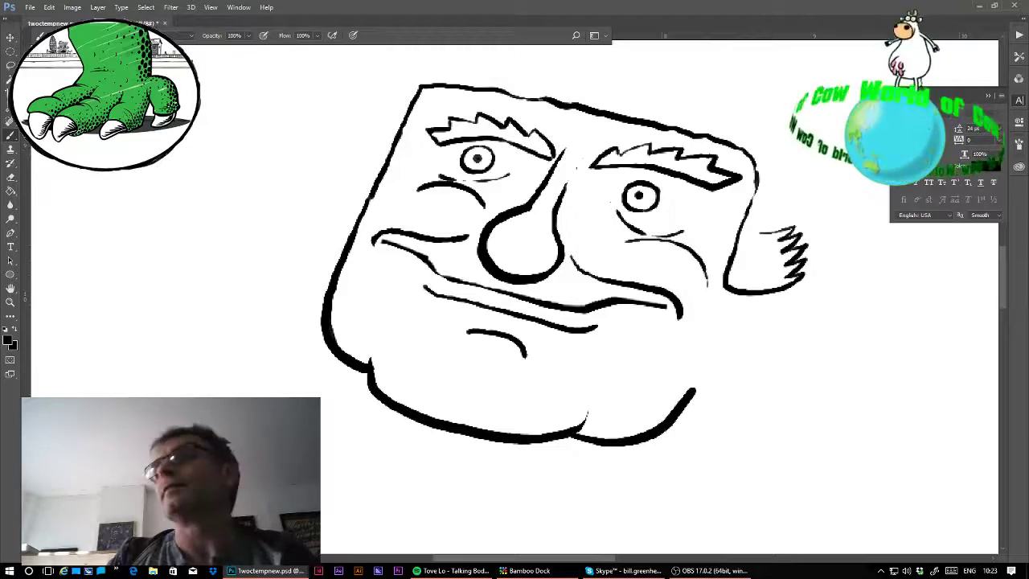
# - Draw a band of hair with a scalloped top edge above the forehead, running down both sides into the sideburns
pyautogui.scroll(3, 563, 321)
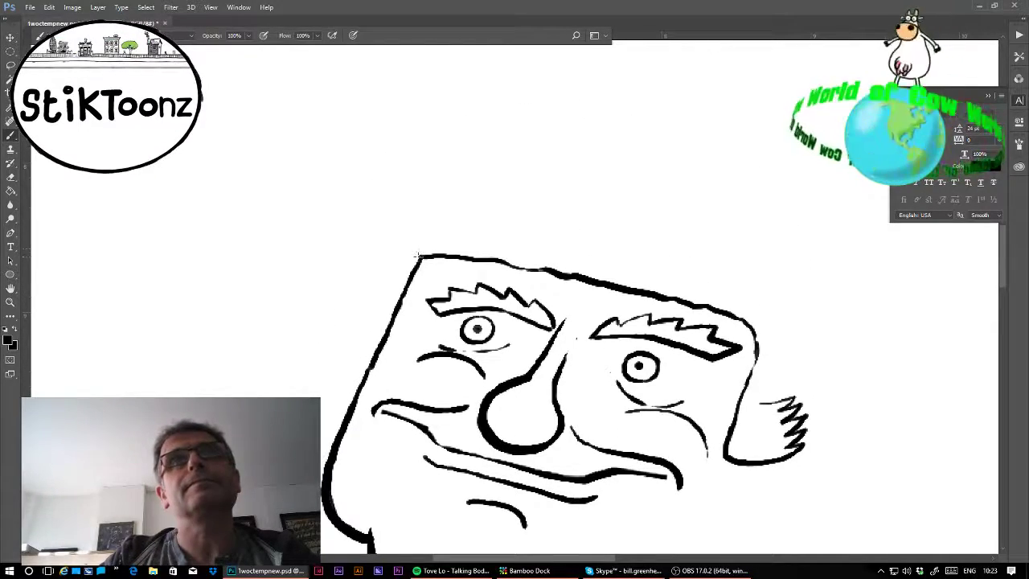
pyautogui.moveTo(417, 256)
pyautogui.mouseDown()
pyautogui.moveTo(403, 187)
pyautogui.moveTo(409, 157)
pyautogui.moveTo(433, 135)
pyautogui.moveTo(439, 157)
pyautogui.mouseUp()
pyautogui.hotkey('ctrl', 'z')
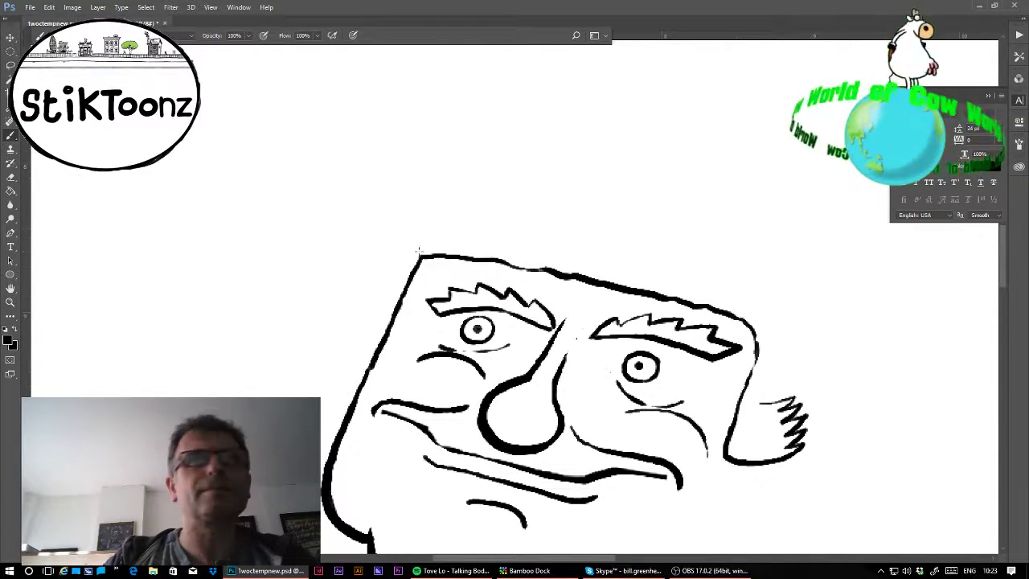
pyautogui.moveTo(416, 255)
pyautogui.mouseDown()
pyautogui.moveTo(415, 213)
pyautogui.moveTo(429, 222)
pyautogui.moveTo(442, 208)
pyautogui.moveTo(576, 219)
pyautogui.moveTo(696, 251)
pyautogui.mouseUp()
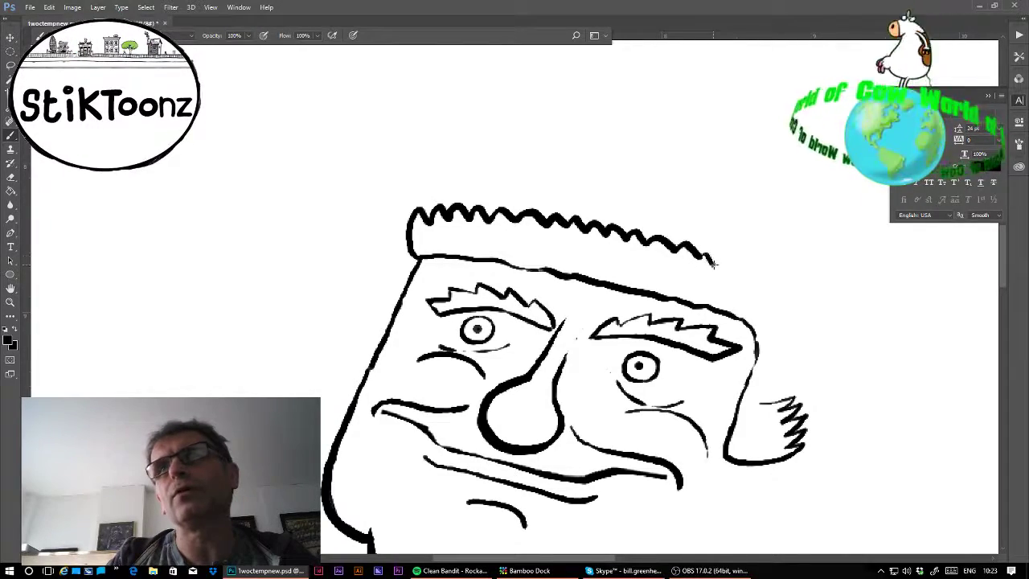
pyautogui.moveTo(712, 262)
pyautogui.mouseDown()
pyautogui.moveTo(763, 279)
pyautogui.moveTo(785, 305)
pyautogui.moveTo(774, 317)
pyautogui.mouseUp()
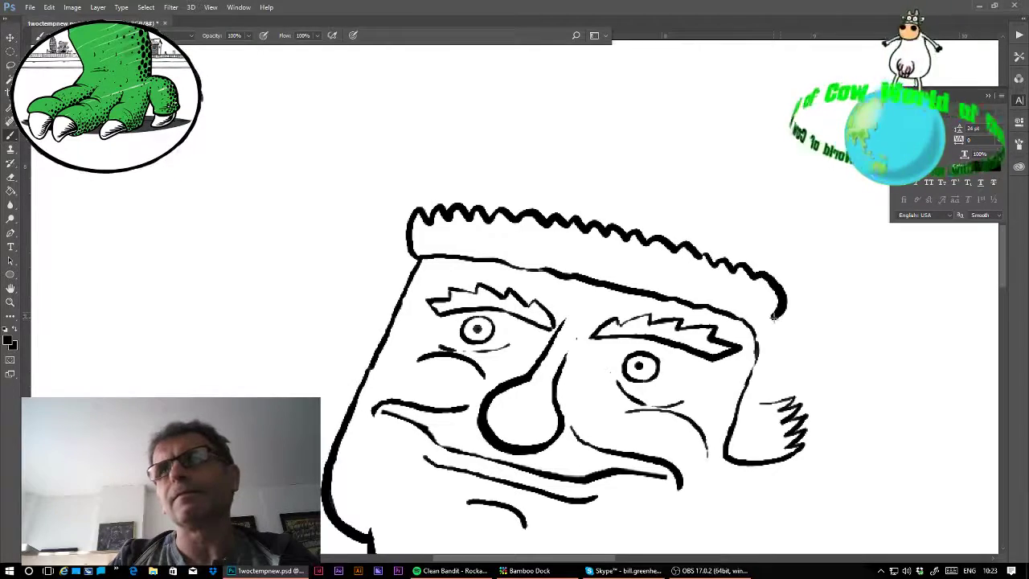
pyautogui.moveTo(777, 324); pyautogui.dragTo(769, 388)
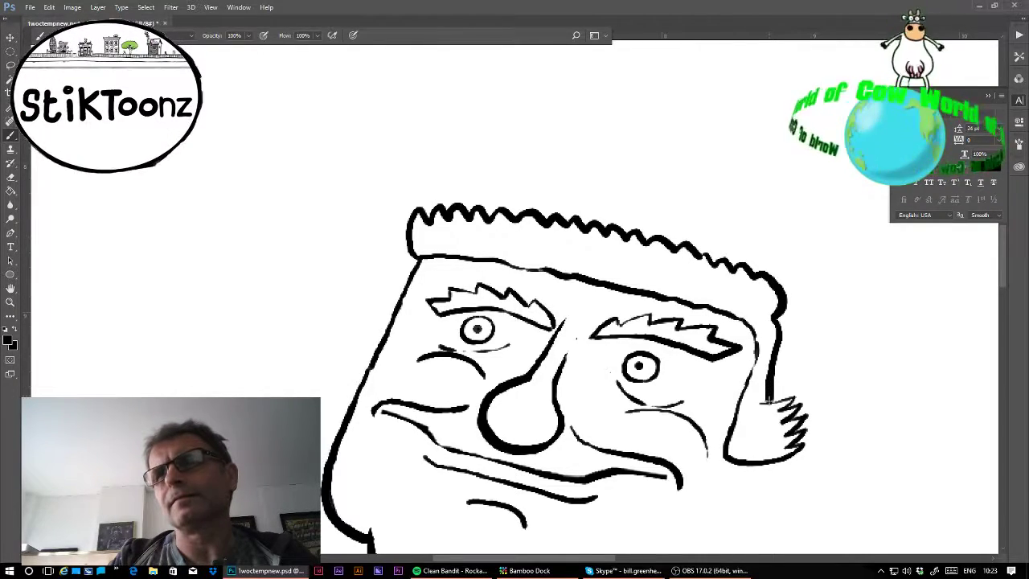
pyautogui.moveTo(413, 255)
pyautogui.mouseDown()
pyautogui.moveTo(370, 319)
pyautogui.moveTo(362, 325)
pyautogui.moveTo(356, 313)
pyautogui.moveTo(366, 335)
pyautogui.moveTo(353, 326)
pyautogui.moveTo(350, 333)
pyautogui.moveTo(378, 360)
pyautogui.mouseUp()
# - Draw an ear with a rounded lobe and an inner curve beneath each sideburn
pyautogui.moveTo(610, 373); pyautogui.dragTo(641, 155)
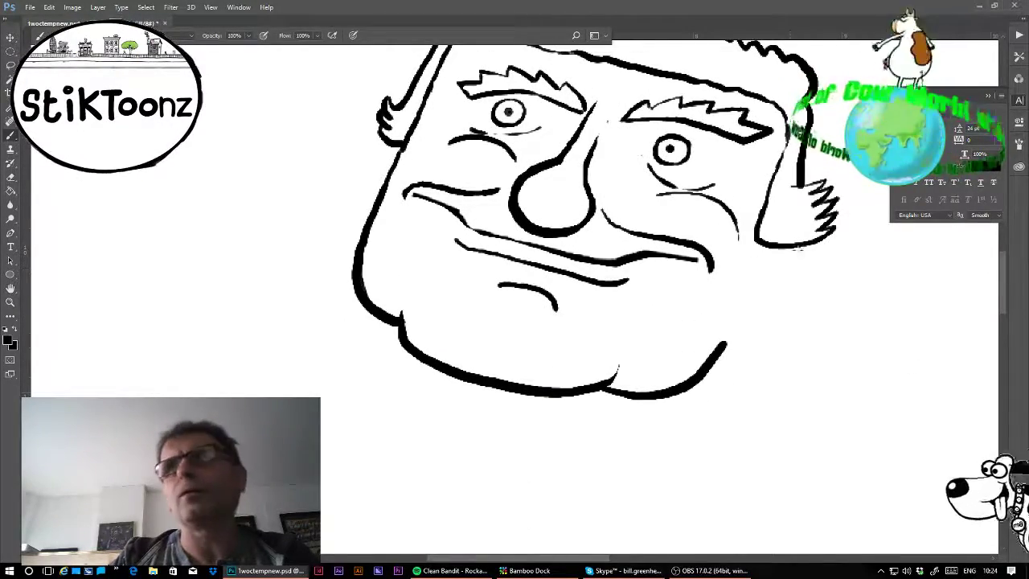
pyautogui.moveTo(803, 244)
pyautogui.mouseDown()
pyautogui.moveTo(780, 302)
pyautogui.moveTo(746, 309)
pyautogui.moveTo(737, 295)
pyautogui.mouseUp()
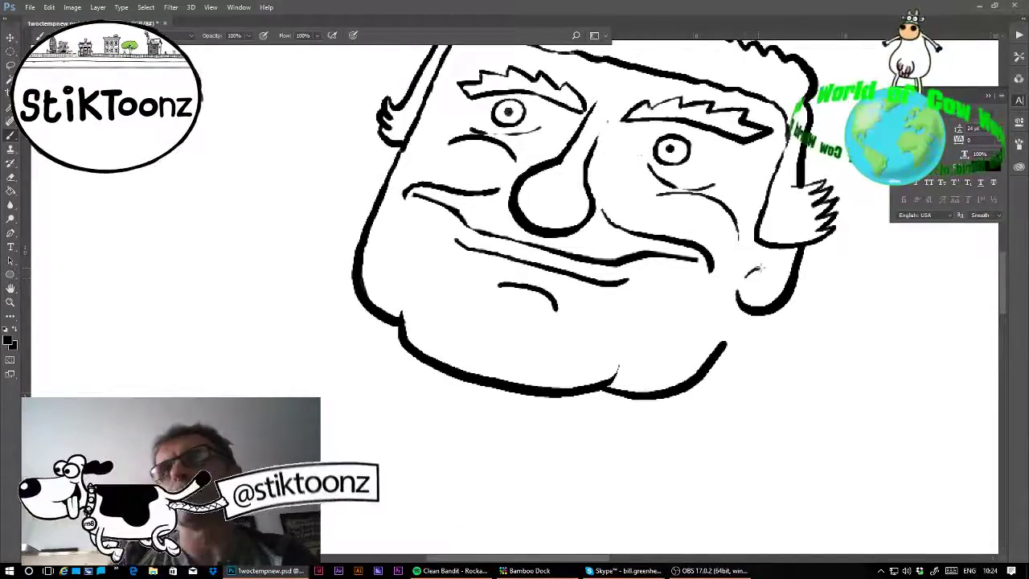
pyautogui.moveTo(770, 281)
pyautogui.mouseDown()
pyautogui.moveTo(769, 267)
pyautogui.moveTo(750, 272)
pyautogui.moveTo(766, 246)
pyautogui.mouseUp()
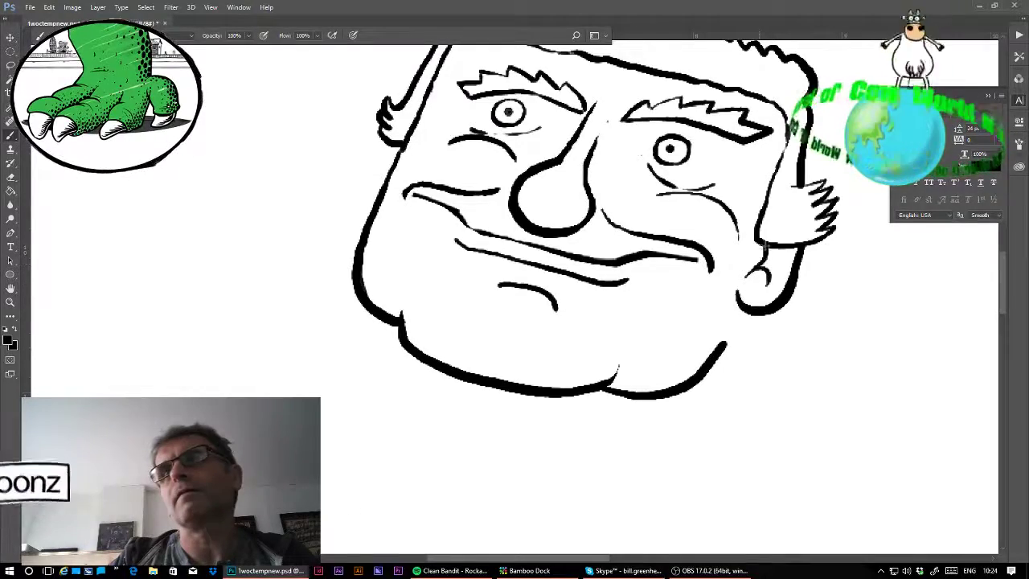
pyautogui.moveTo(382, 146)
pyautogui.mouseDown()
pyautogui.moveTo(352, 200)
pyautogui.moveTo(366, 210)
pyautogui.mouseUp()
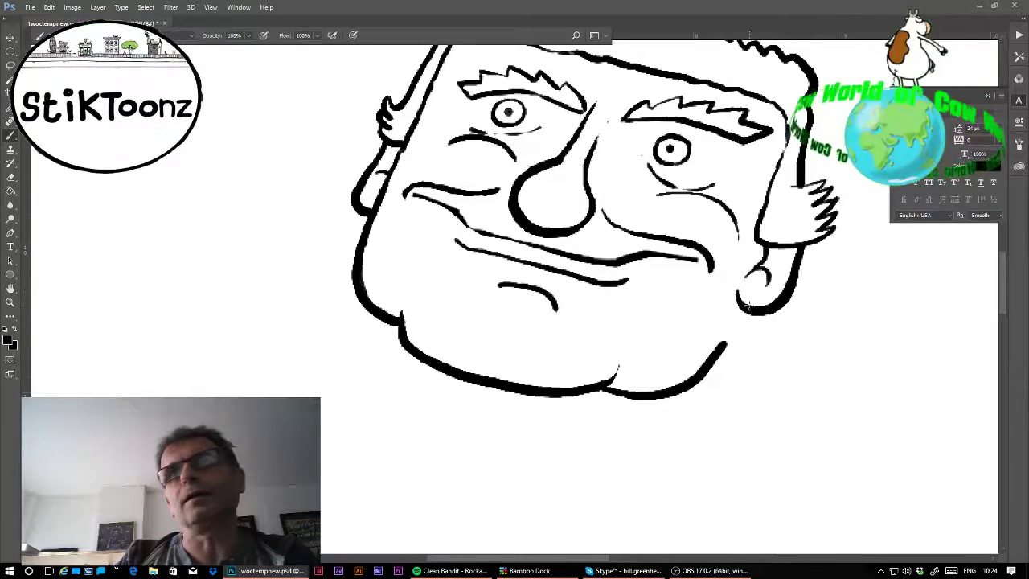
# - Join the jaw line to the right ear and draw a small tuft of hair below each earlobe
pyautogui.moveTo(739, 294); pyautogui.dragTo(722, 344)
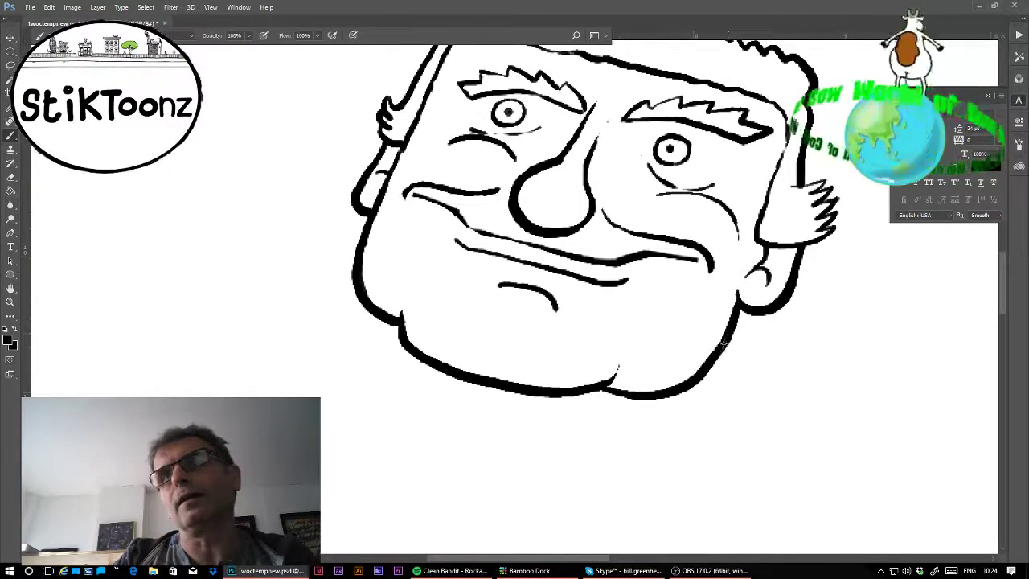
pyautogui.moveTo(765, 314)
pyautogui.mouseDown()
pyautogui.moveTo(760, 352)
pyautogui.moveTo(737, 362)
pyautogui.moveTo(720, 355)
pyautogui.moveTo(724, 340)
pyautogui.mouseUp()
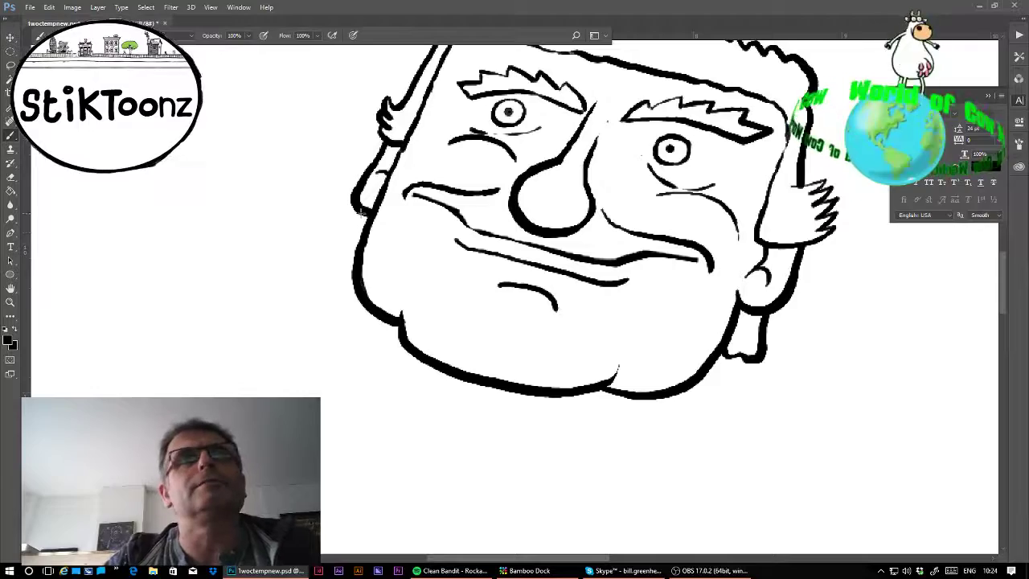
pyautogui.moveTo(351, 215)
pyautogui.mouseDown()
pyautogui.moveTo(336, 234)
pyautogui.moveTo(362, 245)
pyautogui.mouseUp()
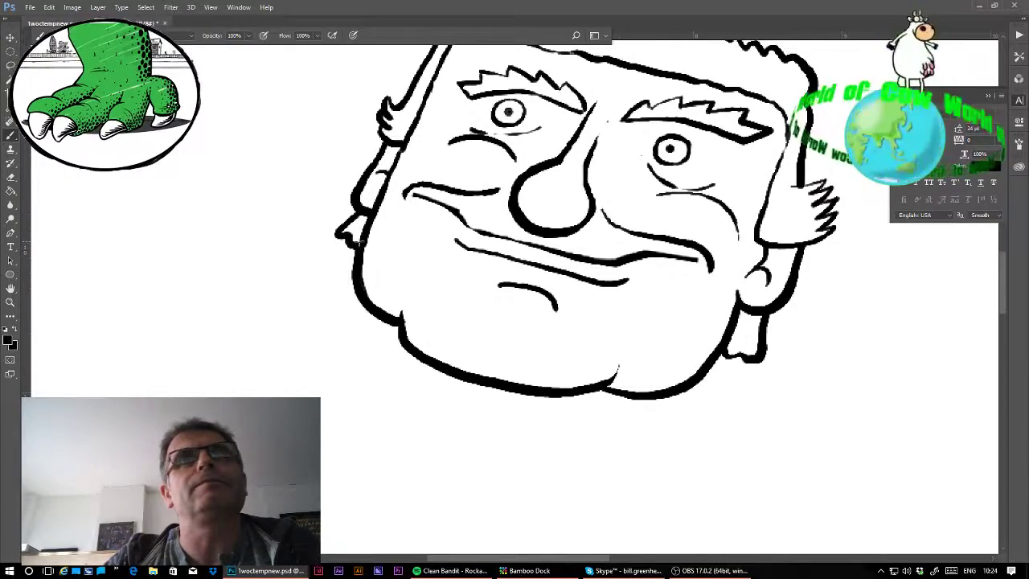
# - Draw a hand with four curled fingers over the right side of the jaw, with a shirt cuff around its wrist
pyautogui.hotkey('ctrl', '-')
pyautogui.hotkey('ctrl', '-')
pyautogui.hotkey('ctrl', '-')
pyautogui.hotkey('ctrl', '-')
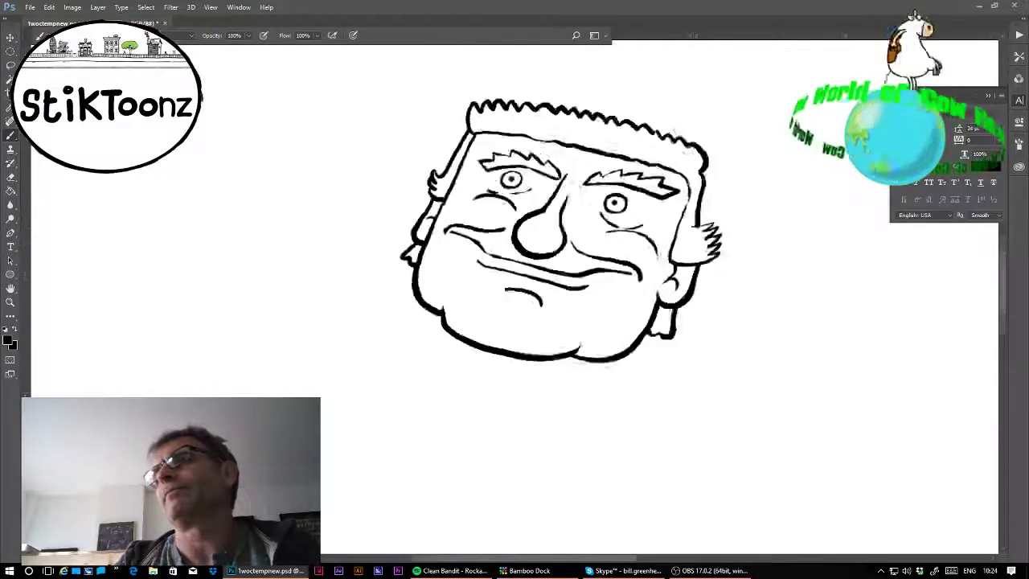
pyautogui.moveTo(612, 311)
pyautogui.mouseDown()
pyautogui.moveTo(675, 237)
pyautogui.moveTo(680, 158)
pyautogui.moveTo(662, 192)
pyautogui.moveTo(708, 207)
pyautogui.mouseUp()
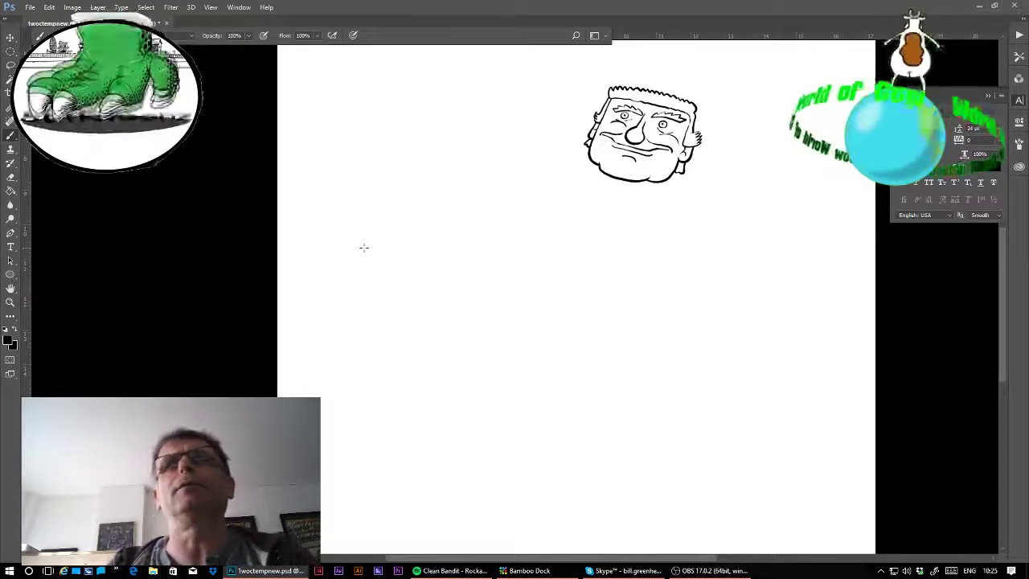
pyautogui.click(10, 302)
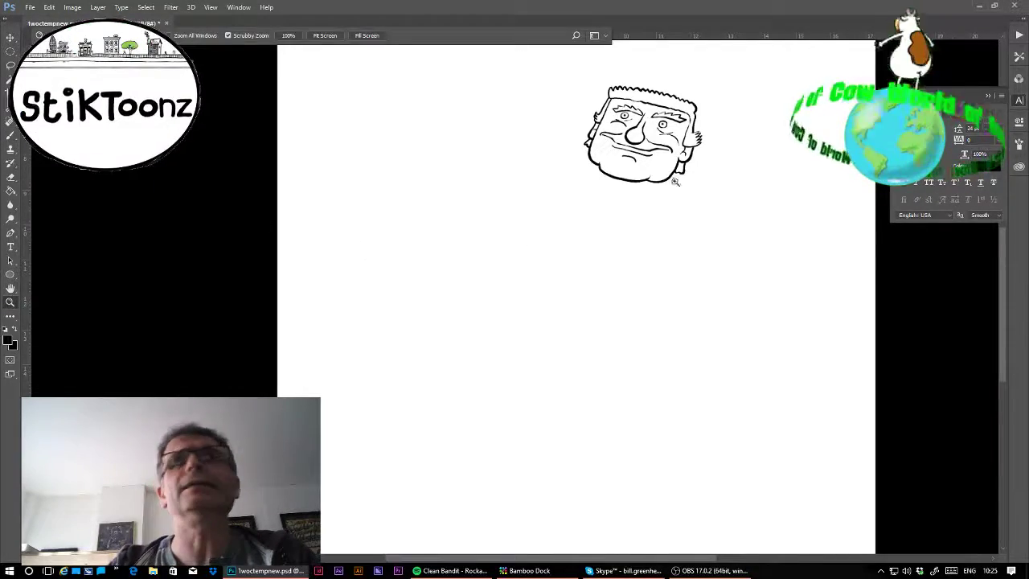
pyautogui.moveTo(682, 157); pyautogui.dragTo(747, 192)
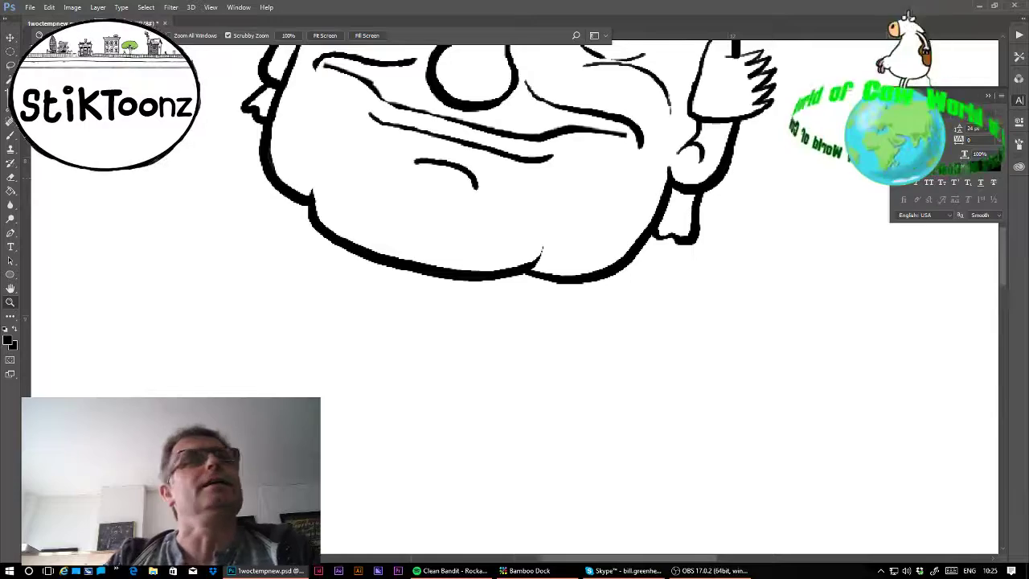
pyautogui.click(12, 137)
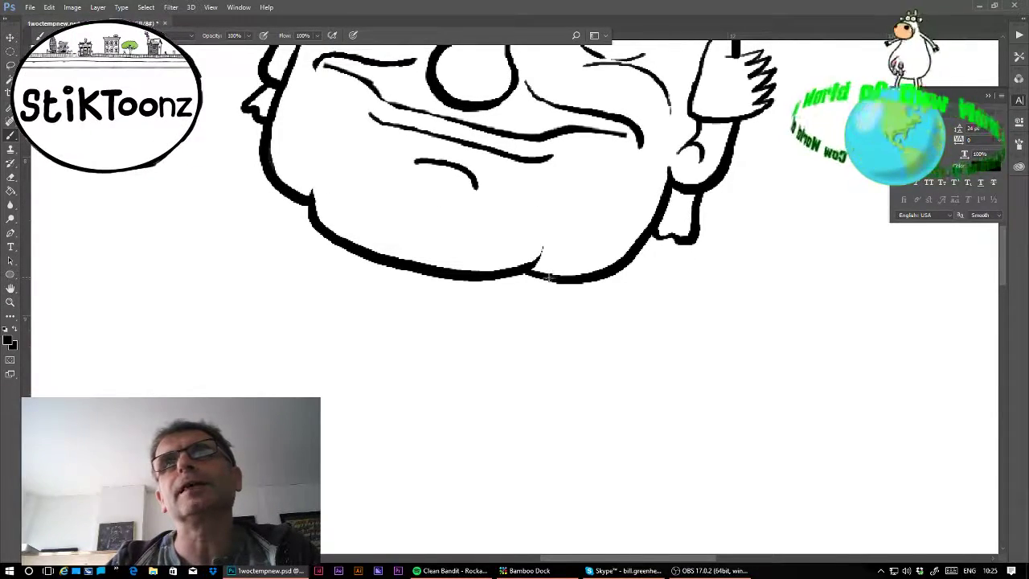
pyautogui.moveTo(549, 278)
pyautogui.mouseDown()
pyautogui.moveTo(571, 221)
pyautogui.moveTo(590, 222)
pyautogui.moveTo(592, 257)
pyautogui.moveTo(596, 223)
pyautogui.moveTo(609, 214)
pyautogui.moveTo(620, 215)
pyautogui.moveTo(625, 253)
pyautogui.mouseUp()
pyautogui.moveTo(621, 217)
pyautogui.mouseDown()
pyautogui.moveTo(647, 250)
pyautogui.moveTo(651, 217)
pyautogui.moveTo(674, 219)
pyautogui.moveTo(661, 291)
pyautogui.mouseUp()
pyautogui.moveTo(547, 280)
pyautogui.mouseDown()
pyautogui.moveTo(536, 312)
pyautogui.moveTo(558, 341)
pyautogui.mouseUp()
pyautogui.moveTo(664, 291); pyautogui.dragTo(649, 312)
pyautogui.moveTo(561, 344)
pyautogui.mouseDown()
pyautogui.moveTo(644, 309)
pyautogui.moveTo(665, 321)
pyautogui.moveTo(566, 374)
pyautogui.moveTo(548, 344)
pyautogui.mouseUp()
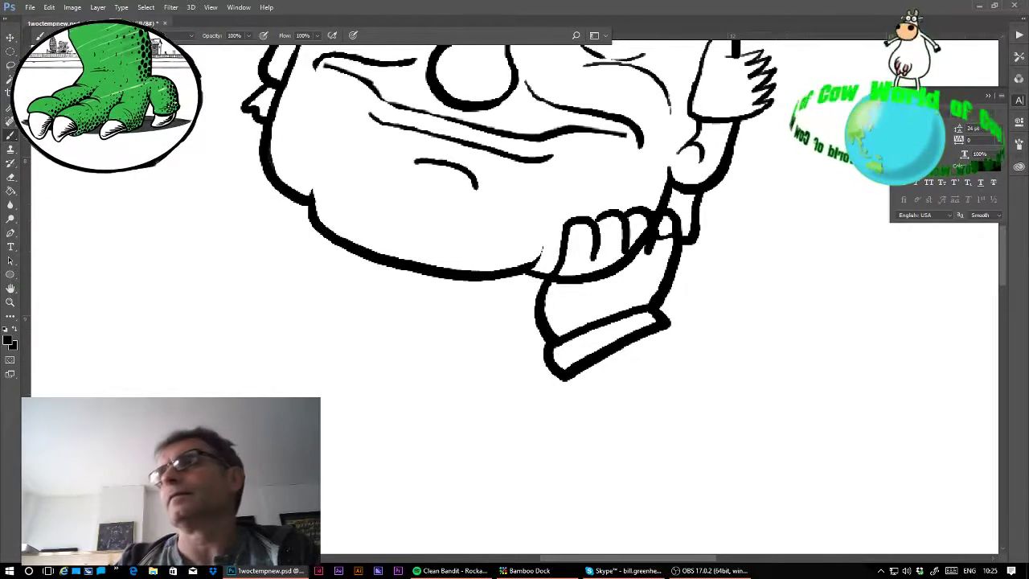
# - Draw a thick sleeve slanting from the cuff down to a bent elbow, plus a line extending left from its lower edge
pyautogui.moveTo(680, 370); pyautogui.dragTo(531, 206)
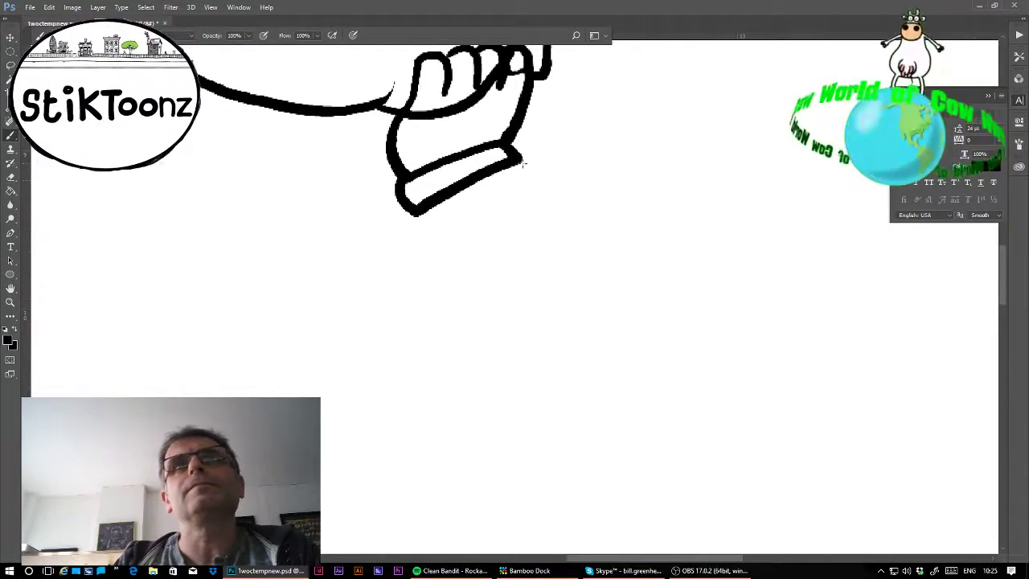
pyautogui.moveTo(519, 160)
pyautogui.mouseDown()
pyautogui.moveTo(554, 173)
pyautogui.moveTo(682, 286)
pyautogui.moveTo(708, 325)
pyautogui.mouseUp()
pyautogui.moveTo(416, 211)
pyautogui.mouseDown()
pyautogui.moveTo(406, 219)
pyautogui.moveTo(418, 251)
pyautogui.moveTo(627, 418)
pyautogui.moveTo(613, 448)
pyautogui.mouseUp()
pyautogui.moveTo(736, 337)
pyautogui.mouseDown()
pyautogui.moveTo(773, 369)
pyautogui.moveTo(781, 418)
pyautogui.moveTo(755, 467)
pyautogui.mouseUp()
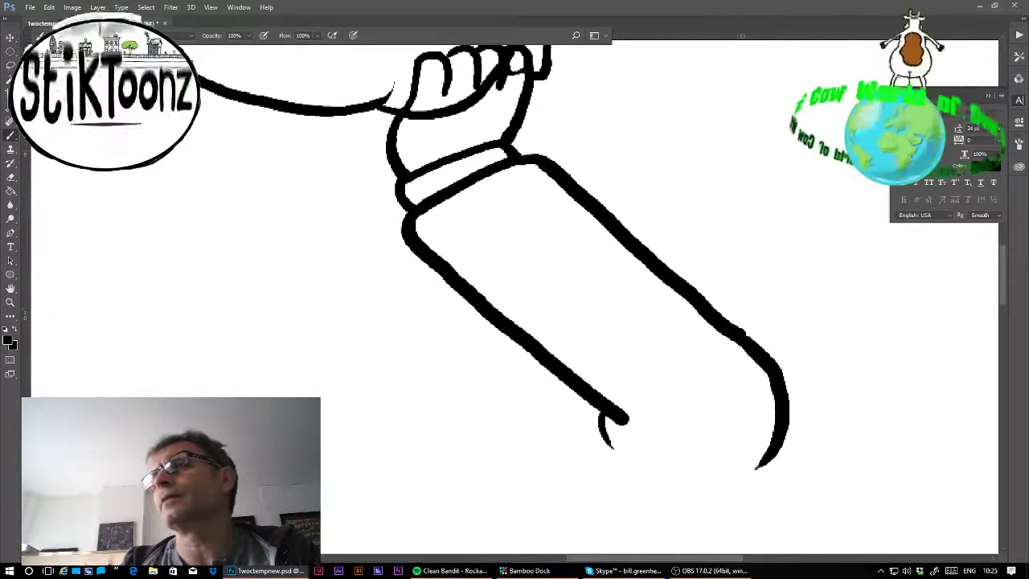
pyautogui.moveTo(568, 377)
pyautogui.mouseDown()
pyautogui.moveTo(873, 208)
pyautogui.moveTo(730, 308)
pyautogui.moveTo(683, 278)
pyautogui.moveTo(662, 291)
pyautogui.moveTo(511, 278)
pyautogui.mouseUp()
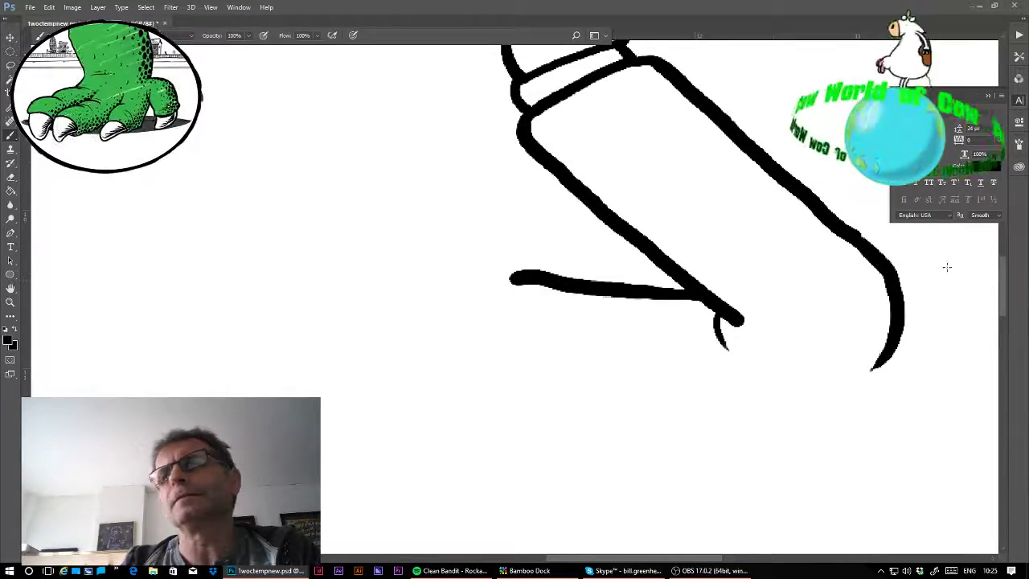
# - Draw the second hand cupping the left side of the jaw, and check its shape with the head layer briefly hidden
pyautogui.moveTo(530, 180); pyautogui.dragTo(776, 452)
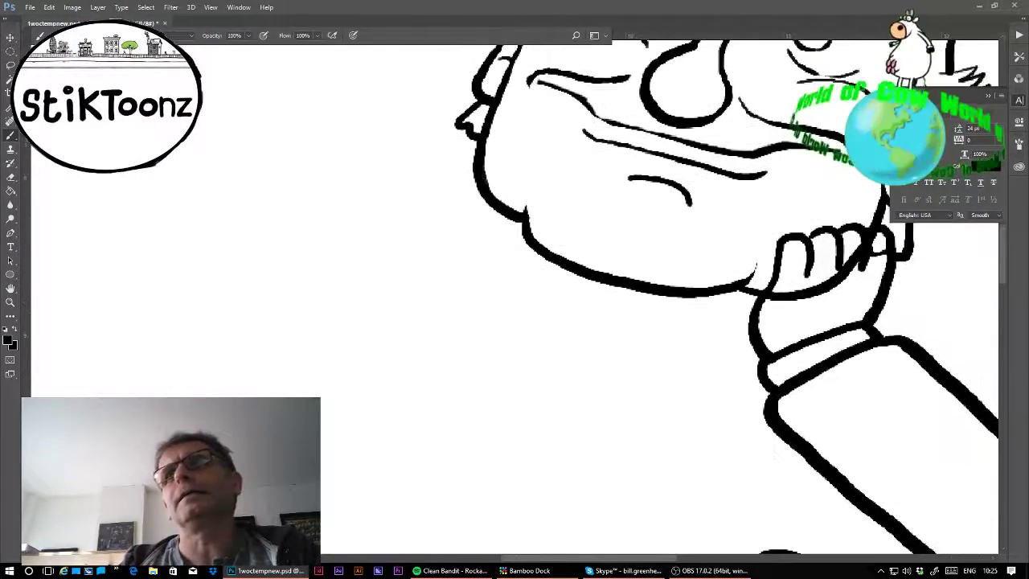
pyautogui.moveTo(559, 218); pyautogui.dragTo(590, 218)
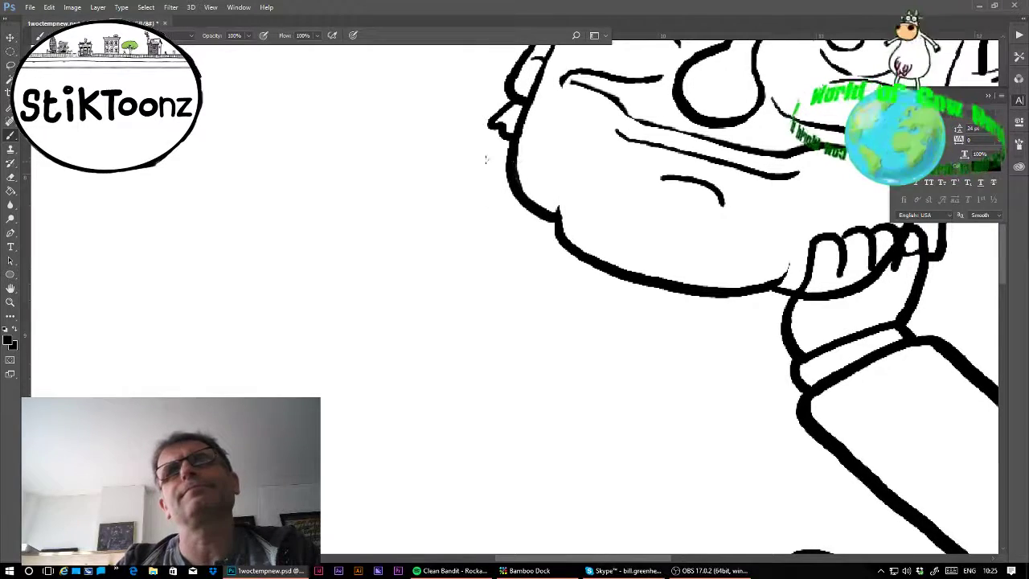
pyautogui.moveTo(510, 159)
pyautogui.mouseDown()
pyautogui.moveTo(504, 134)
pyautogui.moveTo(480, 129)
pyautogui.moveTo(473, 193)
pyautogui.moveTo(487, 227)
pyautogui.moveTo(515, 247)
pyautogui.mouseUp()
pyautogui.moveTo(514, 191)
pyautogui.mouseDown()
pyautogui.moveTo(585, 263)
pyautogui.moveTo(591, 288)
pyautogui.moveTo(576, 302)
pyautogui.mouseUp()
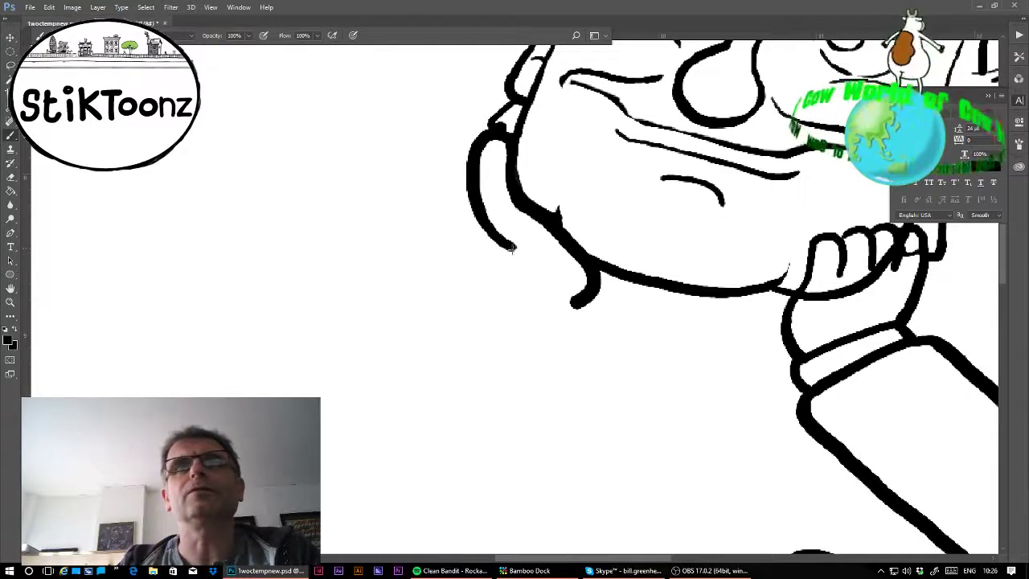
pyautogui.moveTo(507, 247)
pyautogui.mouseDown()
pyautogui.moveTo(505, 264)
pyautogui.moveTo(555, 315)
pyautogui.moveTo(603, 304)
pyautogui.moveTo(626, 283)
pyautogui.moveTo(586, 261)
pyautogui.mouseUp()
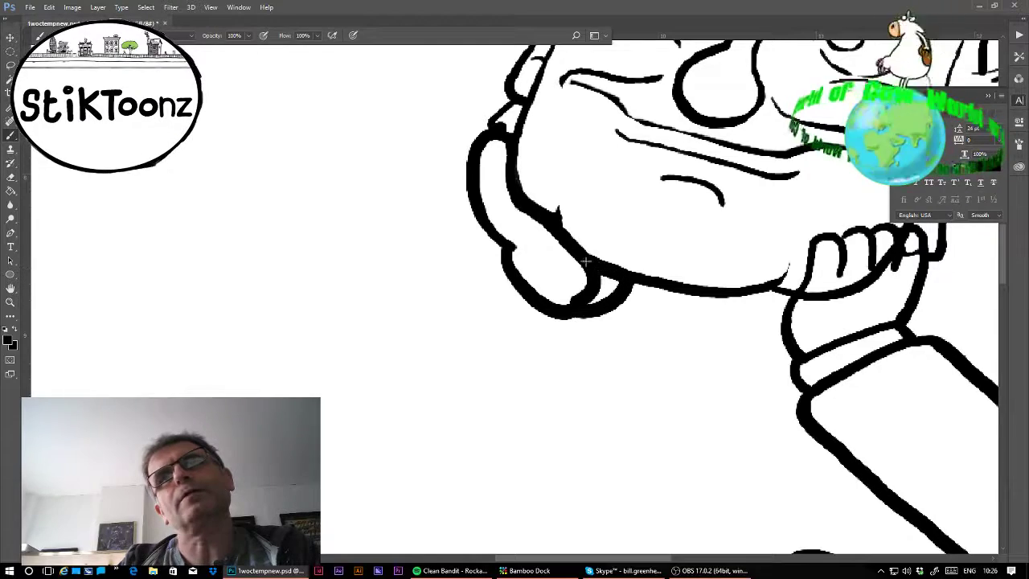
pyautogui.hotkey('ctrl', ',')
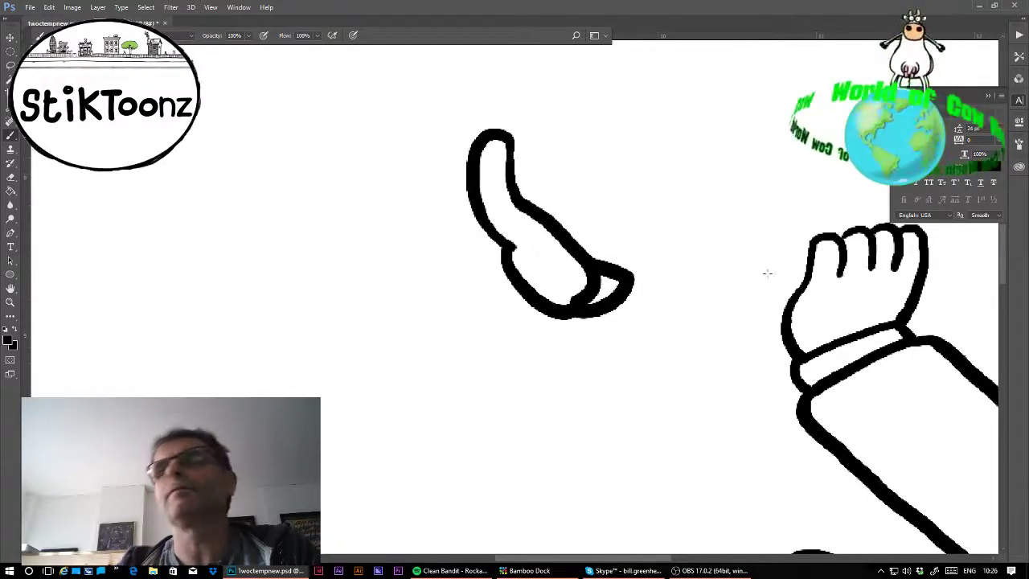
pyautogui.hotkey('ctrl', ',')
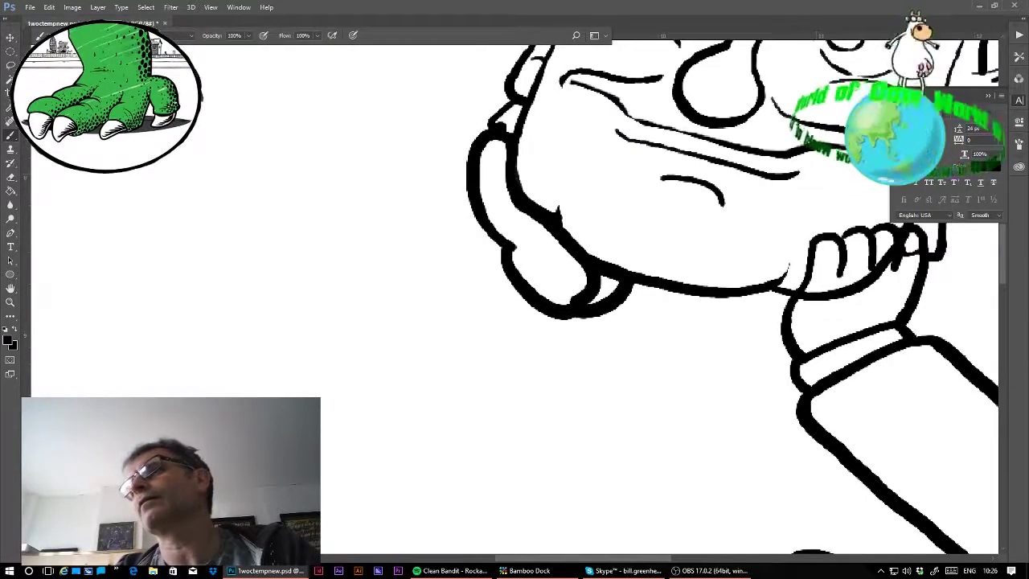
# - Draw a curved cuff along the underside of the left hand
pyautogui.scroll(-6, 515, 298)
pyautogui.scroll(2, 514, 298)
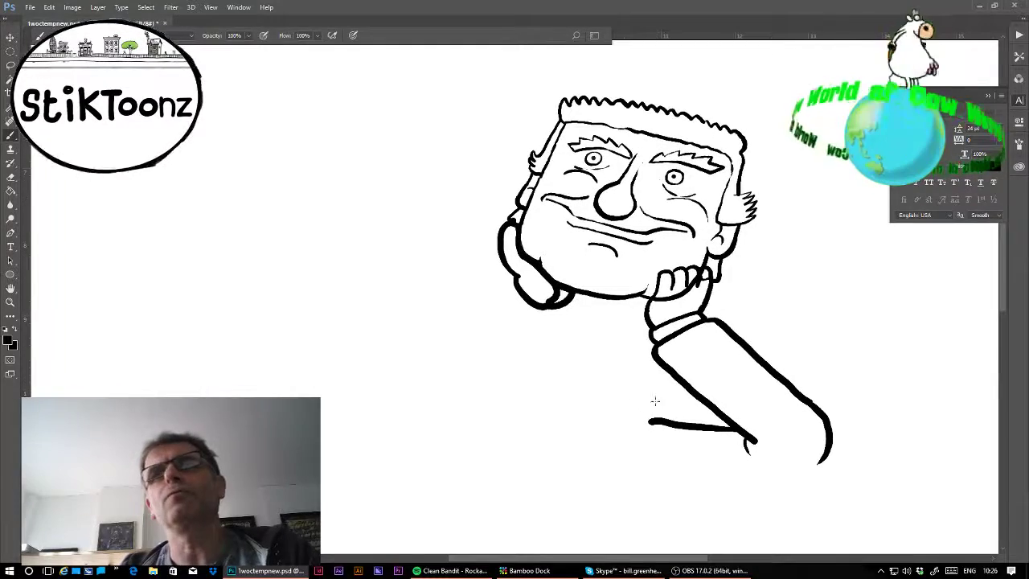
pyautogui.moveTo(515, 275); pyautogui.dragTo(504, 279)
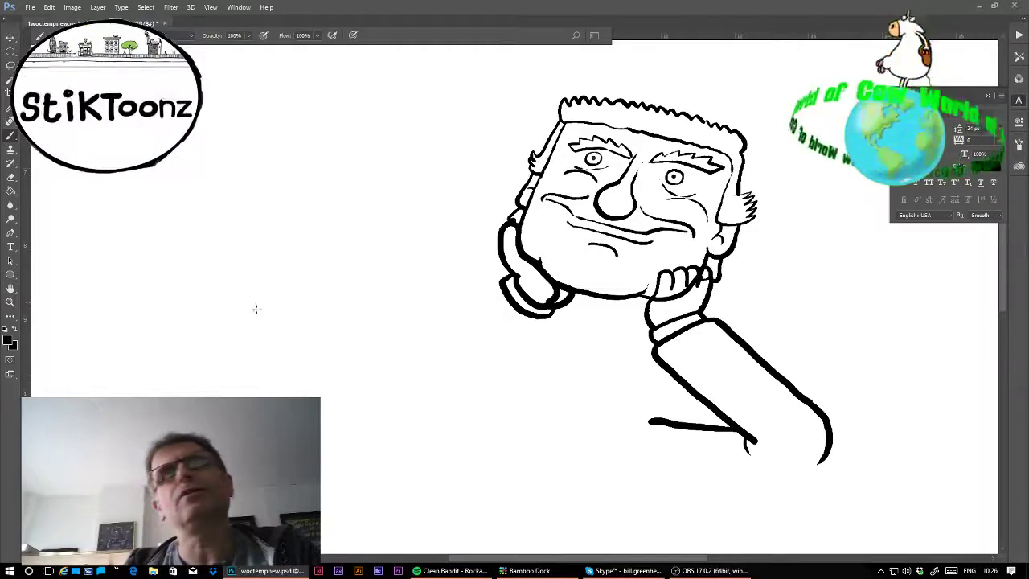
# - Draw two touching round eyes with small pupils beneath the man's chin, topped by curved horns reaching up to the jaw
pyautogui.click(10, 302)
pyautogui.moveTo(634, 448); pyautogui.dragTo(650, 403)
pyautogui.click(10, 135)
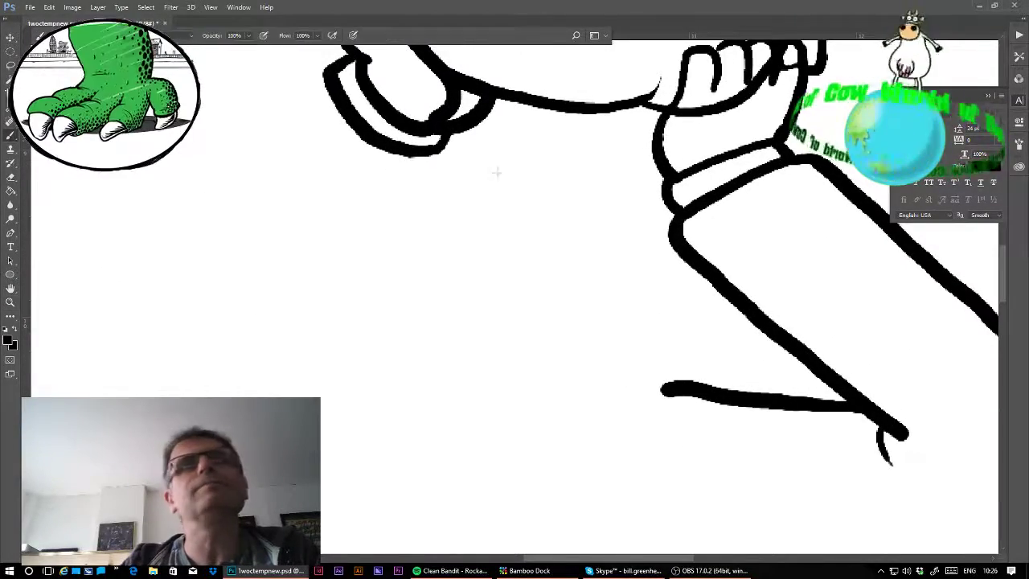
pyautogui.moveTo(602, 168)
pyautogui.mouseDown()
pyautogui.moveTo(554, 159)
pyautogui.moveTo(543, 191)
pyautogui.mouseUp()
pyautogui.hotkey('ctrl', 'z')
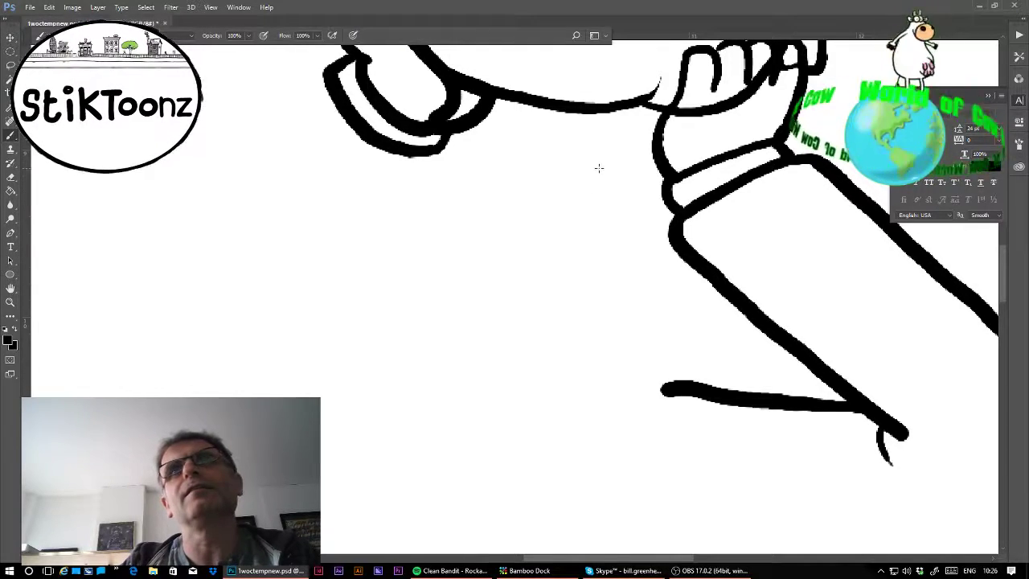
pyautogui.moveTo(598, 166)
pyautogui.mouseDown()
pyautogui.moveTo(549, 169)
pyautogui.moveTo(538, 199)
pyautogui.moveTo(564, 229)
pyautogui.moveTo(596, 226)
pyautogui.moveTo(616, 197)
pyautogui.moveTo(614, 174)
pyautogui.moveTo(577, 157)
pyautogui.mouseUp()
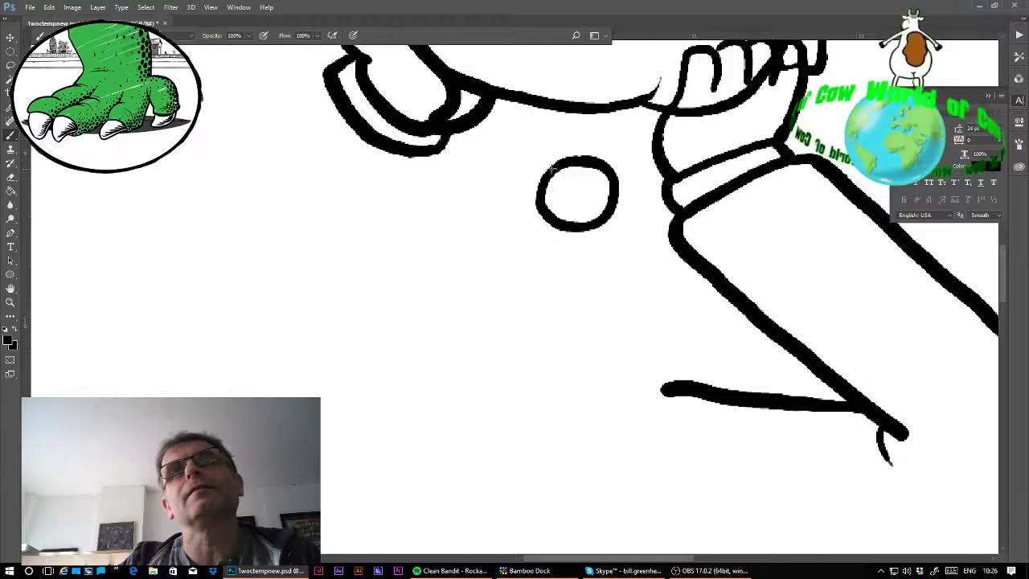
pyautogui.moveTo(553, 169)
pyautogui.mouseDown()
pyautogui.moveTo(536, 144)
pyautogui.moveTo(513, 136)
pyautogui.moveTo(486, 163)
pyautogui.moveTo(484, 197)
pyautogui.moveTo(511, 210)
pyautogui.moveTo(538, 200)
pyautogui.mouseUp()
pyautogui.click(523, 163)
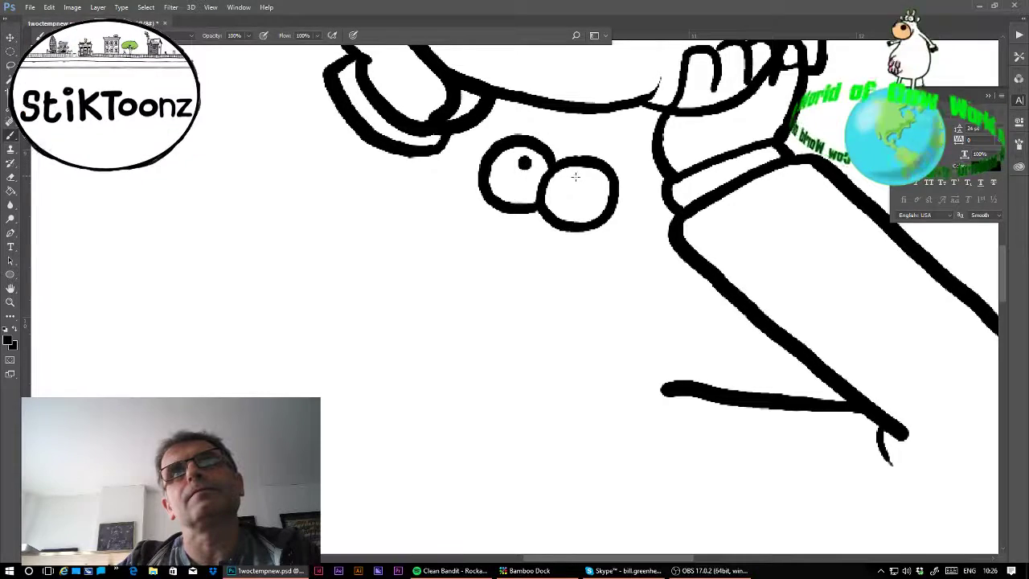
pyautogui.moveTo(519, 139)
pyautogui.mouseDown()
pyautogui.moveTo(537, 104)
pyautogui.moveTo(567, 115)
pyautogui.moveTo(565, 146)
pyautogui.moveTo(592, 143)
pyautogui.moveTo(603, 122)
pyautogui.moveTo(626, 117)
pyautogui.moveTo(639, 139)
pyautogui.moveTo(616, 188)
pyautogui.mouseUp()
# - Draw a large rounded cow muzzle below and left of the eyes, with two solid black nostrils carrying white crescent highlights
pyautogui.moveTo(485, 190)
pyautogui.mouseDown()
pyautogui.moveTo(450, 211)
pyautogui.moveTo(394, 206)
pyautogui.moveTo(312, 239)
pyautogui.moveTo(282, 303)
pyautogui.moveTo(278, 375)
pyautogui.moveTo(334, 423)
pyautogui.mouseUp()
pyautogui.moveTo(378, 210)
pyautogui.mouseDown()
pyautogui.moveTo(439, 215)
pyautogui.moveTo(524, 263)
pyautogui.moveTo(557, 319)
pyautogui.moveTo(546, 391)
pyautogui.mouseUp()
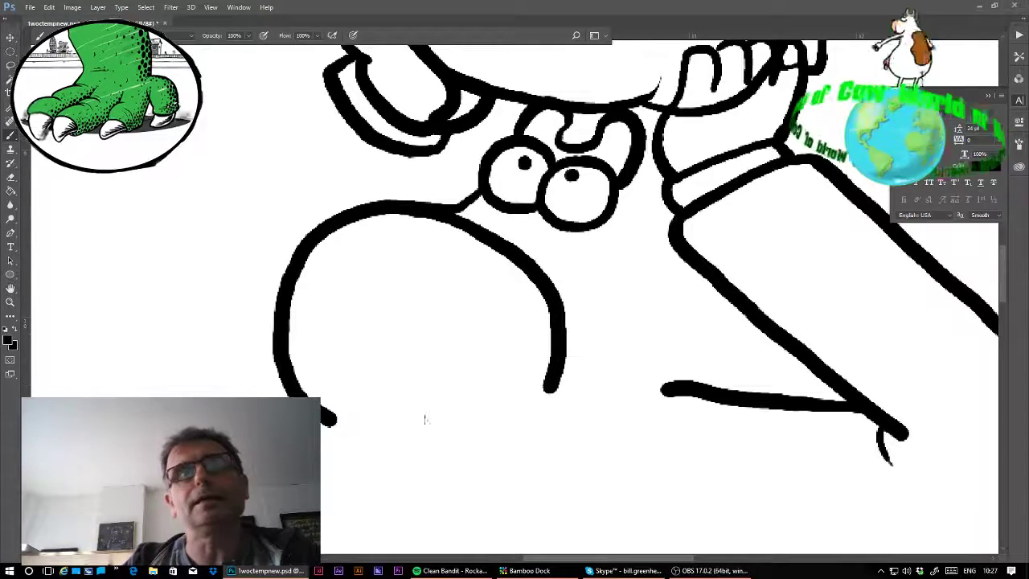
pyautogui.moveTo(341, 424)
pyautogui.mouseDown()
pyautogui.moveTo(400, 449)
pyautogui.moveTo(471, 458)
pyautogui.moveTo(518, 436)
pyautogui.moveTo(554, 389)
pyautogui.mouseUp()
pyautogui.moveTo(496, 290)
pyautogui.mouseDown()
pyautogui.moveTo(464, 290)
pyautogui.moveTo(442, 321)
pyautogui.moveTo(463, 337)
pyautogui.moveTo(506, 323)
pyautogui.moveTo(494, 291)
pyautogui.moveTo(470, 310)
pyautogui.mouseUp()
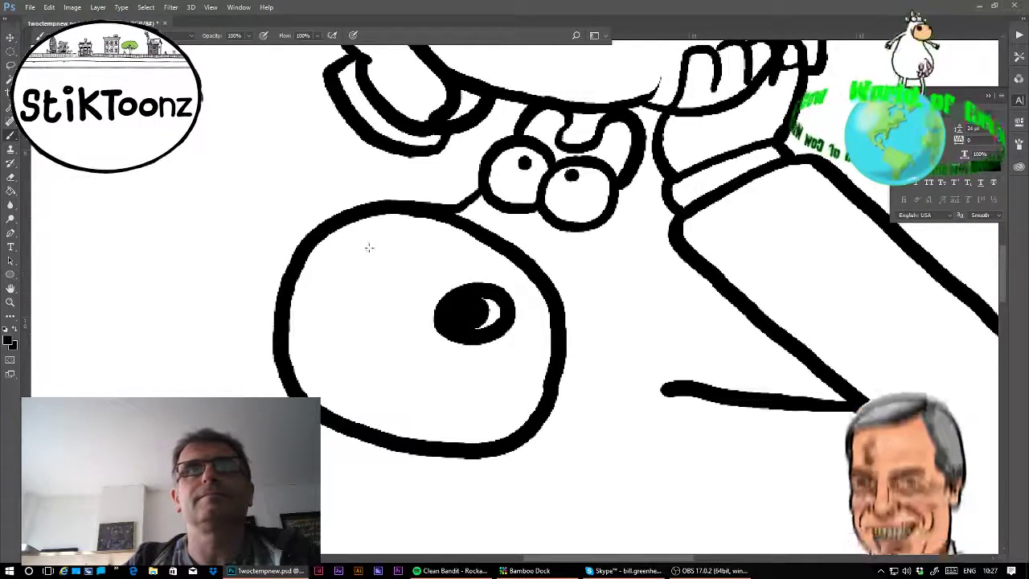
pyautogui.moveTo(368, 246)
pyautogui.mouseDown()
pyautogui.moveTo(334, 275)
pyautogui.moveTo(304, 257)
pyautogui.moveTo(347, 256)
pyautogui.mouseUp()
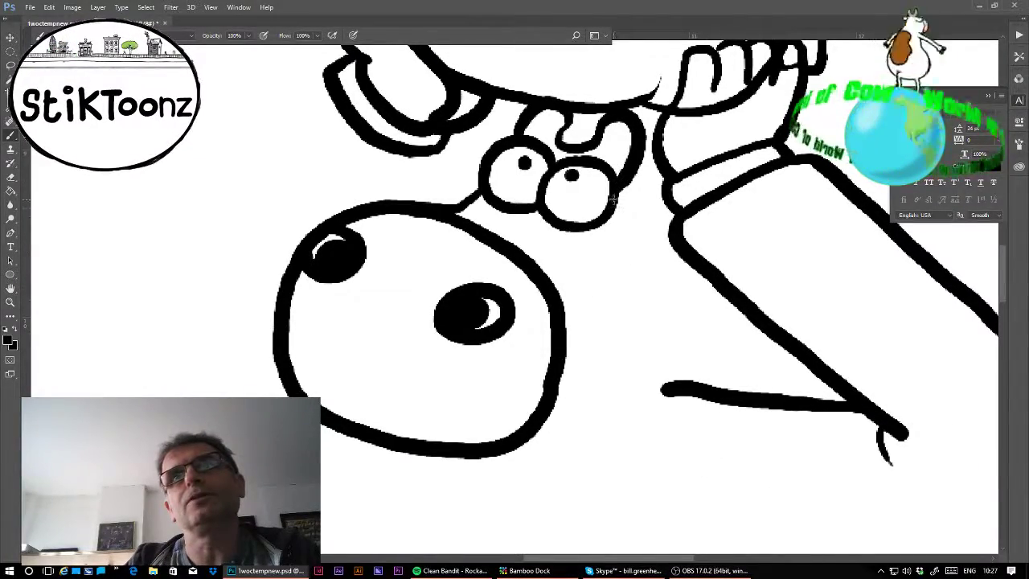
# - Draw a small ear on each side of the cow's eyes, plus the side of the face and a bulging cheek meeting the shoulder line
pyautogui.moveTo(612, 200)
pyautogui.mouseDown()
pyautogui.moveTo(667, 210)
pyautogui.moveTo(663, 226)
pyautogui.moveTo(642, 237)
pyautogui.moveTo(610, 224)
pyautogui.mouseUp()
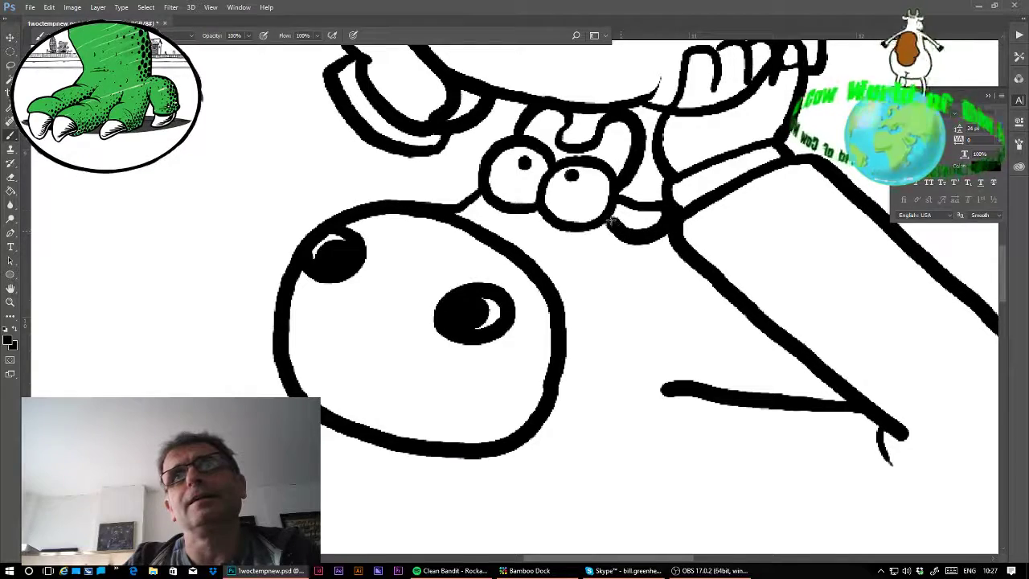
pyautogui.moveTo(489, 167)
pyautogui.mouseDown()
pyautogui.moveTo(436, 152)
pyautogui.moveTo(423, 167)
pyautogui.moveTo(441, 186)
pyautogui.moveTo(485, 184)
pyautogui.mouseUp()
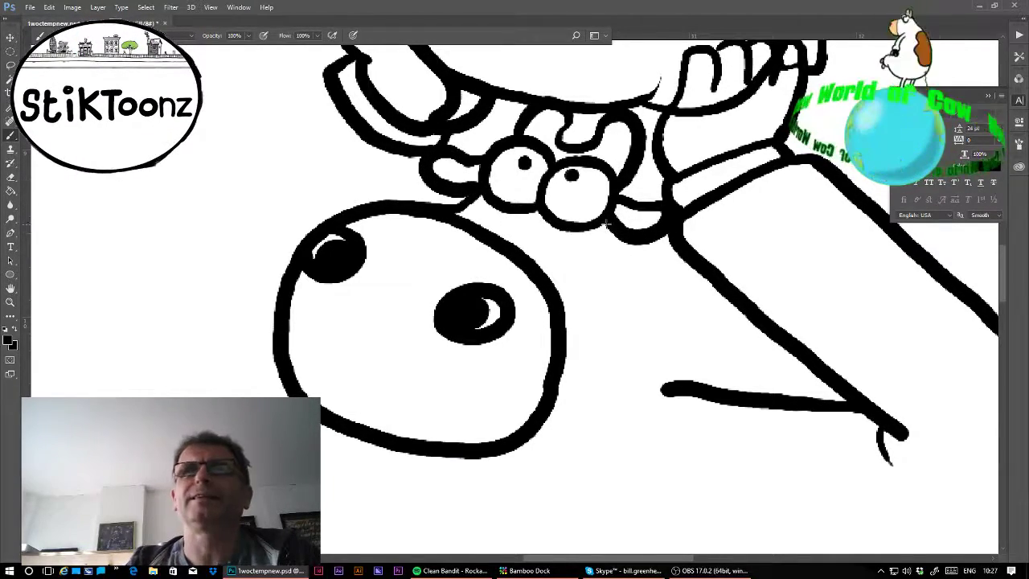
pyautogui.moveTo(607, 223)
pyautogui.mouseDown()
pyautogui.moveTo(598, 292)
pyautogui.moveTo(589, 291)
pyautogui.moveTo(642, 291)
pyautogui.moveTo(667, 323)
pyautogui.moveTo(673, 349)
pyautogui.moveTo(643, 394)
pyautogui.mouseUp()
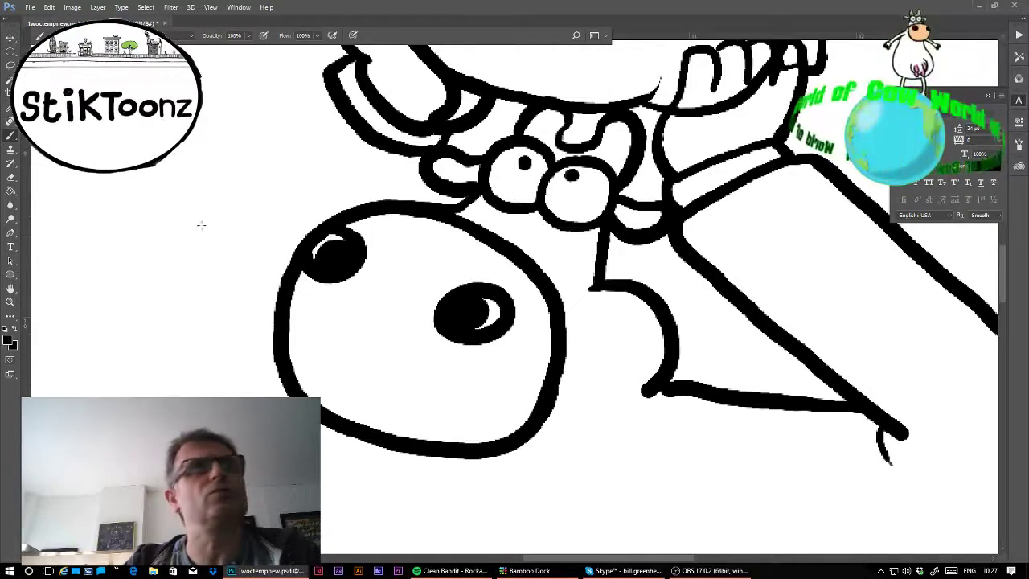
# - Draw a hooked mouth line curving from the muzzle's right edge into the cheek, with a first small tooth beneath it
pyautogui.click(11, 177)
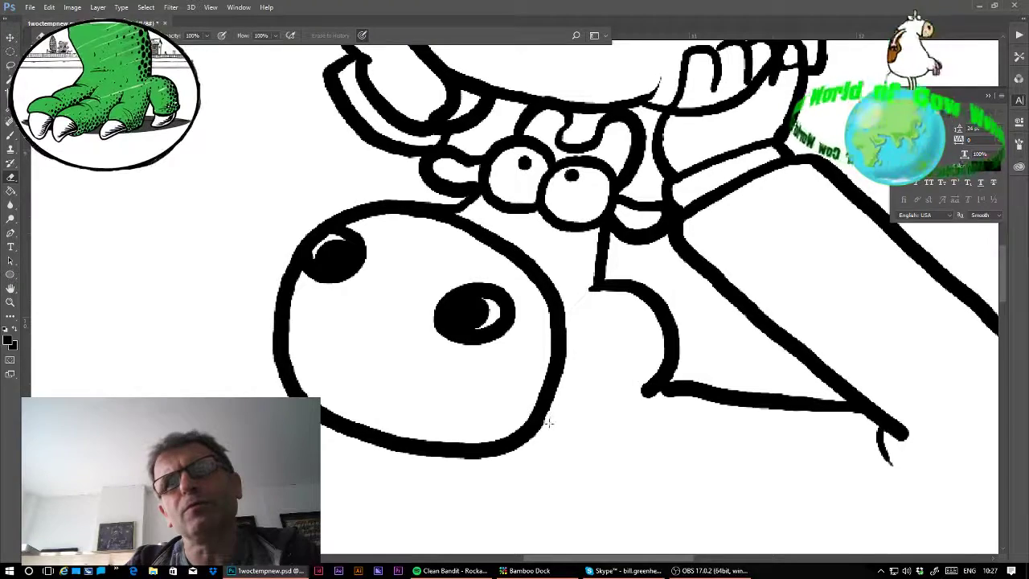
pyautogui.click(11, 135)
pyautogui.moveTo(534, 432)
pyautogui.mouseDown()
pyautogui.moveTo(575, 374)
pyautogui.moveTo(623, 354)
pyautogui.mouseUp()
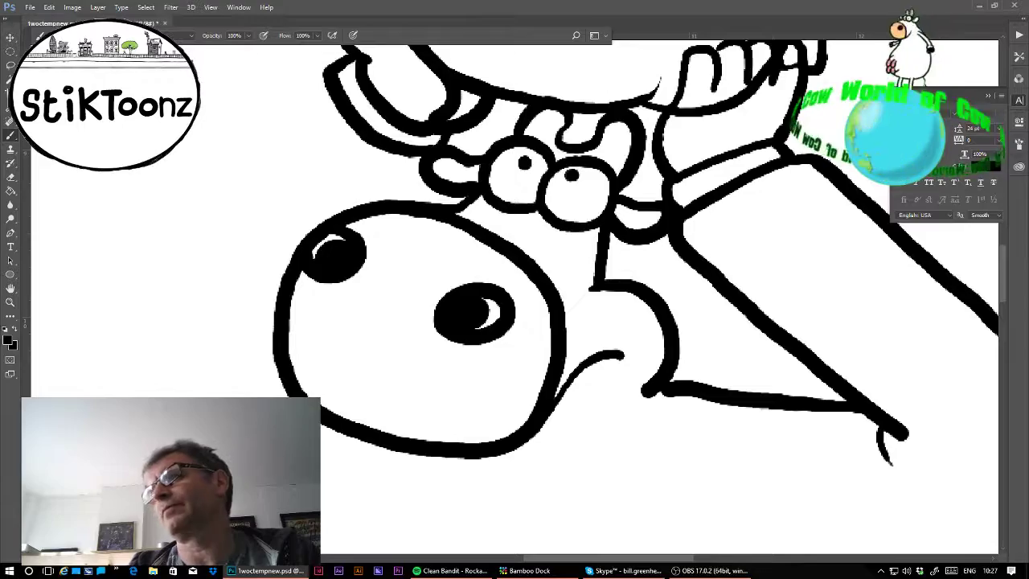
pyautogui.scroll(-5, 524, 302)
pyautogui.scroll(2, 524, 302)
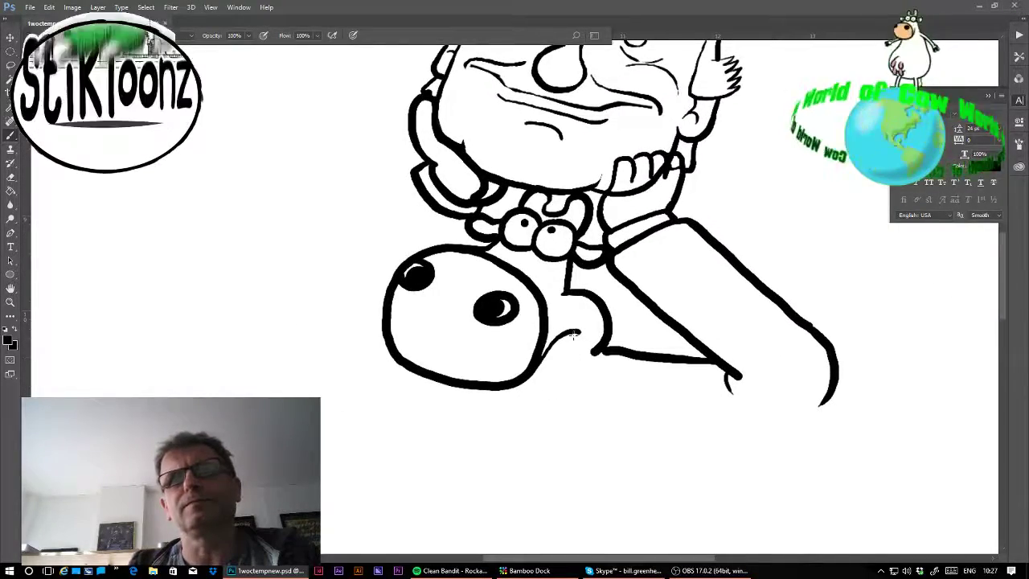
pyautogui.moveTo(575, 332); pyautogui.dragTo(582, 350)
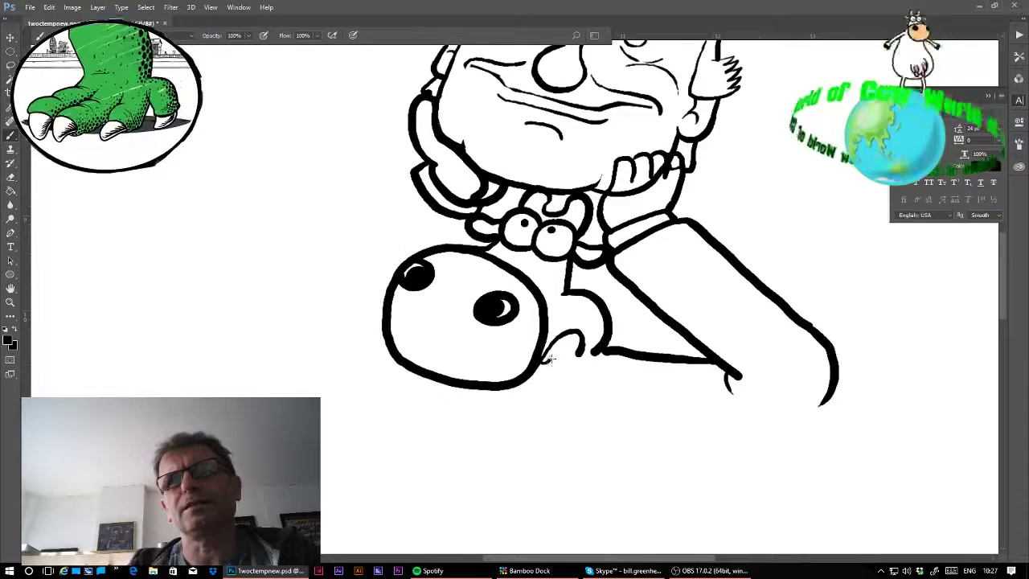
pyautogui.moveTo(553, 346); pyautogui.dragTo(546, 358)
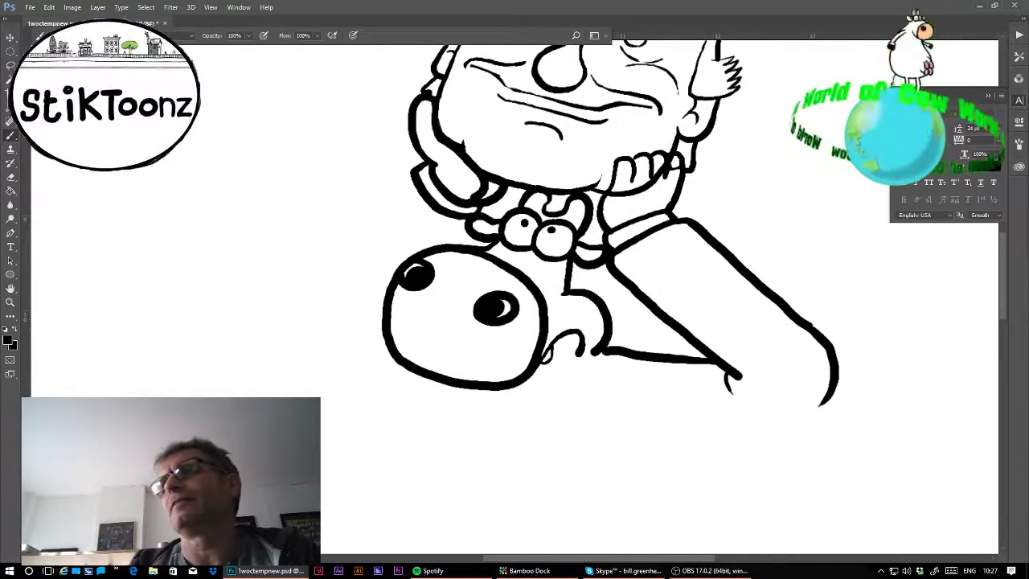
# - Add more teeth along the cow's mouth line and close the mouth with a thick lower jaw line from muzzle to cheek
pyautogui.moveTo(563, 322); pyautogui.dragTo(543, 481)
pyautogui.moveTo(399, 441); pyautogui.dragTo(379, 313)
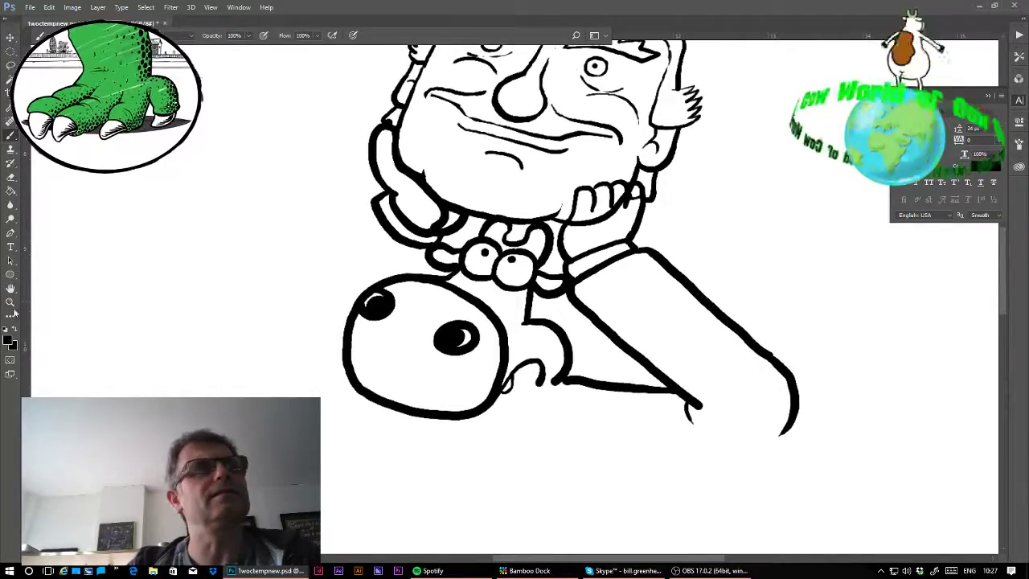
pyautogui.click(10, 302)
pyautogui.moveTo(521, 381); pyautogui.dragTo(523, 382)
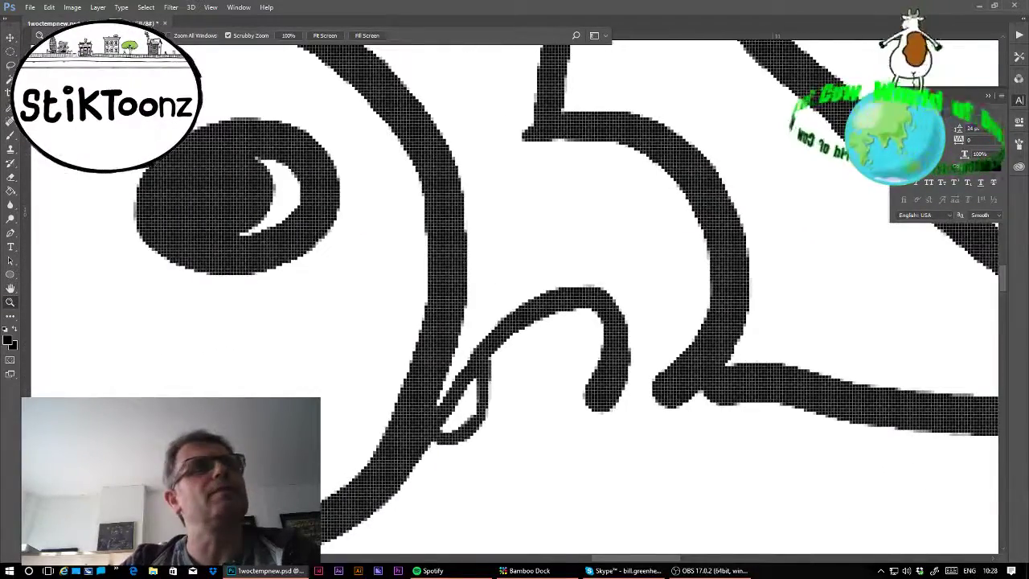
pyautogui.press('b')
pyautogui.moveTo(481, 415)
pyautogui.mouseDown()
pyautogui.moveTo(519, 400)
pyautogui.moveTo(527, 372)
pyautogui.moveTo(511, 319)
pyautogui.moveTo(534, 368)
pyautogui.moveTo(527, 383)
pyautogui.moveTo(562, 373)
pyautogui.moveTo(561, 300)
pyautogui.mouseUp()
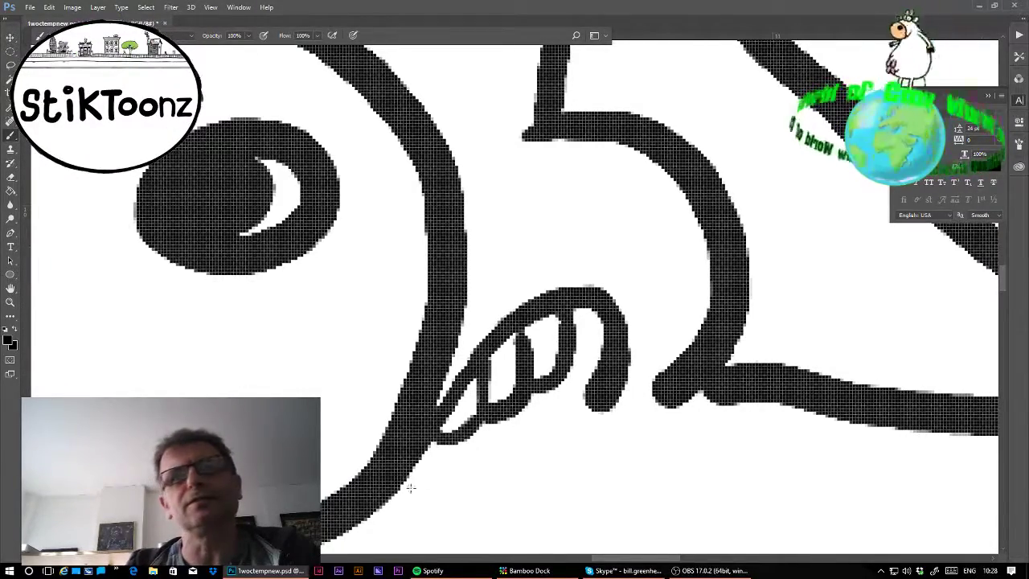
pyautogui.moveTo(386, 502)
pyautogui.mouseDown()
pyautogui.moveTo(609, 432)
pyautogui.moveTo(679, 382)
pyautogui.mouseUp()
pyautogui.moveTo(598, 394)
pyautogui.mouseDown()
pyautogui.moveTo(542, 447)
pyautogui.moveTo(480, 476)
pyautogui.moveTo(402, 487)
pyautogui.mouseUp()
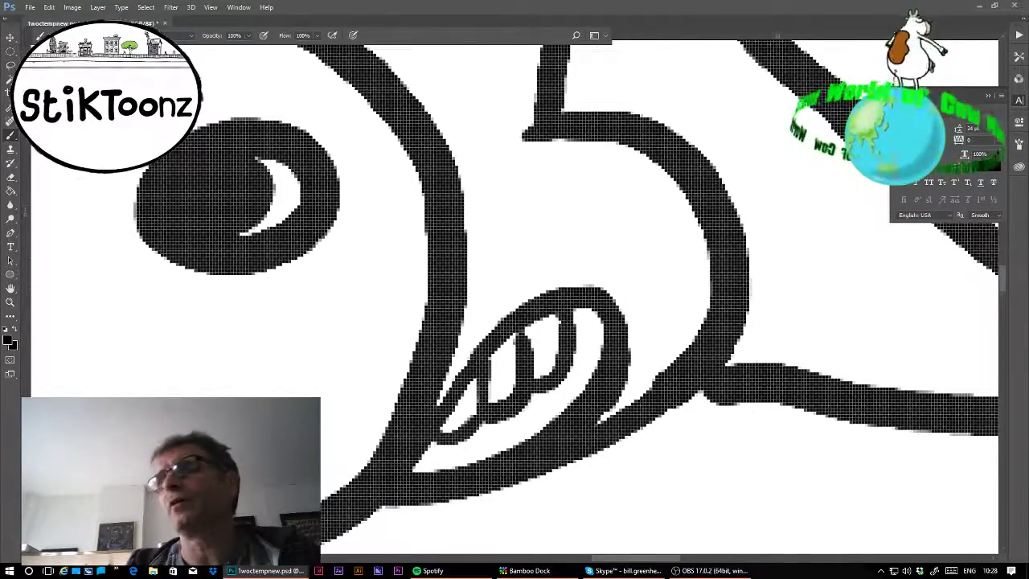
# - Draw a pointed shirt collar with a tie knot and fold lines beneath the cow's muzzle and jaw
pyautogui.scroll(-6, 531, 299)
pyautogui.scroll(3, 530, 299)
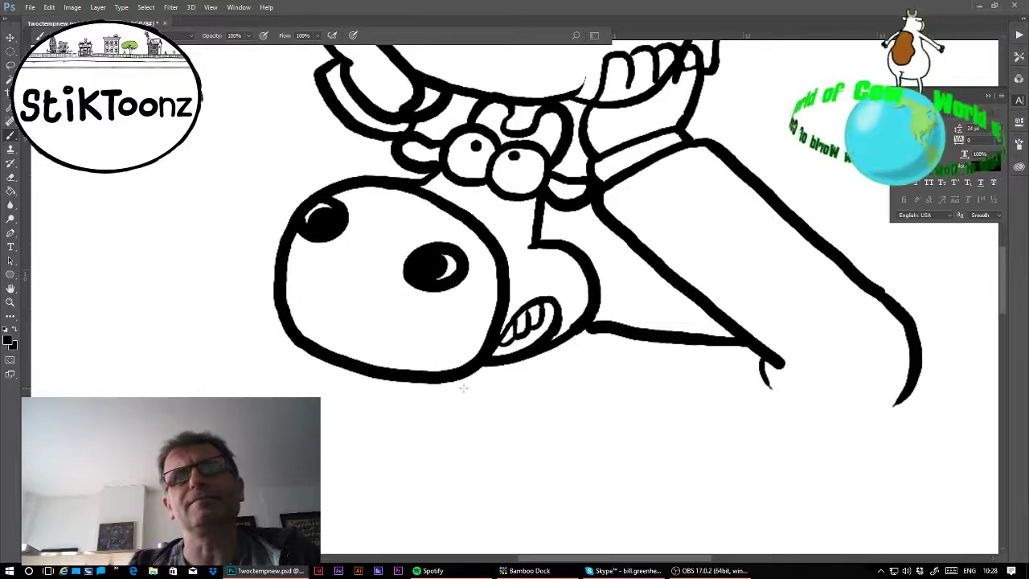
pyautogui.moveTo(453, 379)
pyautogui.mouseDown()
pyautogui.moveTo(463, 406)
pyautogui.moveTo(507, 399)
pyautogui.moveTo(565, 363)
pyautogui.moveTo(585, 332)
pyautogui.mouseUp()
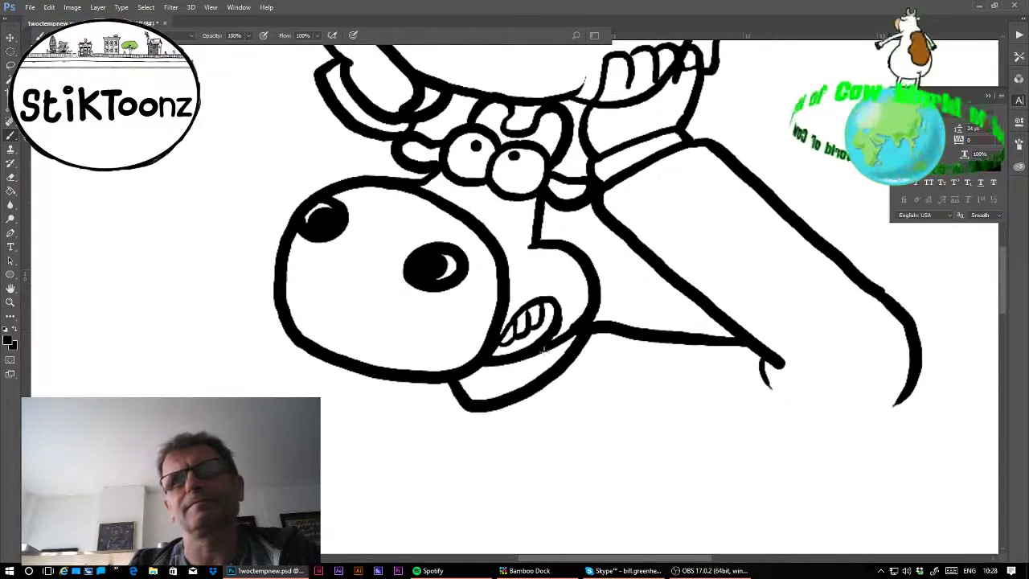
pyautogui.moveTo(411, 374)
pyautogui.mouseDown()
pyautogui.moveTo(416, 408)
pyautogui.moveTo(445, 400)
pyautogui.moveTo(446, 384)
pyautogui.moveTo(434, 438)
pyautogui.mouseUp()
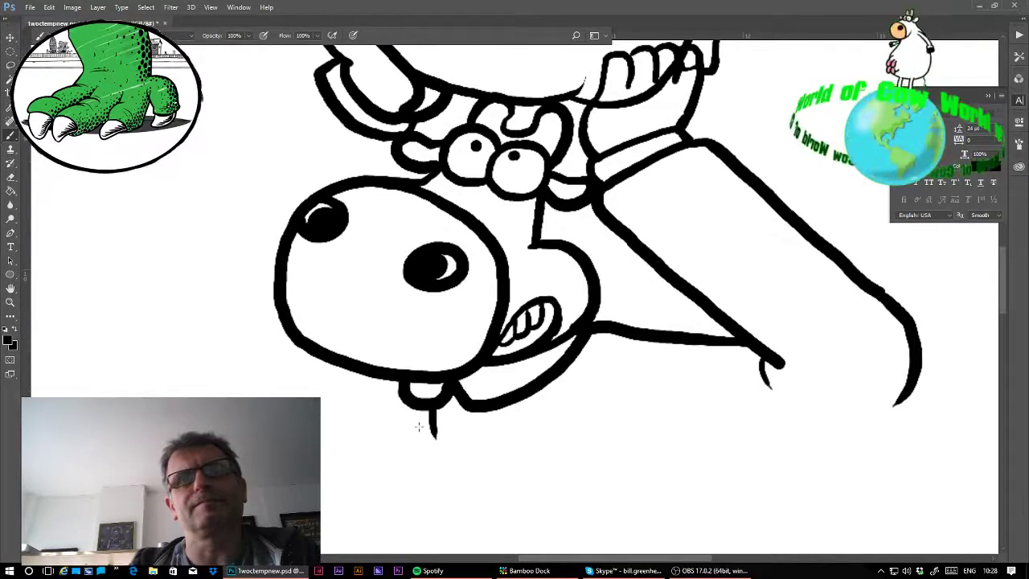
pyautogui.moveTo(407, 401); pyautogui.dragTo(389, 428)
pyautogui.moveTo(469, 413); pyautogui.dragTo(407, 458)
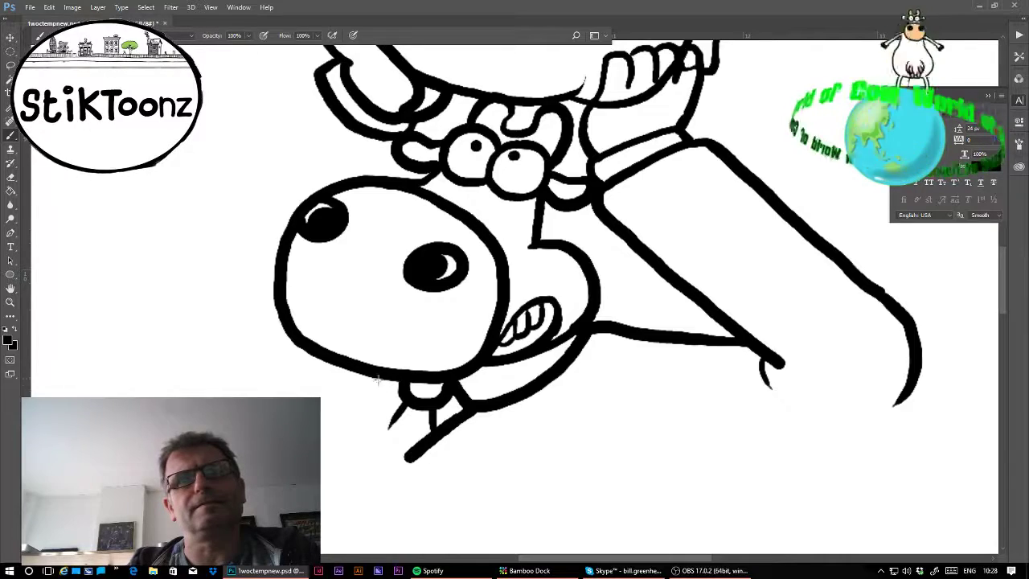
pyautogui.moveTo(377, 380); pyautogui.dragTo(404, 456)
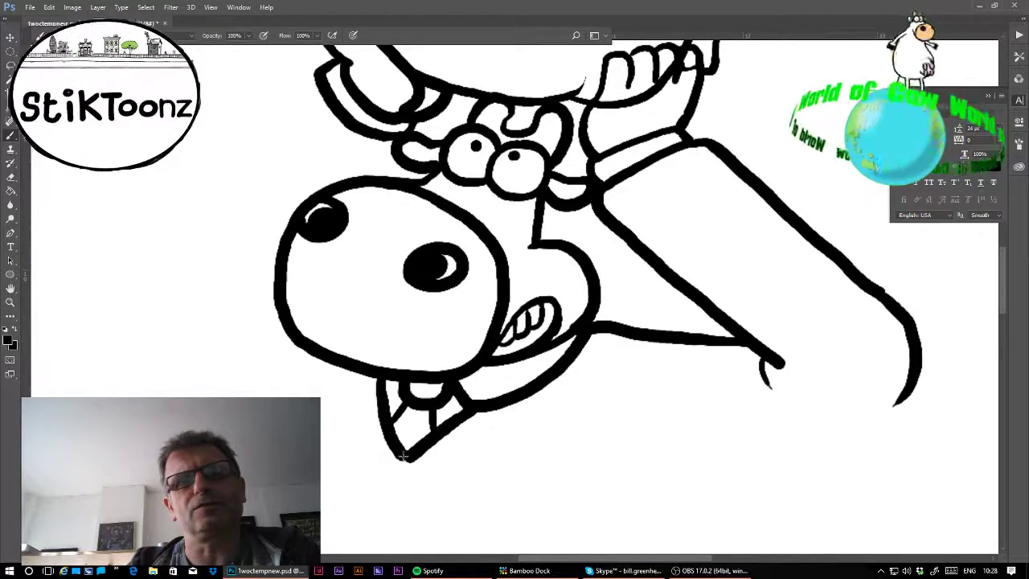
# - Draw the underside of the sleeve as a thick curve from the elbow back towards the body
pyautogui.hotkey('ctrl', '0')
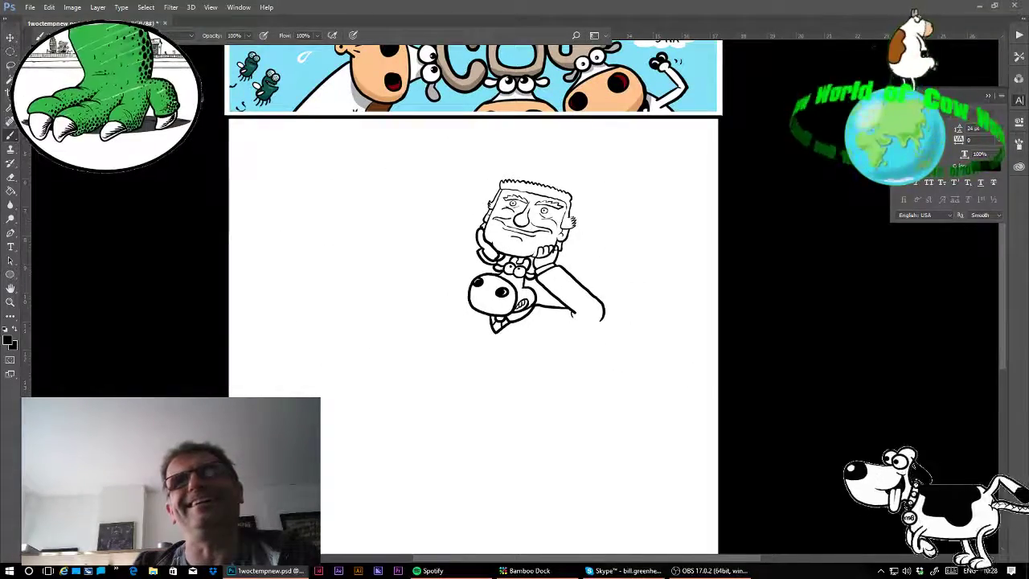
pyautogui.hotkey('ctrl', '+')
pyautogui.hotkey('ctrl', '+')
pyautogui.hotkey('ctrl', '+')
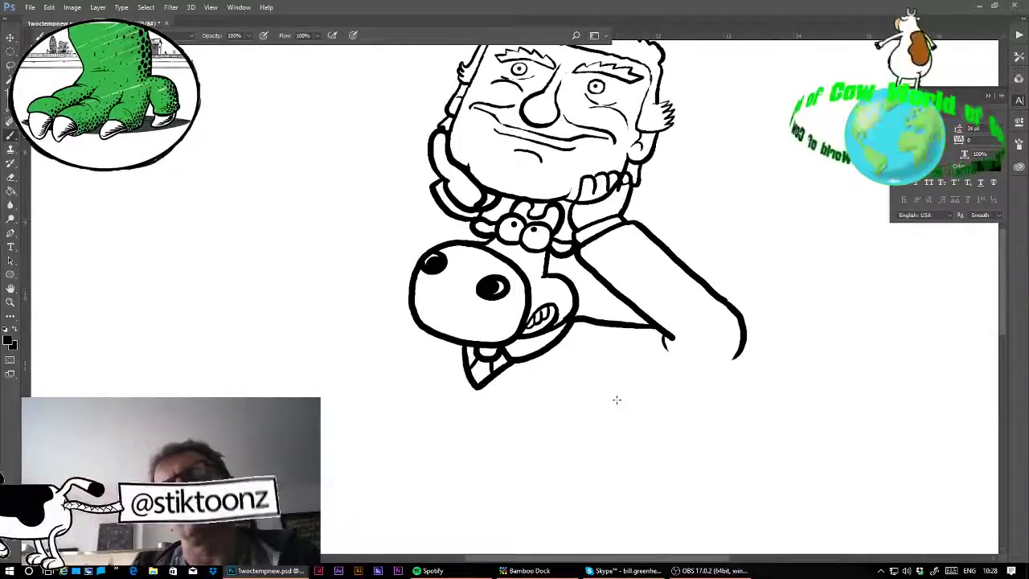
pyautogui.moveTo(618, 399)
pyautogui.mouseDown()
pyautogui.moveTo(688, 386)
pyautogui.moveTo(746, 348)
pyautogui.mouseUp()
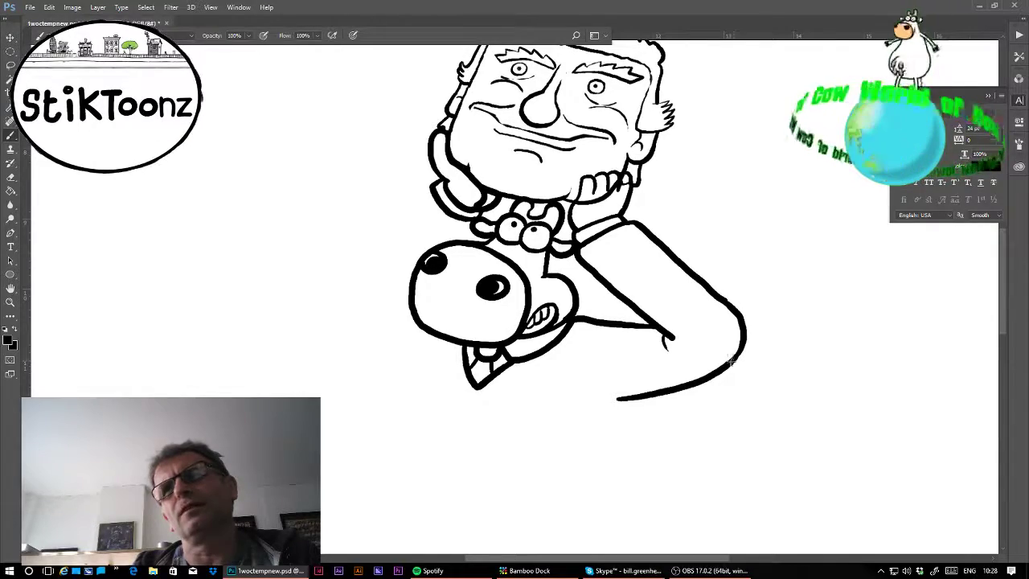
# - Erase the excess thickness at the end of the sleeve's inner line so it tapers into the elbow crease
pyautogui.click(10, 301)
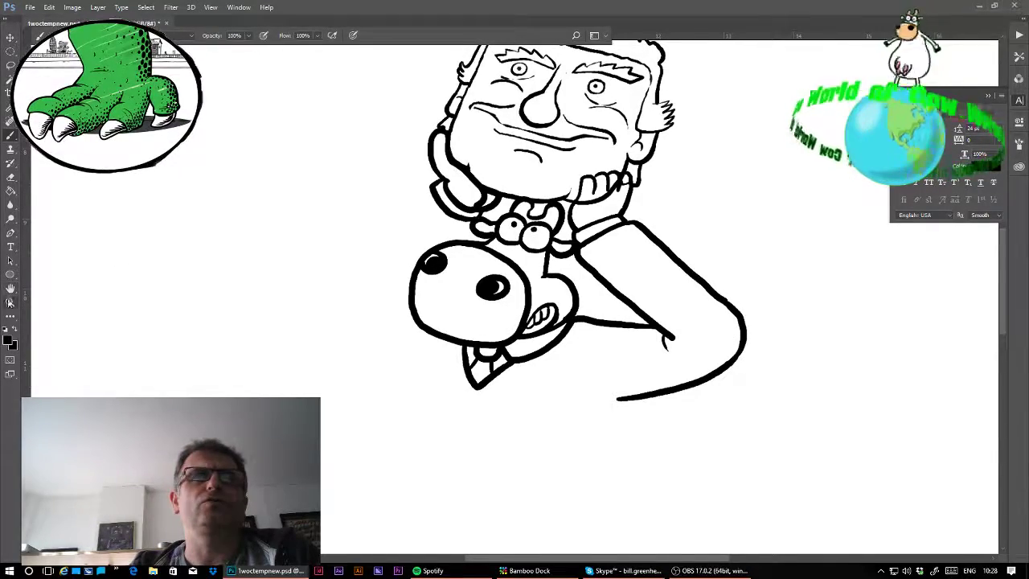
pyautogui.click(716, 356)
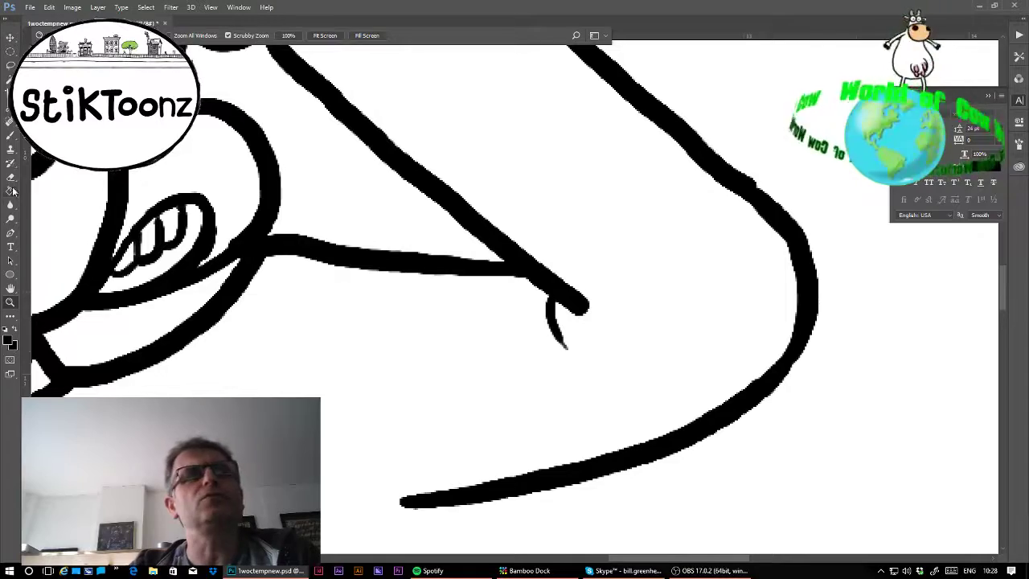
pyautogui.click(11, 178)
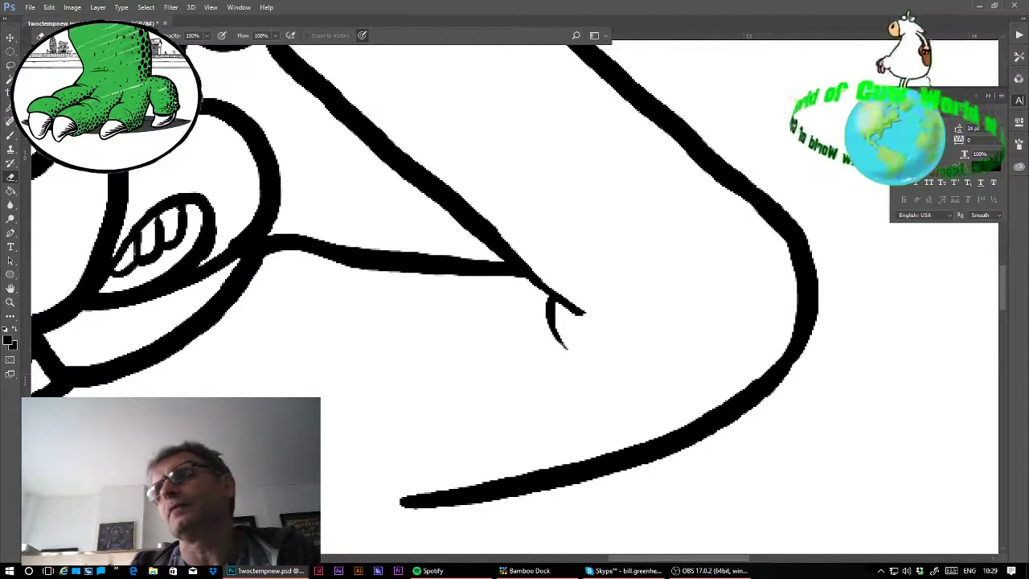
# - Draw the jacket lapels with the brush: a notched lapel beside the cow's collar and a thin curved lapel line under the muzzle
pyautogui.scroll(-10, 519, 297)
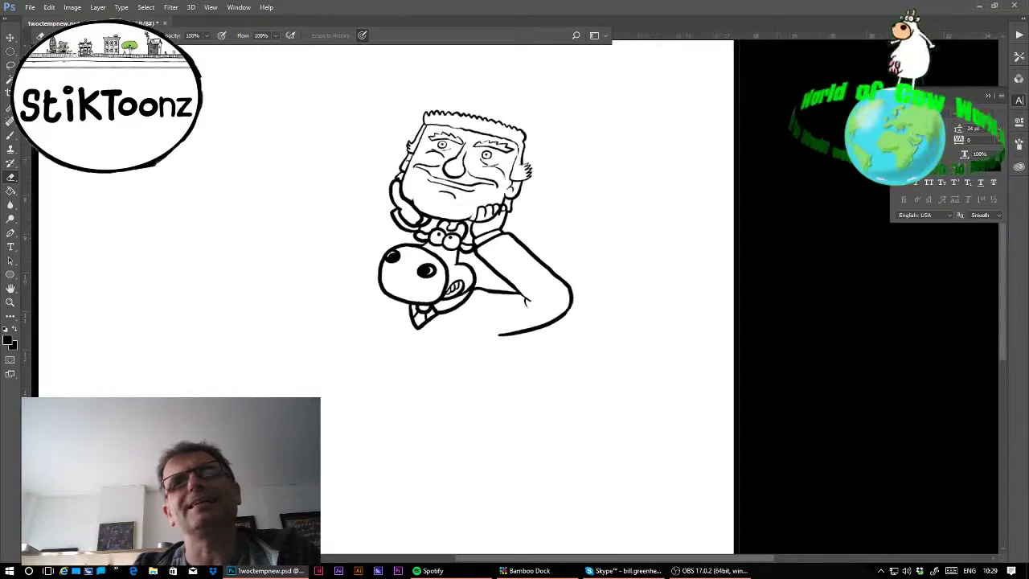
pyautogui.scroll(-1, 522, 300)
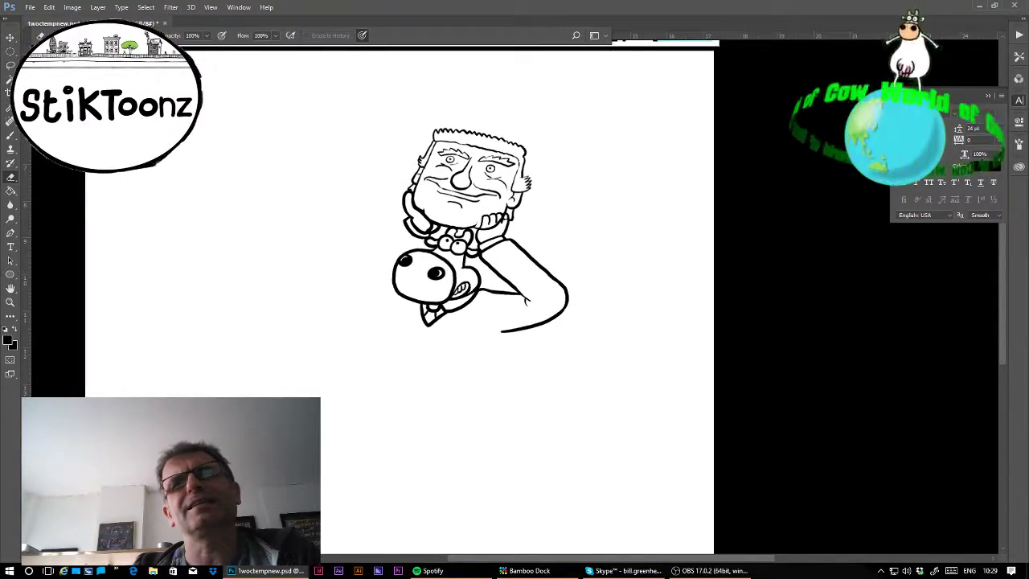
pyautogui.scroll(9, 511, 296)
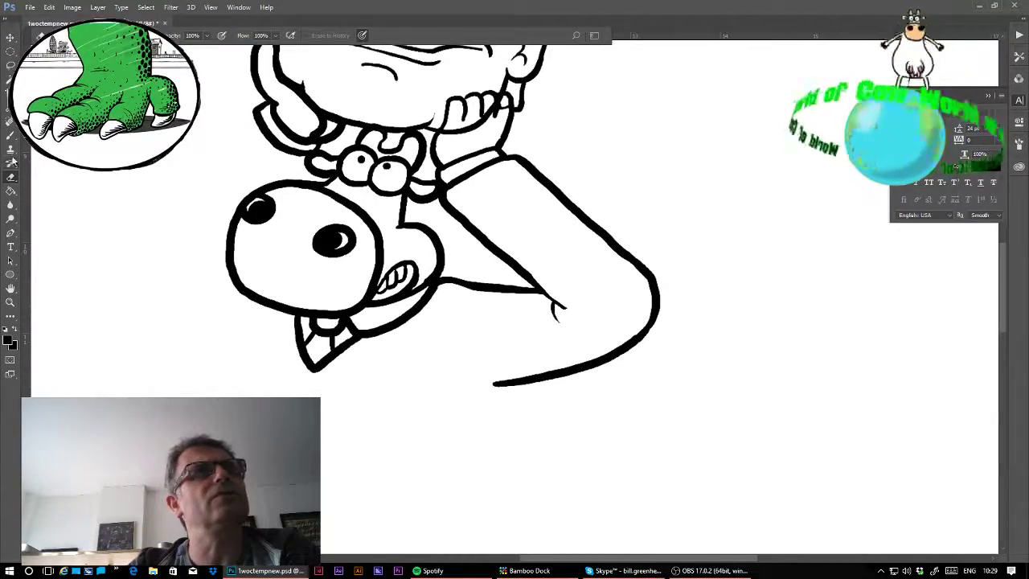
pyautogui.click(11, 137)
pyautogui.moveTo(438, 280)
pyautogui.mouseDown()
pyautogui.moveTo(454, 312)
pyautogui.moveTo(413, 319)
pyautogui.moveTo(436, 329)
pyautogui.moveTo(315, 381)
pyautogui.mouseUp()
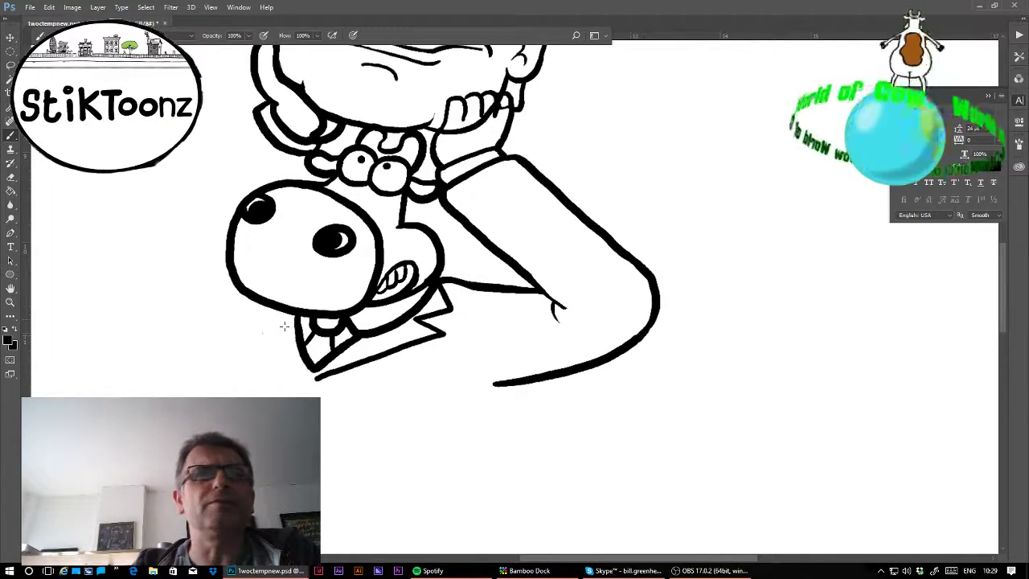
pyautogui.moveTo(273, 309); pyautogui.dragTo(291, 356)
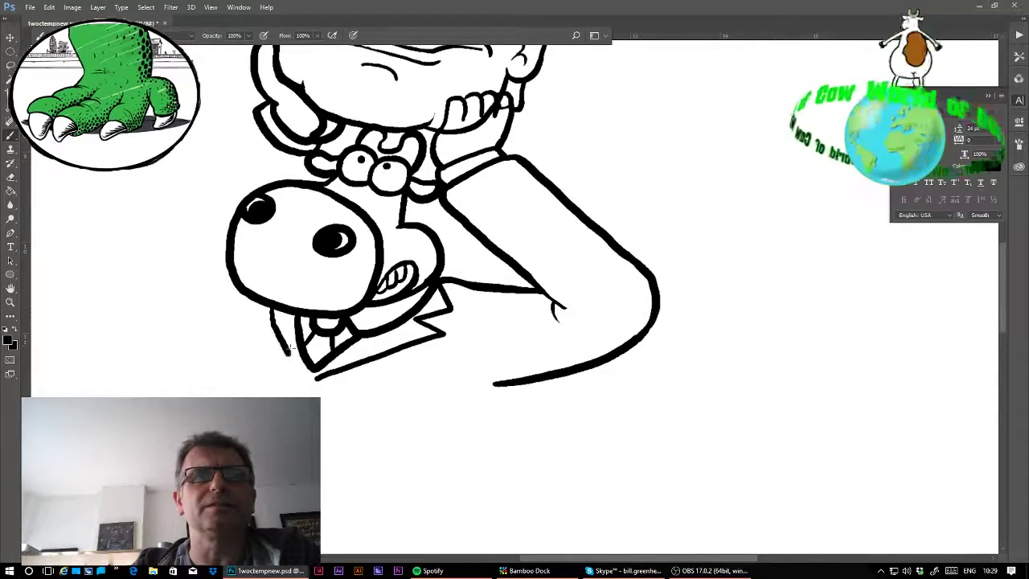
pyautogui.hotkey('ctrl', 'z')
pyautogui.moveTo(273, 310); pyautogui.dragTo(298, 371)
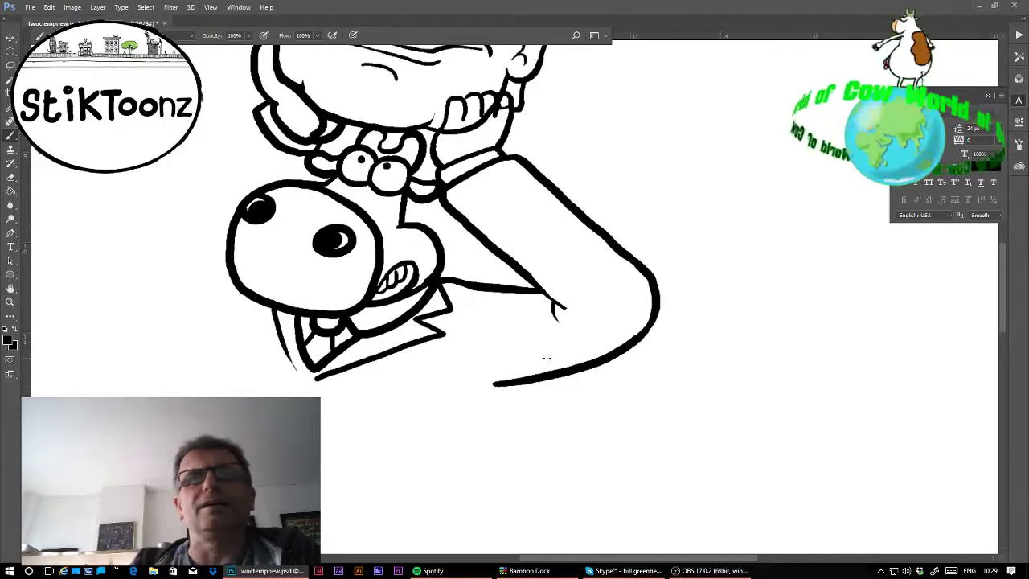
# - Draw the cow's other sleeve from the raised hand around a bent elbow to the body, with an inner crease behind the muzzle
pyautogui.moveTo(386, 321)
pyautogui.mouseDown()
pyautogui.moveTo(620, 275)
pyautogui.moveTo(639, 331)
pyautogui.mouseUp()
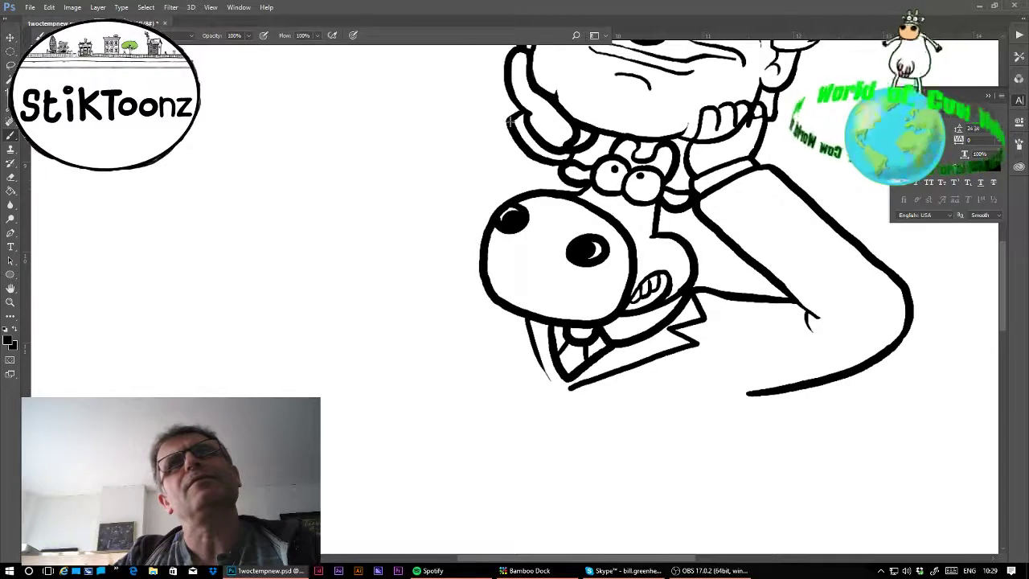
pyautogui.moveTo(506, 118); pyautogui.dragTo(397, 173)
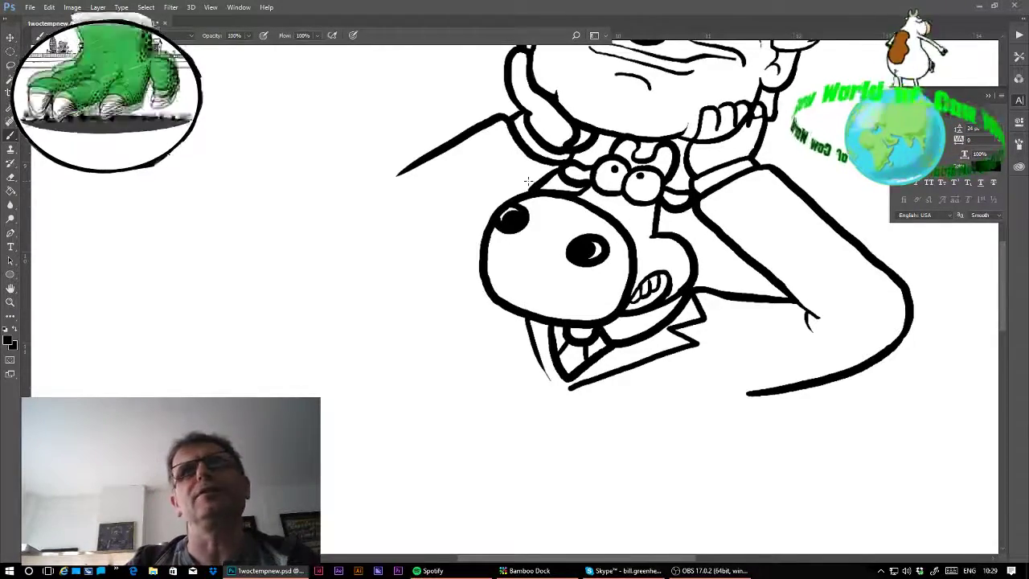
pyautogui.press('z')
pyautogui.click(443, 280)
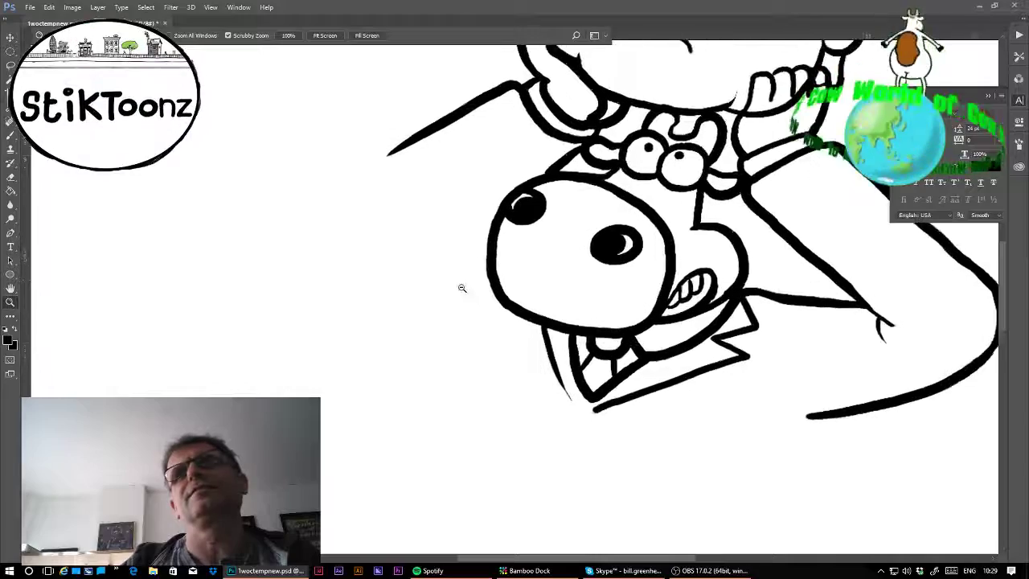
pyautogui.click(10, 133)
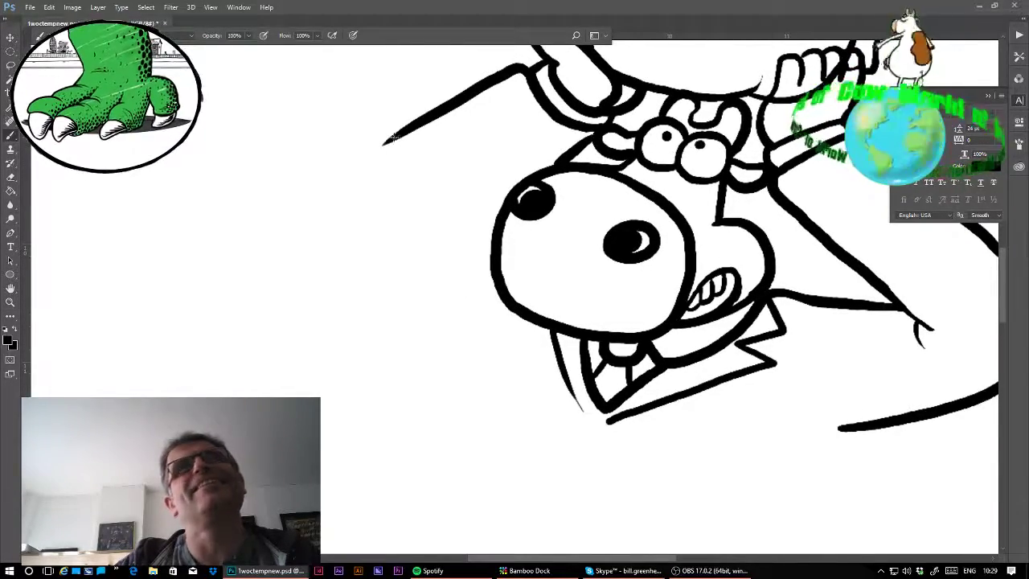
pyautogui.moveTo(394, 136)
pyautogui.mouseDown()
pyautogui.moveTo(333, 174)
pyautogui.moveTo(321, 213)
pyautogui.moveTo(434, 322)
pyautogui.mouseUp()
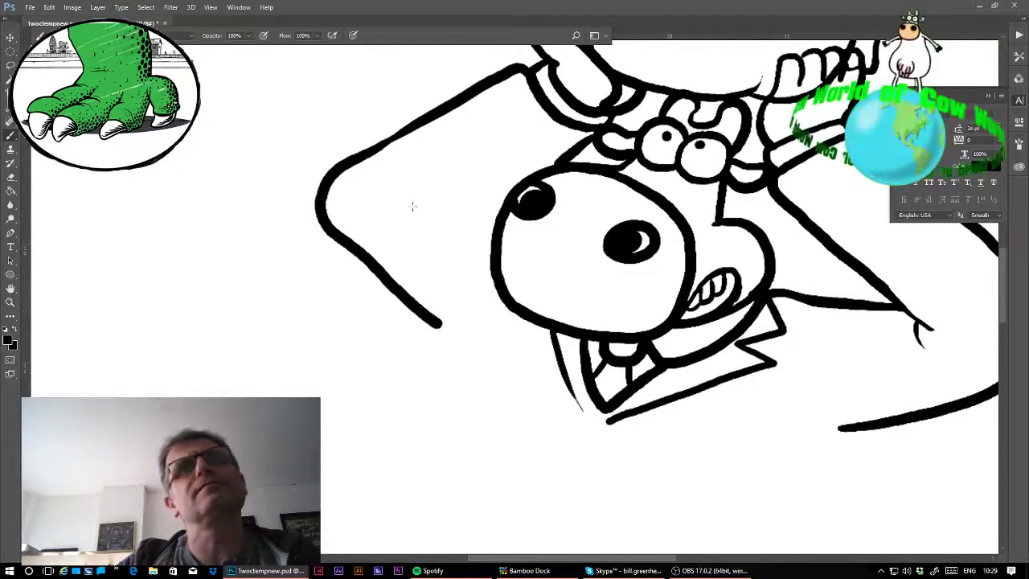
pyautogui.moveTo(395, 199)
pyautogui.mouseDown()
pyautogui.moveTo(446, 211)
pyautogui.moveTo(512, 189)
pyautogui.mouseUp()
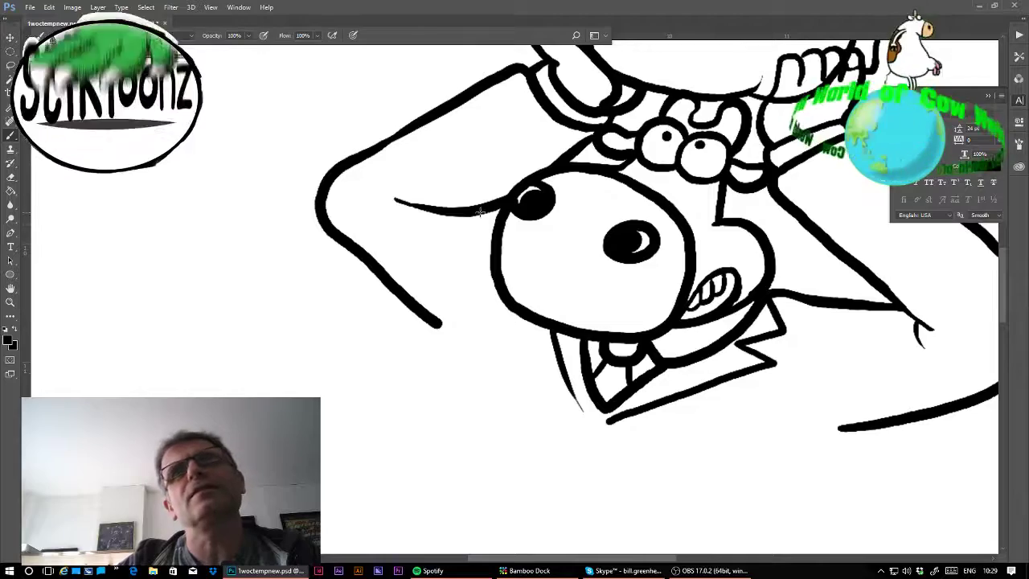
pyautogui.moveTo(478, 213); pyautogui.dragTo(495, 225)
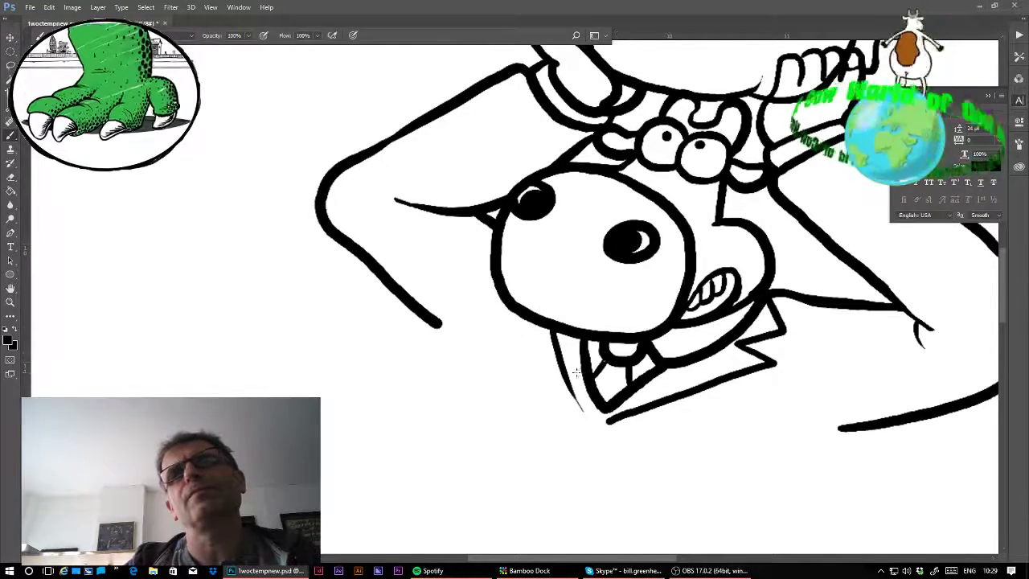
# - Draw both sides of the jacket body down from the armpits and the front opening line down from the collar point
pyautogui.moveTo(940, 333)
pyautogui.mouseDown()
pyautogui.moveTo(978, 234)
pyautogui.moveTo(916, 162)
pyautogui.mouseUp()
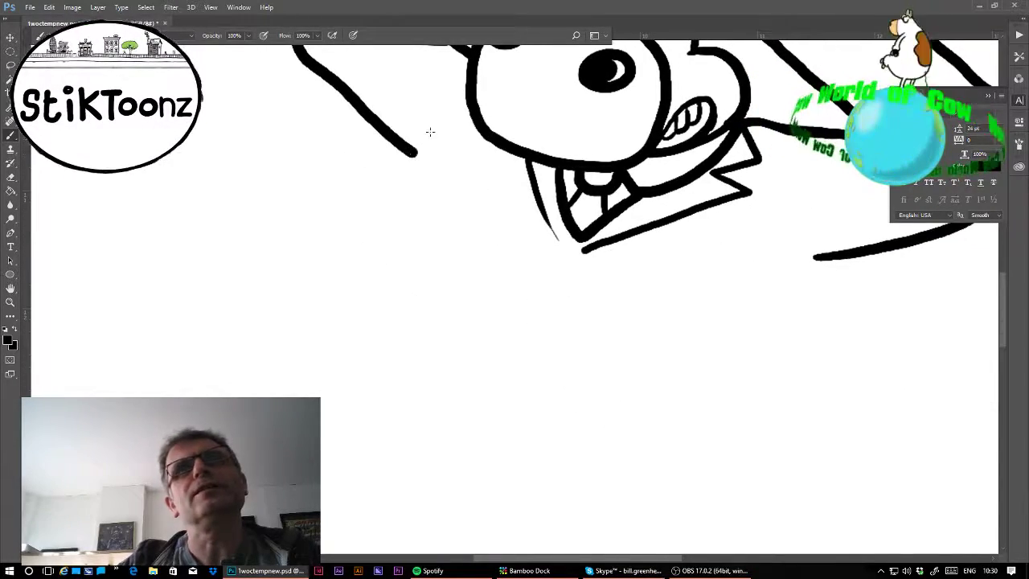
pyautogui.moveTo(430, 130); pyautogui.dragTo(305, 396)
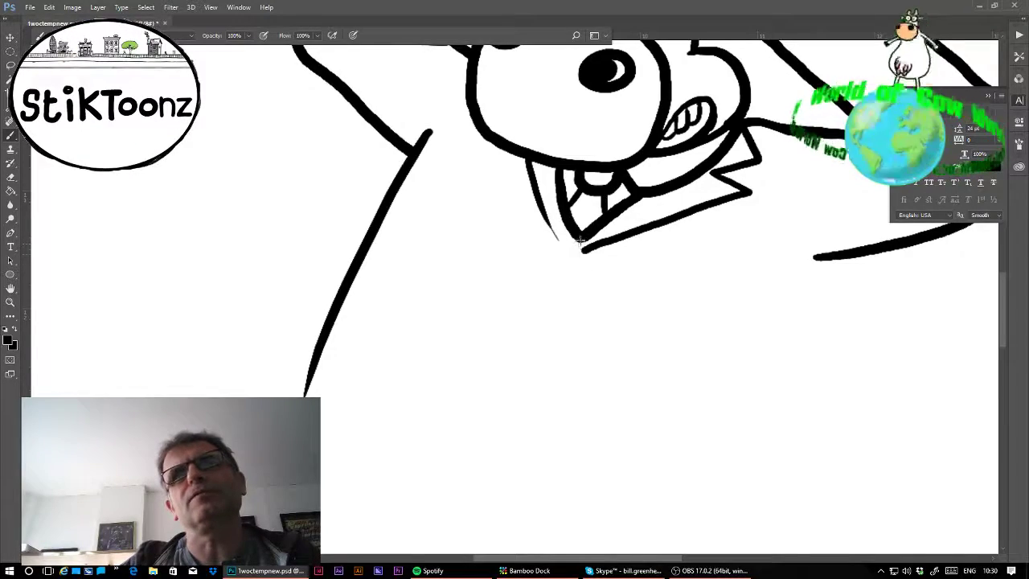
pyautogui.moveTo(578, 241); pyautogui.dragTo(482, 438)
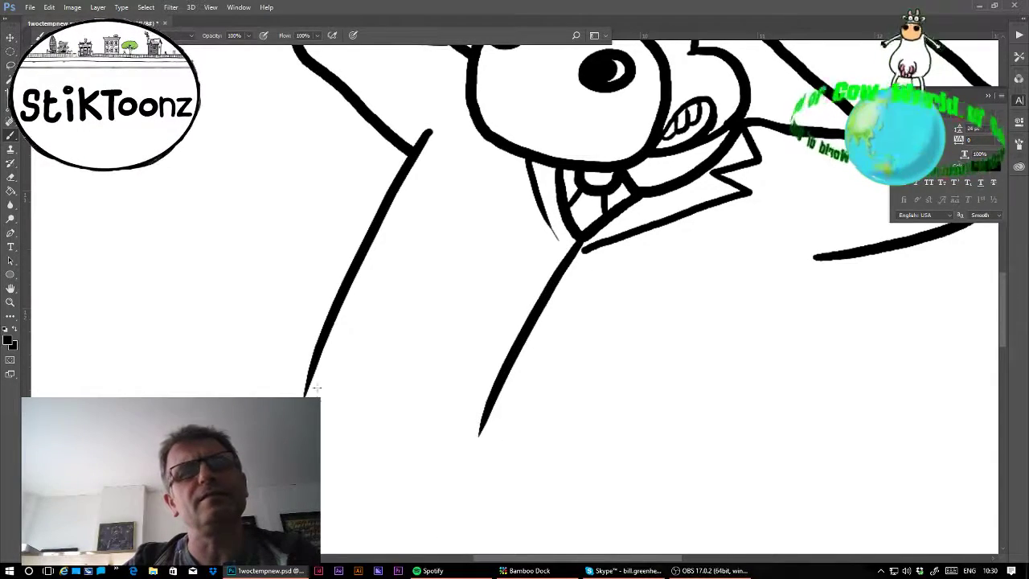
pyautogui.moveTo(486, 415); pyautogui.dragTo(477, 442)
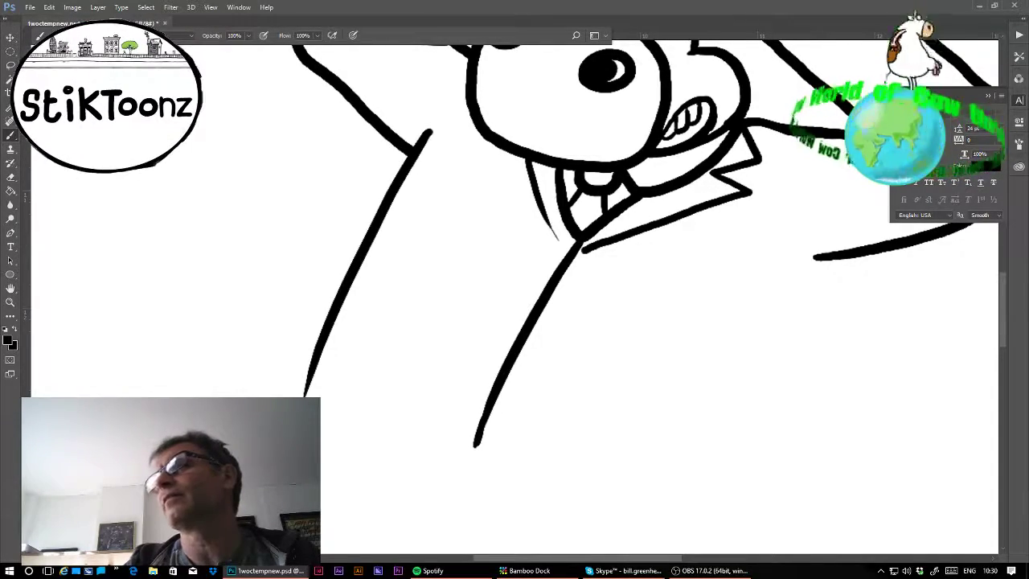
pyautogui.moveTo(815, 259)
pyautogui.mouseDown()
pyautogui.moveTo(723, 538)
pyautogui.moveTo(737, 491)
pyautogui.mouseUp()
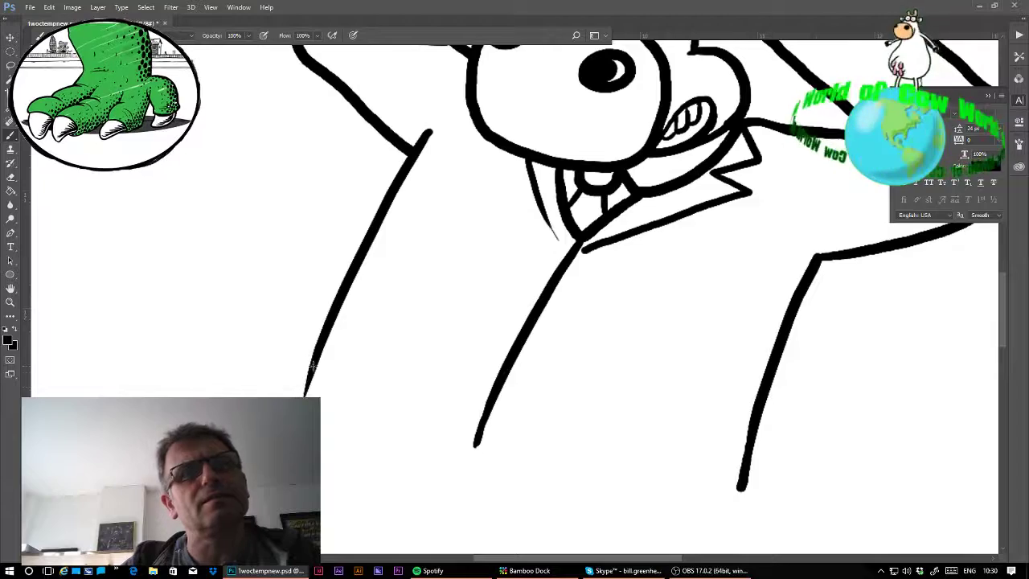
# - Draw the jacket's curved hem in two sections meeting at the front opening, and extend the side line down to it
pyautogui.moveTo(315, 418); pyautogui.dragTo(733, 519)
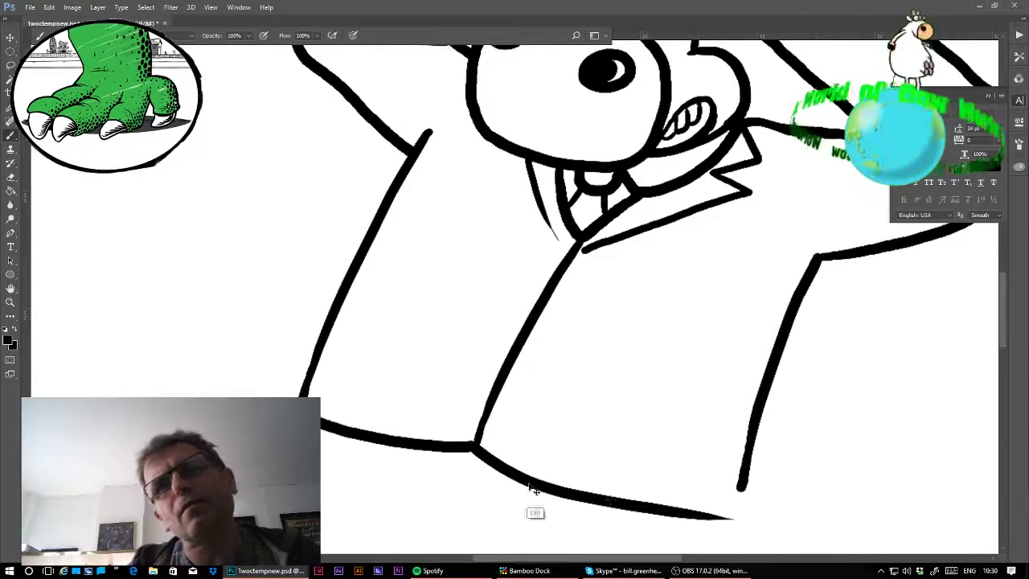
pyautogui.hotkey('ctrl', 'z')
pyautogui.moveTo(470, 448); pyautogui.dragTo(765, 531)
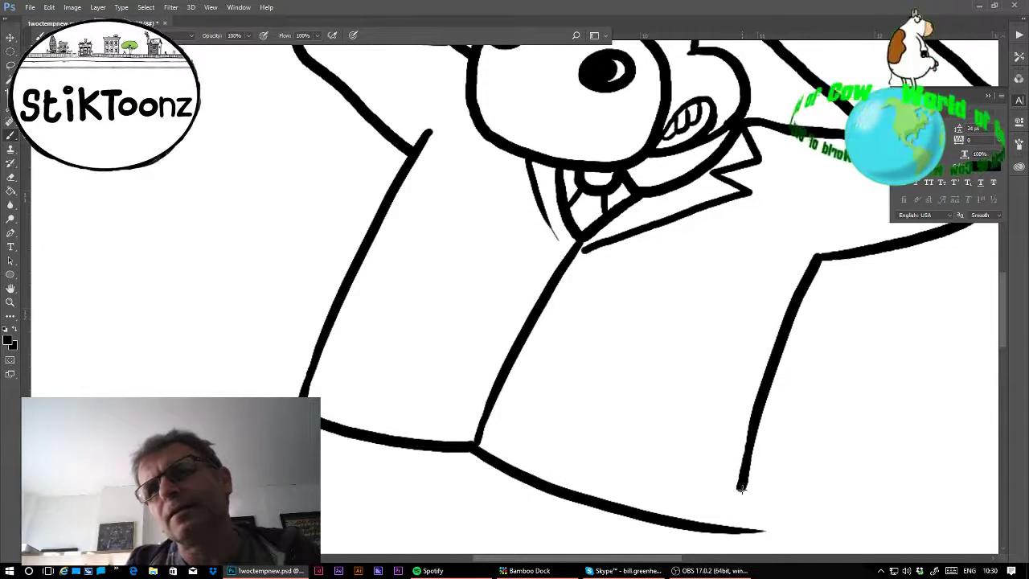
pyautogui.moveTo(738, 495); pyautogui.dragTo(738, 524)
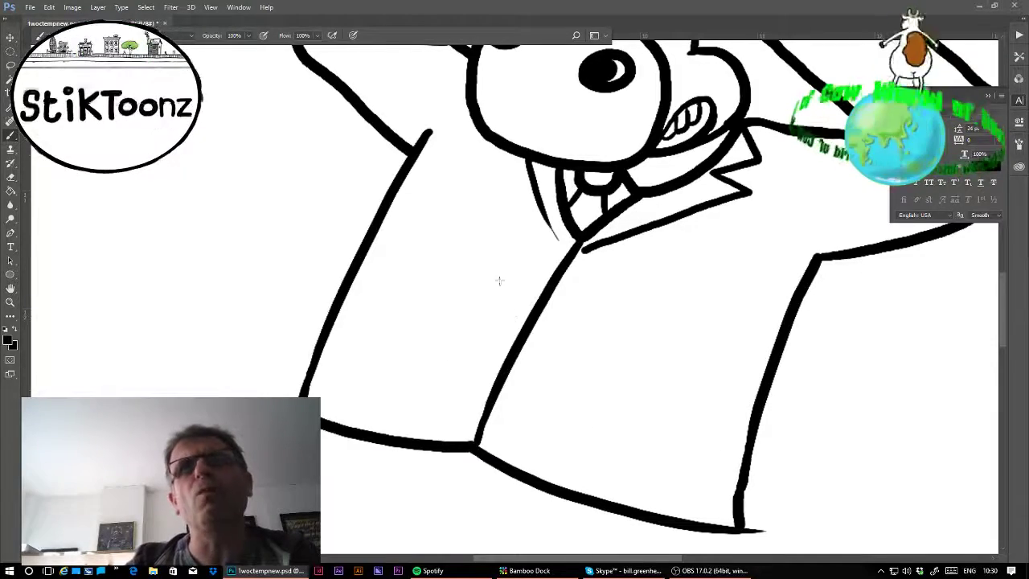
# - Trim the stroke end at the armpit and thin the notched lapel's outline by deleting lassoed parts along its edge and notch
pyautogui.click(10, 178)
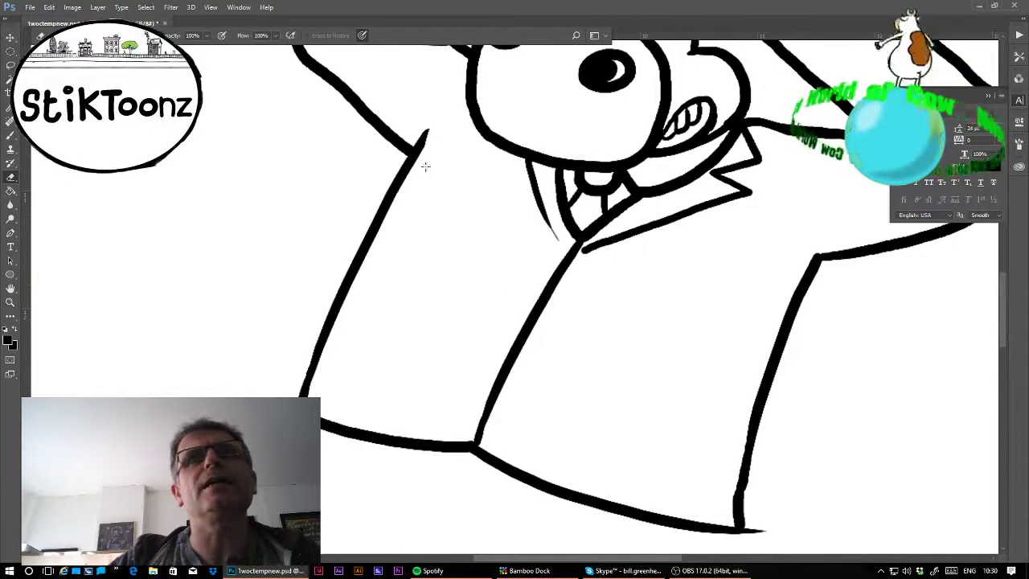
pyautogui.click(11, 302)
pyautogui.moveTo(697, 138); pyautogui.dragTo(759, 138)
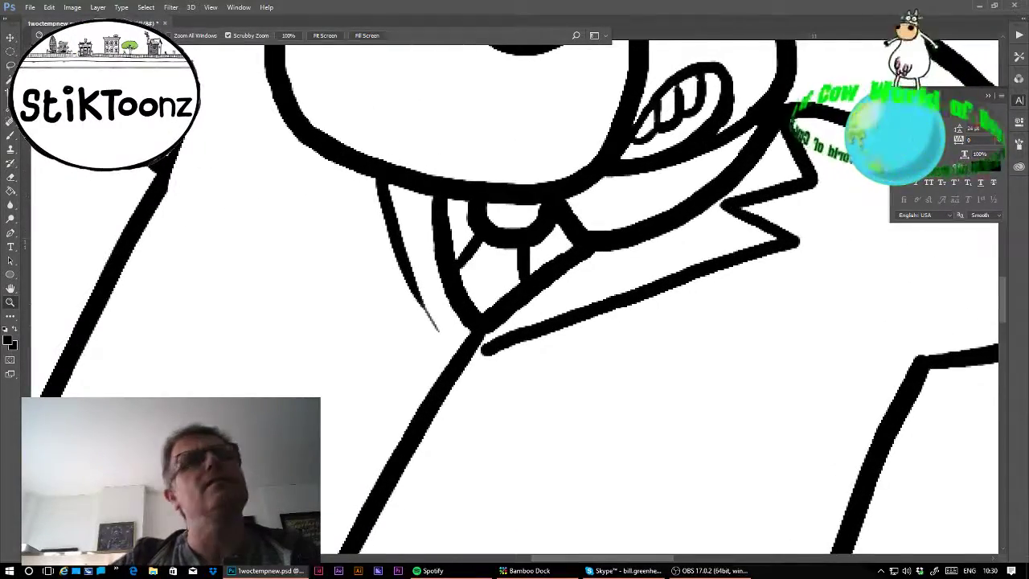
pyautogui.click(9, 66)
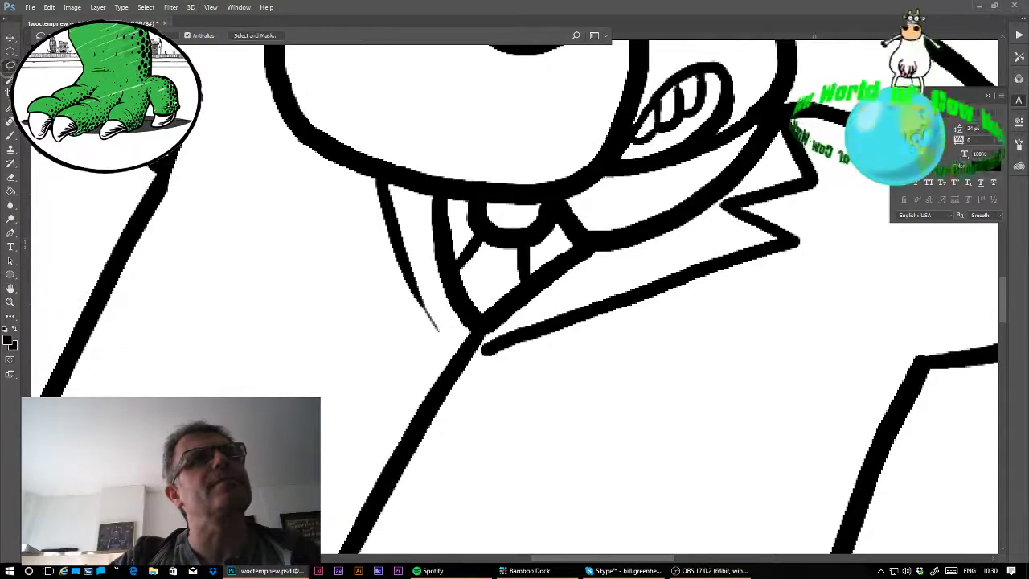
pyautogui.moveTo(486, 350)
pyautogui.mouseDown()
pyautogui.moveTo(848, 228)
pyautogui.moveTo(754, 324)
pyautogui.moveTo(509, 429)
pyautogui.moveTo(481, 351)
pyautogui.mouseUp()
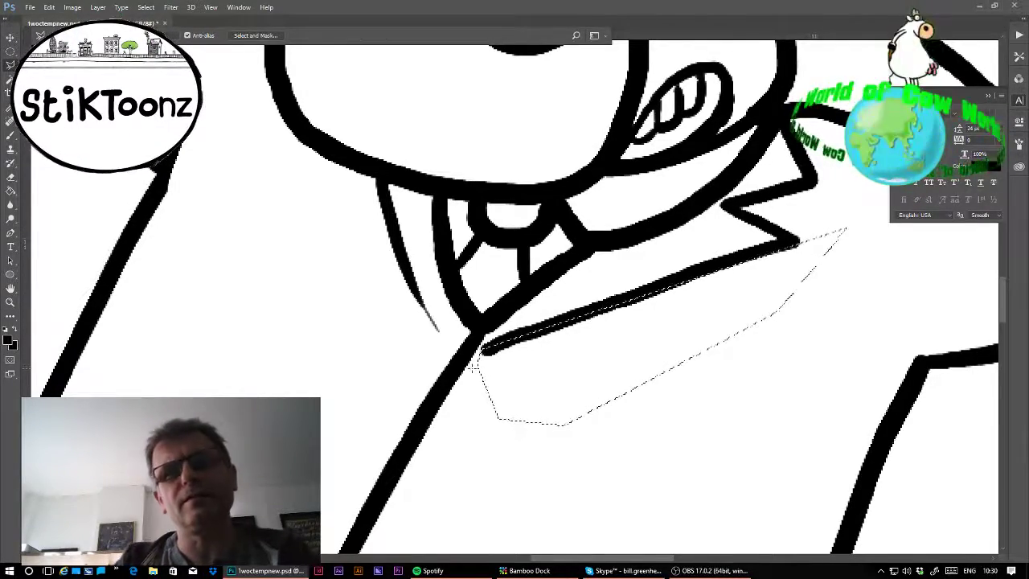
pyautogui.hotkey('ctrl', 'd')
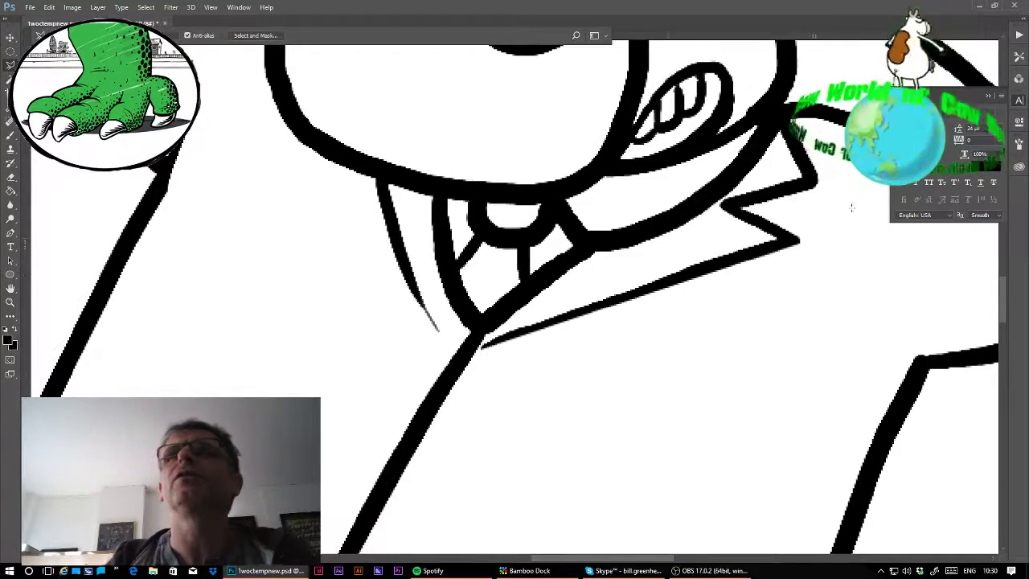
pyautogui.moveTo(823, 180)
pyautogui.mouseDown()
pyautogui.moveTo(735, 207)
pyautogui.moveTo(814, 246)
pyautogui.moveTo(839, 213)
pyautogui.mouseUp()
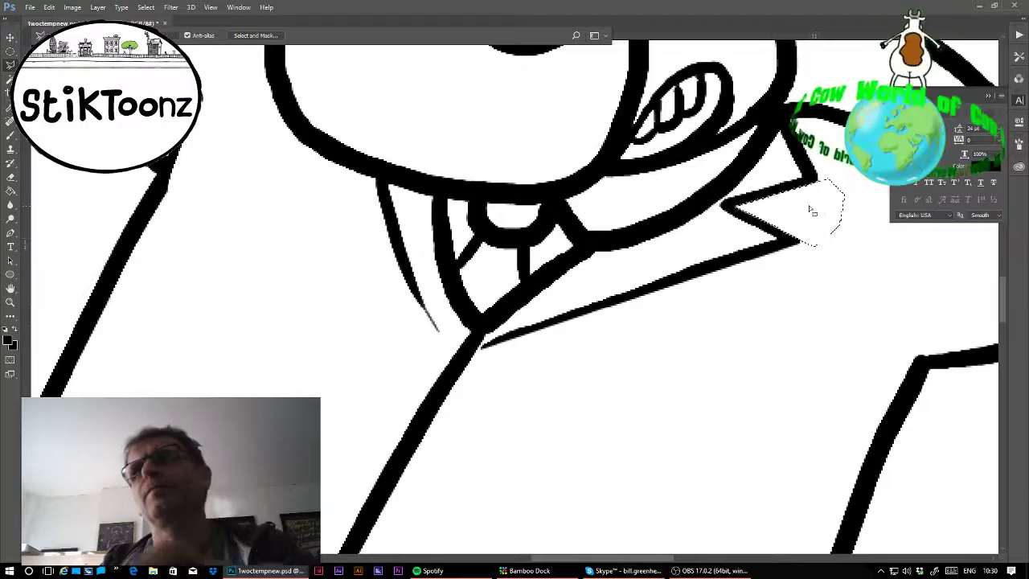
pyautogui.click(811, 199)
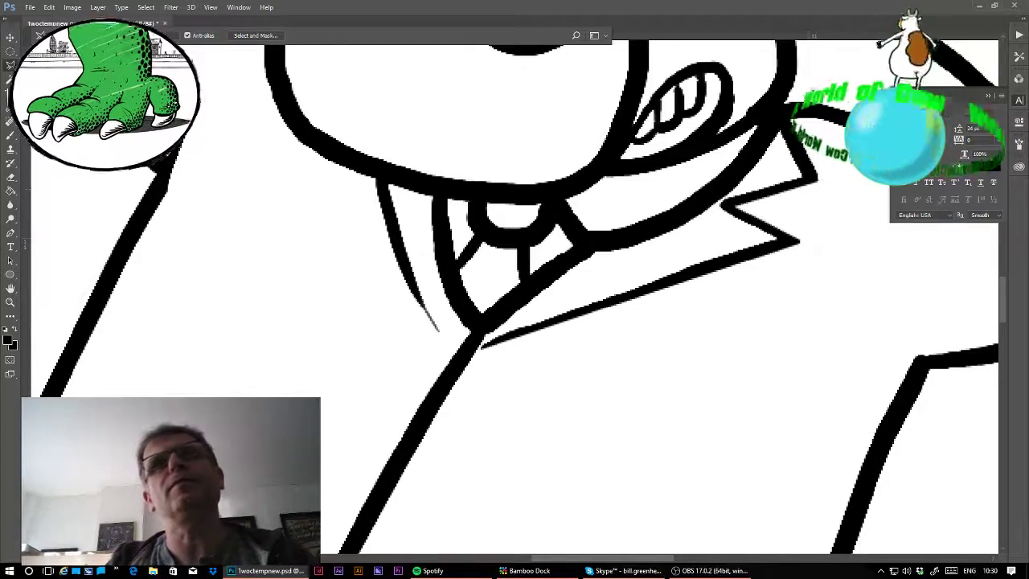
# - Draw the missing upper part of the shirt collar beside the tie knot and erase excess thickness along the collar's inner edge
pyautogui.click(11, 136)
pyautogui.moveTo(471, 198)
pyautogui.mouseDown()
pyautogui.moveTo(433, 220)
pyautogui.moveTo(406, 186)
pyautogui.mouseUp()
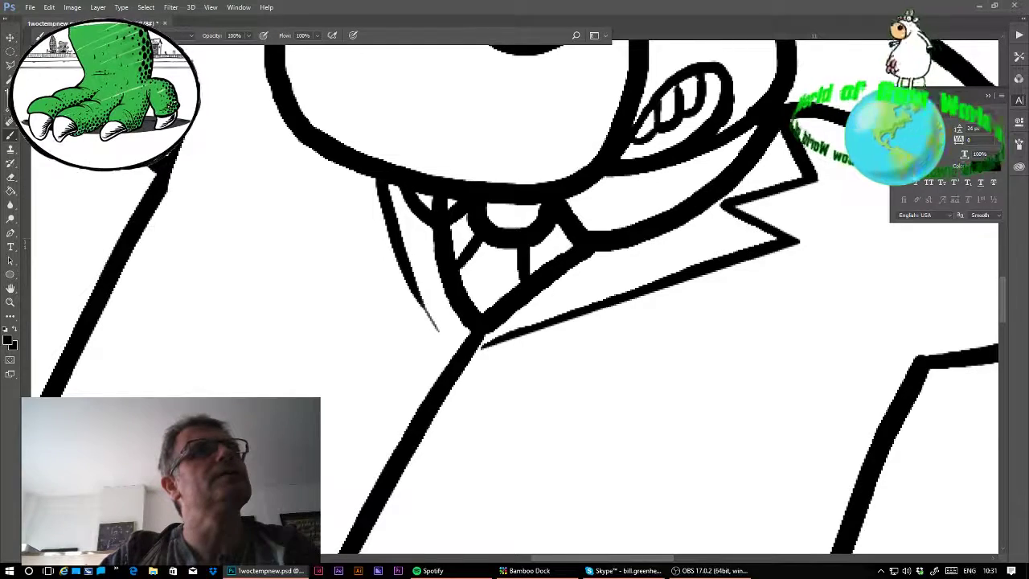
pyautogui.click(12, 178)
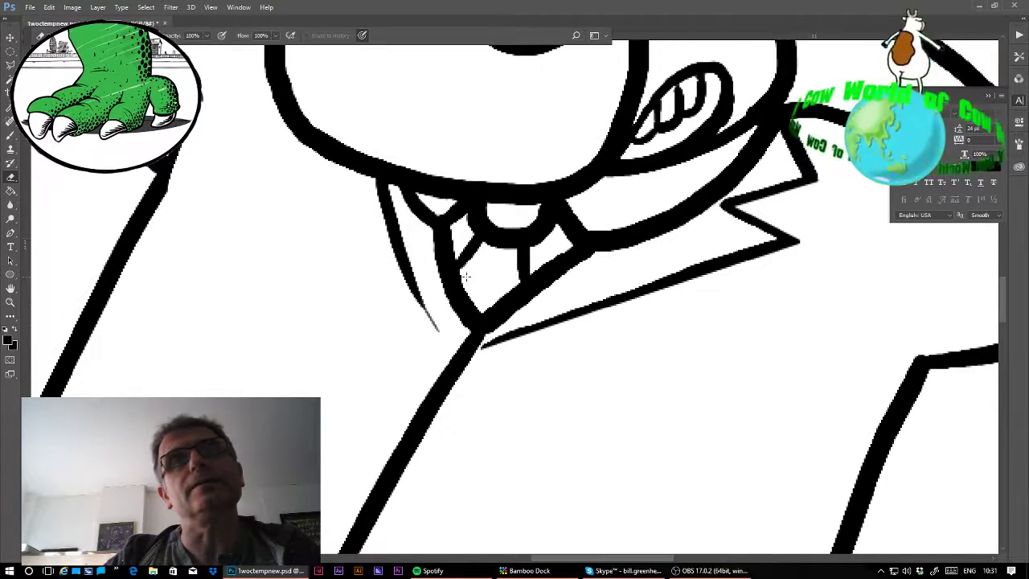
pyautogui.moveTo(466, 274); pyautogui.dragTo(467, 299)
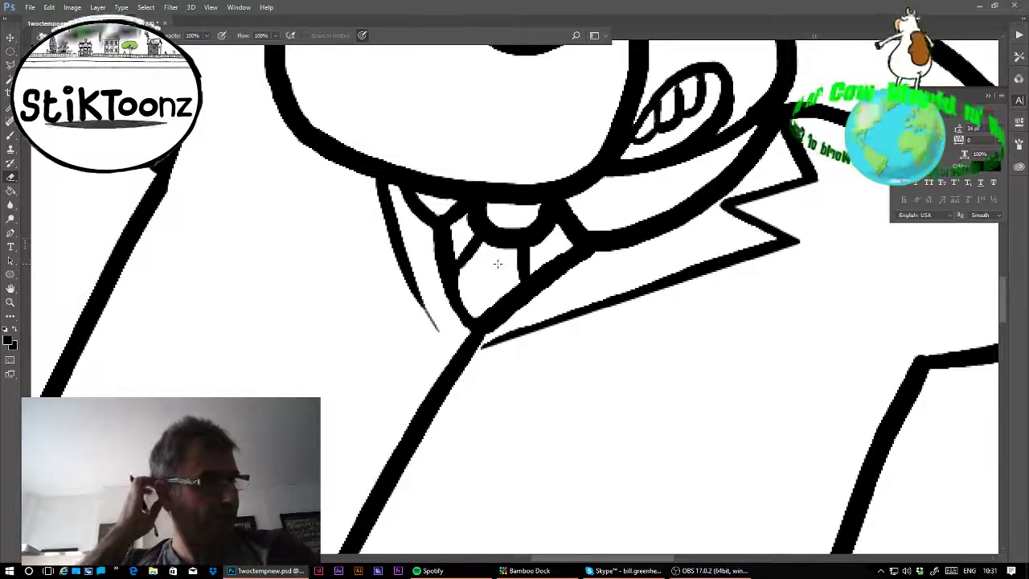
pyautogui.press('b')
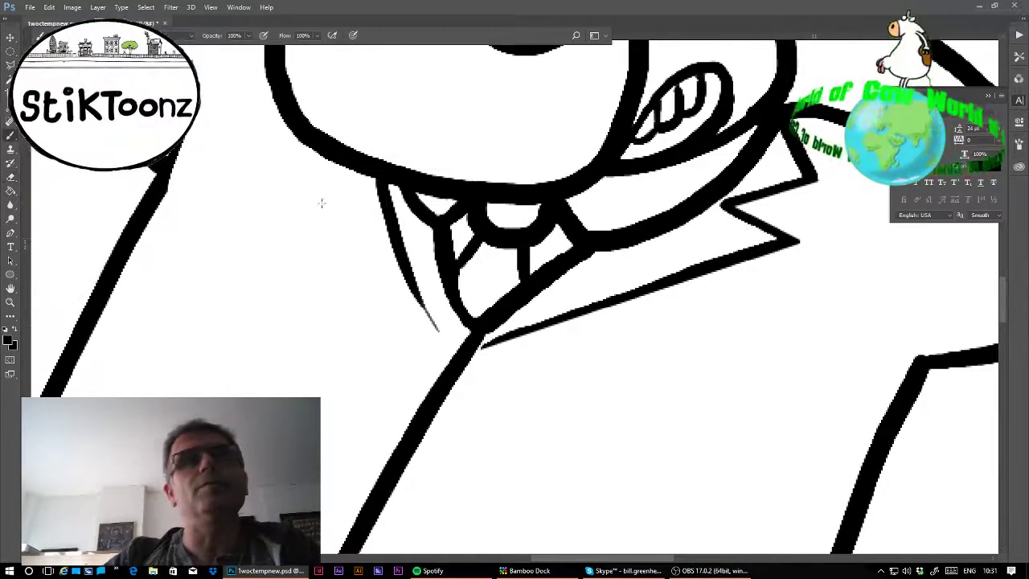
pyautogui.moveTo(448, 277)
pyautogui.mouseDown()
pyautogui.moveTo(458, 317)
pyautogui.moveTo(467, 329)
pyautogui.moveTo(477, 321)
pyautogui.mouseUp()
pyautogui.hotkey('ctrl', 'z')
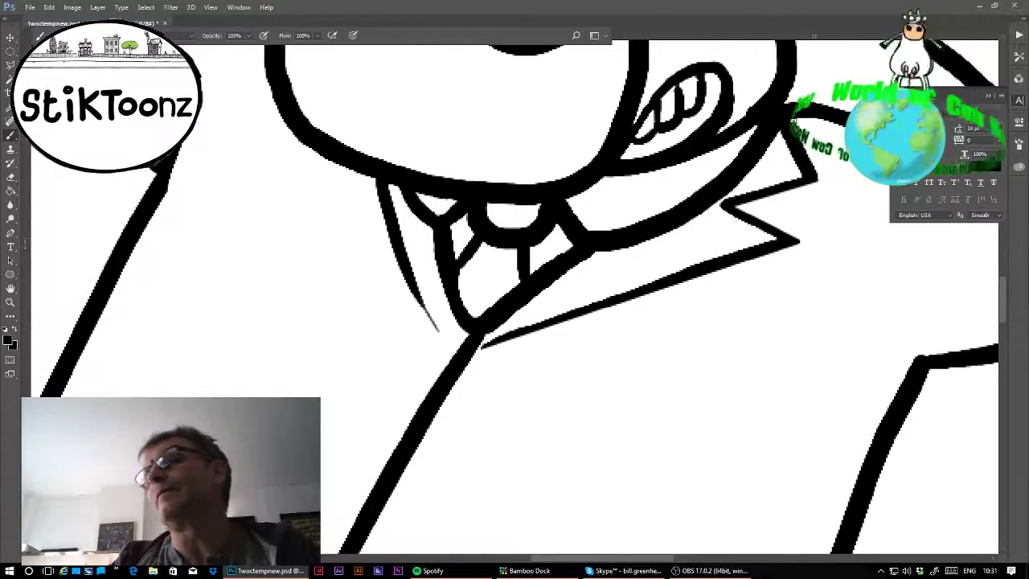
# - Review the whole suited cow figure on the page
pyautogui.hotkey('ctrl', '-')
pyautogui.hotkey('ctrl', '-')
pyautogui.hotkey('ctrl', '-')
pyautogui.hotkey('ctrl', '-')
pyautogui.hotkey('ctrl', '-')
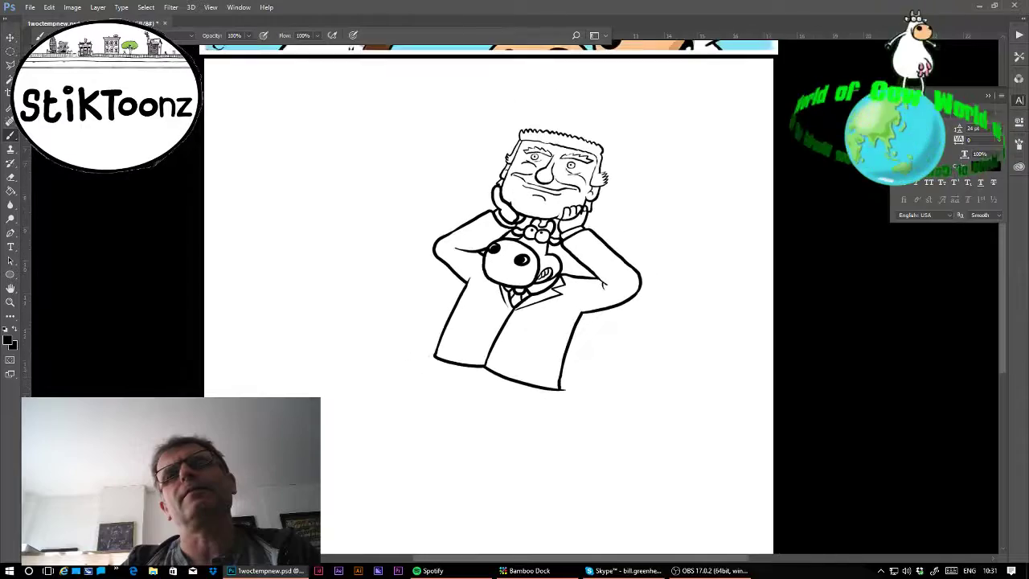
pyautogui.scroll(-2, 515, 305)
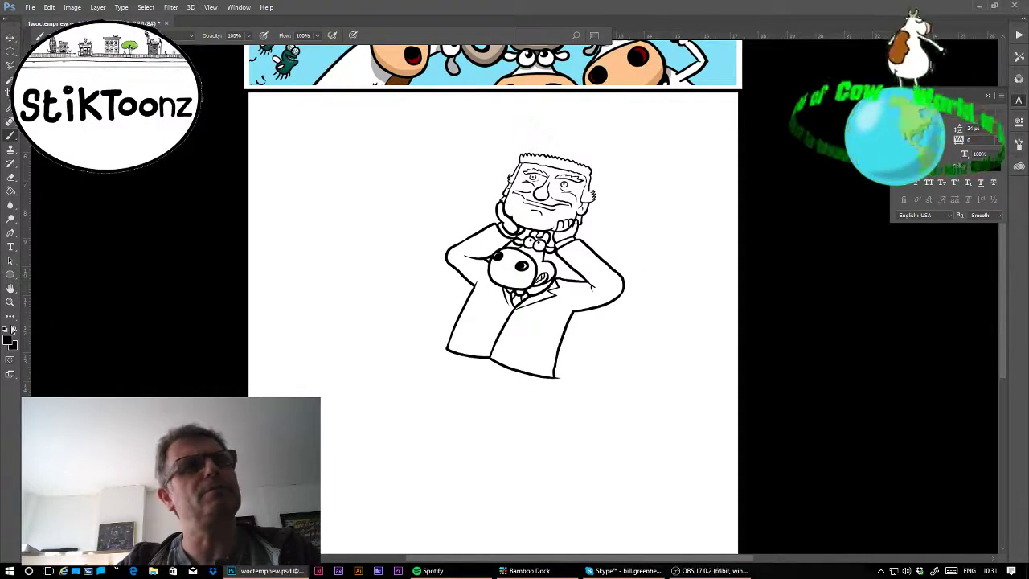
# - Erase the tip of the jacket's hem line that overshoots the corner of the side line
pyautogui.click(11, 301)
pyautogui.moveTo(590, 386); pyautogui.dragTo(664, 403)
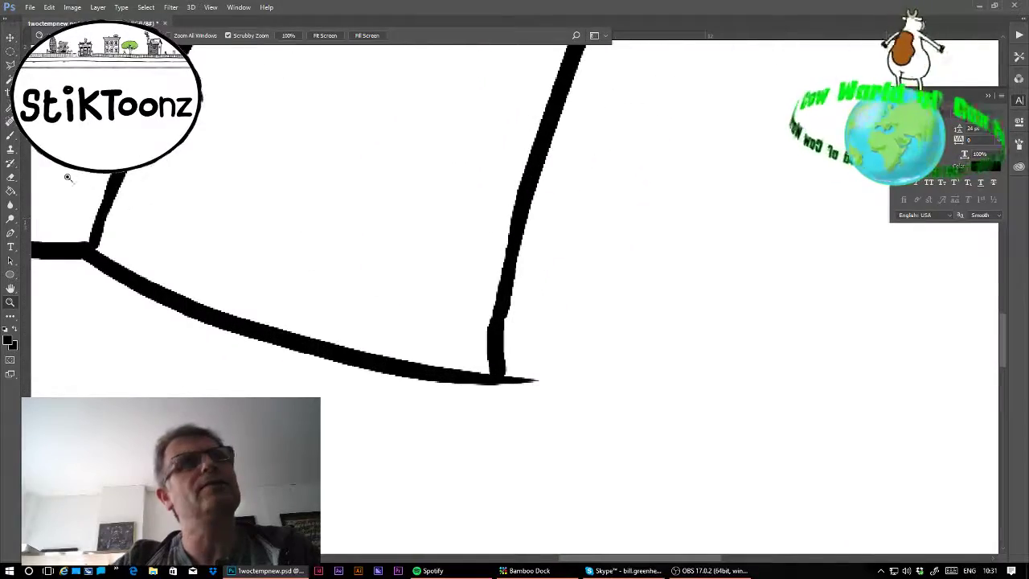
pyautogui.click(11, 178)
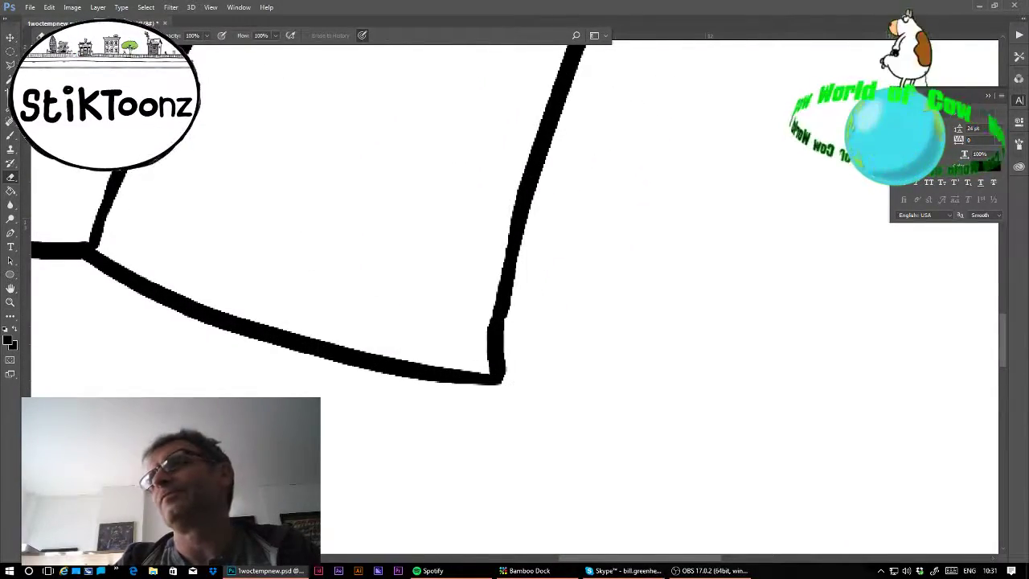
# - Draw the first trouser leg below the jacket's hem, with its outer line, bottom hem, curved crotch line and inner line
pyautogui.scroll(20, 515, 299)
pyautogui.scroll(-2, 514, 299)
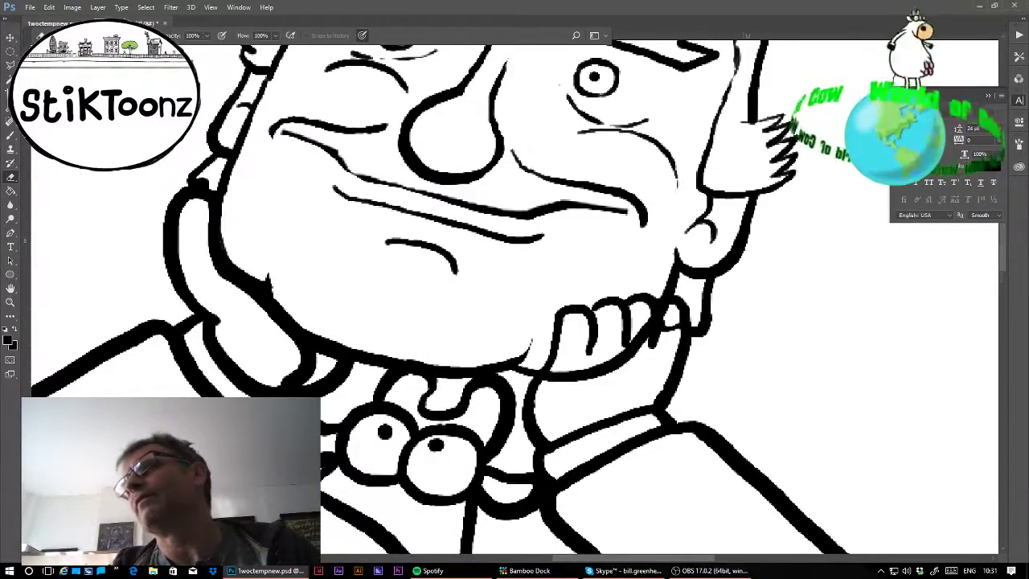
pyautogui.scroll(-10, 515, 298)
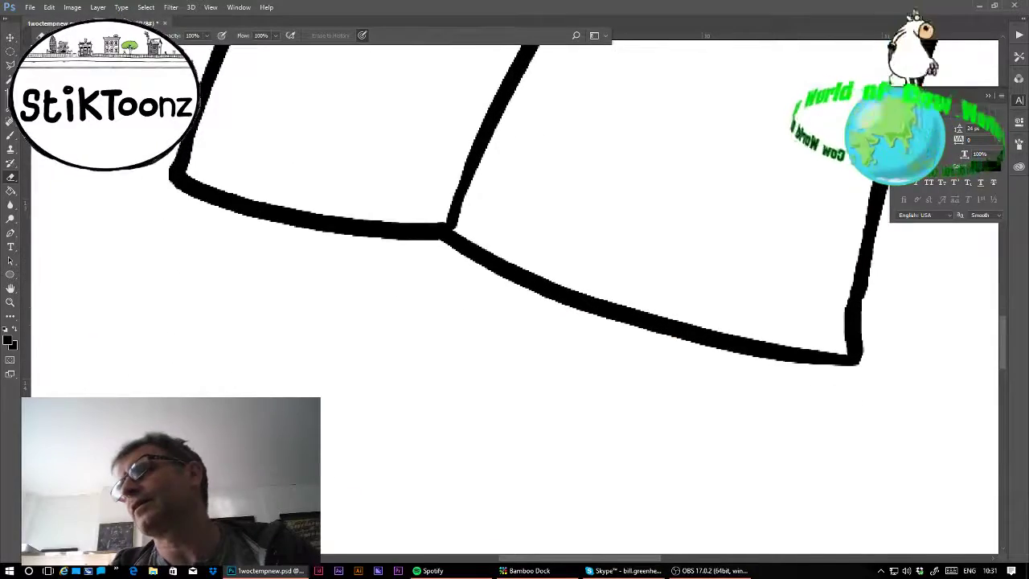
pyautogui.moveTo(372, 427); pyautogui.dragTo(563, 313)
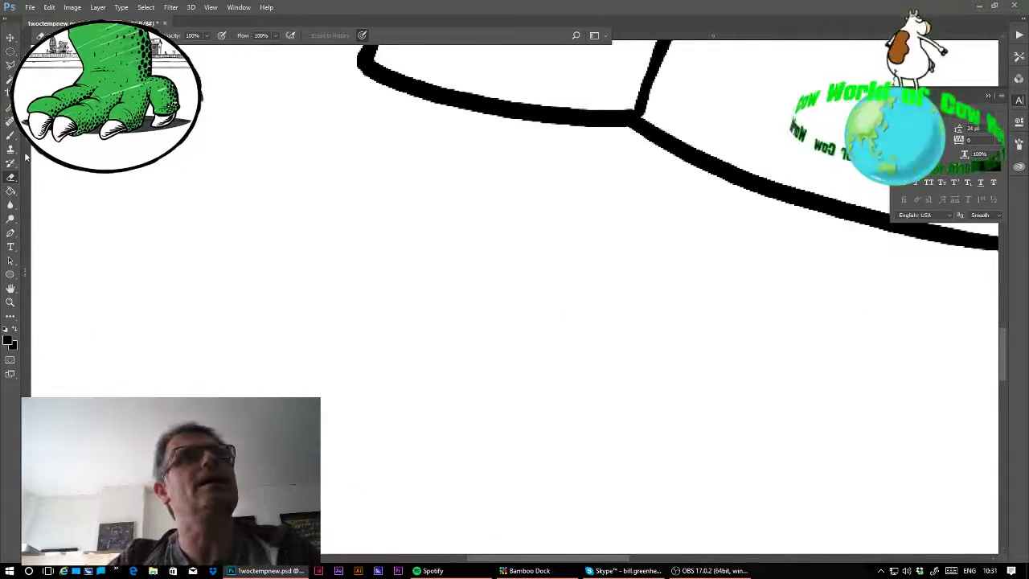
pyautogui.moveTo(379, 80)
pyautogui.mouseDown()
pyautogui.moveTo(416, 239)
pyautogui.moveTo(390, 482)
pyautogui.moveTo(546, 503)
pyautogui.mouseUp()
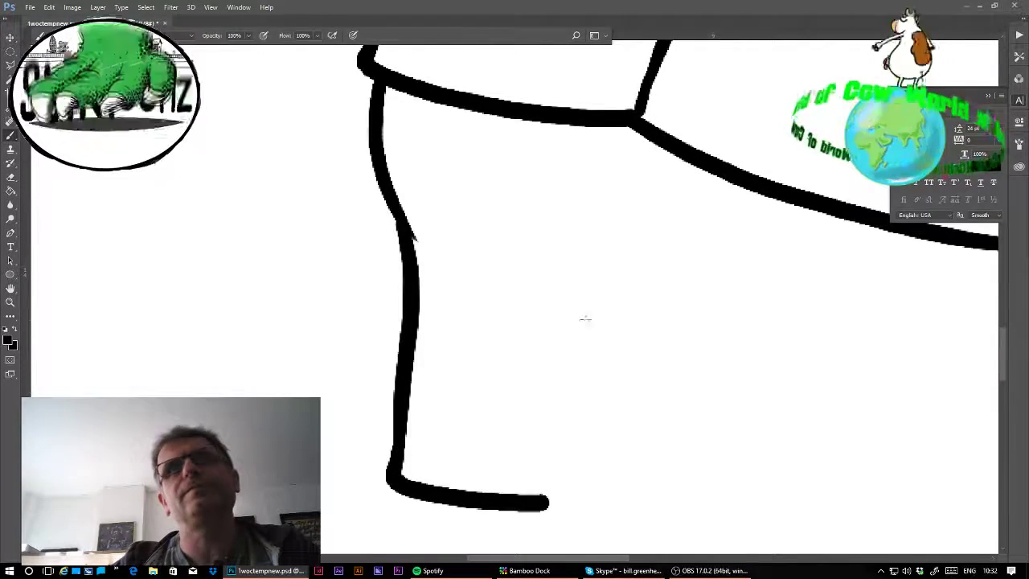
pyautogui.moveTo(469, 224); pyautogui.dragTo(732, 290)
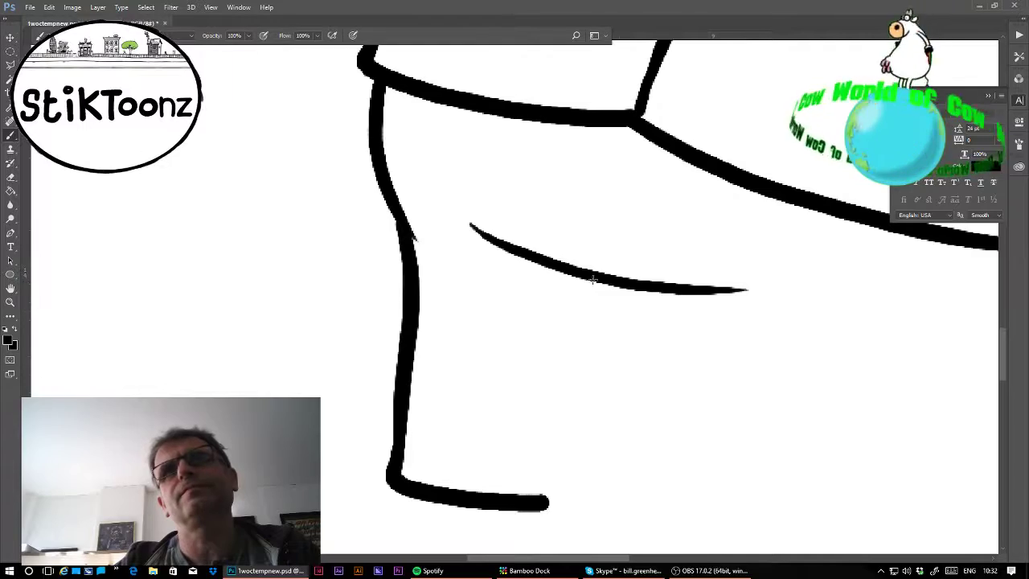
pyautogui.moveTo(593, 279)
pyautogui.mouseDown()
pyautogui.moveTo(560, 419)
pyautogui.moveTo(565, 495)
pyautogui.moveTo(553, 499)
pyautogui.mouseUp()
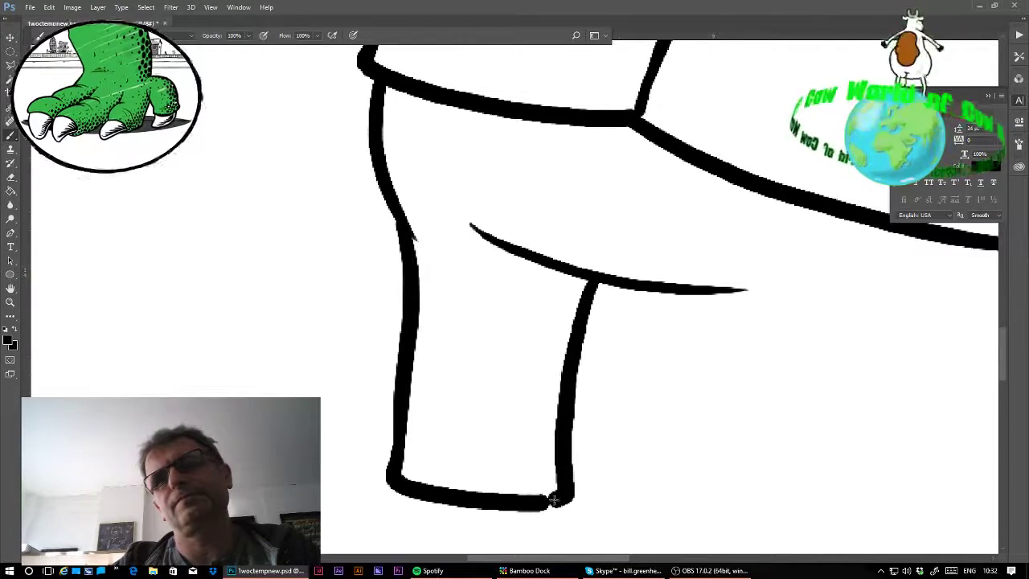
# - Draw the second trouser leg with its inner side, kinked outer side and curved hem, and add two crease lines above the hem
pyautogui.moveTo(687, 291); pyautogui.dragTo(677, 478)
pyautogui.hotkey('ctrl', 'z')
pyautogui.click(685, 296)
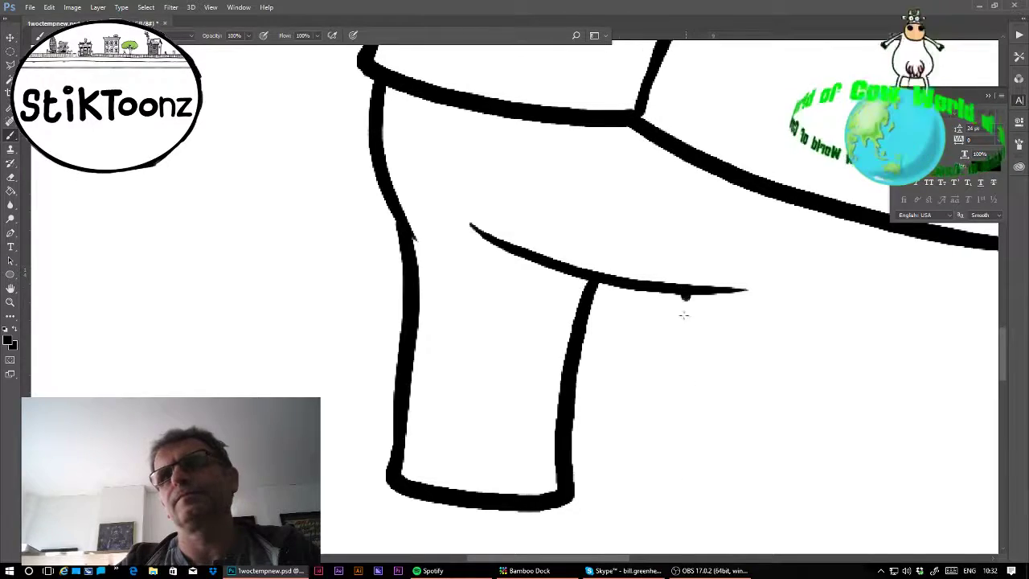
pyautogui.moveTo(685, 296); pyautogui.dragTo(681, 516)
pyautogui.moveTo(908, 338)
pyautogui.mouseDown()
pyautogui.moveTo(533, 319)
pyautogui.moveTo(533, 300)
pyautogui.mouseUp()
pyautogui.moveTo(617, 209)
pyautogui.mouseDown()
pyautogui.moveTo(592, 243)
pyautogui.moveTo(552, 267)
pyautogui.moveTo(551, 457)
pyautogui.mouseUp()
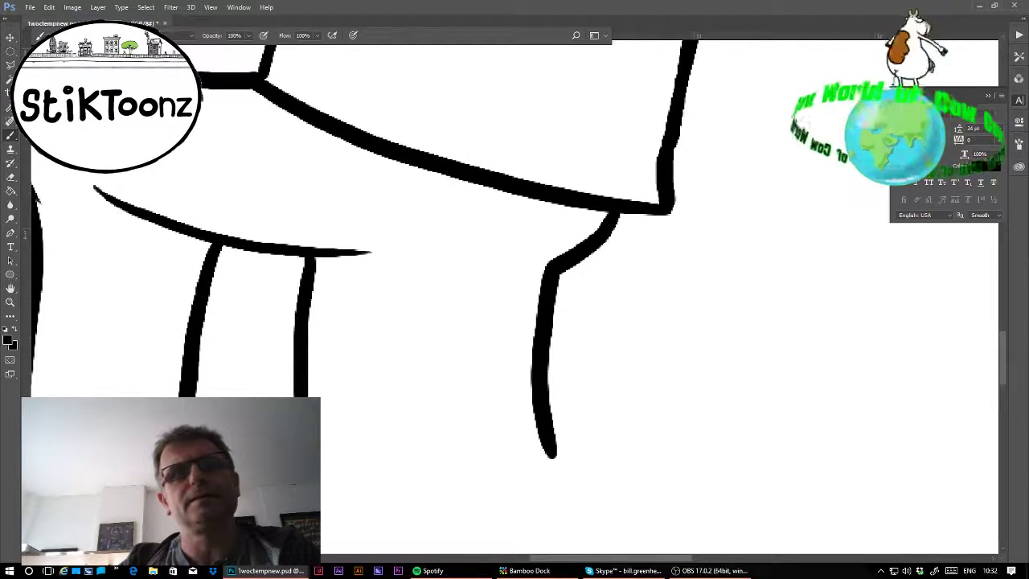
pyautogui.moveTo(320, 488)
pyautogui.mouseDown()
pyautogui.moveTo(504, 496)
pyautogui.moveTo(559, 481)
pyautogui.moveTo(552, 455)
pyautogui.mouseUp()
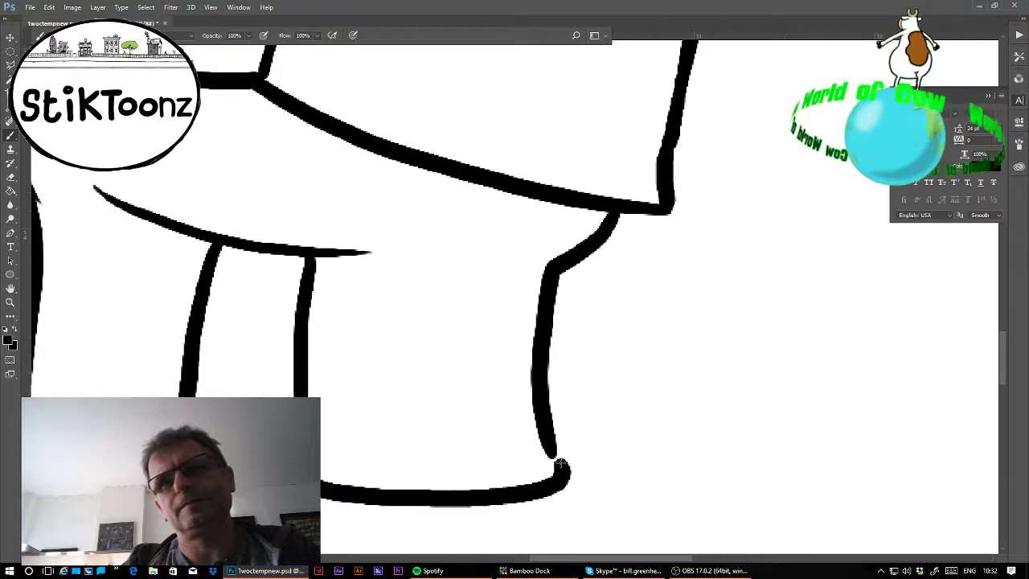
pyautogui.moveTo(343, 426); pyautogui.dragTo(456, 458)
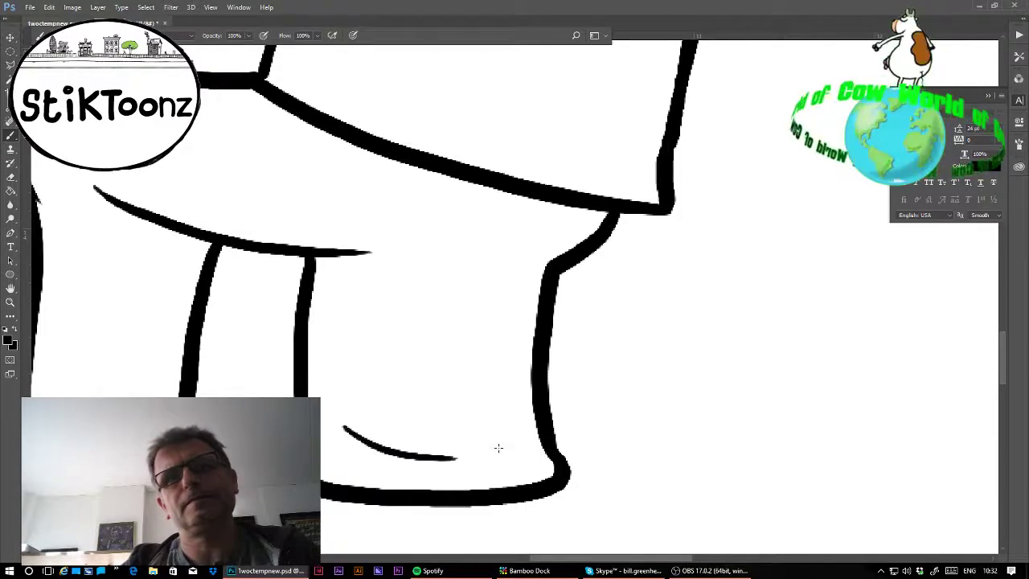
pyautogui.moveTo(363, 402); pyautogui.dragTo(492, 445)
# - Close the first trouser leg's hem and draw a long, pointed shoe beneath it
pyautogui.moveTo(338, 337); pyautogui.dragTo(788, 280)
pyautogui.moveTo(472, 390)
pyautogui.mouseDown()
pyautogui.moveTo(369, 450)
pyautogui.moveTo(391, 468)
pyautogui.moveTo(547, 473)
pyautogui.moveTo(646, 453)
pyautogui.moveTo(645, 406)
pyautogui.mouseUp()
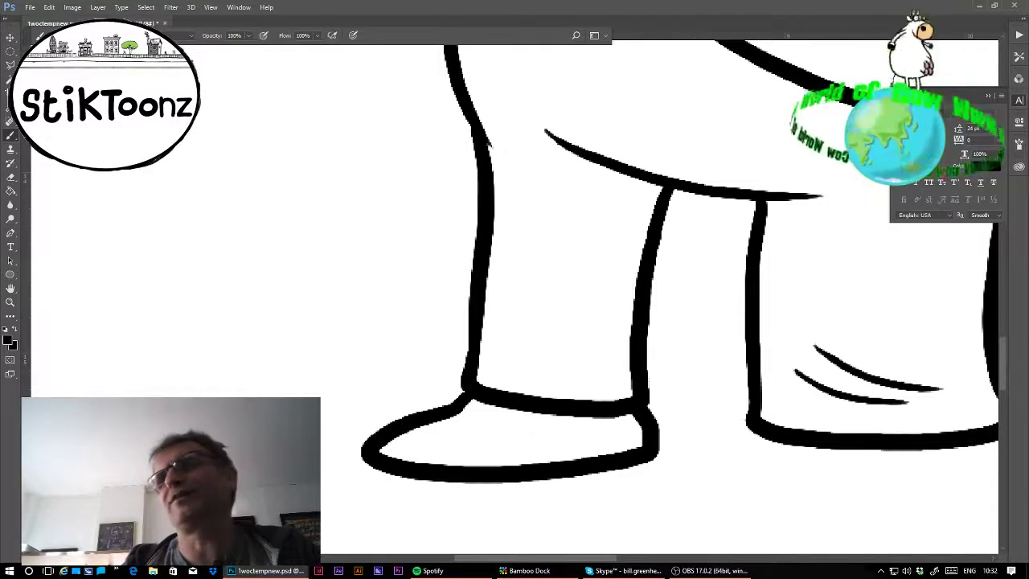
pyautogui.moveTo(766, 482); pyautogui.dragTo(464, 276)
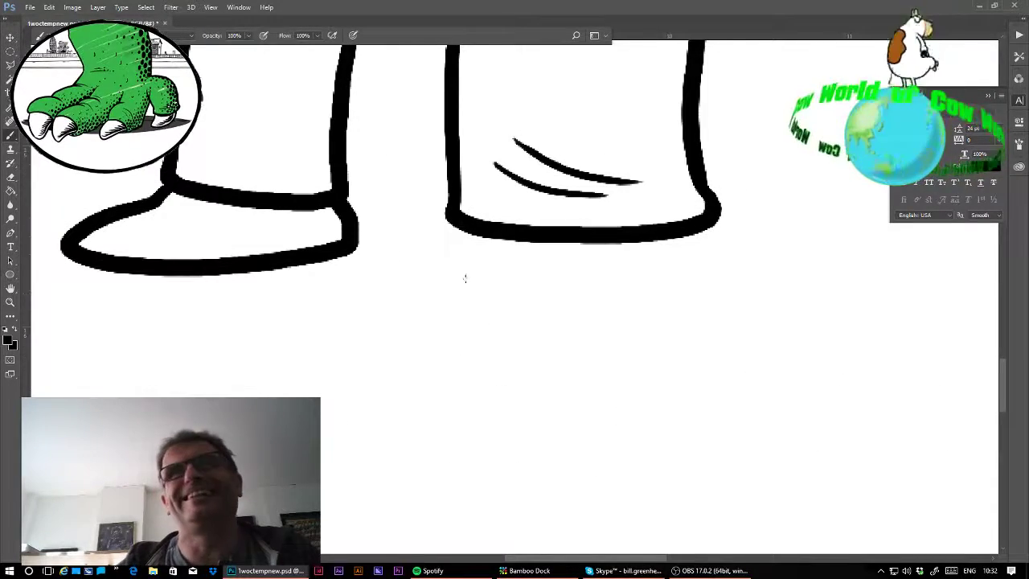
pyautogui.moveTo(458, 229)
pyautogui.mouseDown()
pyautogui.moveTo(427, 263)
pyautogui.moveTo(376, 281)
pyautogui.moveTo(352, 312)
pyautogui.moveTo(516, 314)
pyautogui.moveTo(703, 278)
pyautogui.moveTo(713, 252)
pyautogui.moveTo(706, 229)
pyautogui.mouseUp()
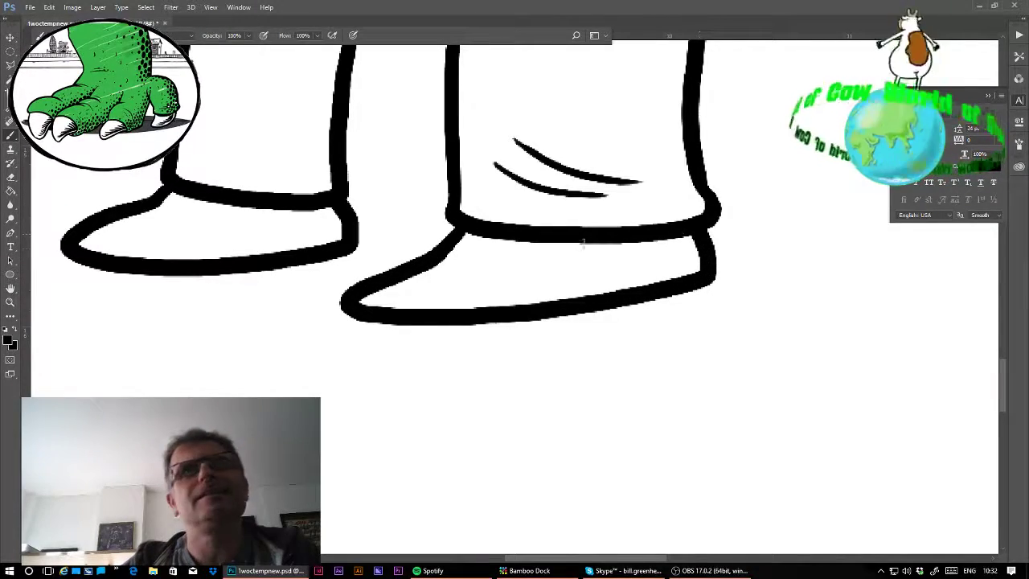
pyautogui.hotkey('ctrl', 'z')
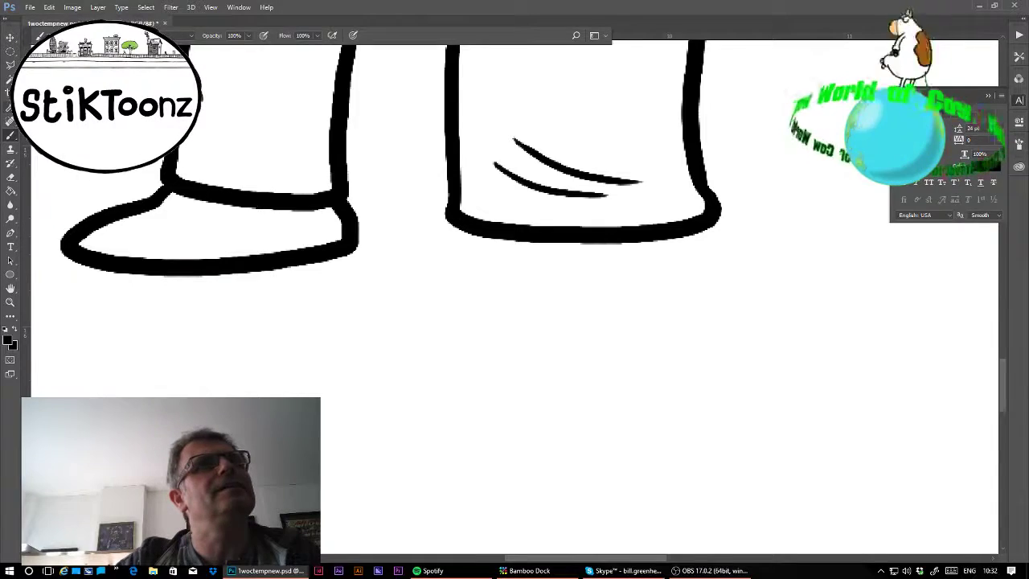
# - Lasso the finished shoe beneath the first trouser leg and place a copy of it under the second leg
pyautogui.press('l')
pyautogui.click(148, 177)
pyautogui.click(165, 187)
pyautogui.click(174, 199)
pyautogui.click(195, 211)
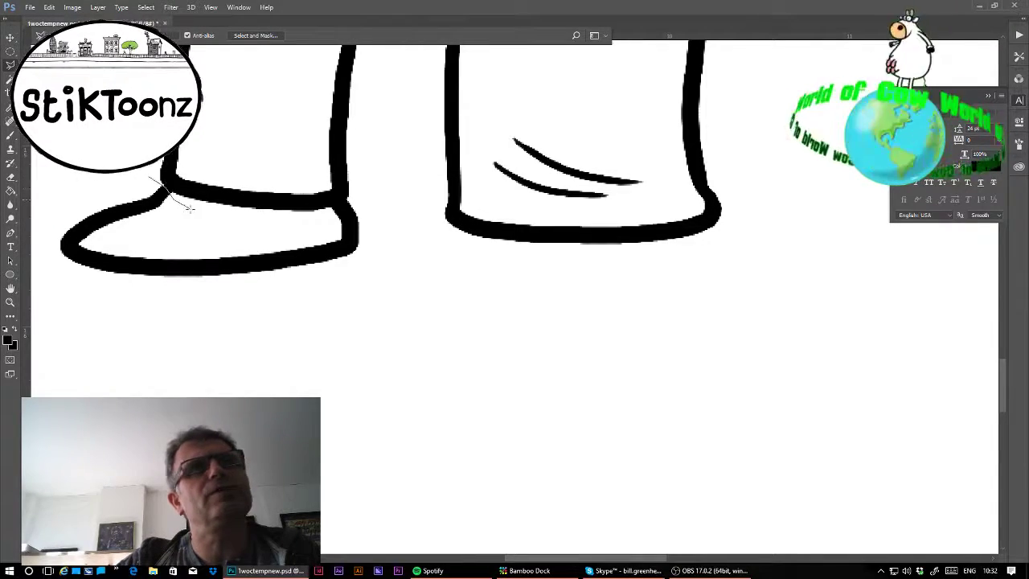
pyautogui.click(299, 225)
pyautogui.click(300, 225)
pyautogui.click(331, 207)
pyautogui.click(366, 196)
pyautogui.click(387, 210)
pyautogui.click(391, 283)
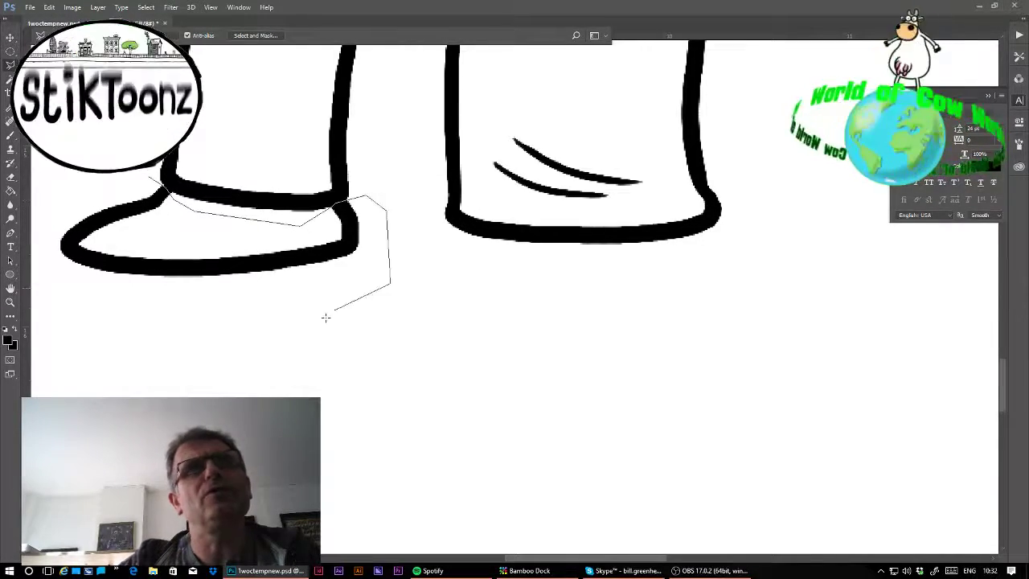
pyautogui.click(271, 334)
pyautogui.click(157, 346)
pyautogui.click(103, 320)
pyautogui.click(71, 293)
pyautogui.click(51, 266)
pyautogui.click(52, 222)
pyautogui.click(86, 195)
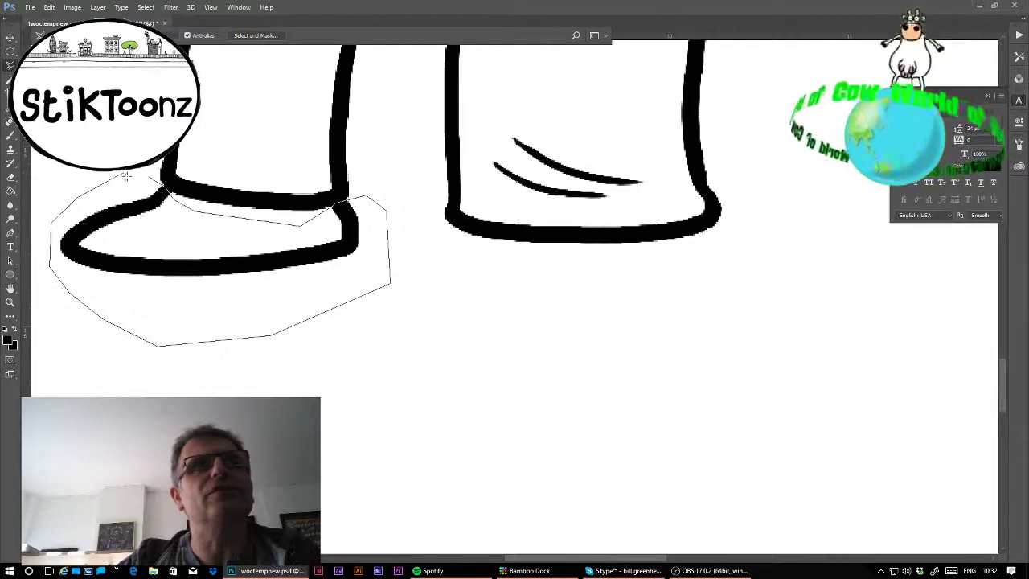
pyautogui.doubleClick(122, 173)
pyautogui.moveTo(341, 287); pyautogui.dragTo(668, 289)
# - Enlarge and slightly rotate the copied shoe with Free Transform so it fits under the second trouser hem
pyautogui.hotkey('ctrl', '-')
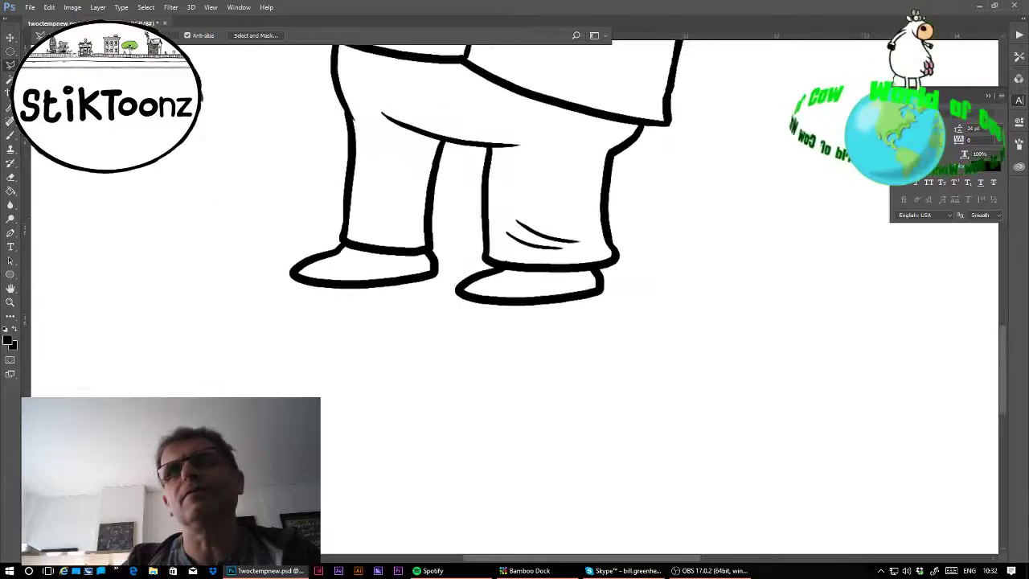
pyautogui.click(49, 7)
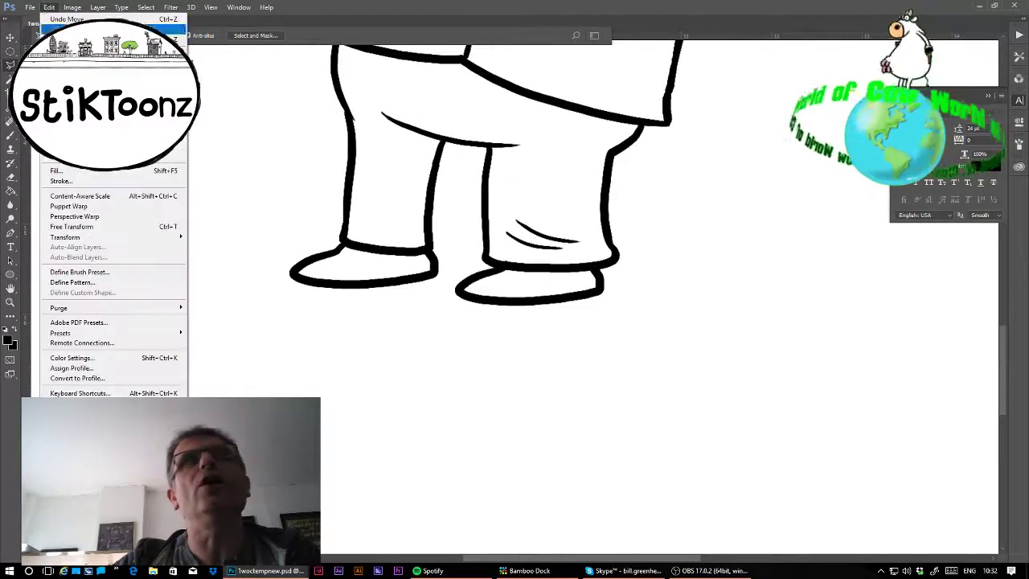
pyautogui.click(89, 227)
pyautogui.moveTo(603, 304); pyautogui.dragTo(621, 313)
pyautogui.moveTo(655, 259)
pyautogui.mouseDown()
pyautogui.moveTo(661, 237)
pyautogui.moveTo(662, 250)
pyautogui.mouseUp()
pyautogui.moveTo(558, 297); pyautogui.dragTo(552, 294)
pyautogui.press('Return')
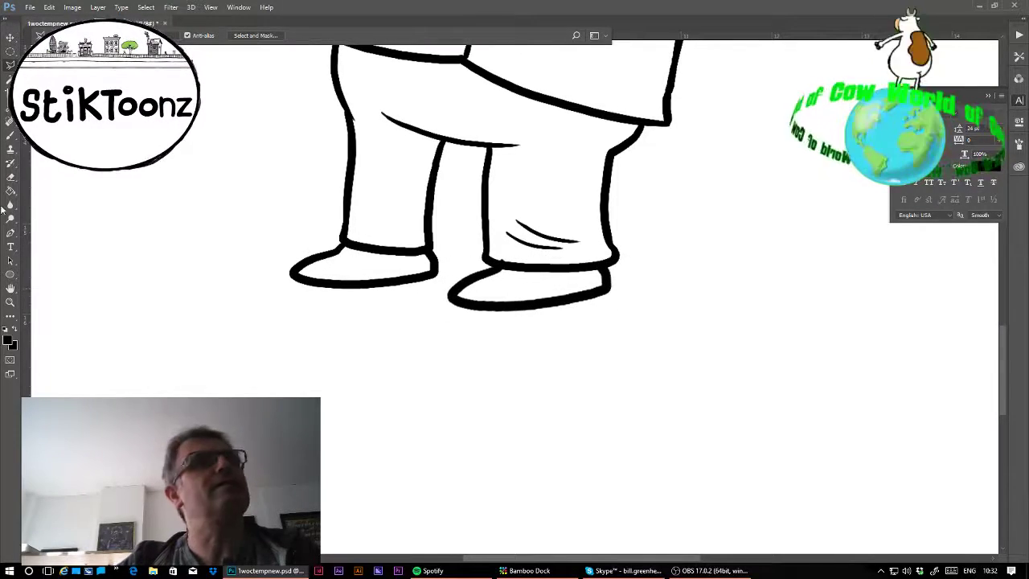
pyautogui.click(10, 177)
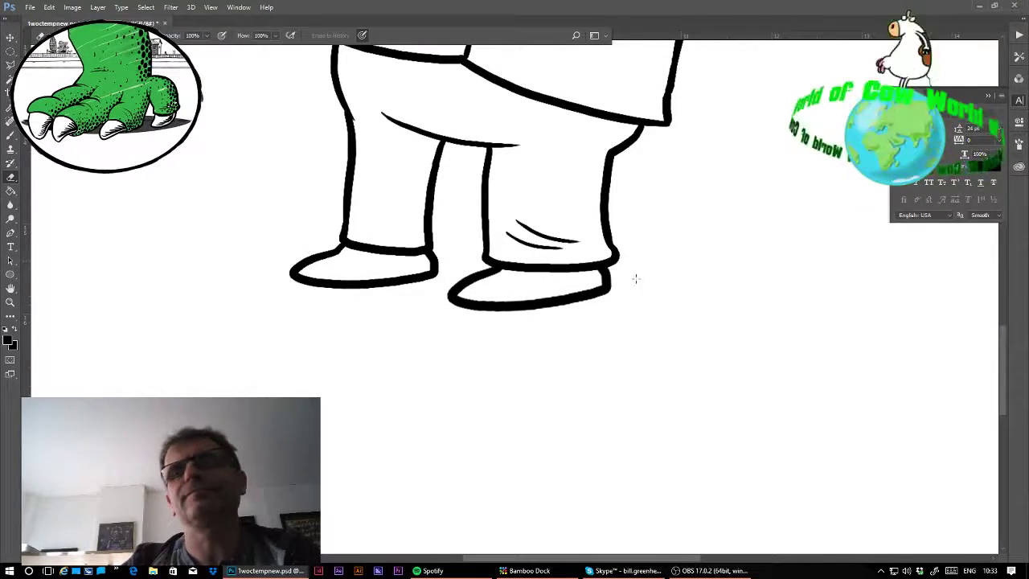
# - Set the foreground colour to white and use the Magic Wand to select around the cow figure, including the gaps beside its head
pyautogui.hotkey('ctrl', '-')
pyautogui.hotkey('ctrl', '-')
pyautogui.hotkey('ctrl', '-')
pyautogui.hotkey('ctrl', '-')
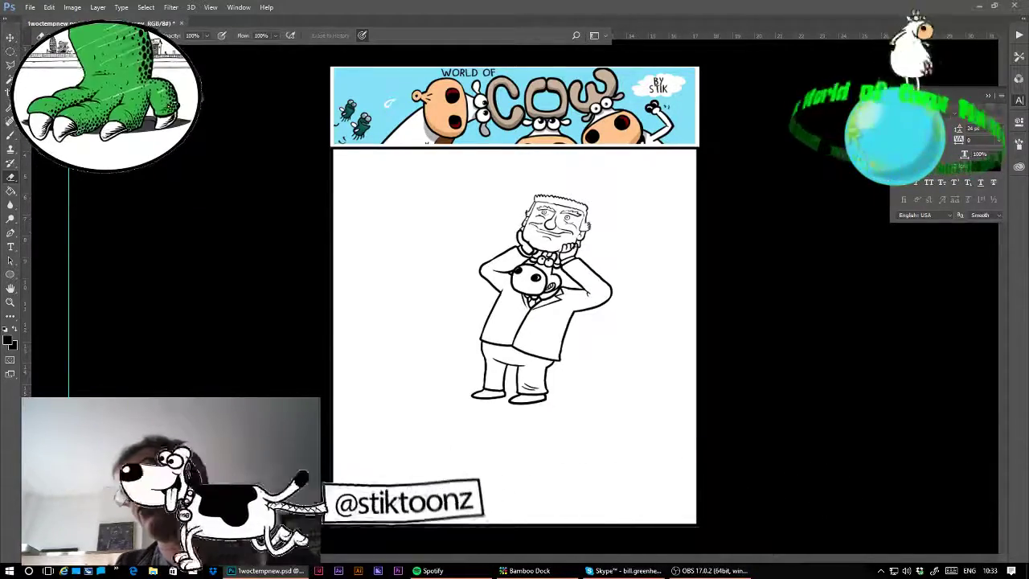
pyautogui.press('x')
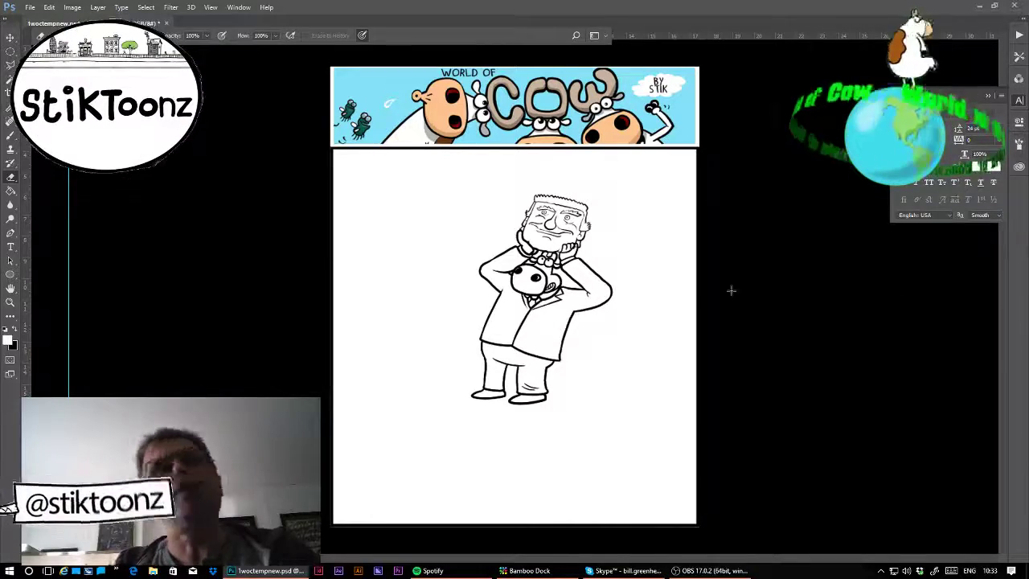
pyautogui.click(11, 190)
pyautogui.click(567, 276)
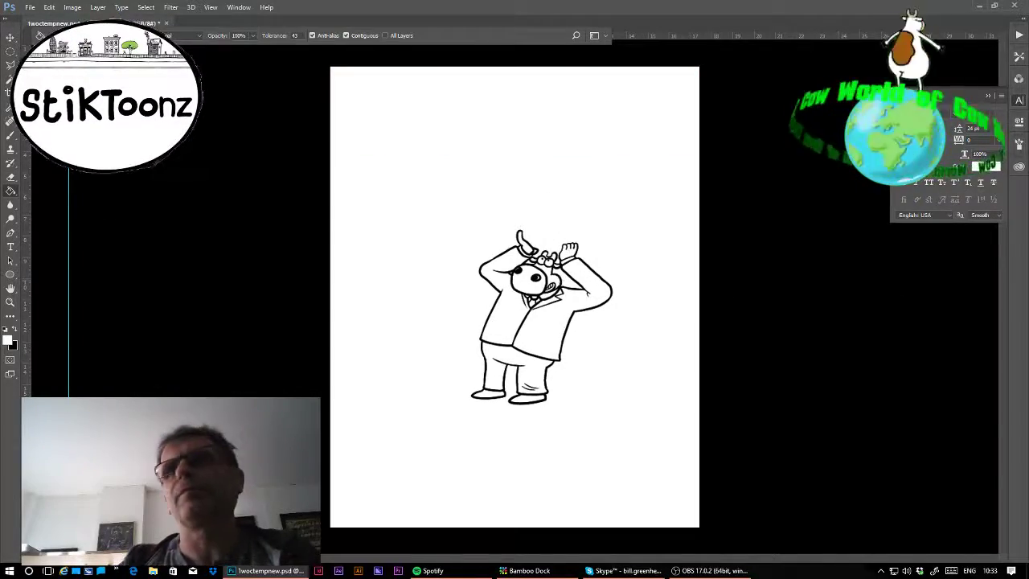
pyautogui.press('w')
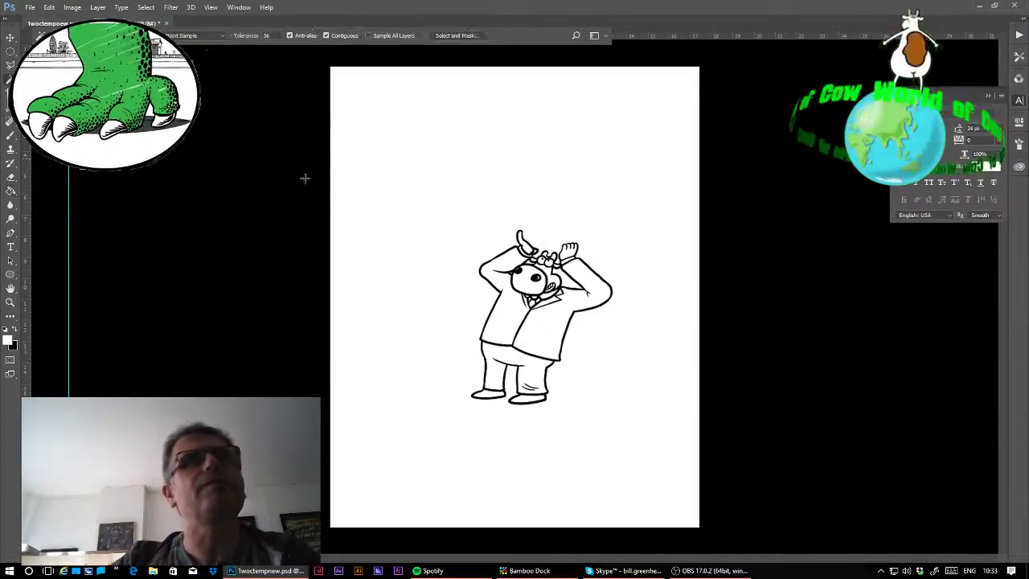
pyautogui.click(451, 271)
pyautogui.click(571, 281)
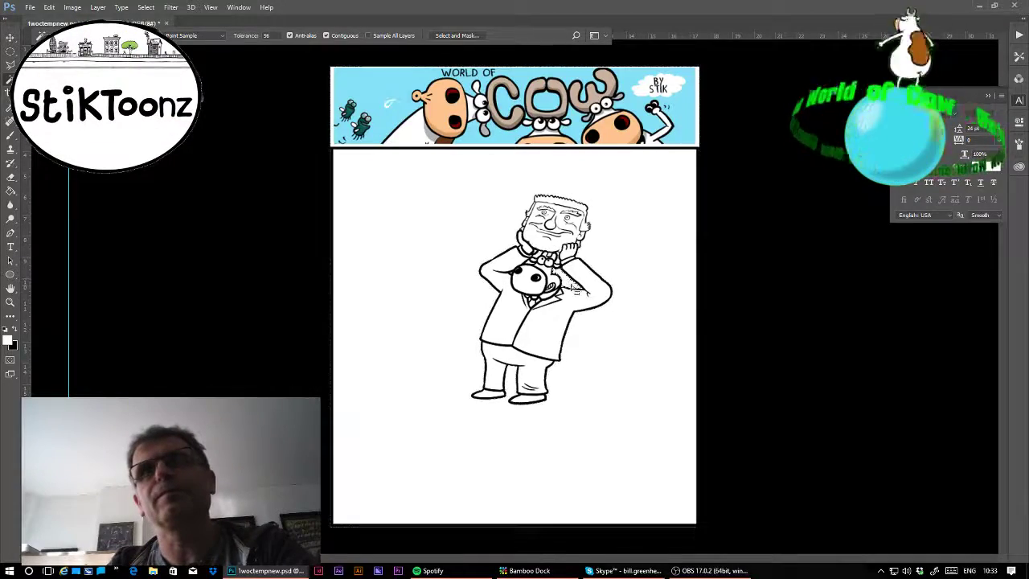
pyautogui.click(548, 256)
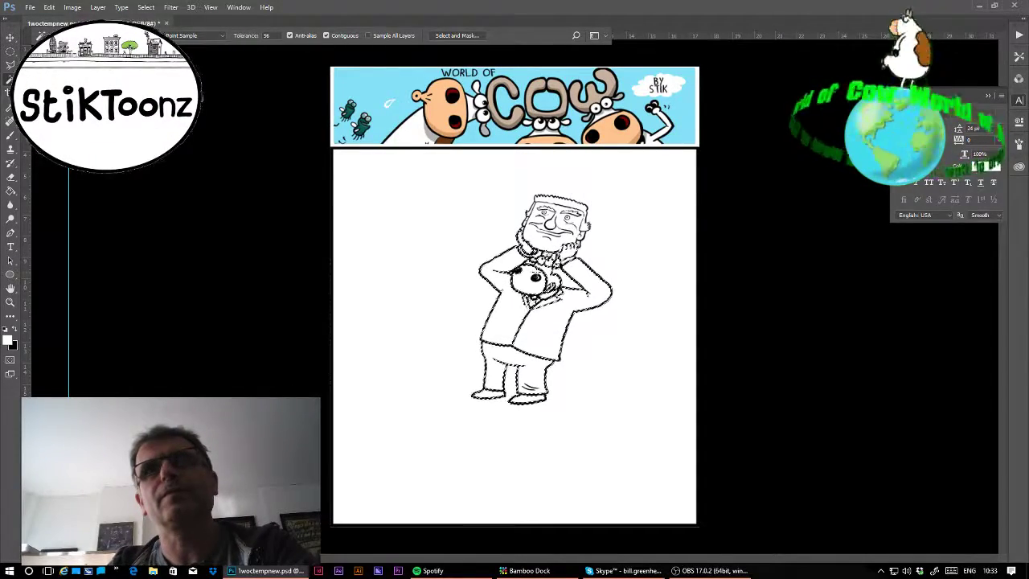
pyautogui.hotkey('ctrl', 'd')
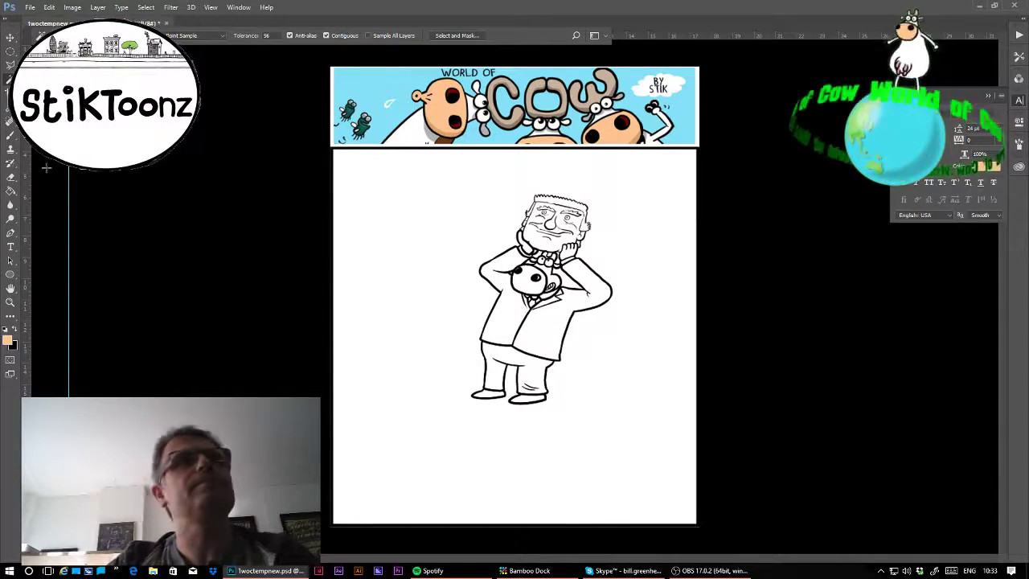
# - Fill the cow's muzzle with peach using the Paint Bucket
pyautogui.click(12, 191)
pyautogui.click(523, 280)
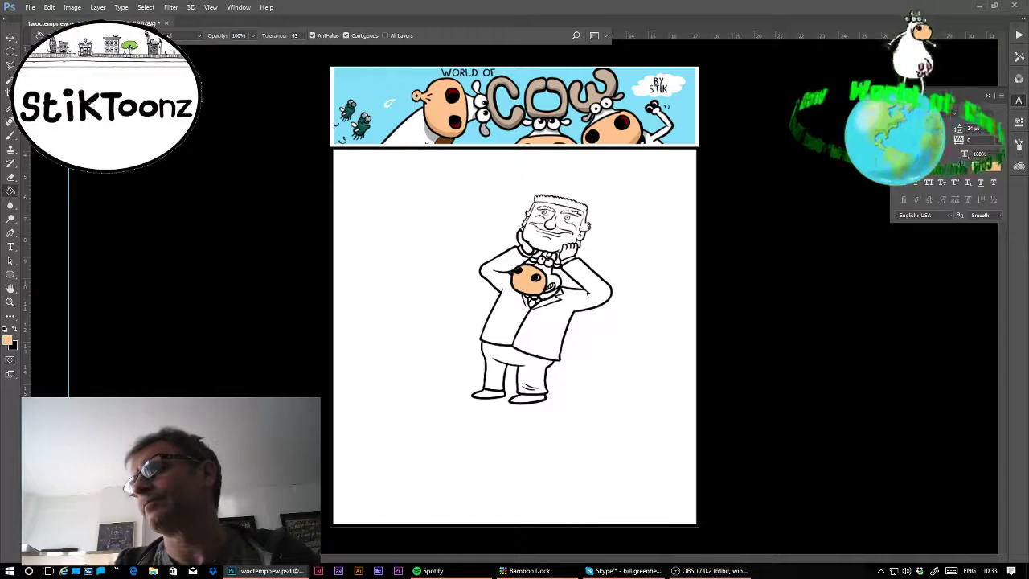
# - Try a teal fill on the jacket, undo it, and choose a darker, muted green as the foreground colour
pyautogui.click(545, 345)
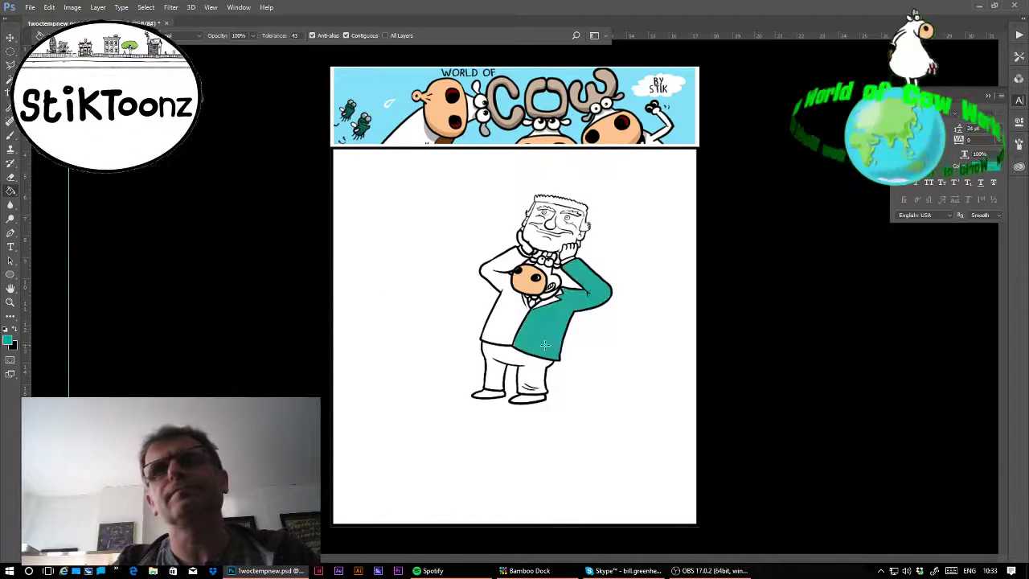
pyautogui.hotkey('ctrl', 'z')
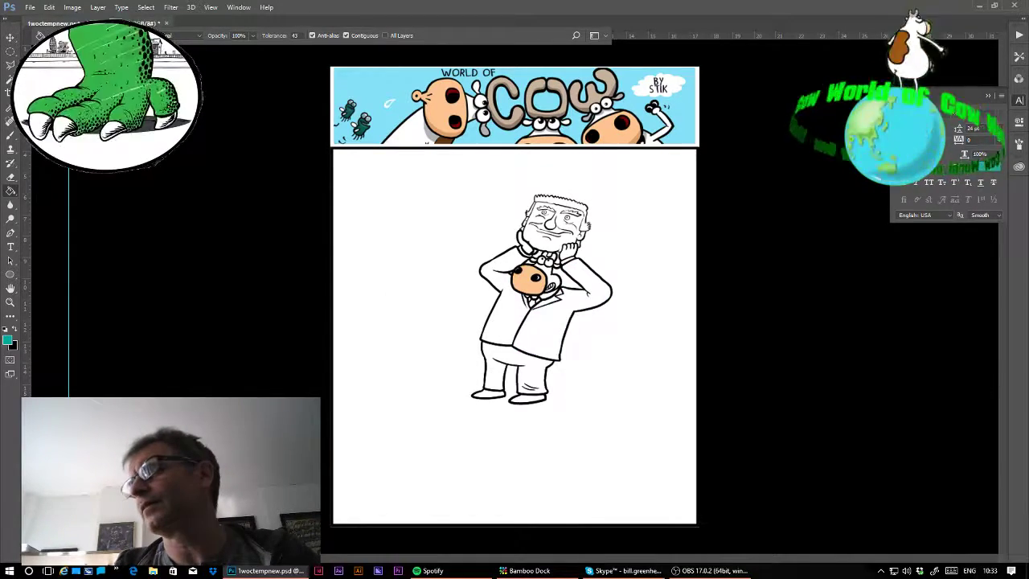
pyautogui.click(8, 342)
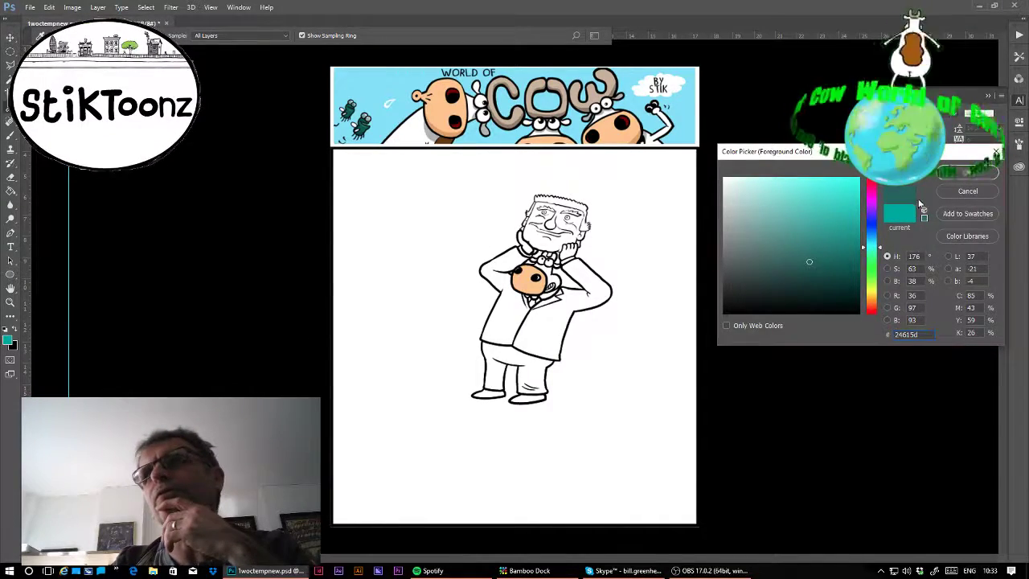
pyautogui.click(784, 269)
pyautogui.click(966, 172)
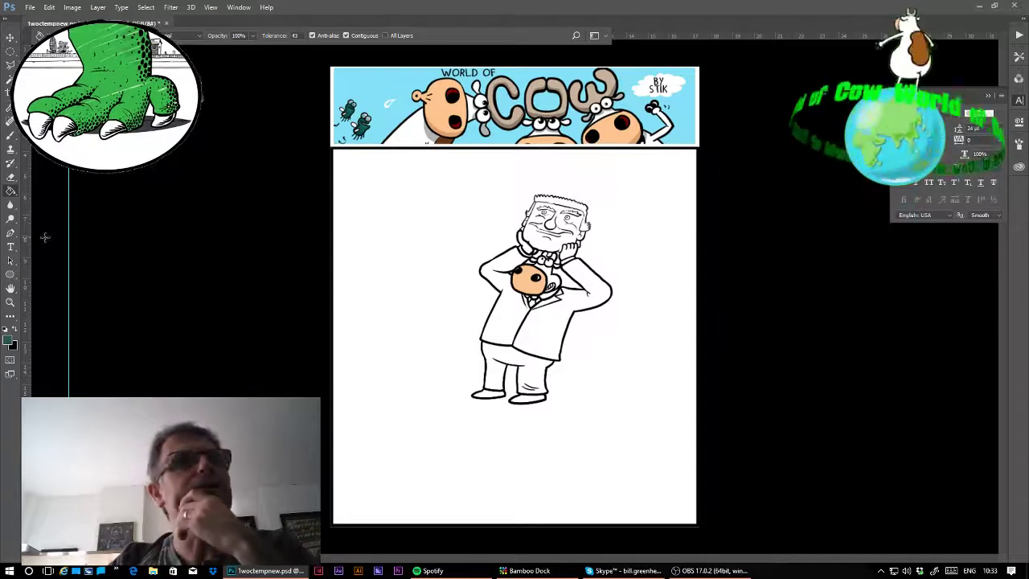
# - Fill both halves of the jacket and its lapel with the muted dark green using the Paint Bucket
pyautogui.click(557, 316)
pyautogui.click(524, 319)
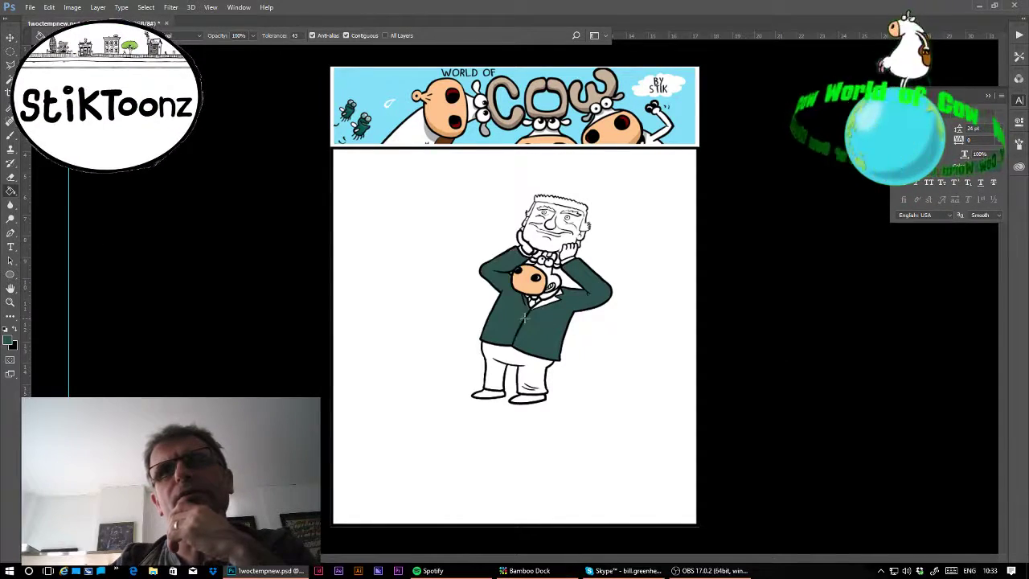
pyautogui.click(549, 301)
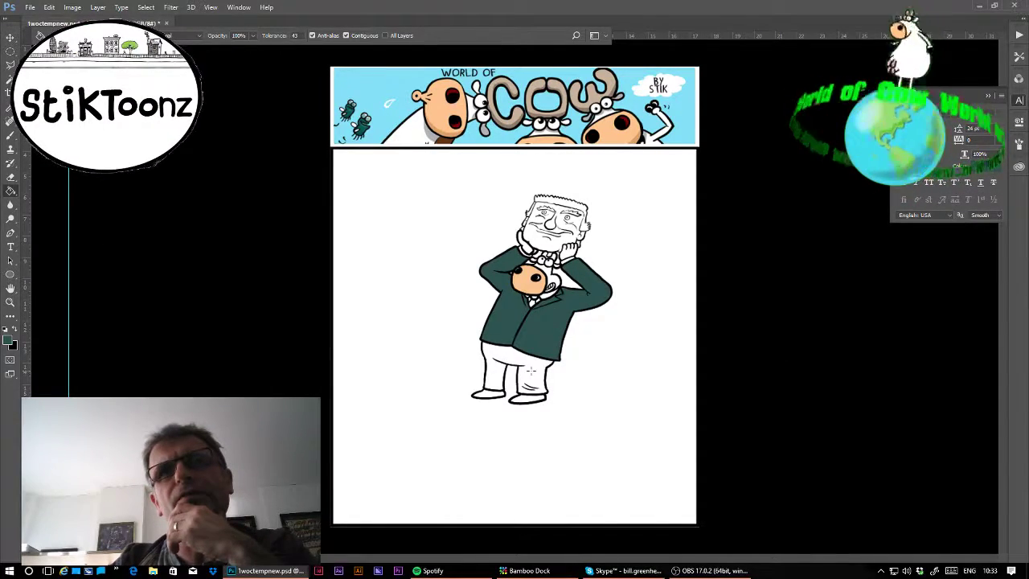
# - Try the jacket green on the trousers, undo it, and fill the trousers with dark grey instead
pyautogui.click(533, 376)
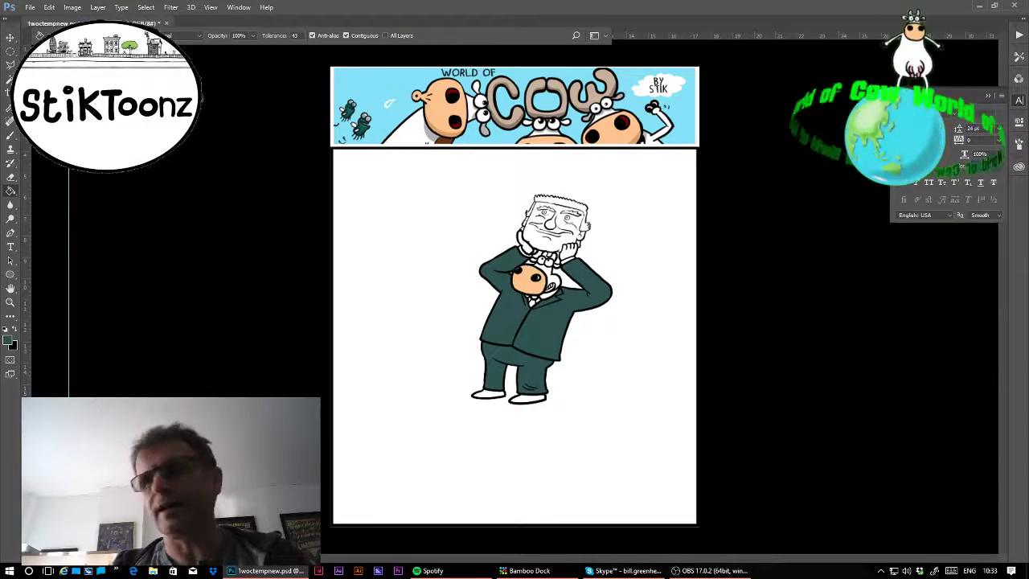
pyautogui.hotkey('ctrl', 'z')
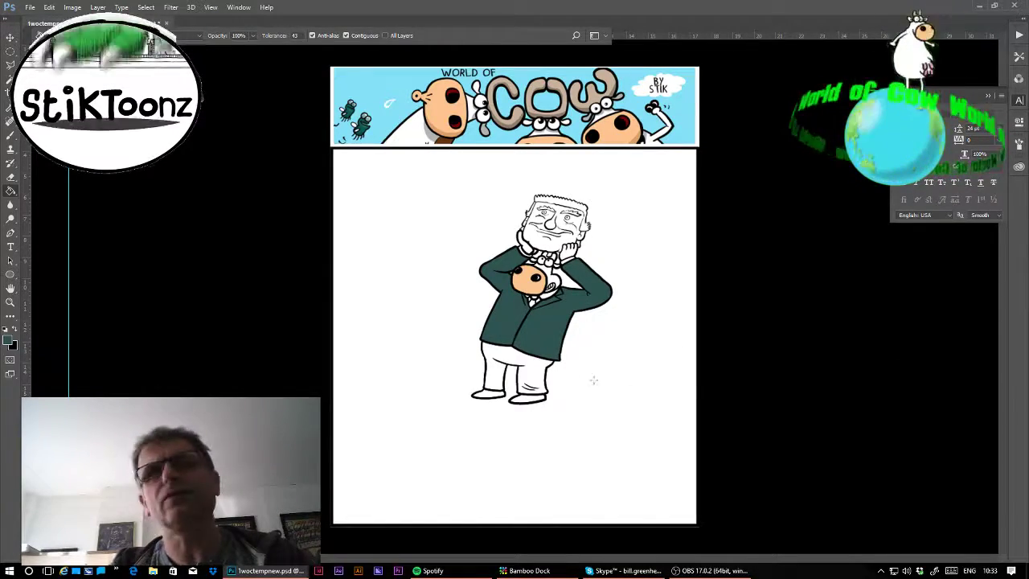
pyautogui.click(543, 380)
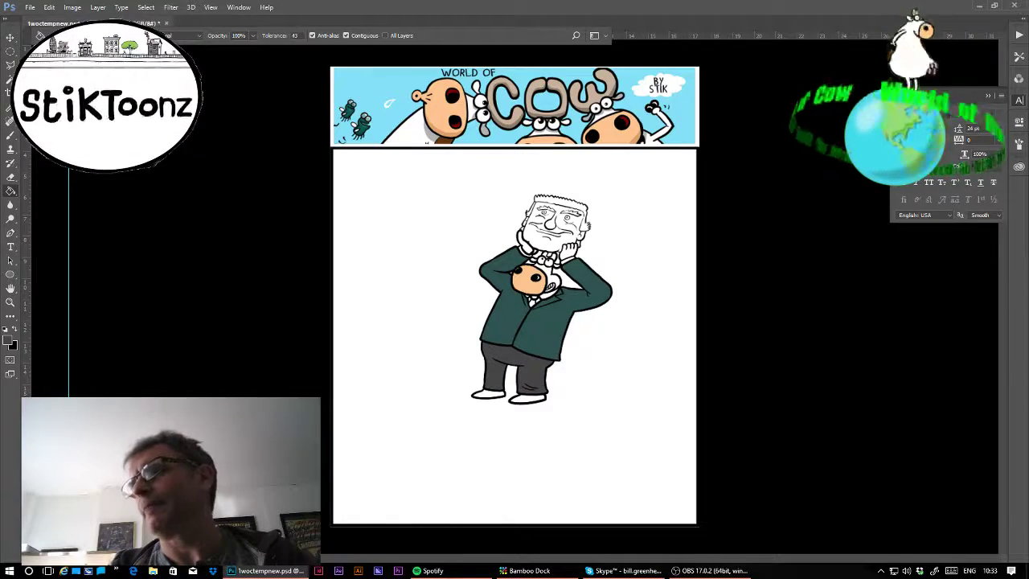
# - Restore the default black foreground colour and fill both shoes with it
pyautogui.press('d')
pyautogui.click(528, 397)
pyautogui.click(484, 394)
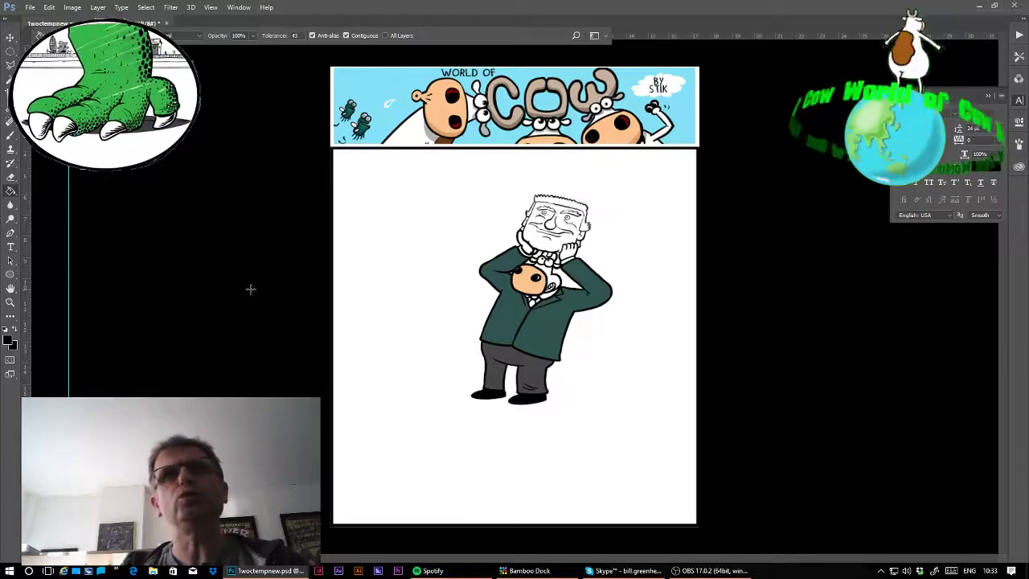
# - Choose the Light Red Orange swatch and fill both hands holding the man's head using the Paint Bucket
pyautogui.press('z')
pyautogui.moveTo(575, 231); pyautogui.dragTo(645, 250)
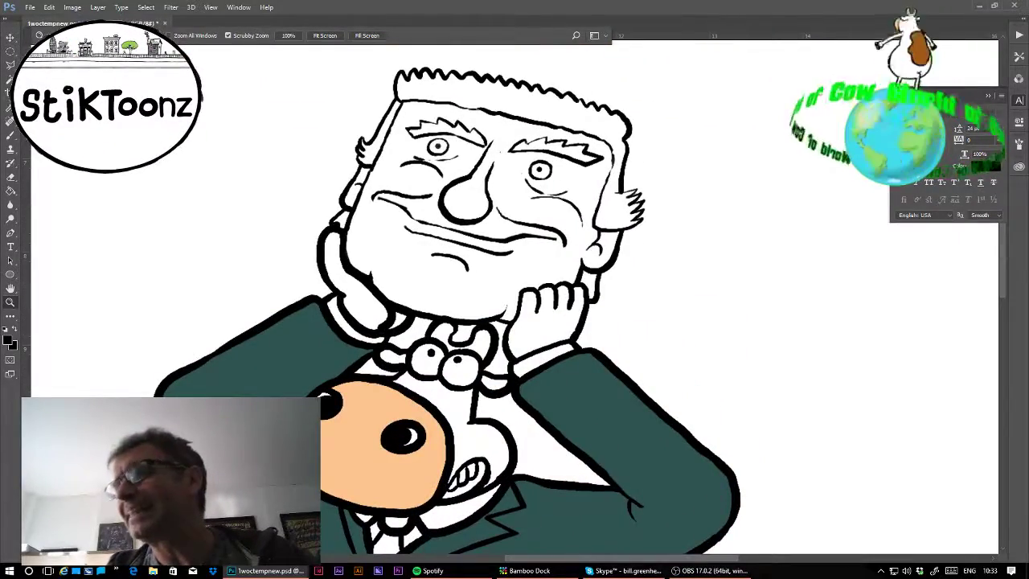
pyautogui.click(32, 204)
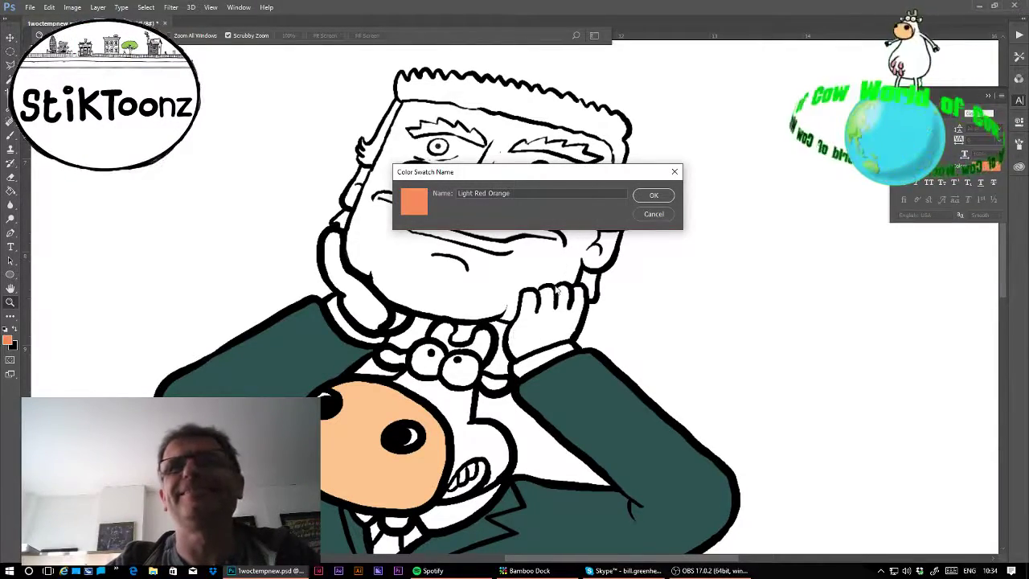
pyautogui.click(647, 215)
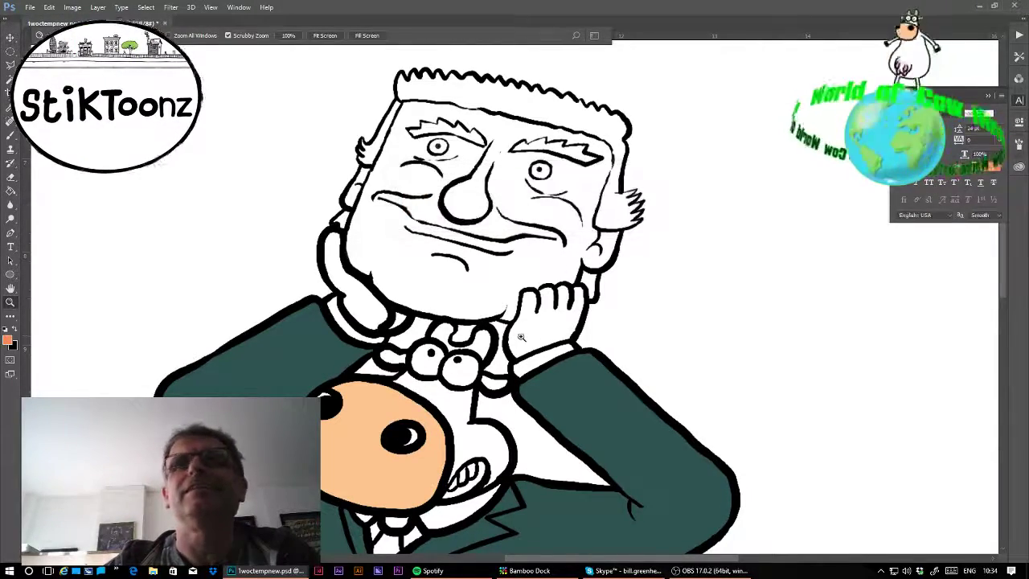
pyautogui.click(10, 190)
pyautogui.click(544, 337)
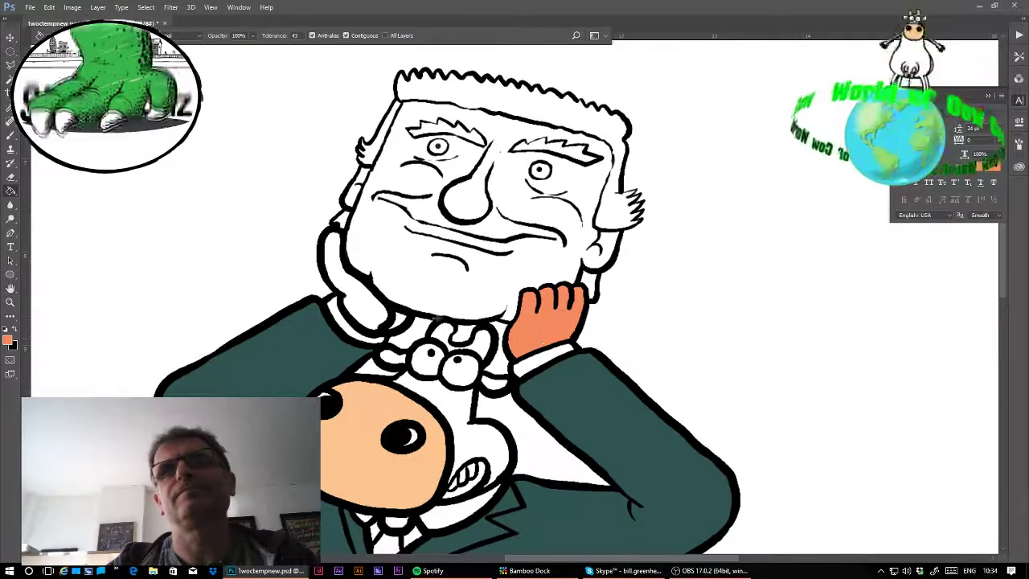
pyautogui.click(365, 304)
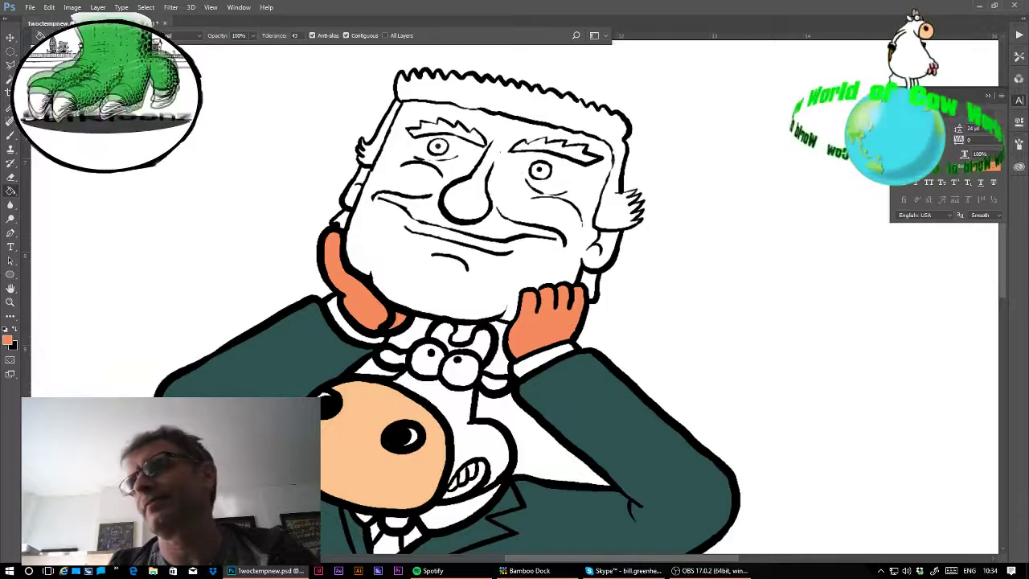
# - Fill the cow's horns with beige and the inside of its mouth with dark red
pyautogui.click(476, 355)
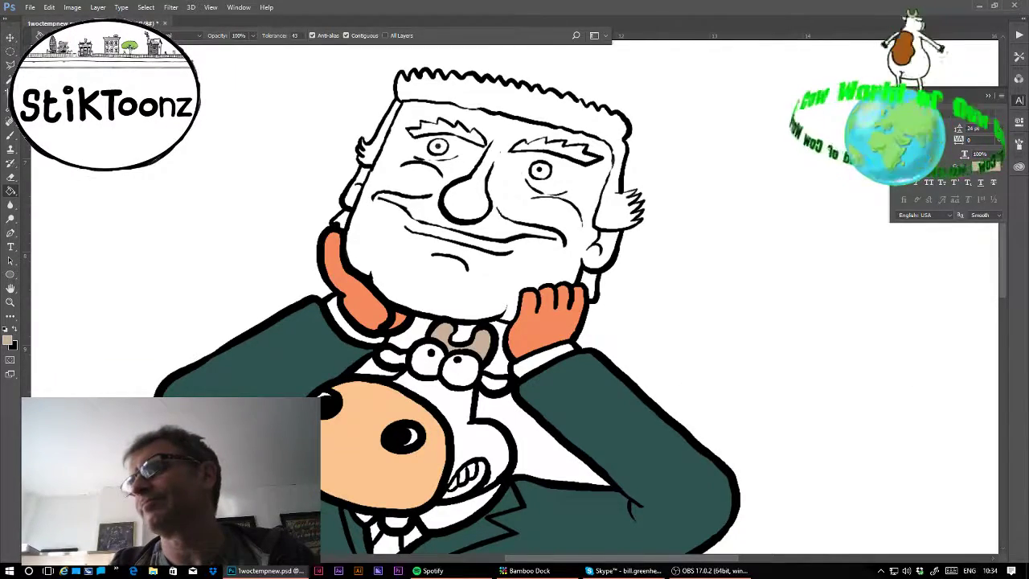
pyautogui.click(460, 488)
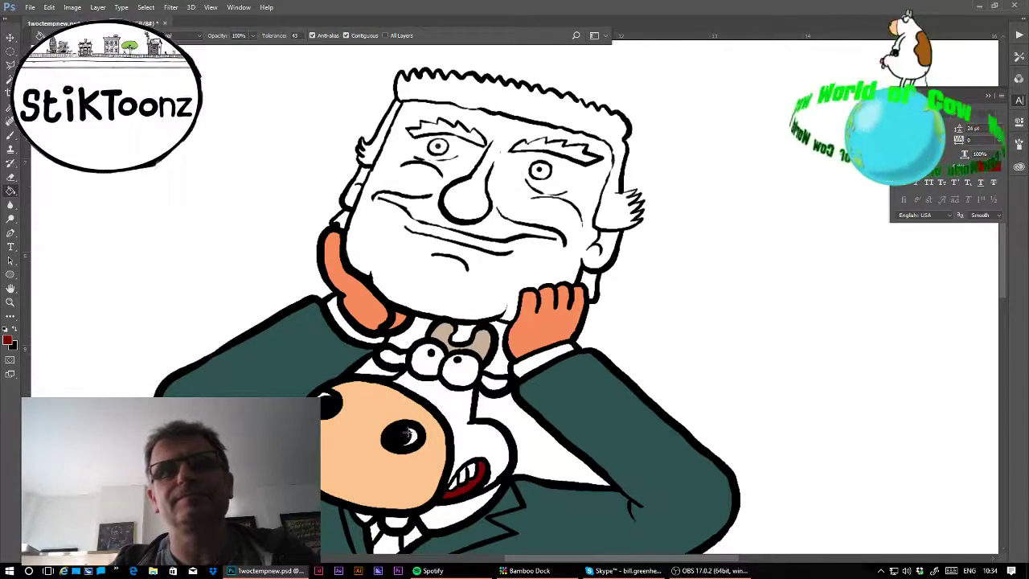
# - Undo a trial fill of the nostril highlight, set the Paint Bucket tolerance to 123, and fill the nostril highlights with dark red
pyautogui.click(408, 433)
pyautogui.hotkey('ctrl', 'z')
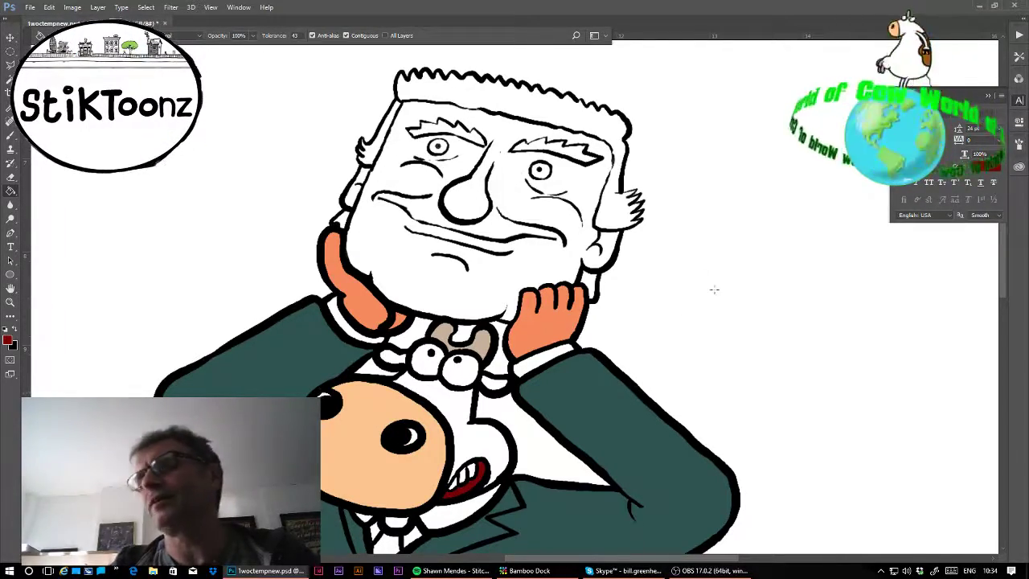
pyautogui.doubleClick(296, 35)
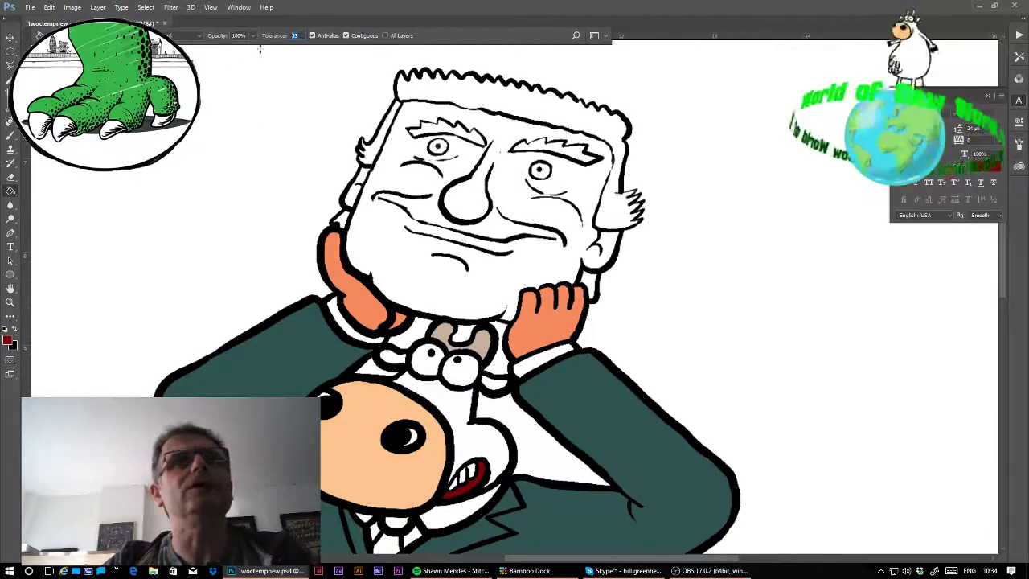
pyautogui.write('13')
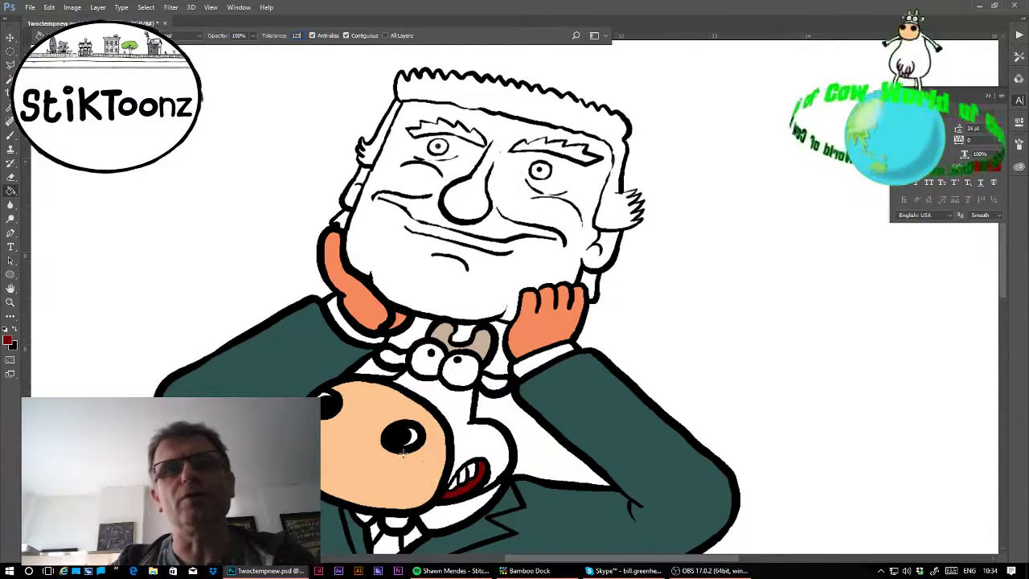
pyautogui.click(410, 437)
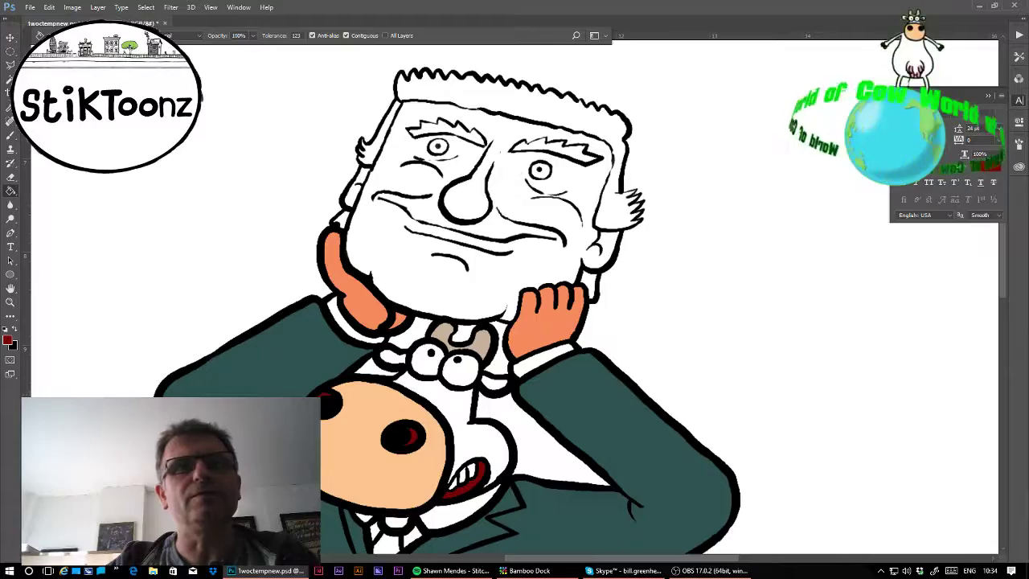
# - Fill the knot and the body of the cow's tie with bright orange-red
pyautogui.moveTo(464, 480); pyautogui.dragTo(582, 83)
pyautogui.scroll(-3, 522, 297)
pyautogui.scroll(6, 523, 298)
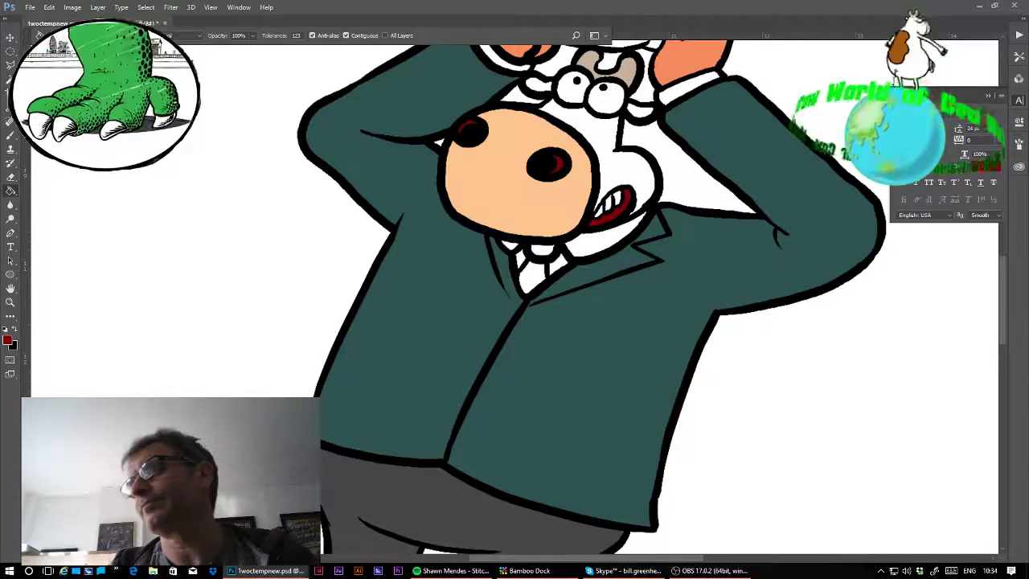
pyautogui.click(544, 249)
pyautogui.click(531, 277)
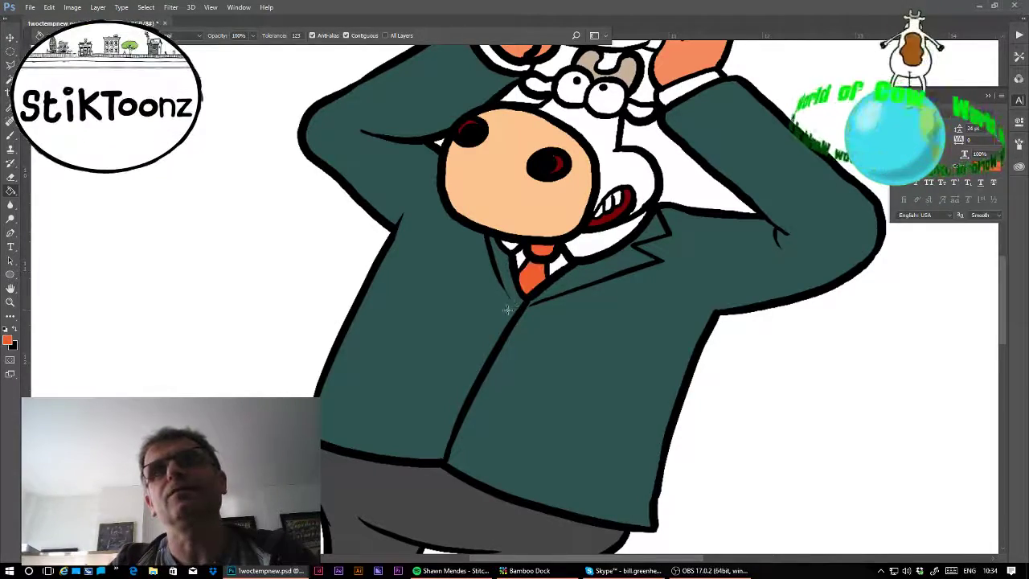
pyautogui.scroll(5, 523, 297)
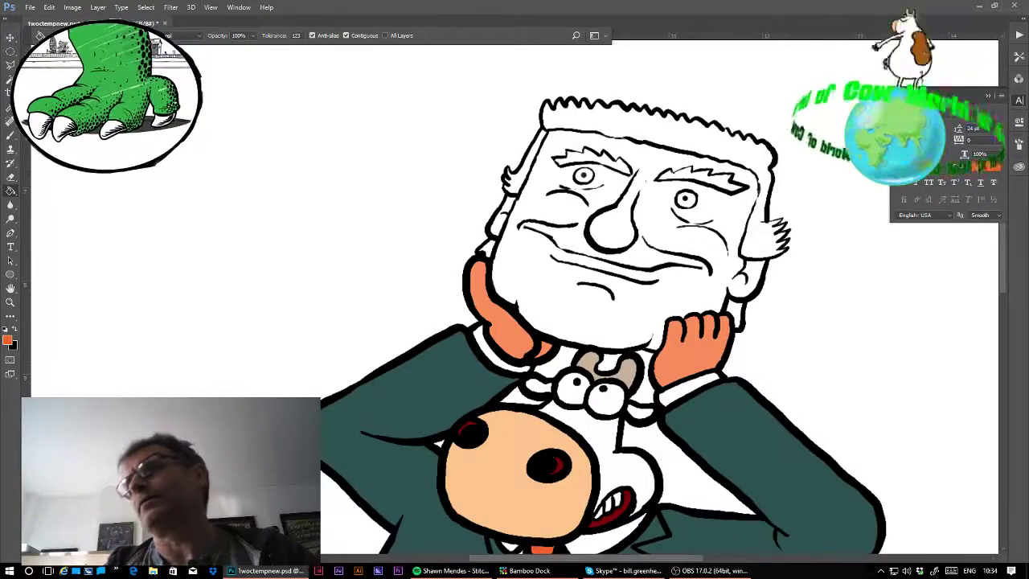
pyautogui.scroll(-8, 536, 310)
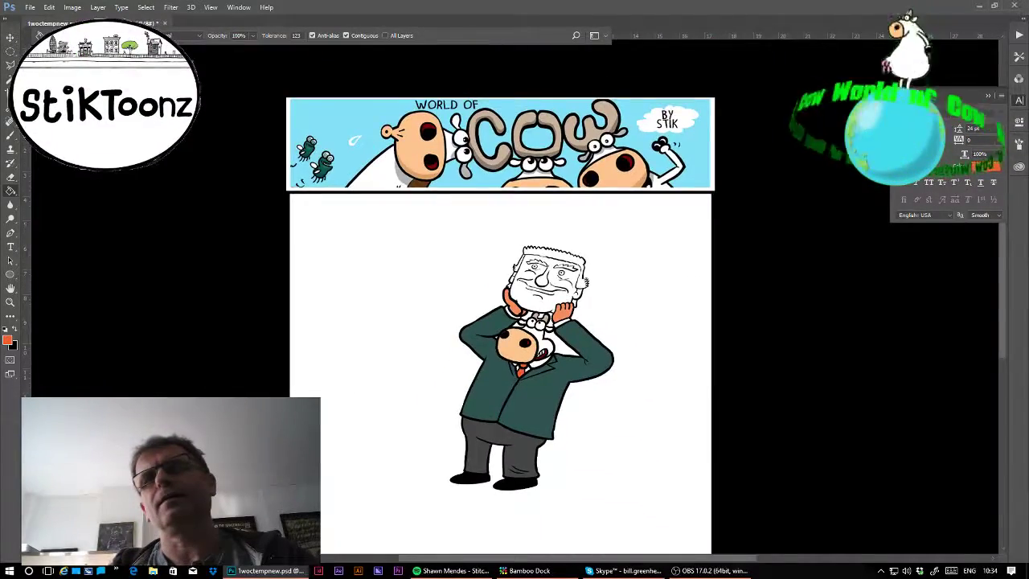
pyautogui.scroll(5, 536, 310)
pyautogui.scroll(2, 508, 302)
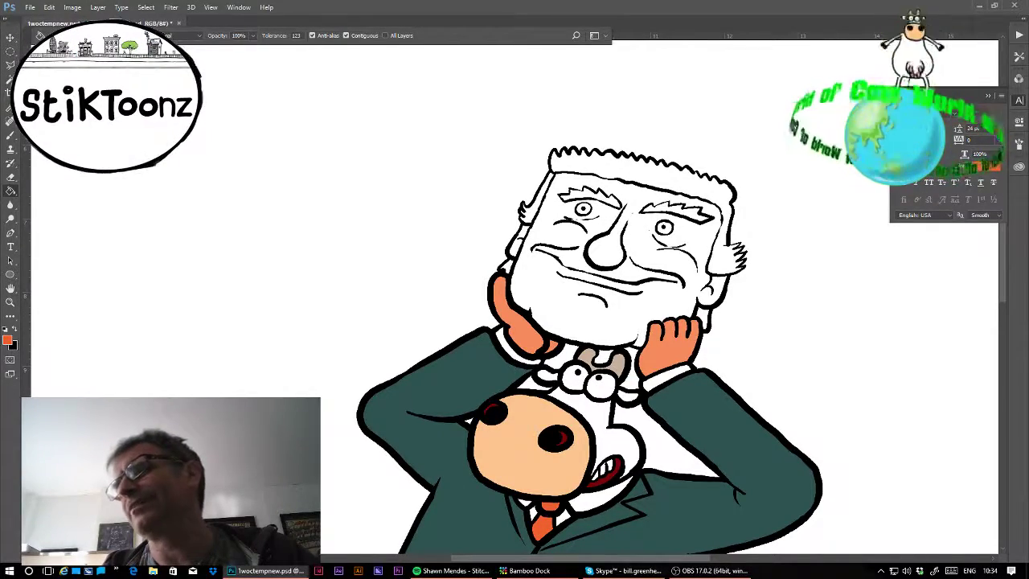
pyautogui.press('d')
pyautogui.press('x')
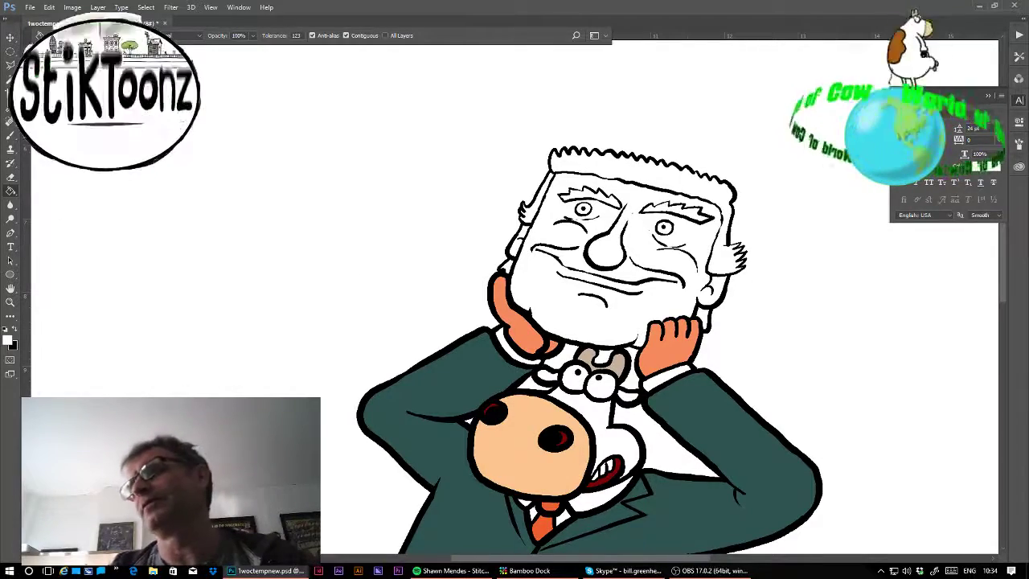
pyautogui.press('w')
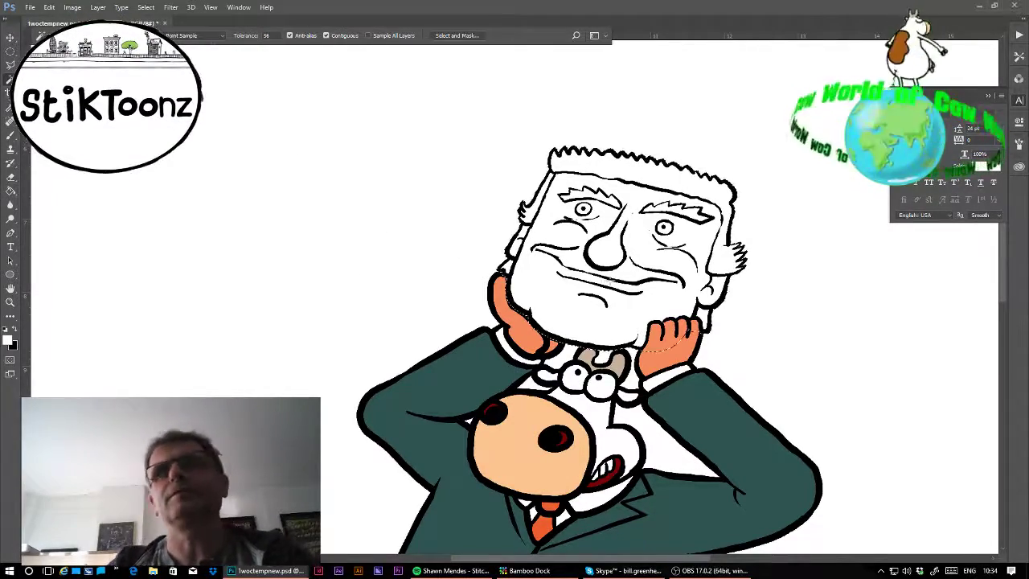
pyautogui.click(594, 276)
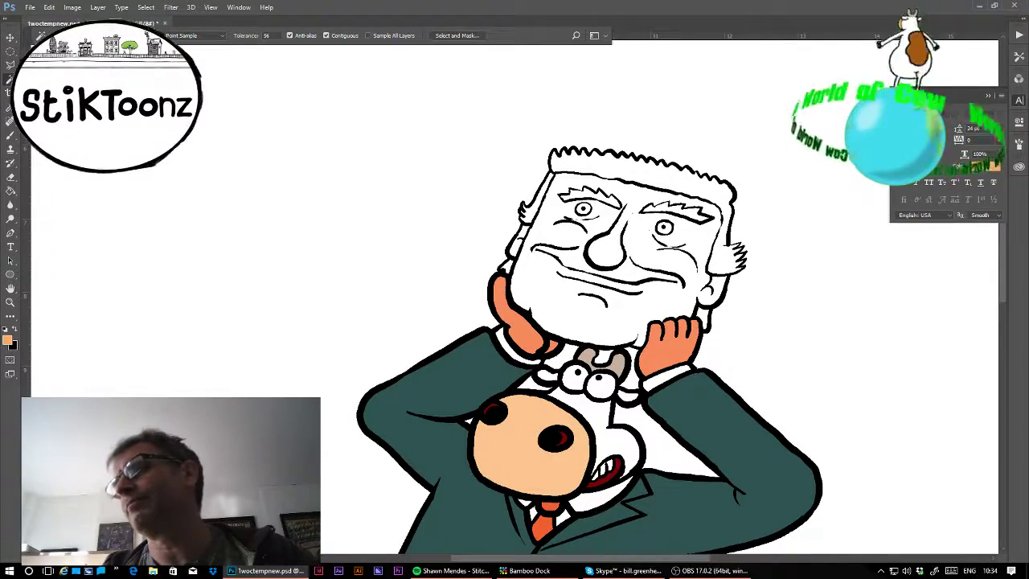
# - Try orange Paint Bucket fills on the man's face at 100% and 50% opacity, undoing each one
pyautogui.click(12, 190)
pyautogui.click(612, 330)
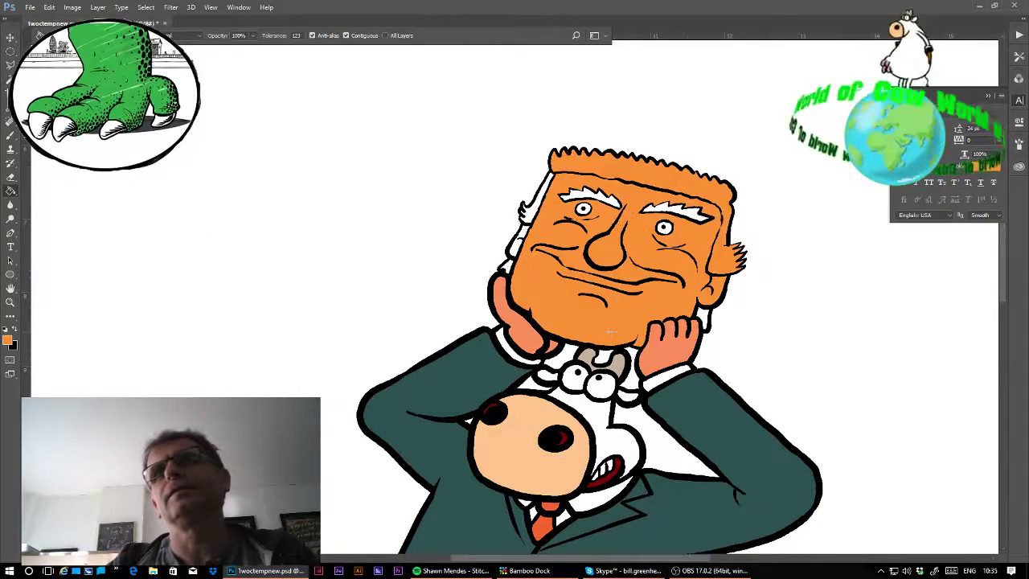
pyautogui.hotkey('ctrl', 'z')
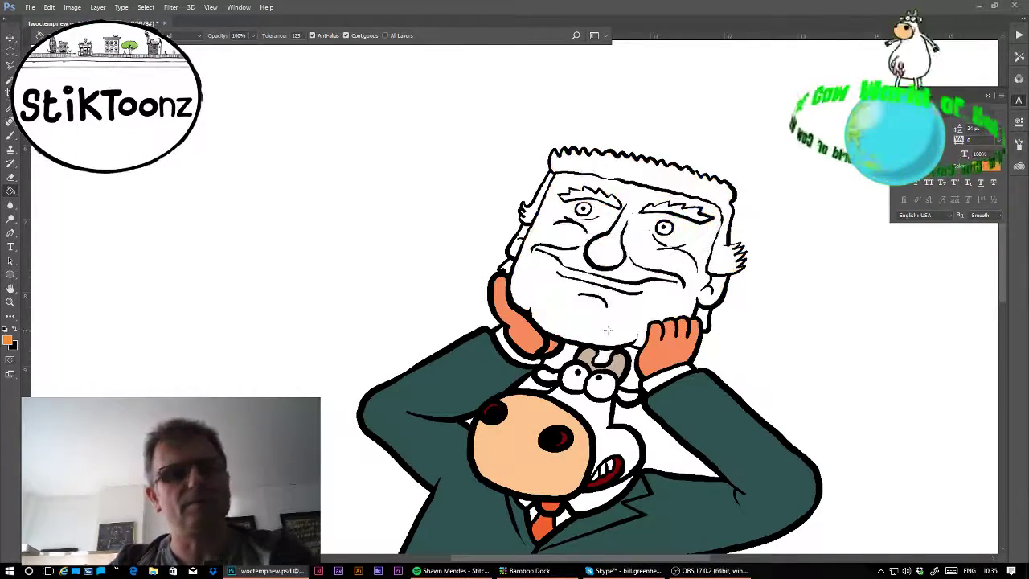
pyautogui.press('5')
pyautogui.click(617, 325)
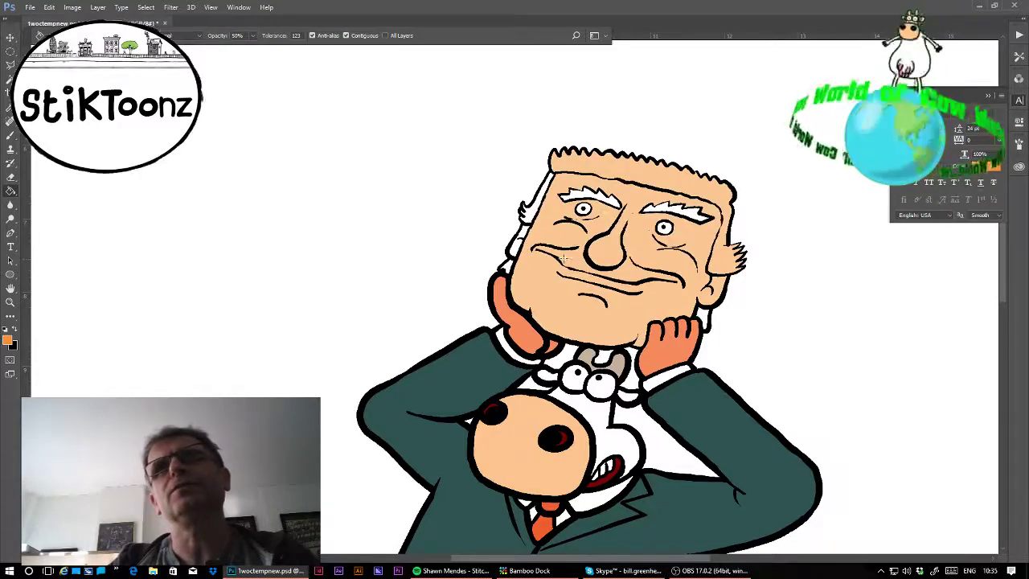
pyautogui.hotkey('ctrl', 'z')
# - Set the Paint Bucket opacity to 80%, try the orange fill on the man's face, and undo it
pyautogui.press('8')
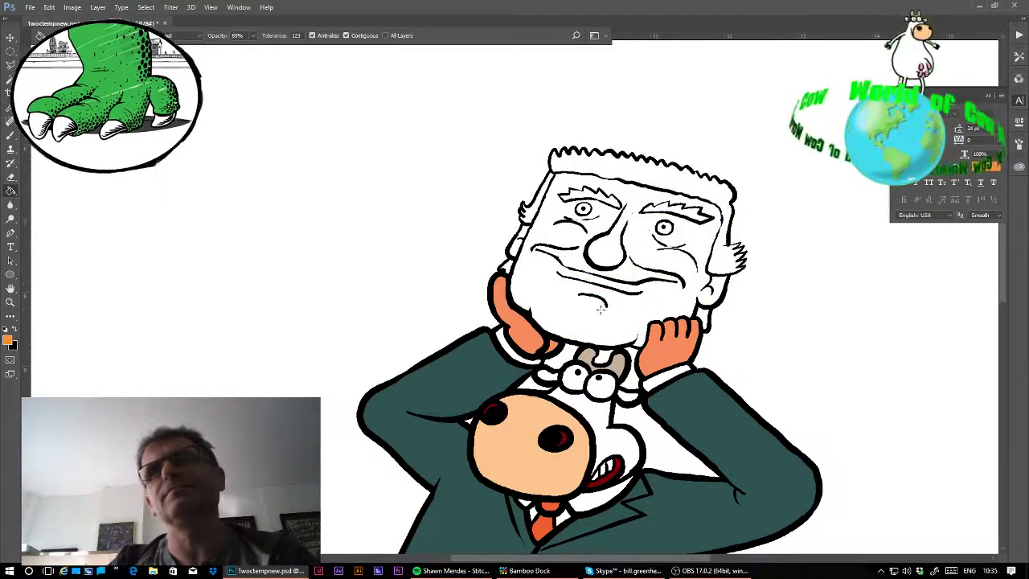
pyautogui.click(600, 316)
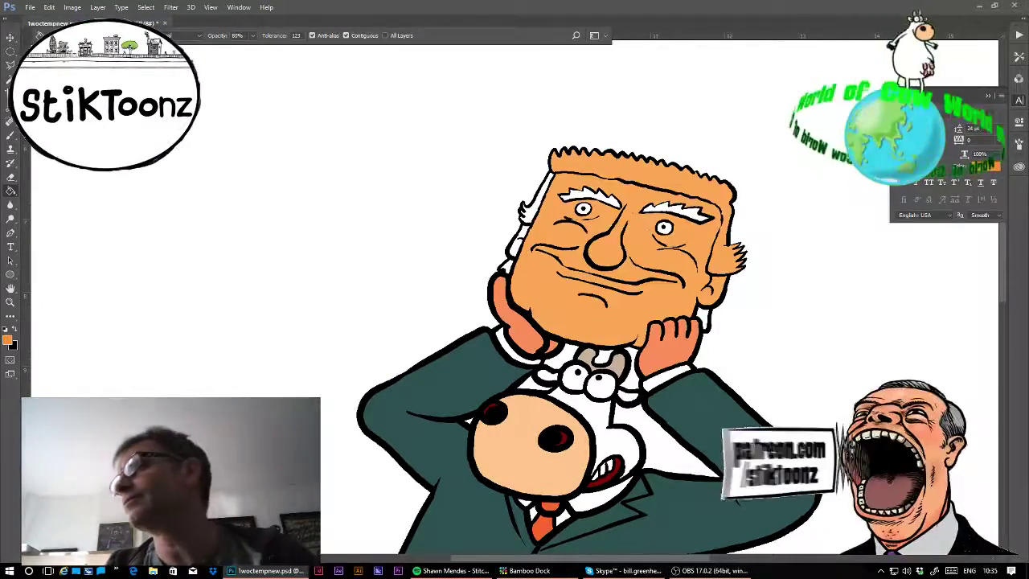
pyautogui.hotkey('ctrl', 'z')
pyautogui.hotkey('ctrl', 'z')
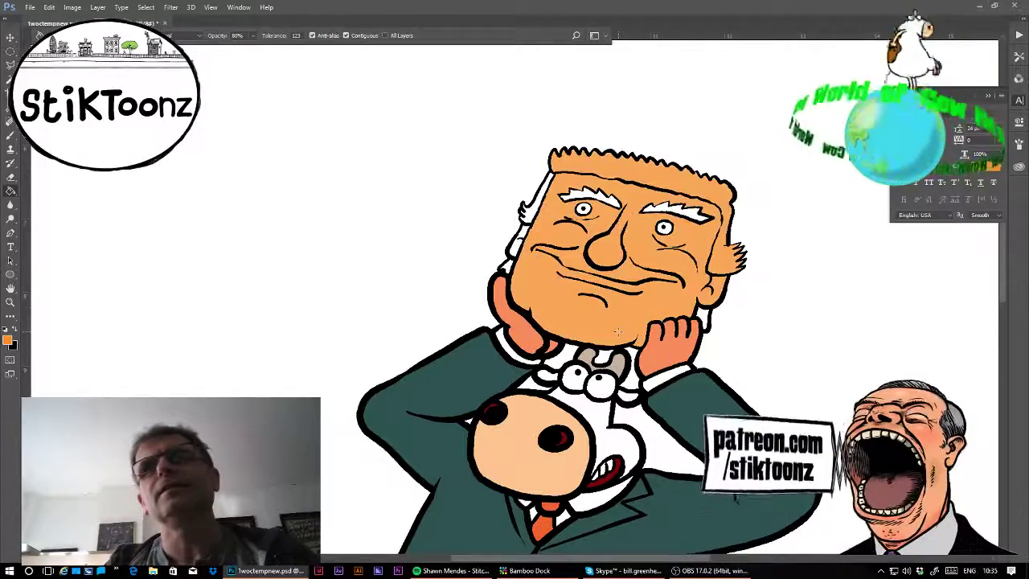
pyautogui.hotkey('ctrl', 'z')
# - Select the man's face below the hairline with the lasso, leaving out the hair, and fill it with orange at 80% opacity
pyautogui.press('l')
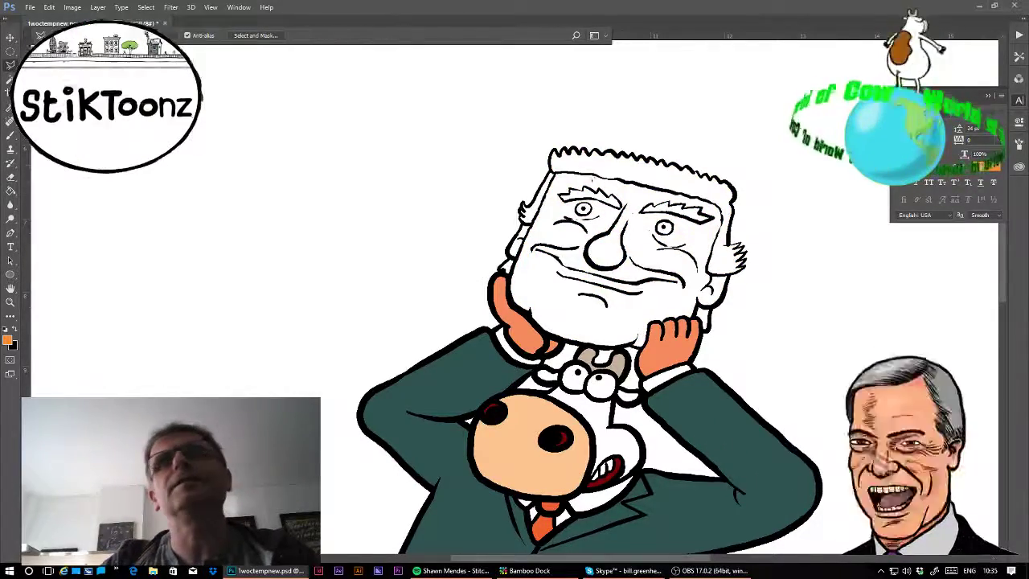
pyautogui.moveTo(549, 170)
pyautogui.mouseDown()
pyautogui.moveTo(709, 197)
pyautogui.moveTo(722, 230)
pyautogui.moveTo(726, 221)
pyautogui.moveTo(707, 275)
pyautogui.mouseUp()
pyautogui.click(750, 273)
pyautogui.click(798, 353)
pyautogui.click(711, 437)
pyautogui.click(523, 455)
pyautogui.click(409, 407)
pyautogui.click(375, 322)
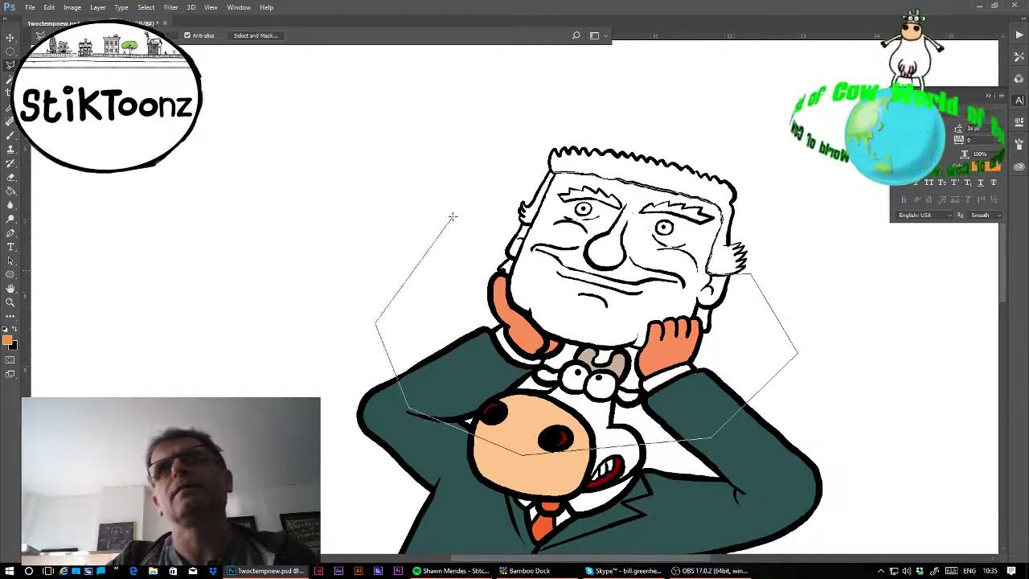
pyautogui.click(475, 199)
pyautogui.click(516, 167)
pyautogui.press('g')
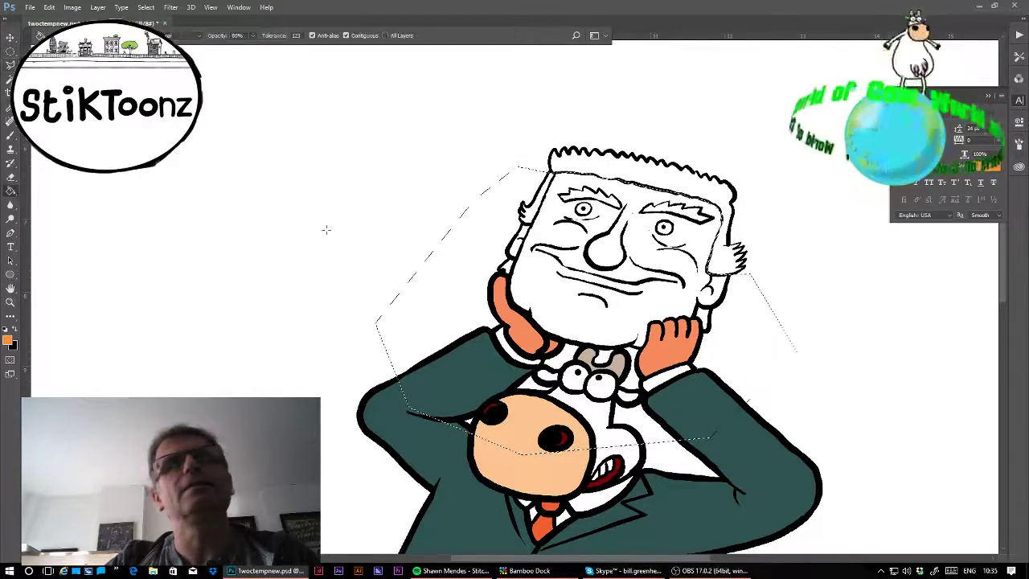
pyautogui.click(575, 328)
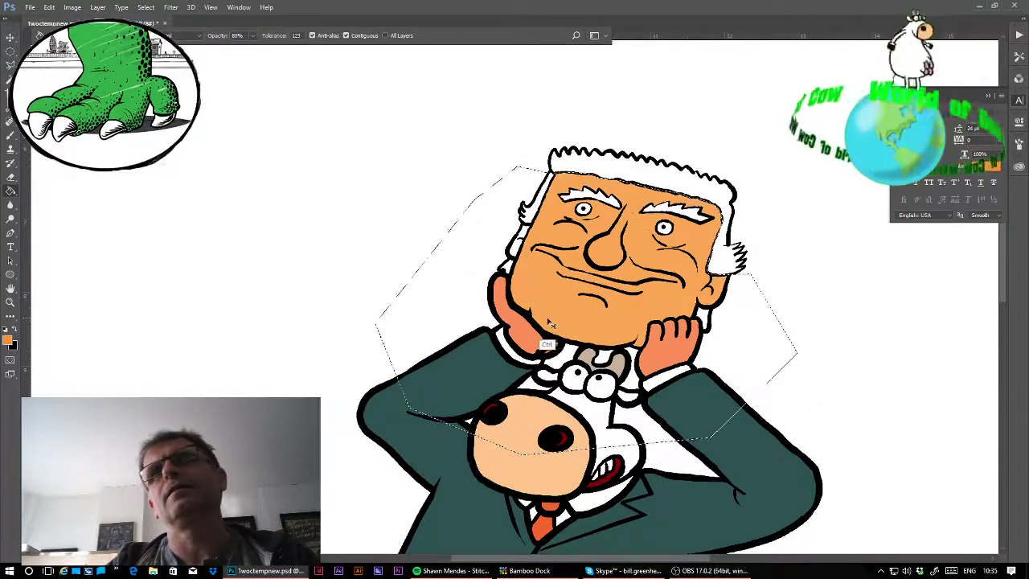
# - Select elliptical areas around both of the man's eyes and fill them with yellow at 30% opacity
pyautogui.hotkey('ctrl', 'd')
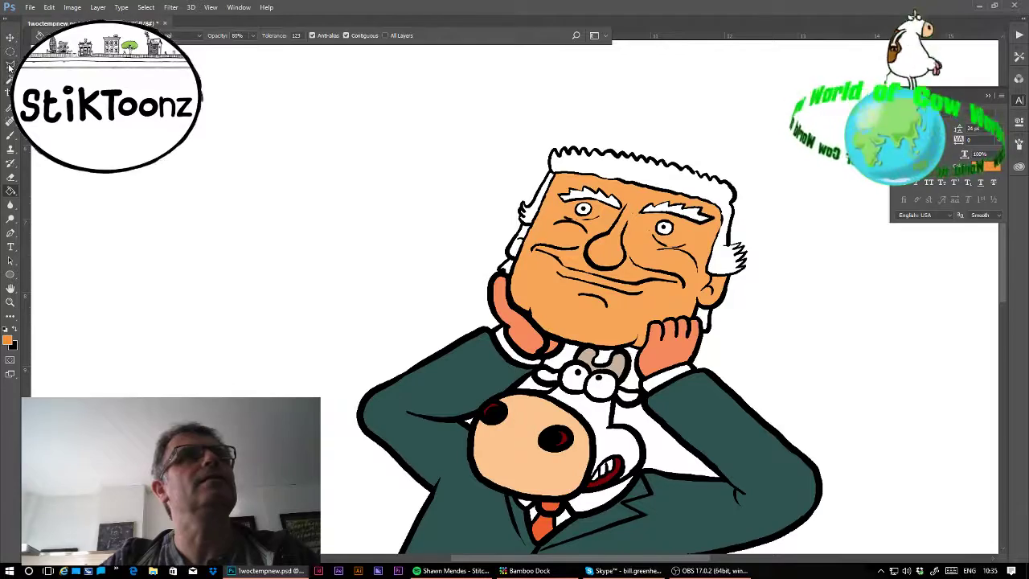
pyautogui.click(10, 51)
pyautogui.moveTo(566, 193)
pyautogui.mouseDown()
pyautogui.moveTo(614, 227)
pyautogui.moveTo(590, 220)
pyautogui.moveTo(692, 249)
pyautogui.mouseUp()
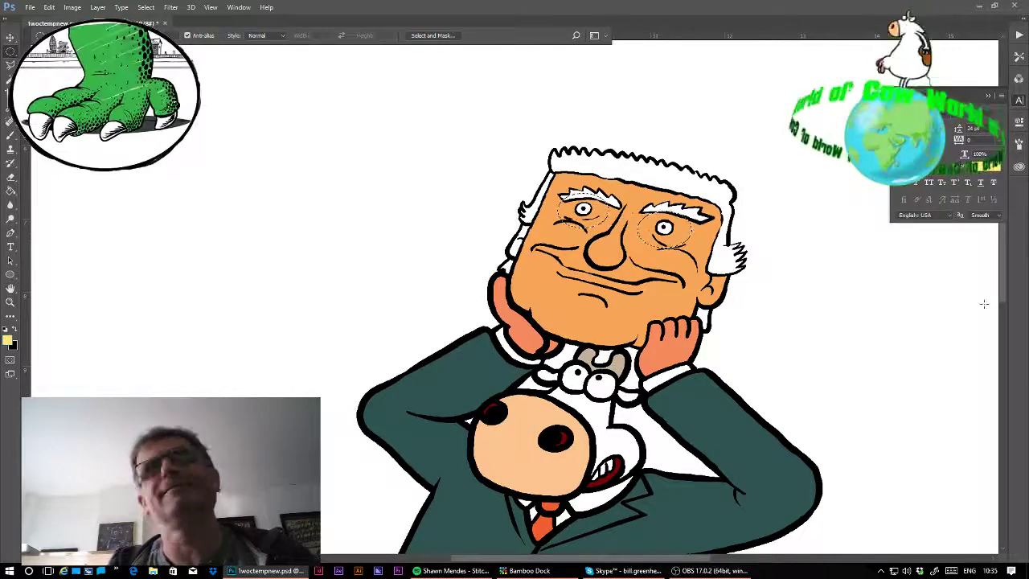
pyautogui.press('g')
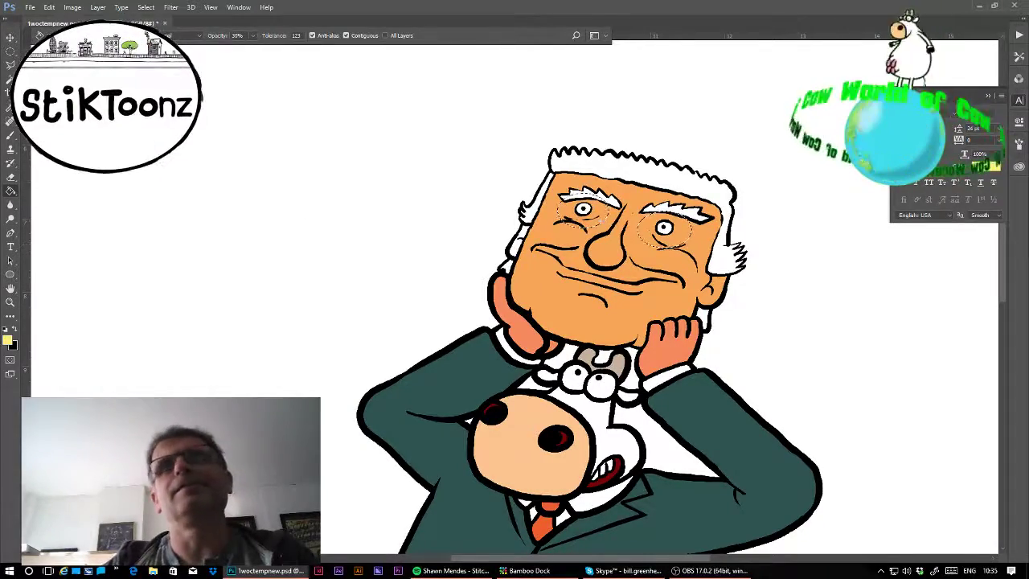
pyautogui.click(597, 217)
pyautogui.hotkey('ctrl', 'd')
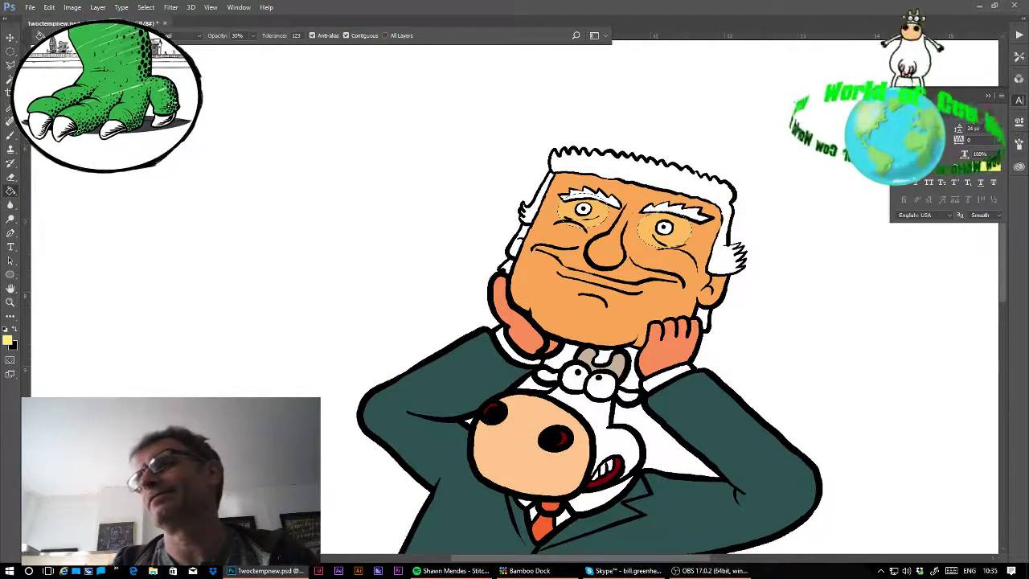
# - Lighten the selected areas around the man's eyes with a white fill at 30% opacity and clear the selection
pyautogui.keyDown('alt'); pyautogui.click(736, 236); pyautogui.keyUp('alt')
pyautogui.click(685, 234)
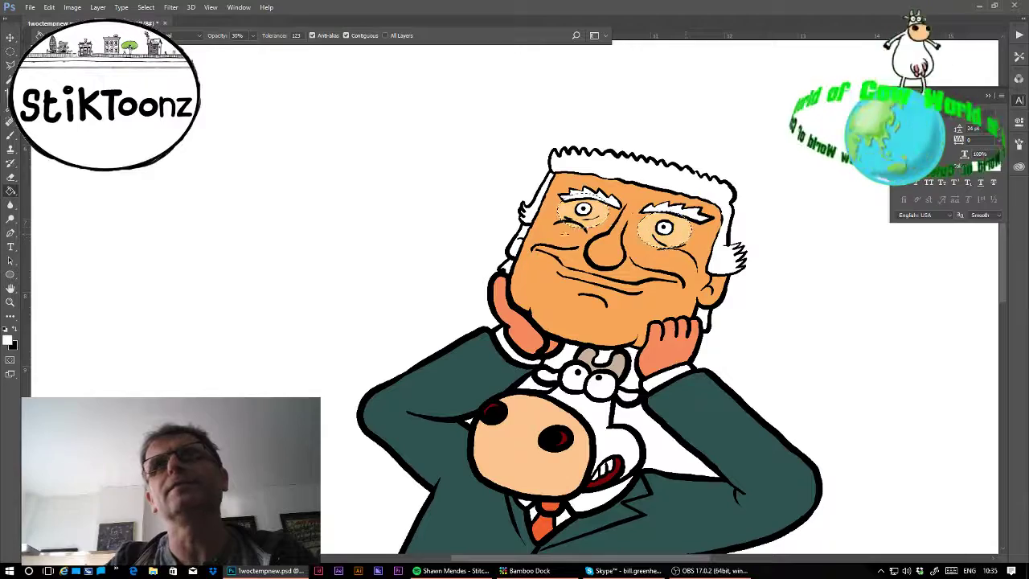
pyautogui.hotkey('ctrl', 'd')
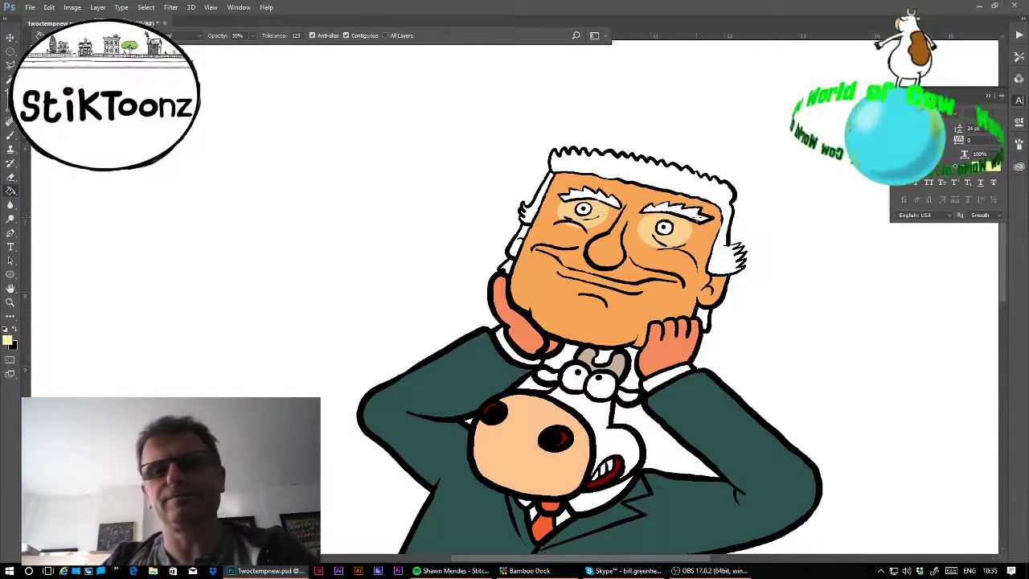
# - Fill the man's hair, both eyebrows and the side tufts with pale yellow at 100% opacity
pyautogui.press('0')
pyautogui.click(707, 197)
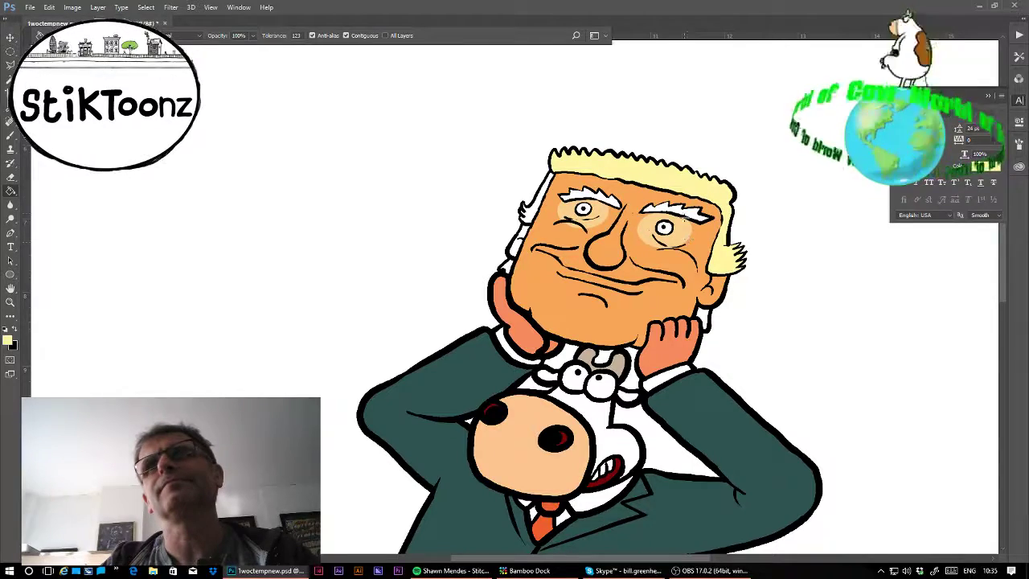
pyautogui.click(679, 213)
pyautogui.click(595, 197)
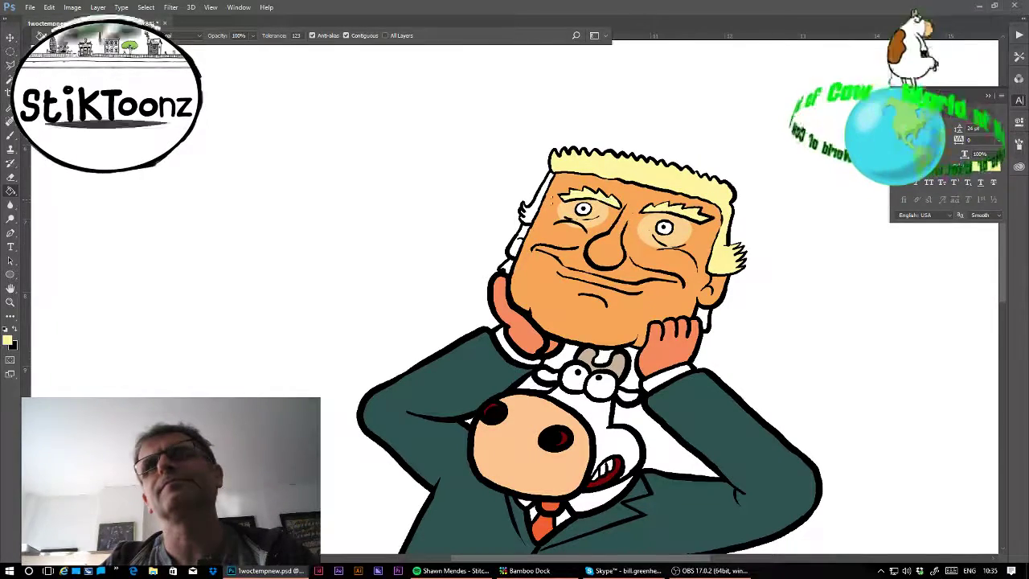
pyautogui.click(527, 211)
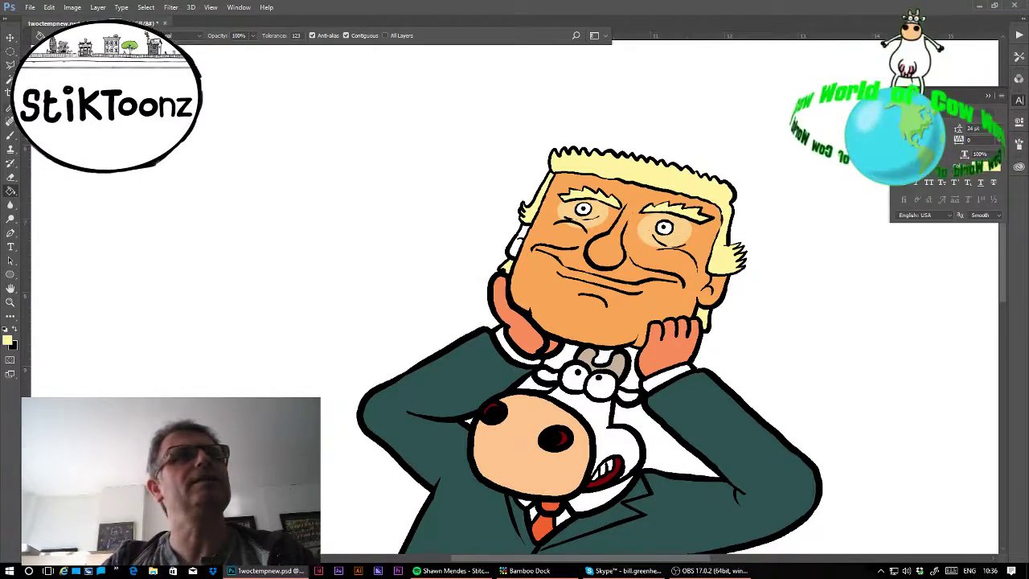
# - Sample the man's face orange, choose a slightly darker shade, and fill the unpainted ear on the left of his face
pyautogui.keyDown('alt'); pyautogui.click(603, 251); pyautogui.keyUp('alt')
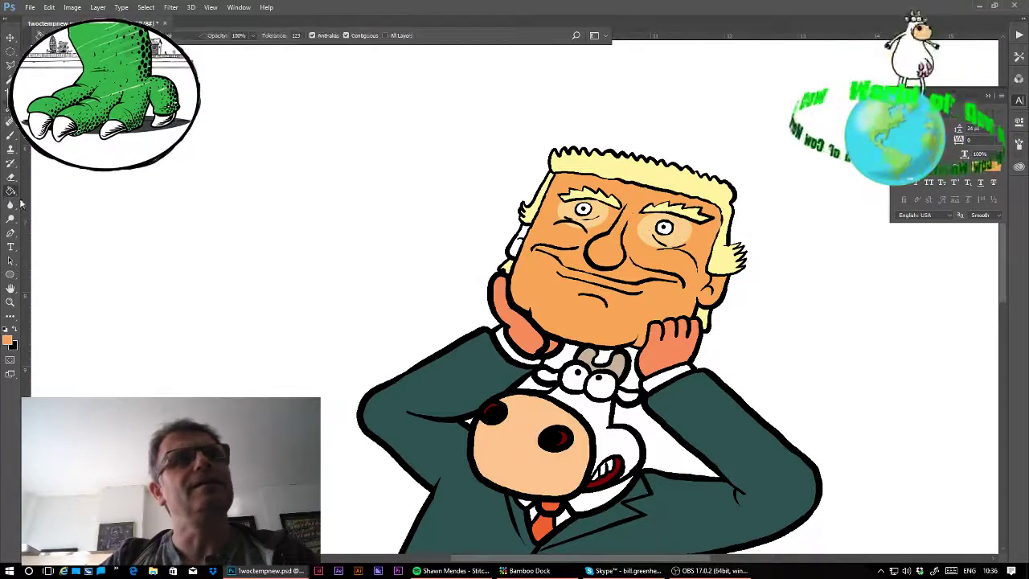
pyautogui.click(8, 341)
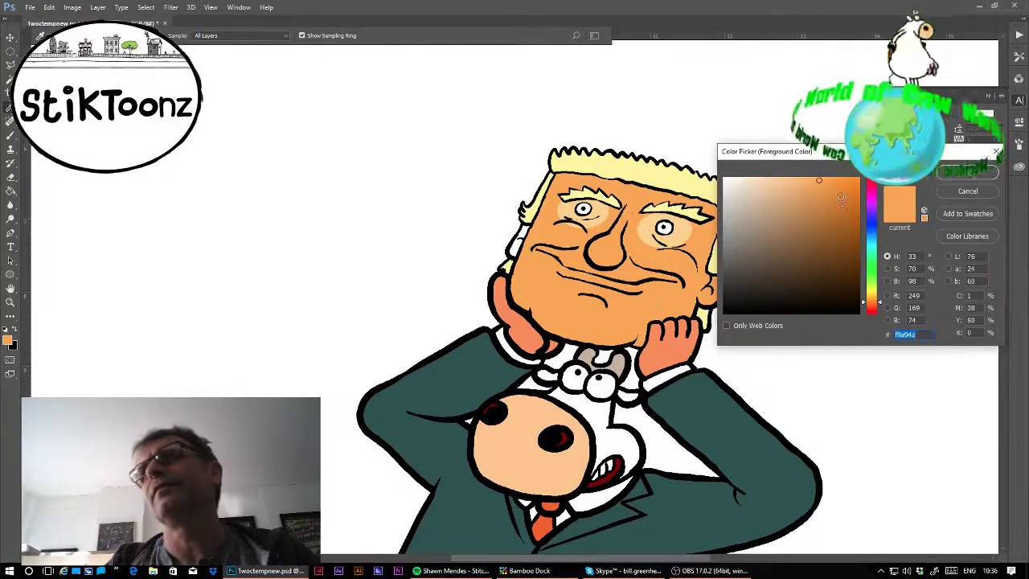
pyautogui.press('Return')
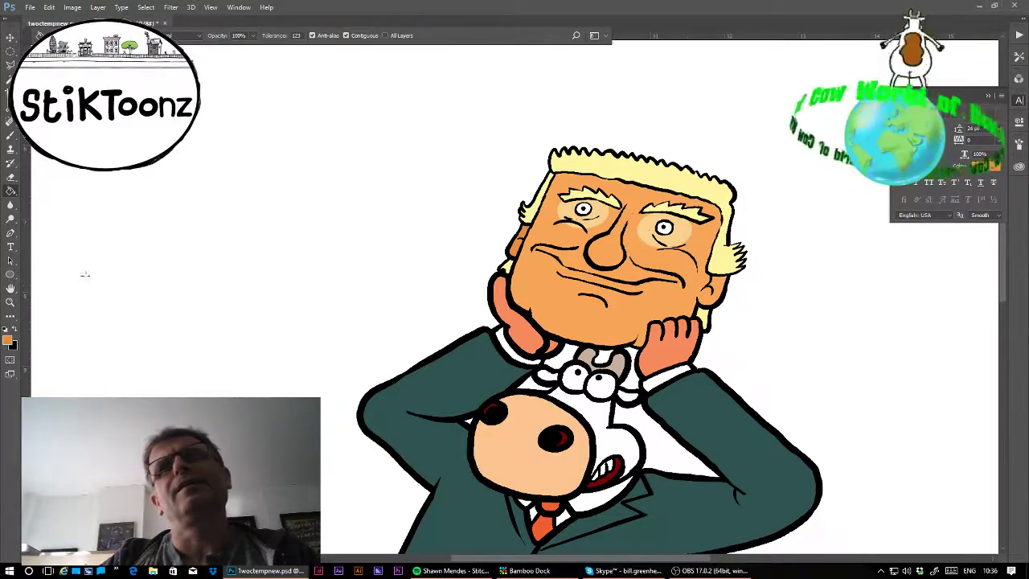
# - Switch to the Brush with white as the foreground colour for close work on the man's face
pyautogui.click(11, 302)
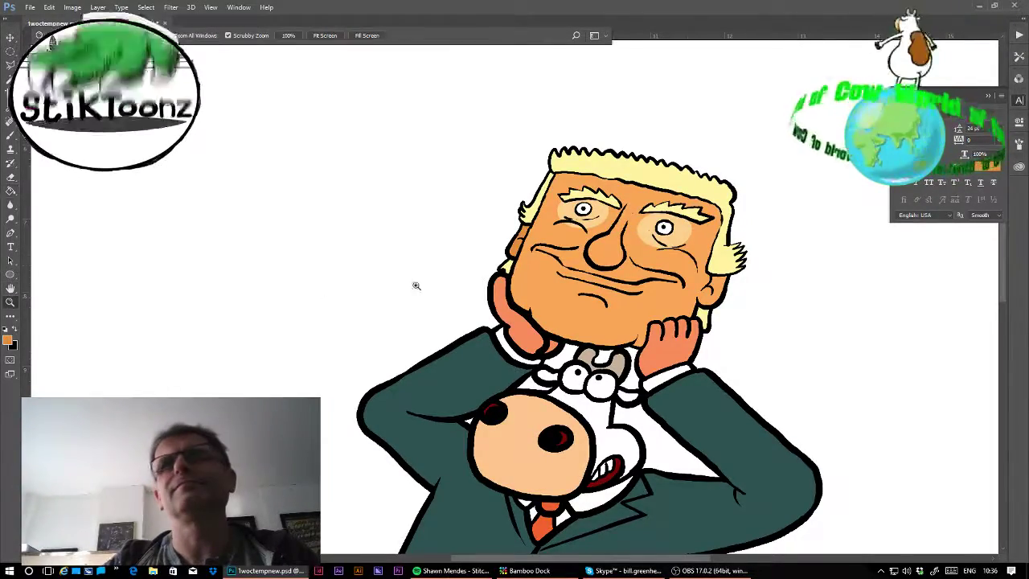
pyautogui.click(604, 198)
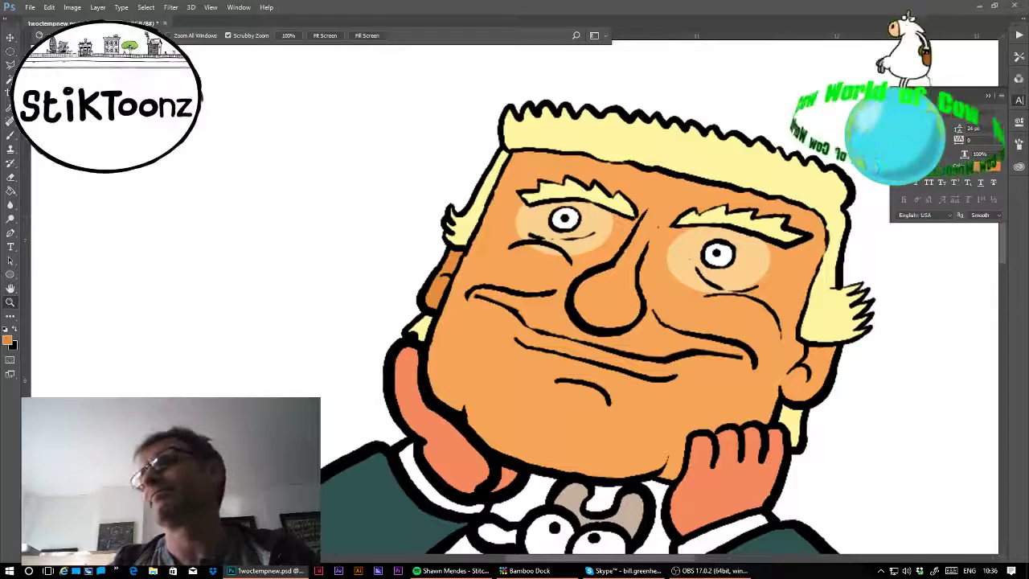
pyautogui.press('d')
pyautogui.press('x')
pyautogui.press('b')
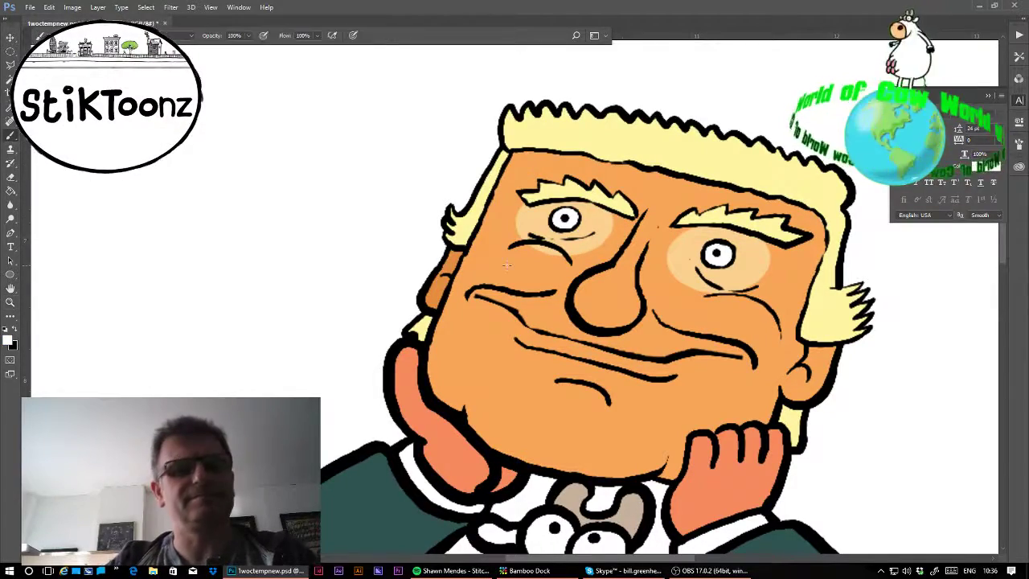
# - Paint soft white highlights at 30% opacity on the orange face's nose, chin and lips
pyautogui.moveTo(602, 286); pyautogui.dragTo(599, 290)
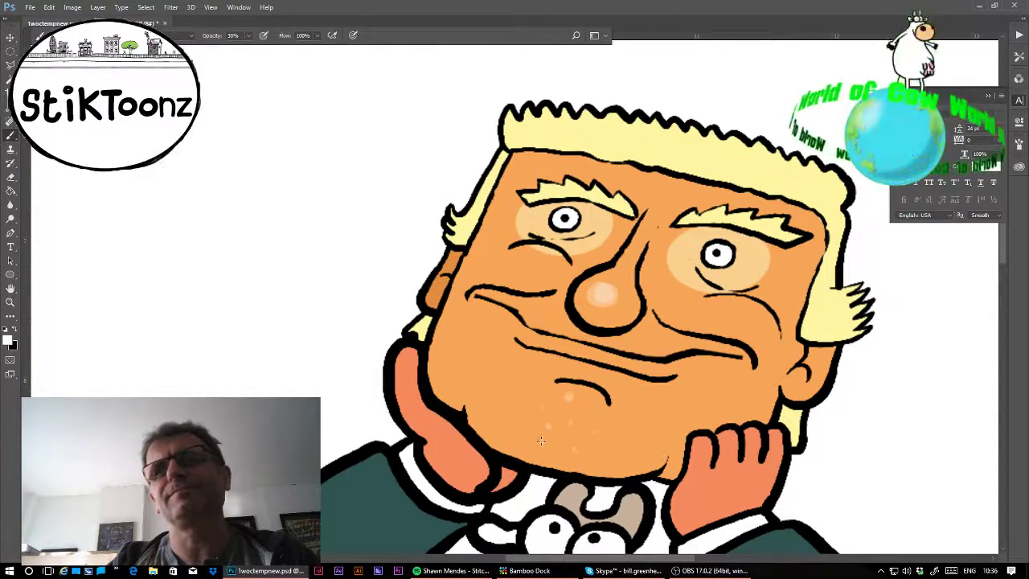
pyautogui.moveTo(544, 384)
pyautogui.mouseDown()
pyautogui.moveTo(594, 381)
pyautogui.moveTo(612, 409)
pyautogui.mouseUp()
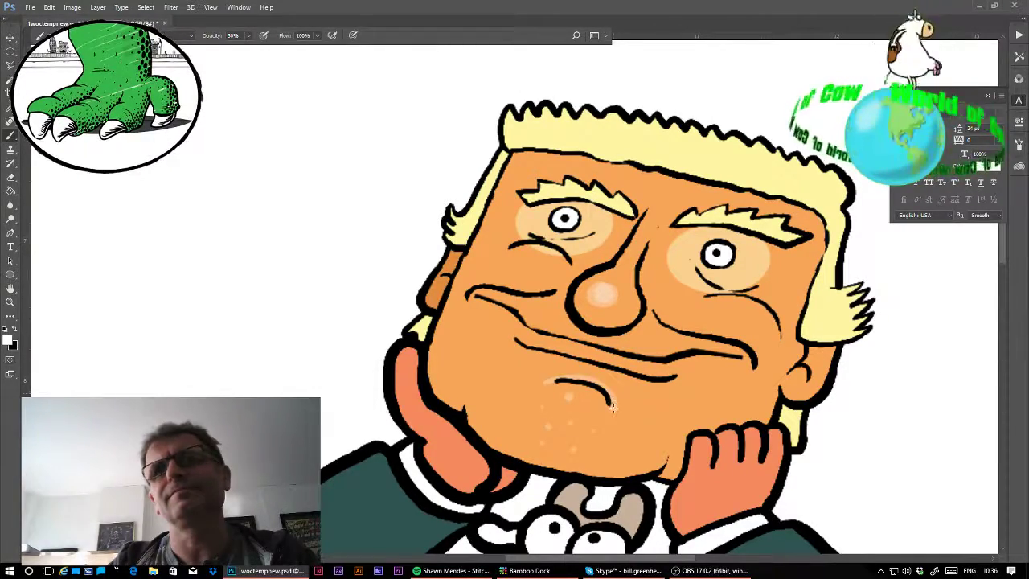
pyautogui.moveTo(545, 384); pyautogui.dragTo(527, 389)
pyautogui.moveTo(530, 336)
pyautogui.mouseDown()
pyautogui.moveTo(669, 372)
pyautogui.moveTo(554, 338)
pyautogui.moveTo(500, 304)
pyautogui.moveTo(524, 317)
pyautogui.mouseUp()
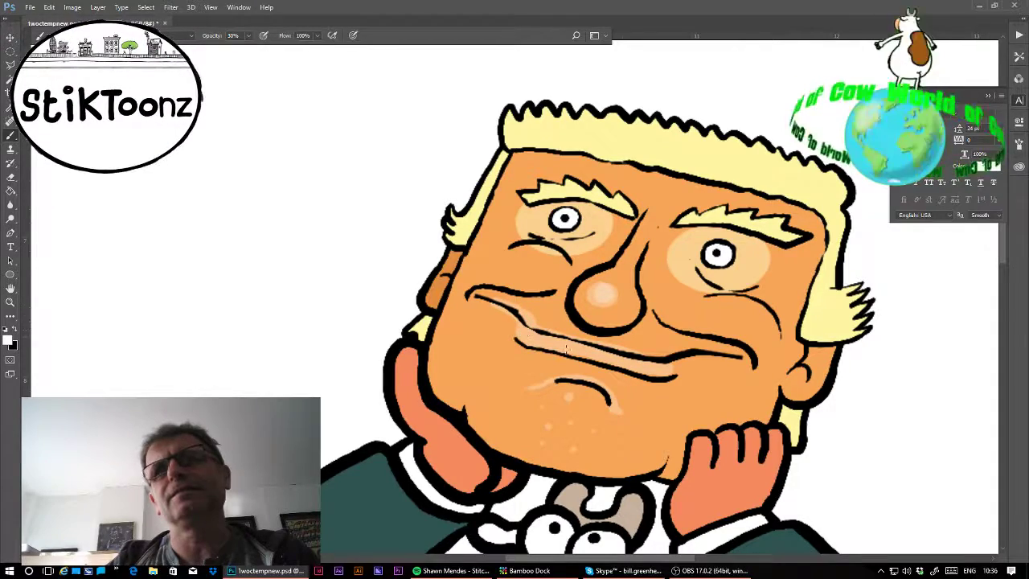
pyautogui.moveTo(650, 372)
pyautogui.mouseDown()
pyautogui.moveTo(661, 365)
pyautogui.moveTo(640, 355)
pyautogui.moveTo(731, 356)
pyautogui.mouseUp()
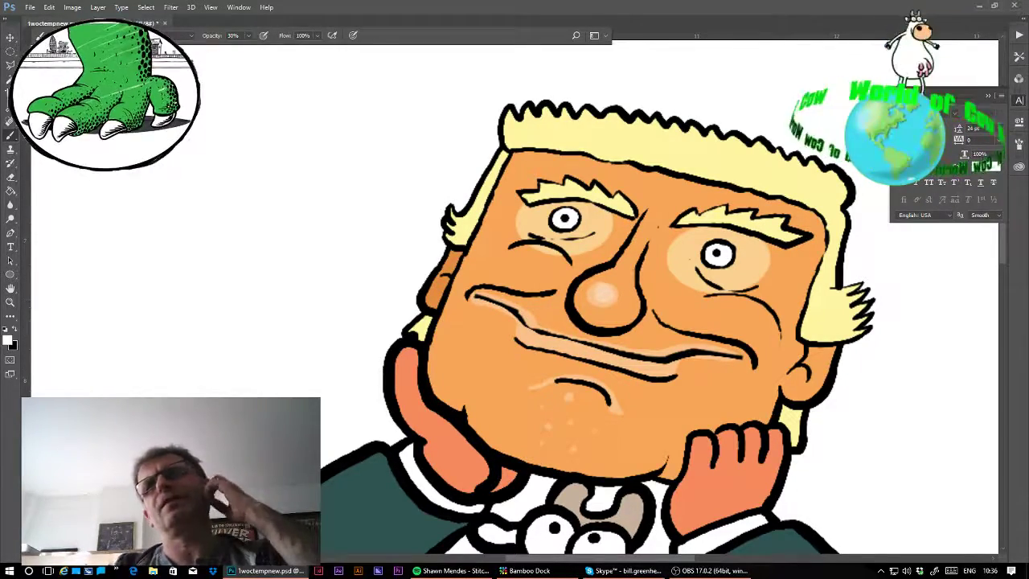
pyautogui.scroll(-7, 463, 332)
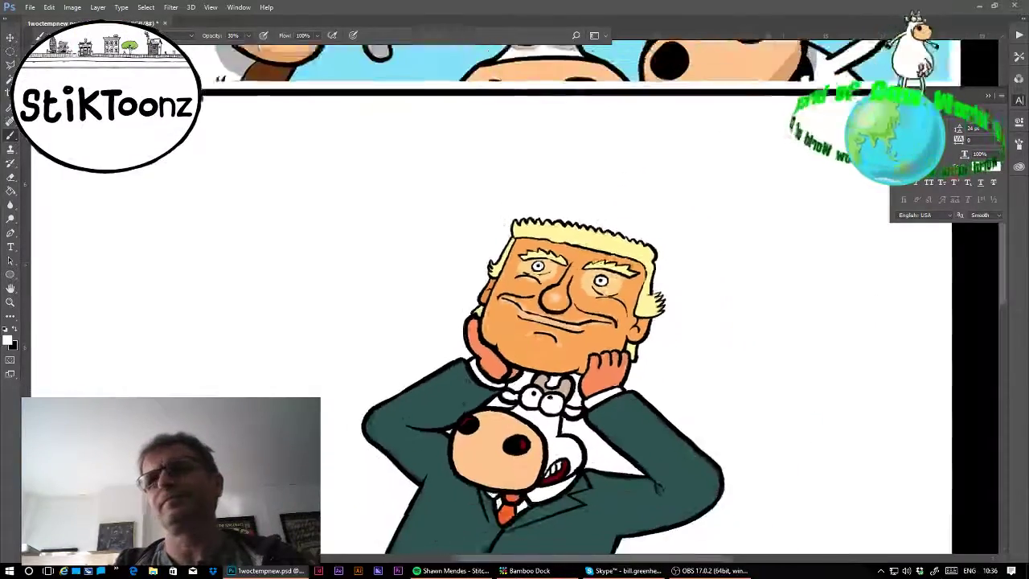
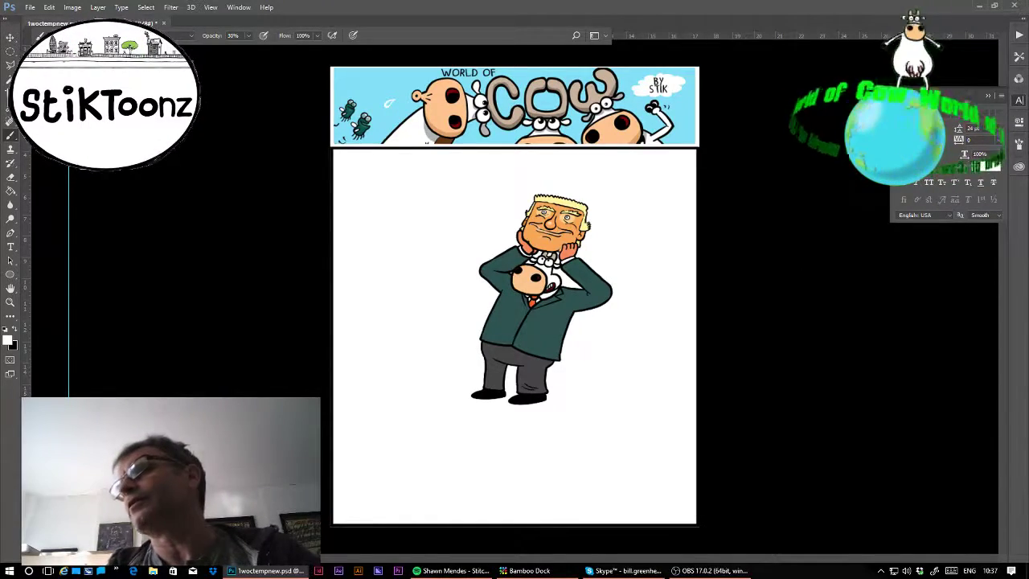
# - Check what the trump layer group contains by switching its visibility off and on
pyautogui.moveTo(1021, 271)
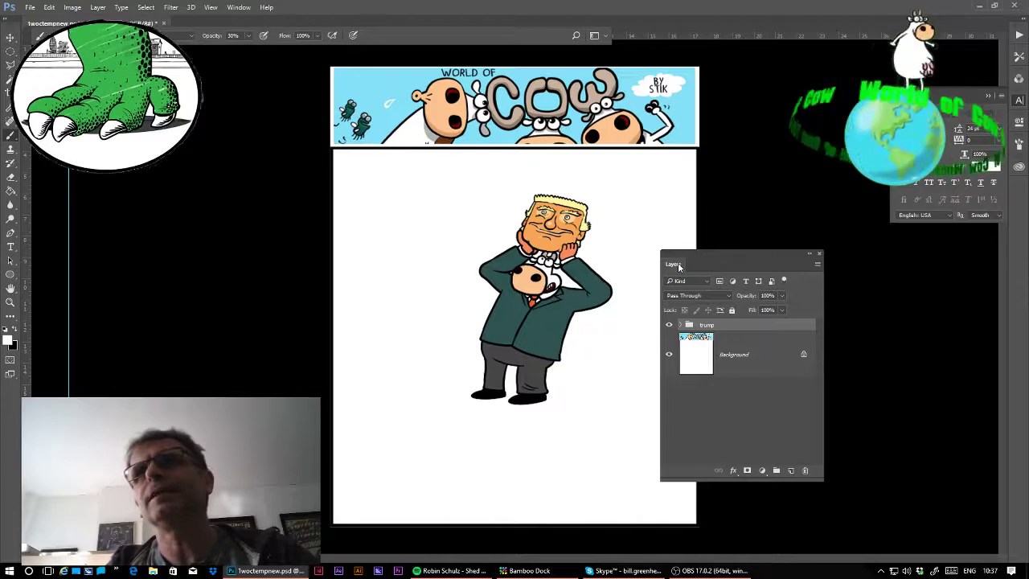
pyautogui.click(668, 325)
pyautogui.click(668, 326)
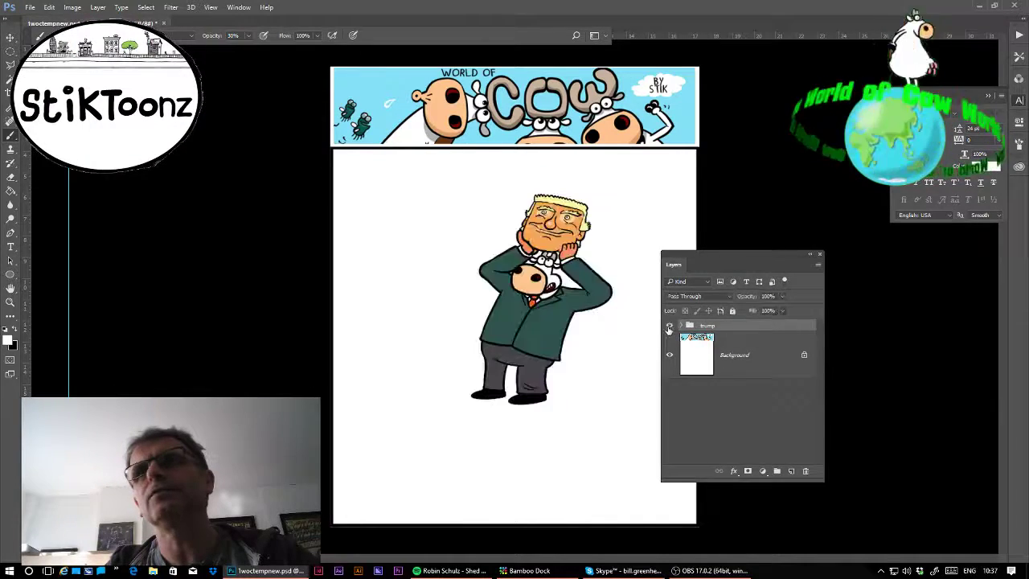
pyautogui.click(668, 325)
pyautogui.click(668, 326)
# - Inspect the layers inside the trump group by toggling Layer 2 copy and Layer 3, and collapse the group again
pyautogui.moveTo(742, 264); pyautogui.dragTo(569, 257)
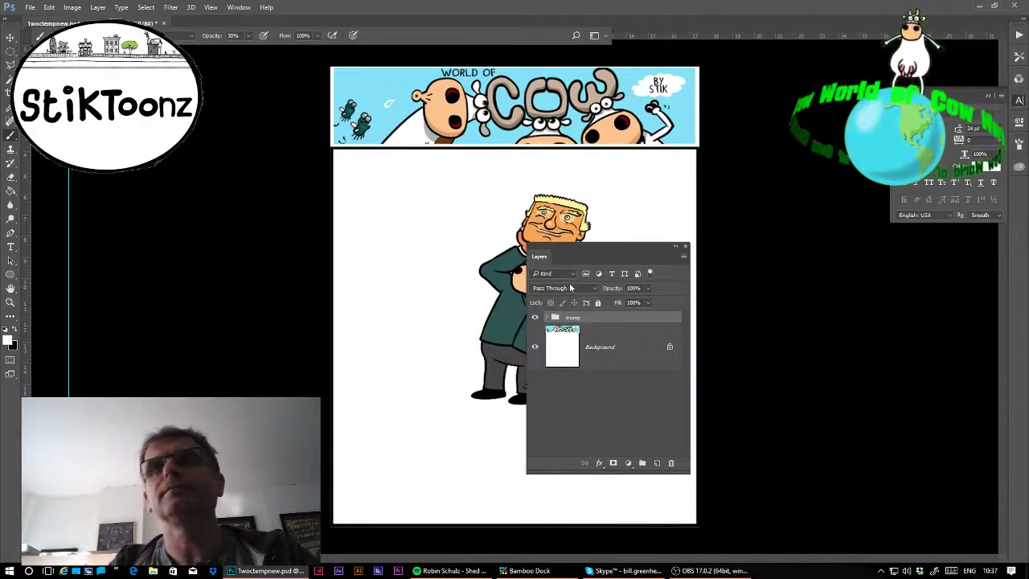
pyautogui.click(547, 317)
pyautogui.moveTo(686, 357)
pyautogui.mouseDown()
pyautogui.moveTo(687, 399)
pyautogui.moveTo(690, 357)
pyautogui.mouseUp()
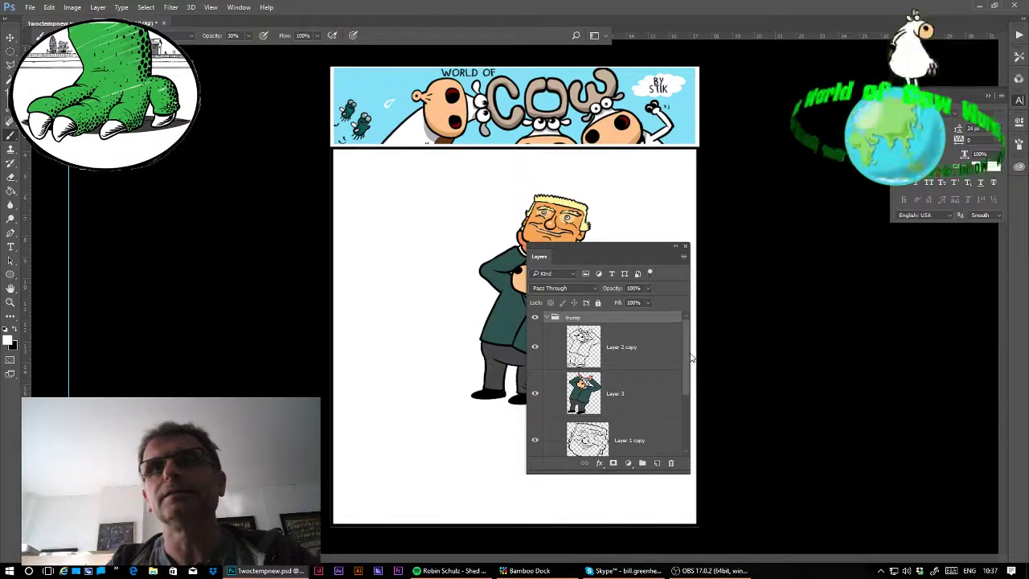
pyautogui.click(534, 348)
pyautogui.click(534, 393)
pyautogui.click(535, 393)
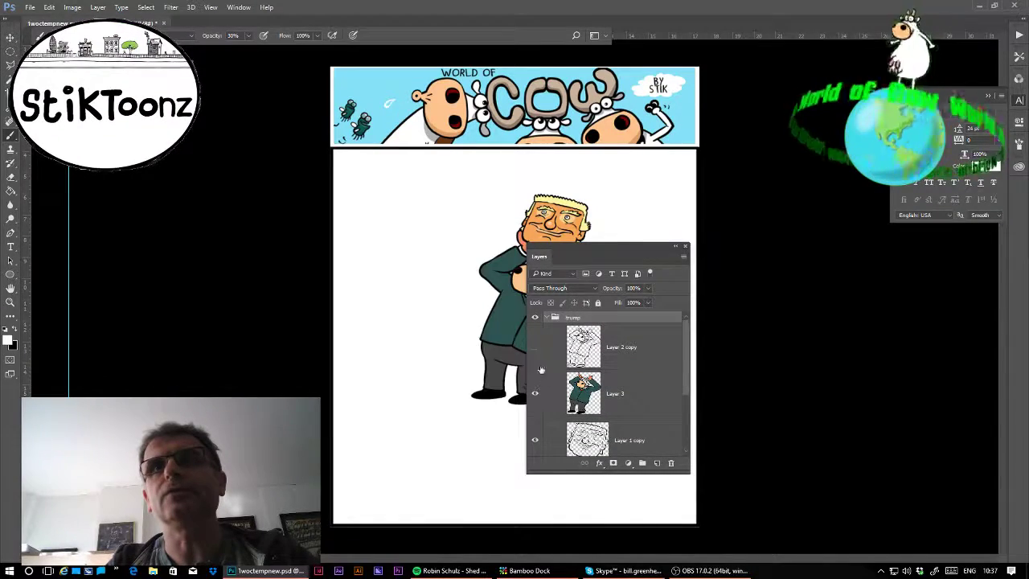
pyautogui.click(534, 348)
pyautogui.click(547, 317)
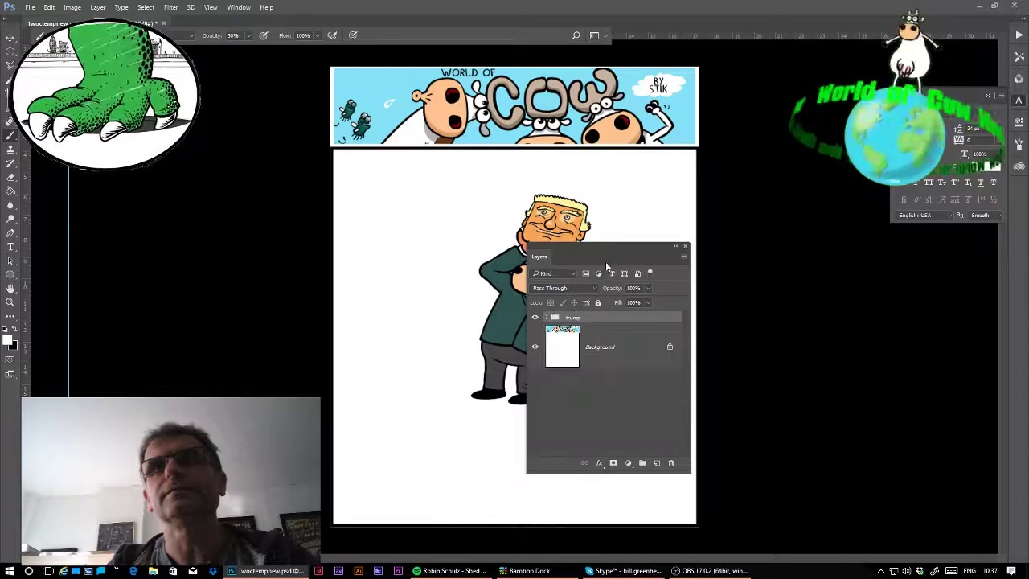
pyautogui.moveTo(592, 249); pyautogui.dragTo(1014, 378)
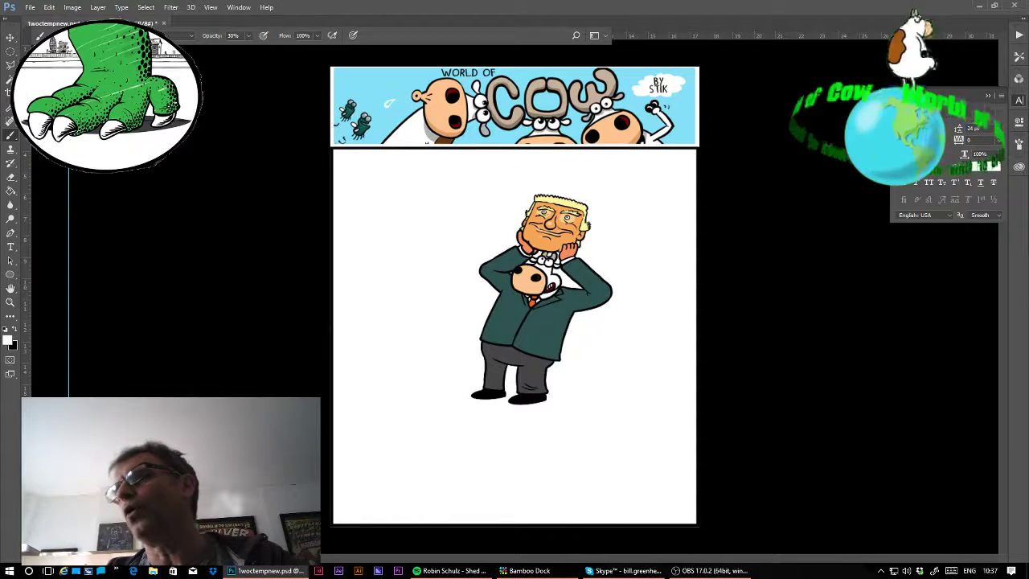
# - Clear the trump figure off the page and set the brush to black at 100% opacity
pyautogui.press('Delete')
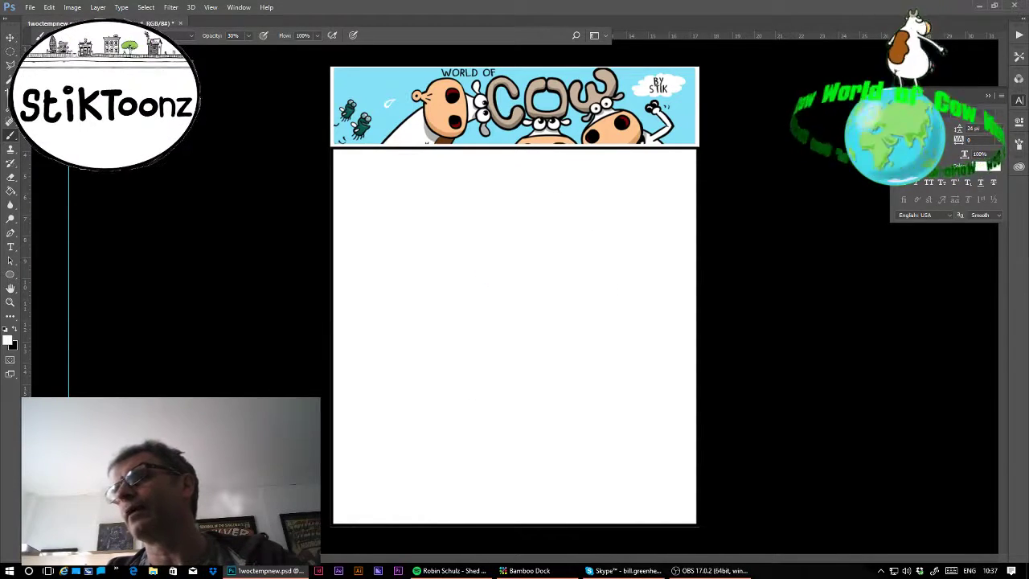
pyautogui.click(12, 303)
pyautogui.moveTo(380, 310); pyautogui.dragTo(426, 322)
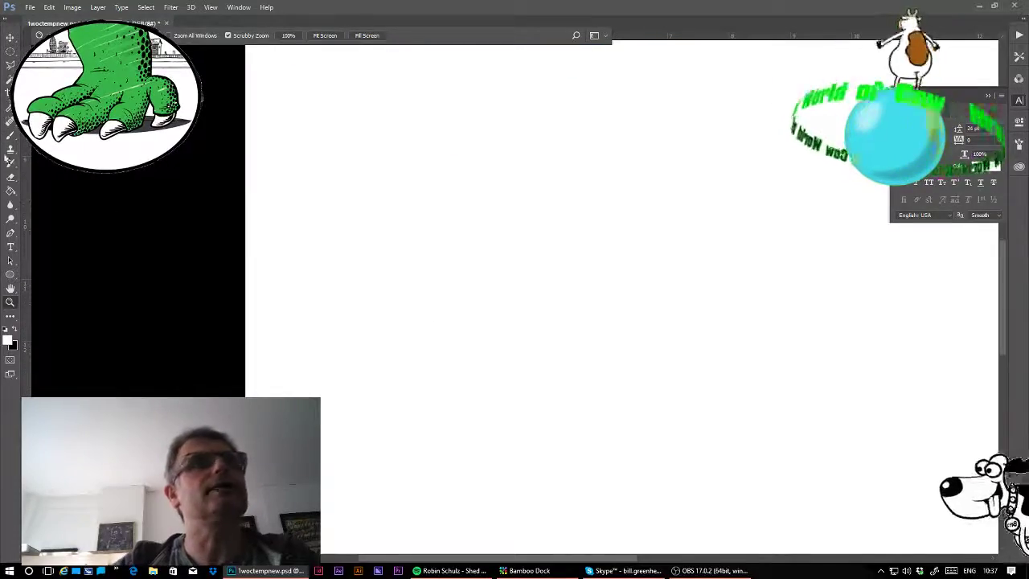
pyautogui.click(10, 135)
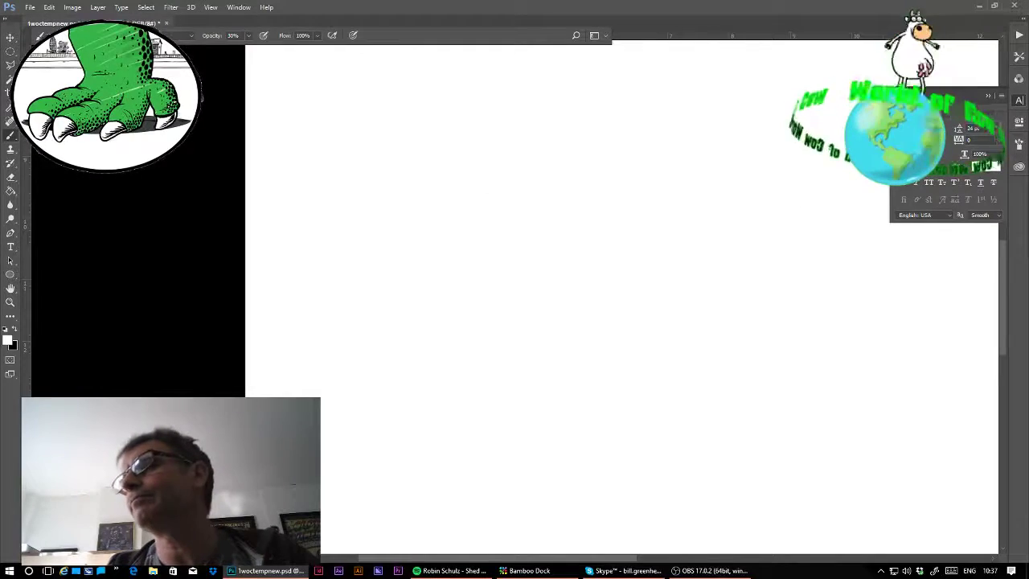
pyautogui.press('x')
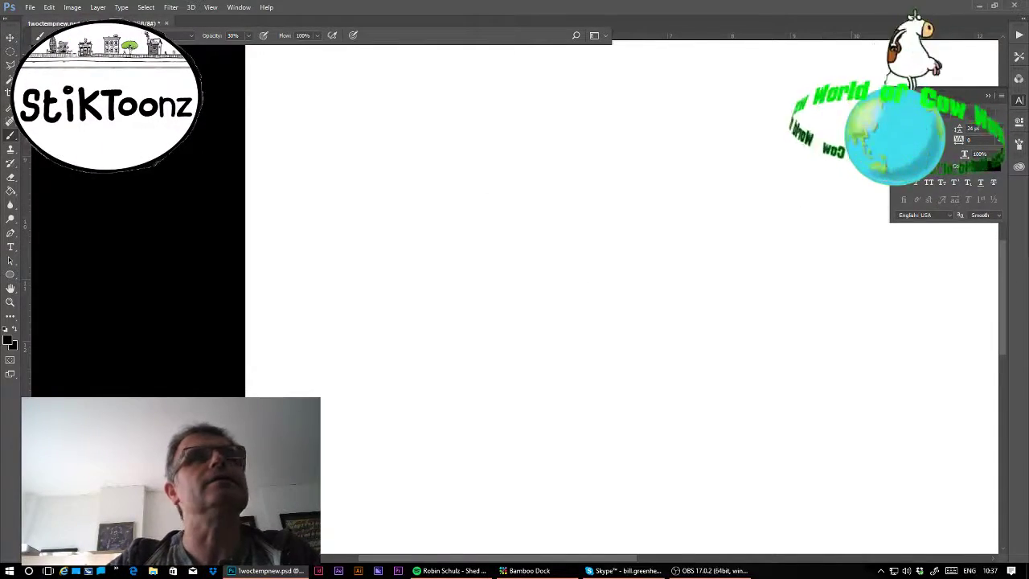
pyautogui.click(248, 36)
pyautogui.moveTo(265, 49); pyautogui.dragTo(298, 53)
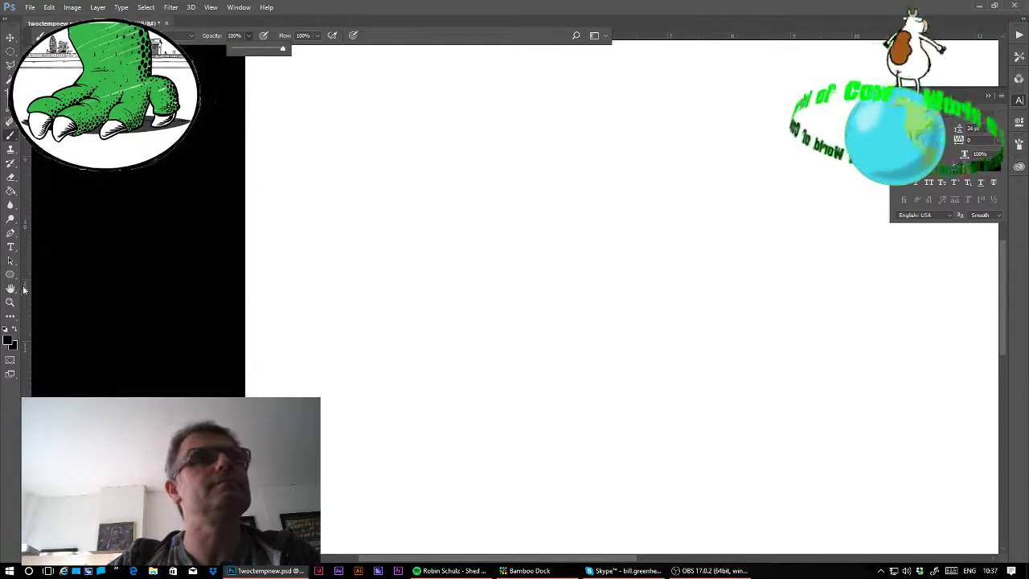
# - Draw two overlapping round cartoon eyes with thick black outlines and a small black pupil in each
pyautogui.click(12, 302)
pyautogui.moveTo(545, 159); pyautogui.dragTo(572, 167)
pyautogui.hotkey('ctrl', 'z')
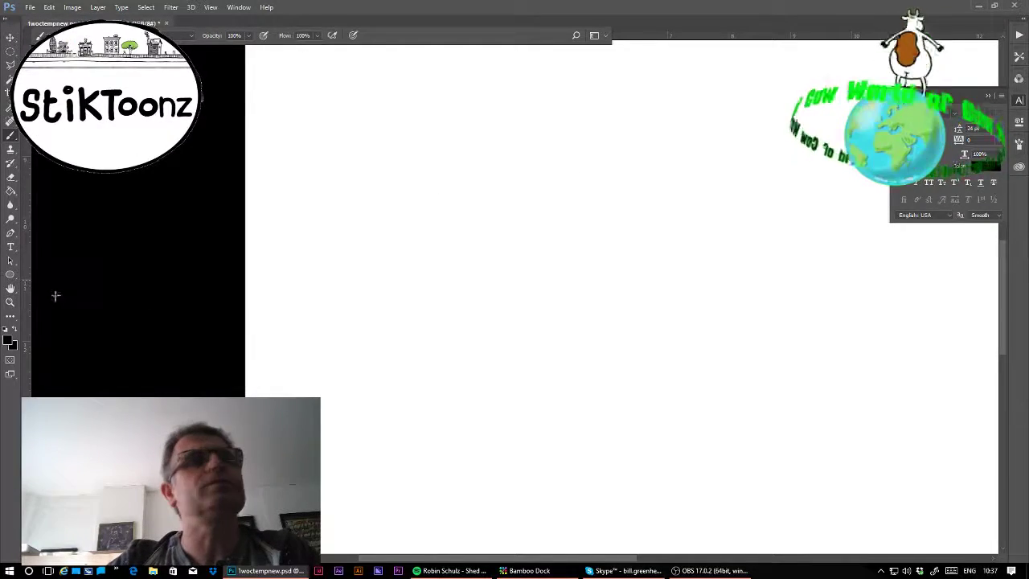
pyautogui.press('z')
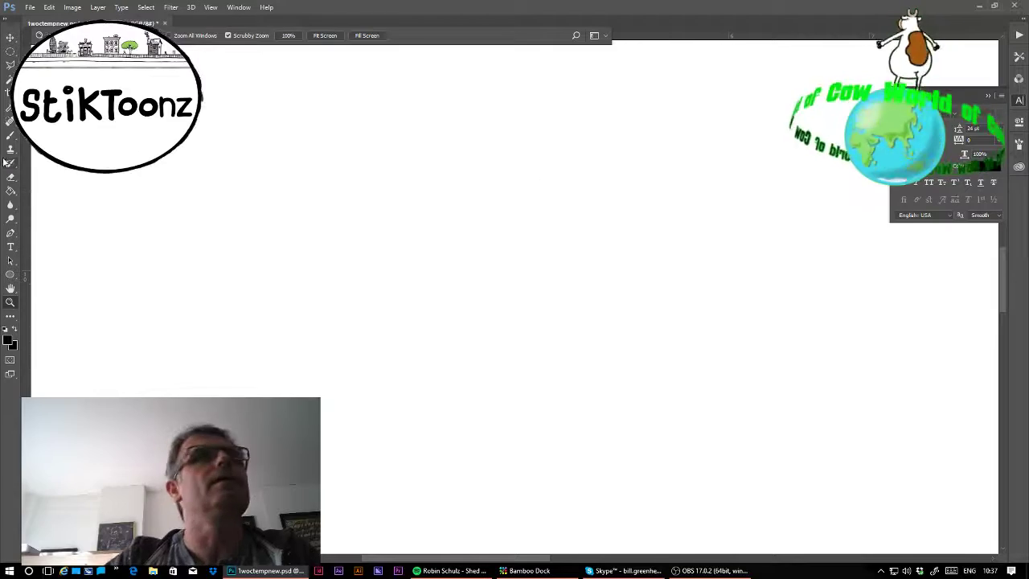
pyautogui.press('b')
pyautogui.moveTo(447, 186)
pyautogui.mouseDown()
pyautogui.moveTo(432, 175)
pyautogui.moveTo(394, 190)
pyautogui.moveTo(380, 217)
pyautogui.moveTo(389, 240)
pyautogui.moveTo(418, 261)
pyautogui.moveTo(448, 255)
pyautogui.moveTo(464, 234)
pyautogui.moveTo(459, 198)
pyautogui.moveTo(438, 176)
pyautogui.moveTo(488, 154)
pyautogui.moveTo(523, 164)
pyautogui.moveTo(537, 221)
pyautogui.moveTo(479, 240)
pyautogui.moveTo(430, 214)
pyautogui.mouseUp()
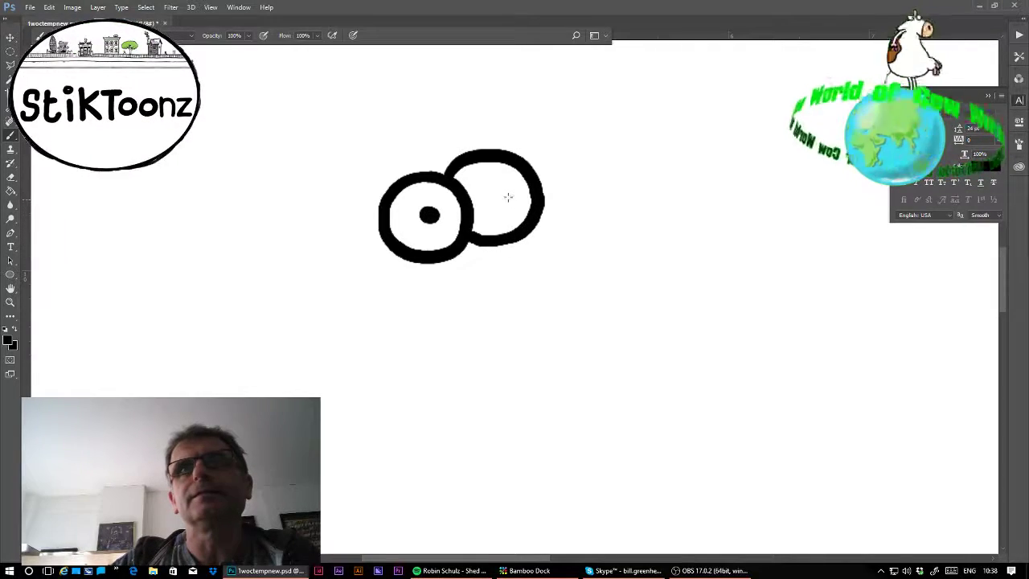
pyautogui.moveTo(503, 191); pyautogui.dragTo(498, 191)
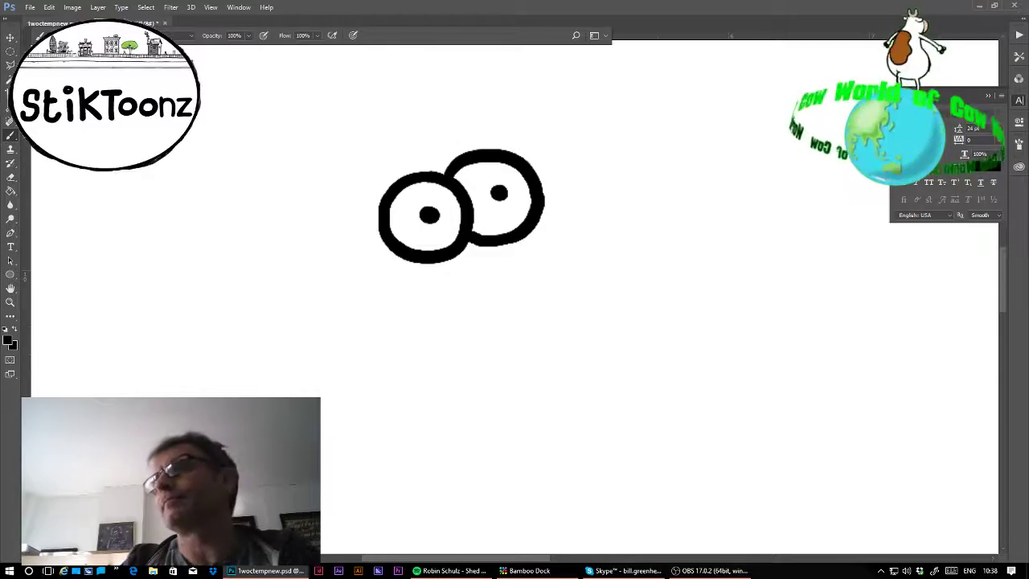
# - Examine the size and placement of the drawn eyes on the whole page
pyautogui.hotkey('ctrl', '-')
pyautogui.hotkey('ctrl', '-')
pyautogui.hotkey('ctrl', '-')
pyautogui.hotkey('ctrl', '-')
pyautogui.hotkey('ctrl', '-')
pyautogui.hotkey('ctrl', '+')
pyautogui.hotkey('ctrl', '+')
pyautogui.hotkey('ctrl', '+')
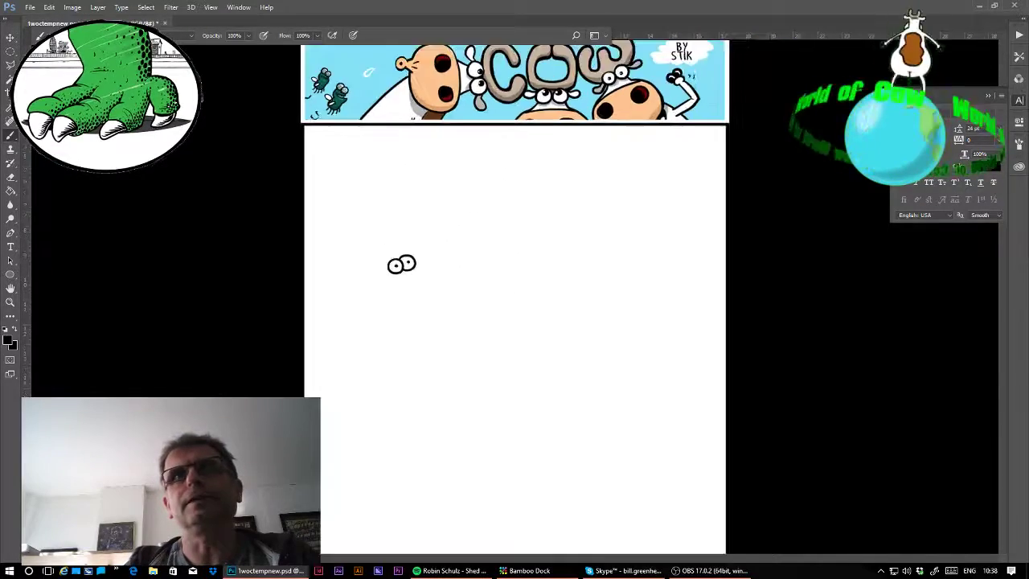
pyautogui.moveTo(427, 176); pyautogui.dragTo(588, 261)
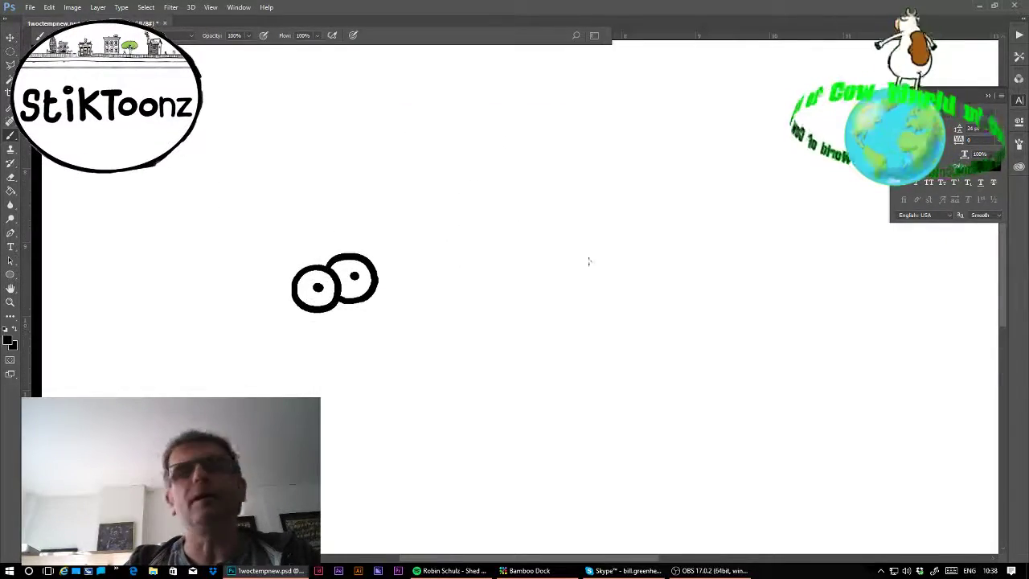
# - Draw two rounded horns above the eyes and a floppy ear with an inner fold beside the nearer eye
pyautogui.click(10, 301)
pyautogui.moveTo(304, 261); pyautogui.dragTo(328, 281)
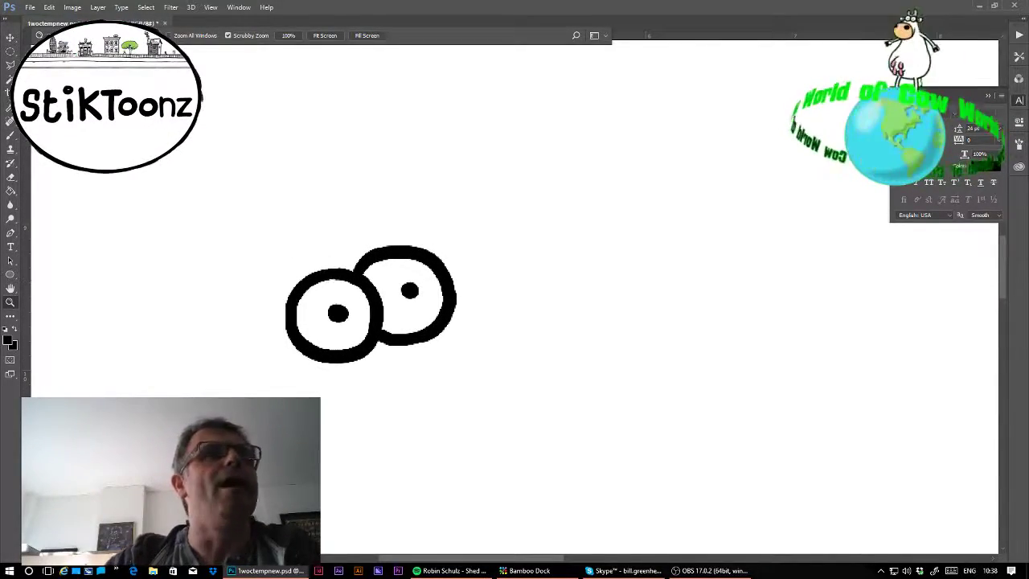
pyautogui.click(12, 137)
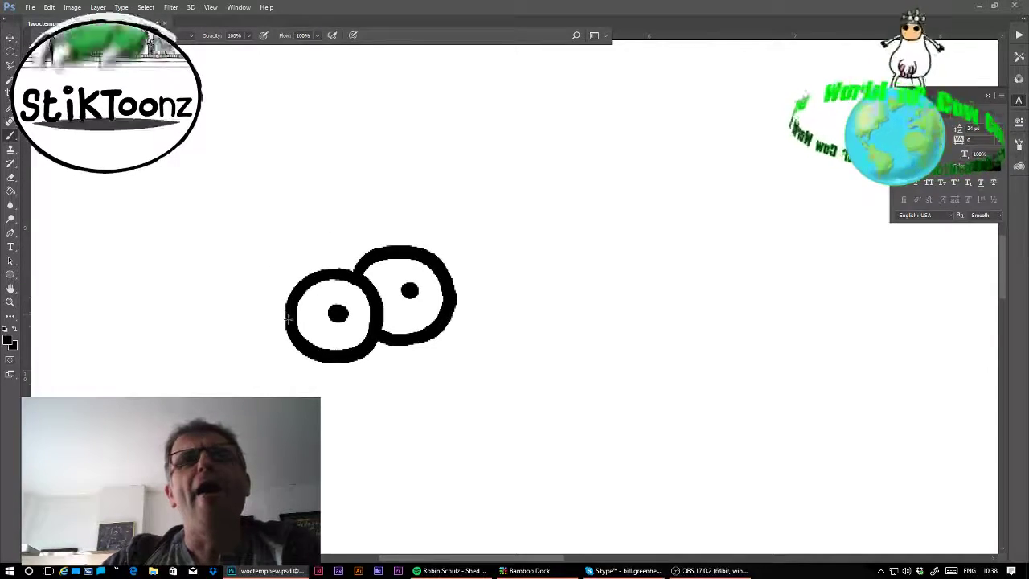
pyautogui.moveTo(289, 324)
pyautogui.mouseDown()
pyautogui.moveTo(252, 254)
pyautogui.moveTo(256, 235)
pyautogui.moveTo(278, 232)
pyautogui.moveTo(306, 264)
pyautogui.moveTo(344, 255)
pyautogui.moveTo(353, 247)
pyautogui.moveTo(341, 208)
pyautogui.moveTo(369, 196)
pyautogui.moveTo(394, 251)
pyautogui.mouseUp()
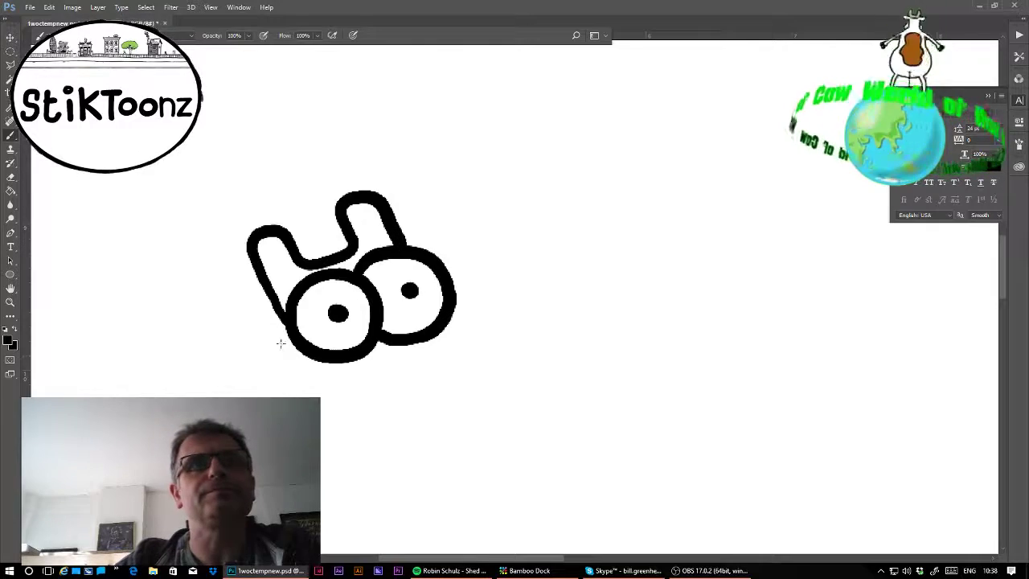
pyautogui.moveTo(288, 338)
pyautogui.mouseDown()
pyautogui.moveTo(229, 360)
pyautogui.moveTo(219, 374)
pyautogui.moveTo(238, 390)
pyautogui.moveTo(295, 376)
pyautogui.moveTo(303, 360)
pyautogui.moveTo(291, 357)
pyautogui.moveTo(246, 372)
pyautogui.mouseUp()
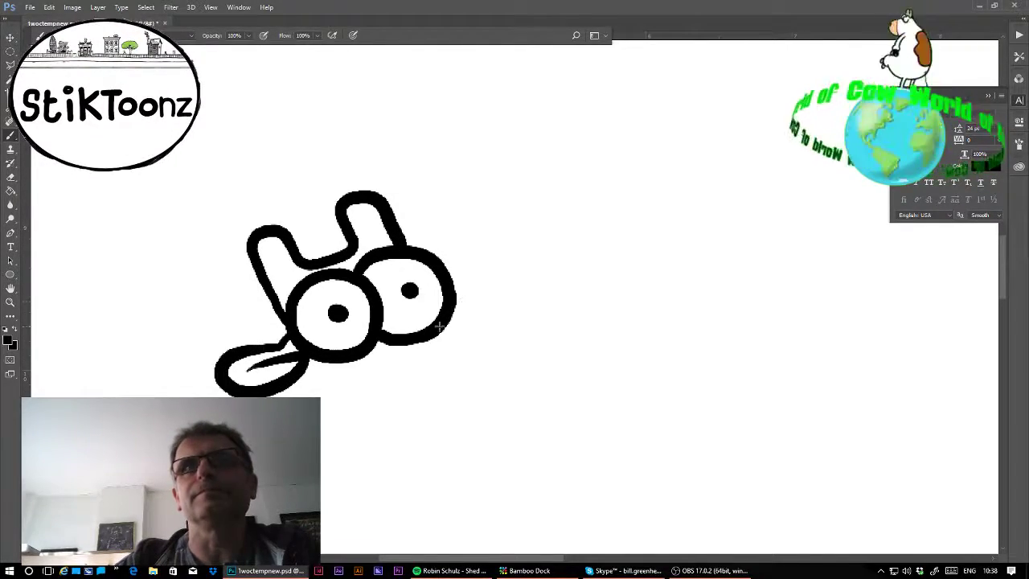
# - Draw a short sloping snout line out from the farther eye and add drooping eyelid lines across both eyes
pyautogui.moveTo(442, 323); pyautogui.dragTo(511, 345)
pyautogui.moveTo(663, 399); pyautogui.dragTo(617, 232)
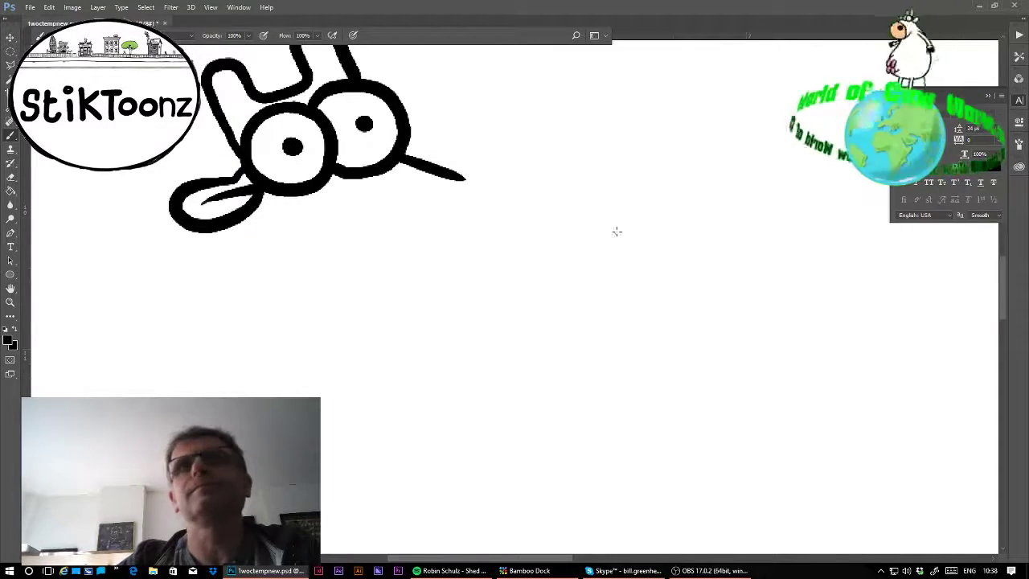
pyautogui.moveTo(454, 175); pyautogui.dragTo(468, 178)
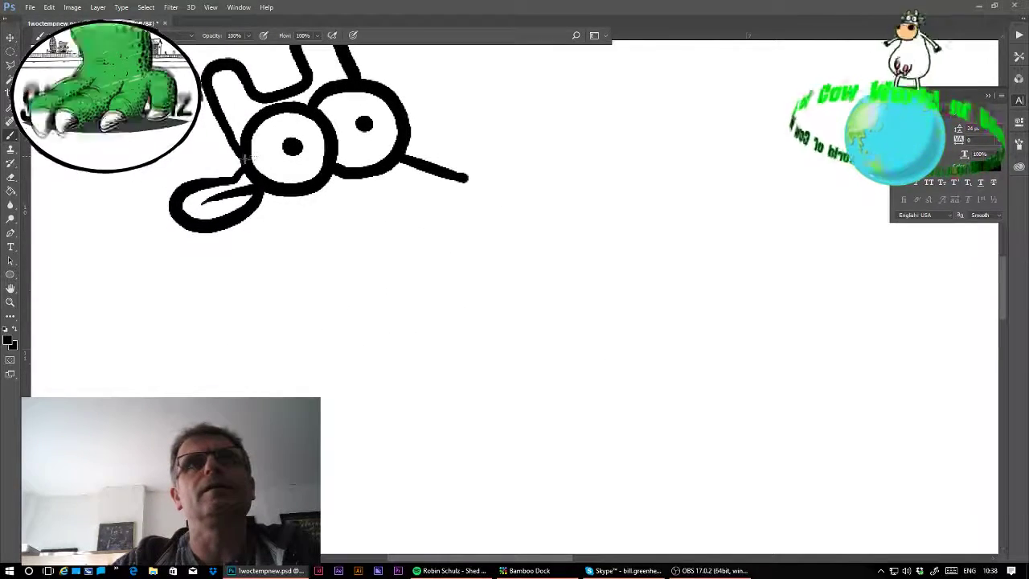
pyautogui.moveTo(243, 159); pyautogui.dragTo(396, 111)
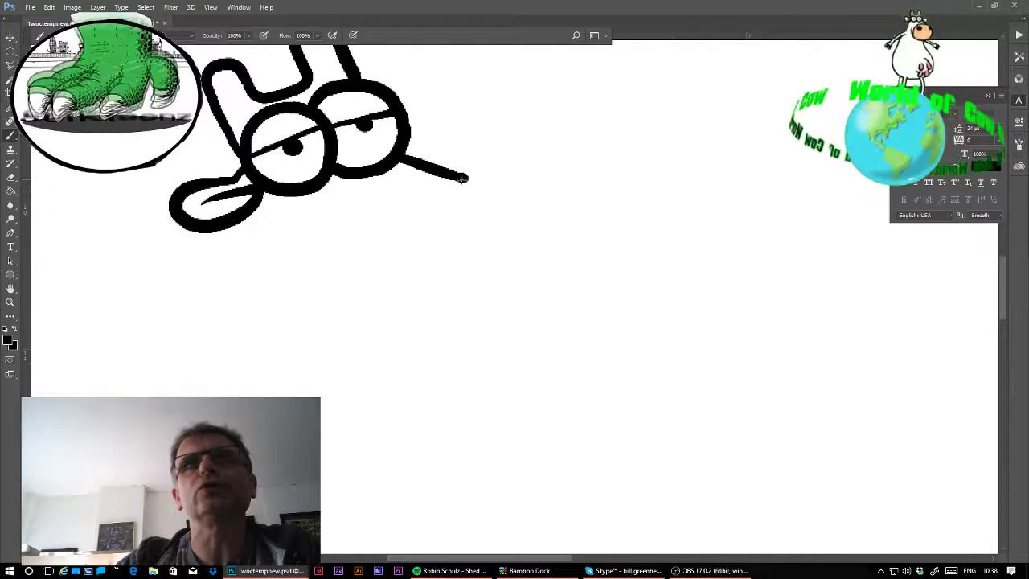
# - Draw the cow's large round muzzle from the end of the snout line and add two nostrils partly filled with black
pyautogui.moveTo(462, 178)
pyautogui.mouseDown()
pyautogui.moveTo(527, 165)
pyautogui.moveTo(613, 197)
pyautogui.moveTo(651, 247)
pyautogui.moveTo(658, 277)
pyautogui.mouseUp()
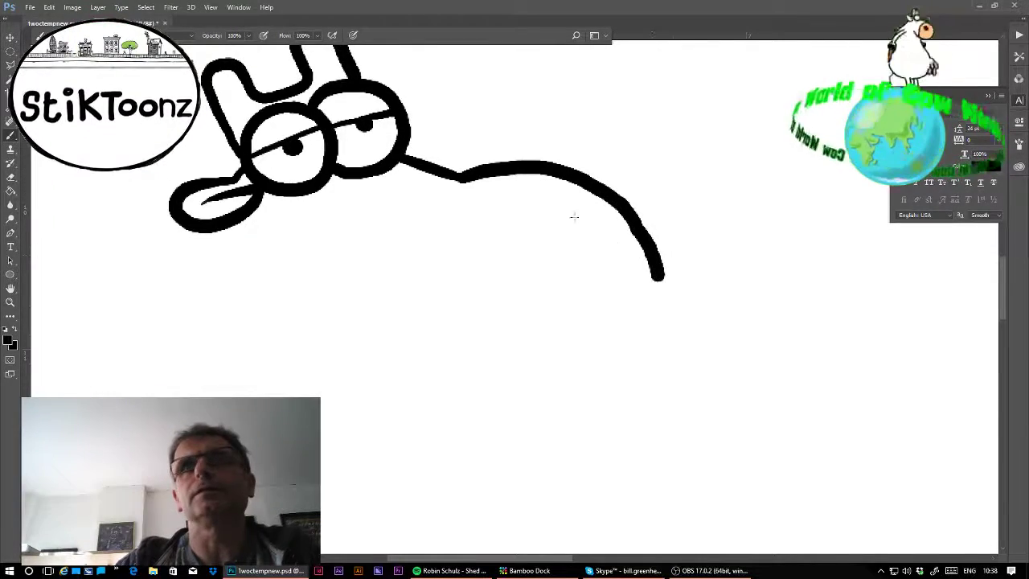
pyautogui.hotkey('ctrl', 'z')
pyautogui.moveTo(455, 176)
pyautogui.mouseDown()
pyautogui.moveTo(550, 164)
pyautogui.moveTo(639, 186)
pyautogui.moveTo(696, 298)
pyautogui.moveTo(602, 432)
pyautogui.moveTo(457, 457)
pyautogui.mouseUp()
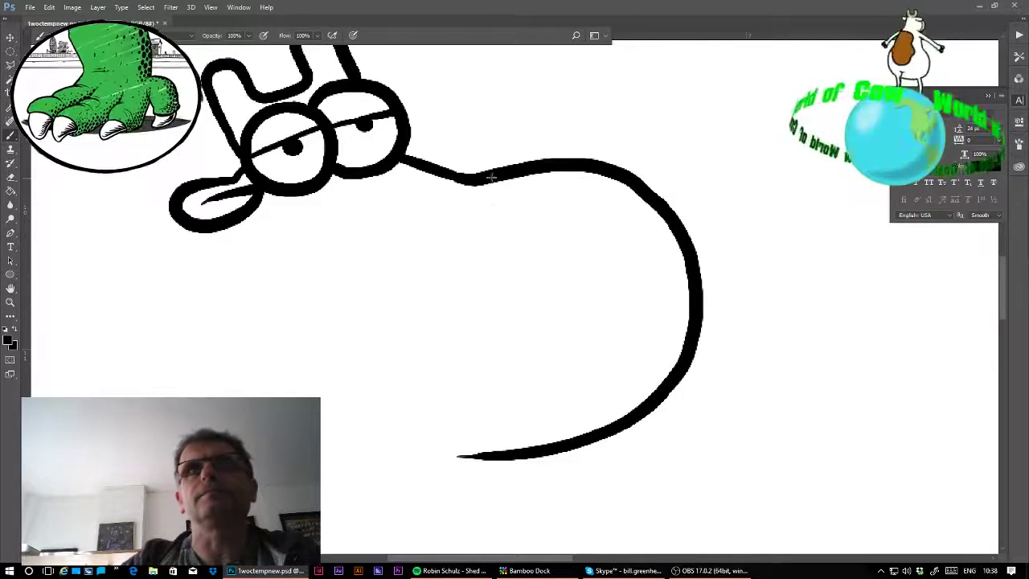
pyautogui.moveTo(490, 177)
pyautogui.mouseDown()
pyautogui.moveTo(406, 212)
pyautogui.moveTo(378, 248)
pyautogui.moveTo(369, 287)
pyautogui.moveTo(387, 371)
pyautogui.moveTo(410, 402)
pyautogui.moveTo(473, 435)
pyautogui.mouseUp()
pyautogui.hotkey('ctrl', 'z')
pyautogui.moveTo(481, 178)
pyautogui.mouseDown()
pyautogui.moveTo(370, 373)
pyautogui.moveTo(551, 438)
pyautogui.moveTo(432, 444)
pyautogui.moveTo(440, 450)
pyautogui.moveTo(420, 434)
pyautogui.moveTo(494, 455)
pyautogui.moveTo(433, 442)
pyautogui.mouseUp()
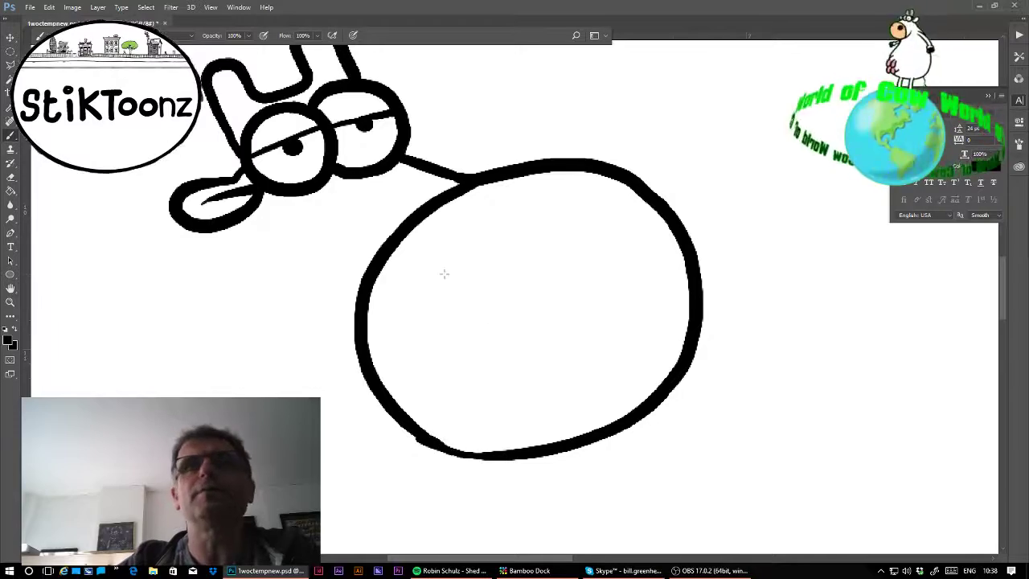
pyautogui.moveTo(471, 254)
pyautogui.mouseDown()
pyautogui.moveTo(427, 266)
pyautogui.moveTo(416, 292)
pyautogui.moveTo(443, 308)
pyautogui.moveTo(481, 288)
pyautogui.moveTo(455, 273)
pyautogui.mouseUp()
pyautogui.moveTo(623, 178)
pyautogui.mouseDown()
pyautogui.moveTo(606, 217)
pyautogui.moveTo(628, 229)
pyautogui.moveTo(649, 219)
pyautogui.moveTo(644, 202)
pyautogui.moveTo(614, 197)
pyautogui.moveTo(634, 211)
pyautogui.moveTo(614, 214)
pyautogui.moveTo(612, 204)
pyautogui.moveTo(636, 217)
pyautogui.mouseUp()
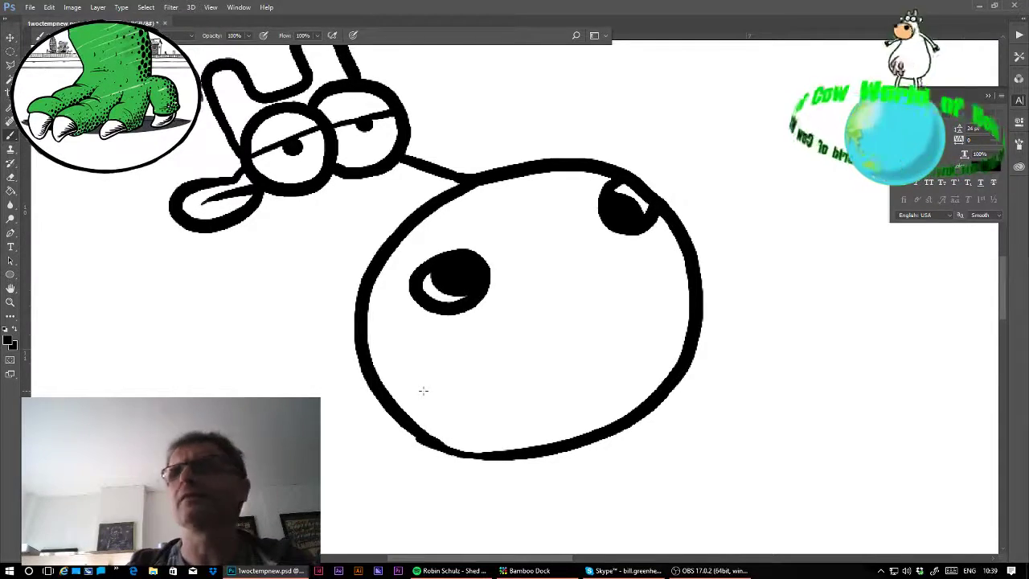
# - Draw a curved cheek line behind the muzzle and a curved mouth line joining it to the muzzle's lower edge
pyautogui.moveTo(618, 404)
pyautogui.mouseDown()
pyautogui.moveTo(815, 249)
pyautogui.moveTo(785, 344)
pyautogui.mouseUp()
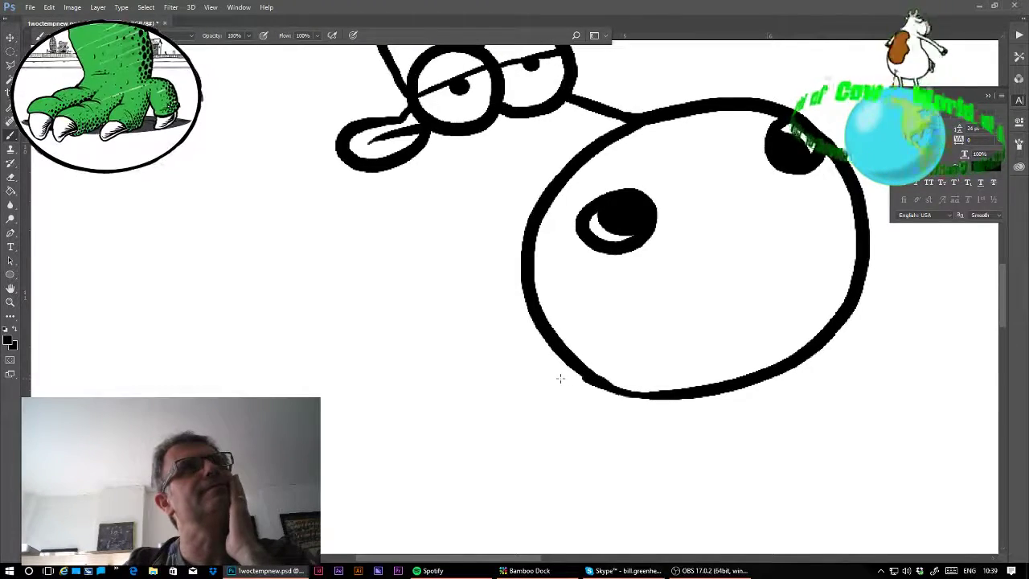
pyautogui.moveTo(590, 379)
pyautogui.mouseDown()
pyautogui.moveTo(461, 350)
pyautogui.moveTo(322, 339)
pyautogui.mouseUp()
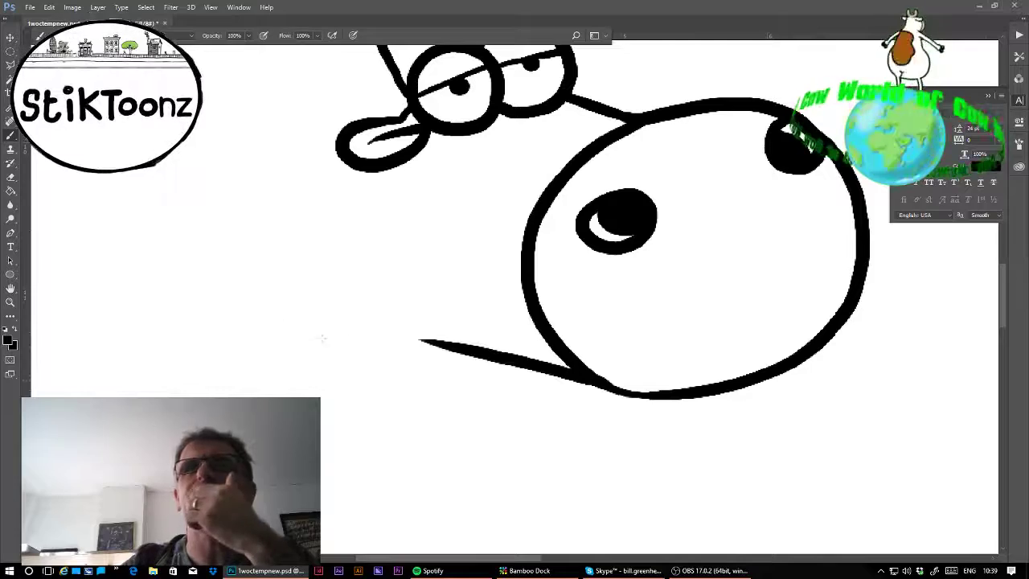
pyautogui.hotkey('ctrl', 'z')
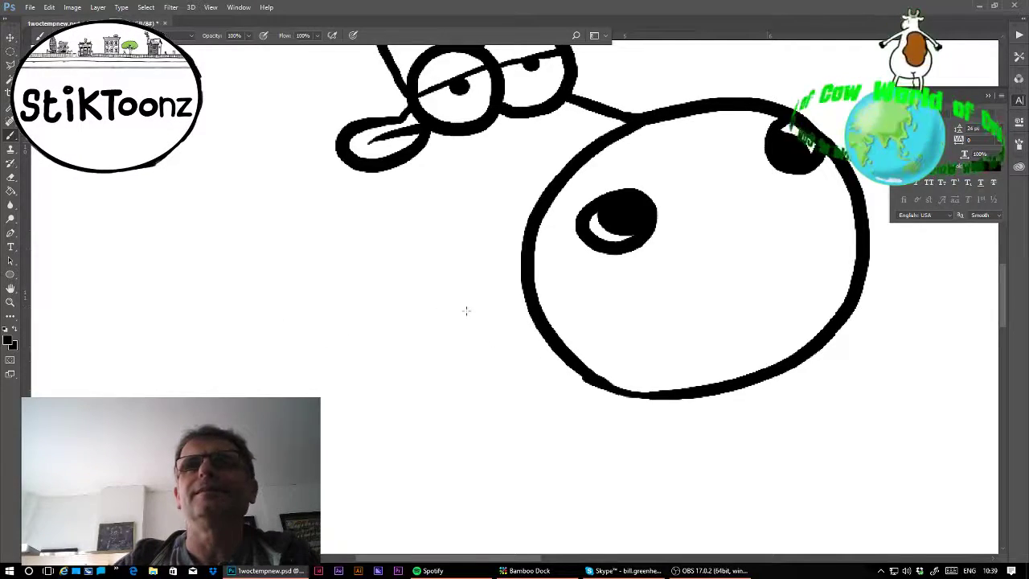
pyautogui.moveTo(447, 253); pyautogui.dragTo(393, 393)
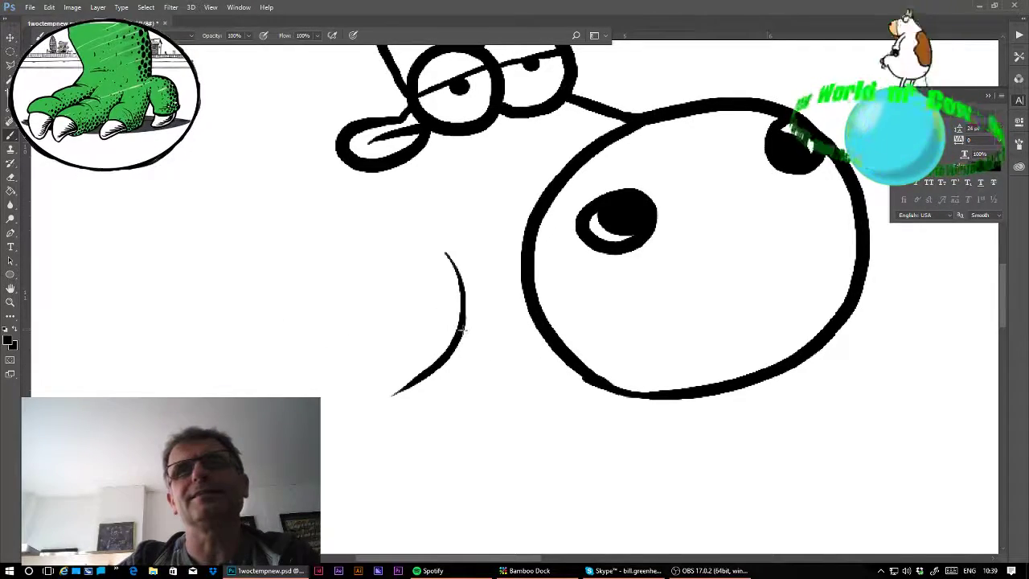
pyautogui.moveTo(461, 325)
pyautogui.mouseDown()
pyautogui.moveTo(499, 358)
pyautogui.moveTo(577, 376)
pyautogui.mouseUp()
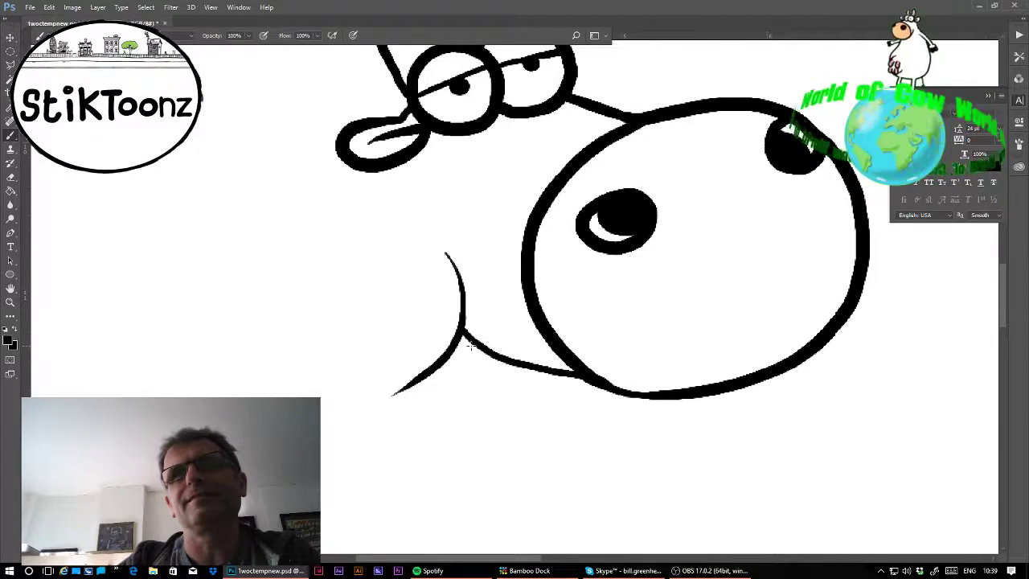
# - Add a jagged beard tuft under the mouth line and a second ear with an inner fold beside the farther eye
pyautogui.moveTo(460, 344)
pyautogui.mouseDown()
pyautogui.moveTo(451, 368)
pyautogui.moveTo(466, 363)
pyautogui.moveTo(481, 392)
pyautogui.moveTo(484, 379)
pyautogui.mouseUp()
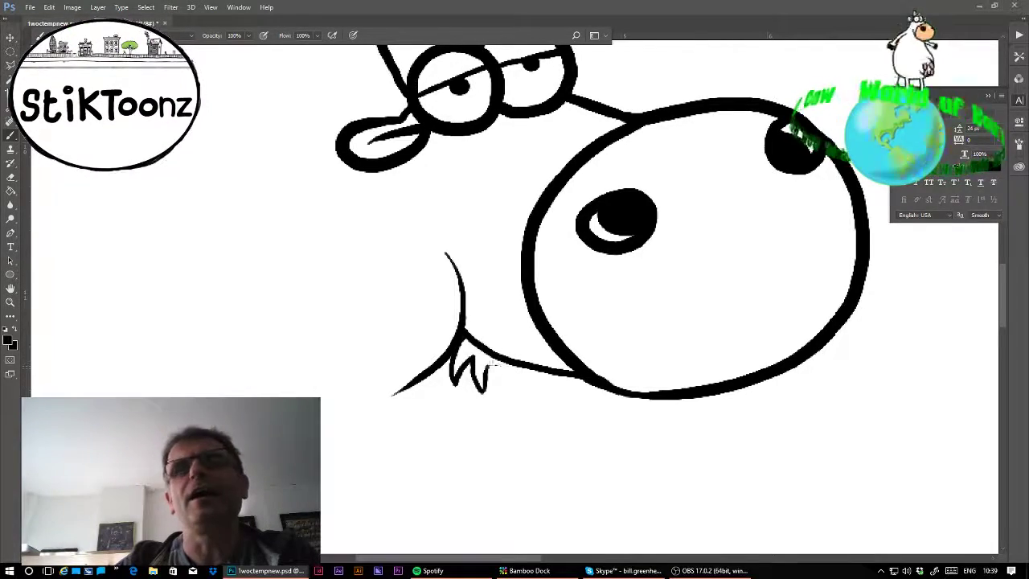
pyautogui.moveTo(486, 367)
pyautogui.mouseDown()
pyautogui.moveTo(504, 385)
pyautogui.moveTo(488, 368)
pyautogui.moveTo(510, 387)
pyautogui.moveTo(515, 373)
pyautogui.moveTo(521, 409)
pyautogui.moveTo(538, 384)
pyautogui.moveTo(549, 404)
pyautogui.moveTo(555, 377)
pyautogui.mouseUp()
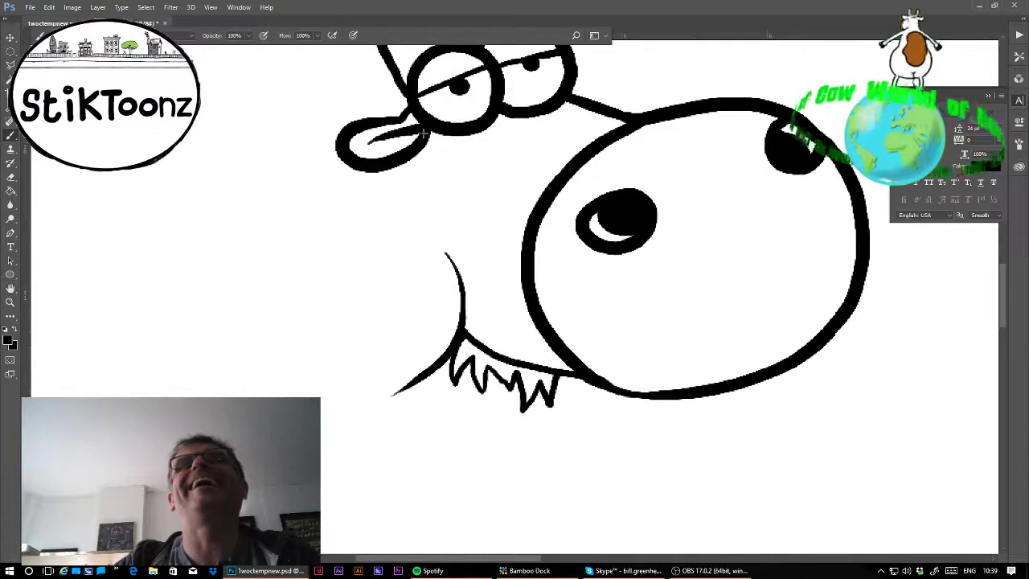
pyautogui.moveTo(569, 80)
pyautogui.mouseDown()
pyautogui.moveTo(623, 68)
pyautogui.moveTo(645, 86)
pyautogui.moveTo(619, 118)
pyautogui.mouseUp()
pyautogui.moveTo(571, 94); pyautogui.dragTo(623, 92)
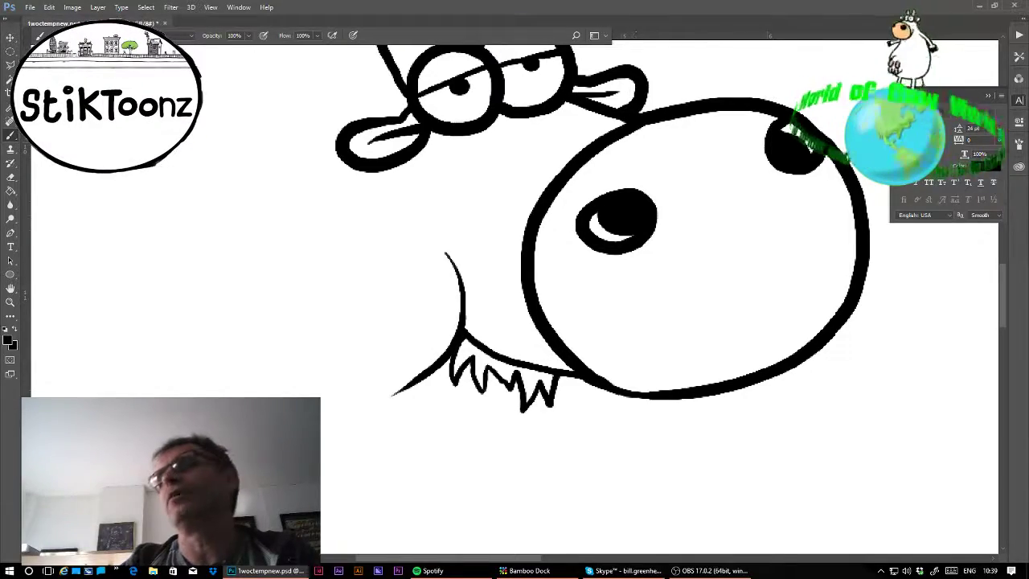
# - Draw a short neck line below the nearer eye, a long back line running to the page edge, and a wavy patch edge beneath it
pyautogui.moveTo(616, 221); pyautogui.dragTo(755, 327)
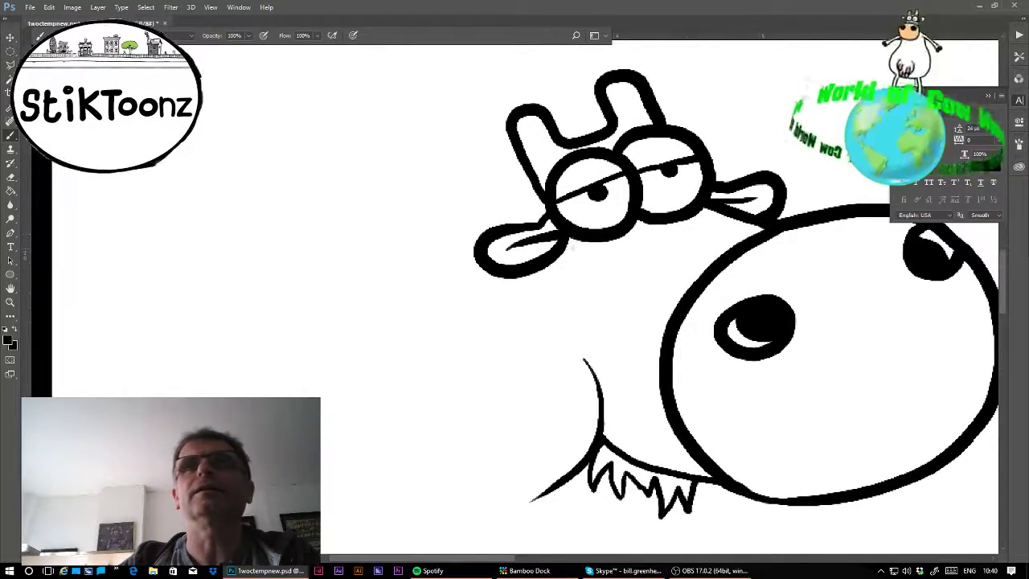
pyautogui.moveTo(572, 232); pyautogui.dragTo(548, 276)
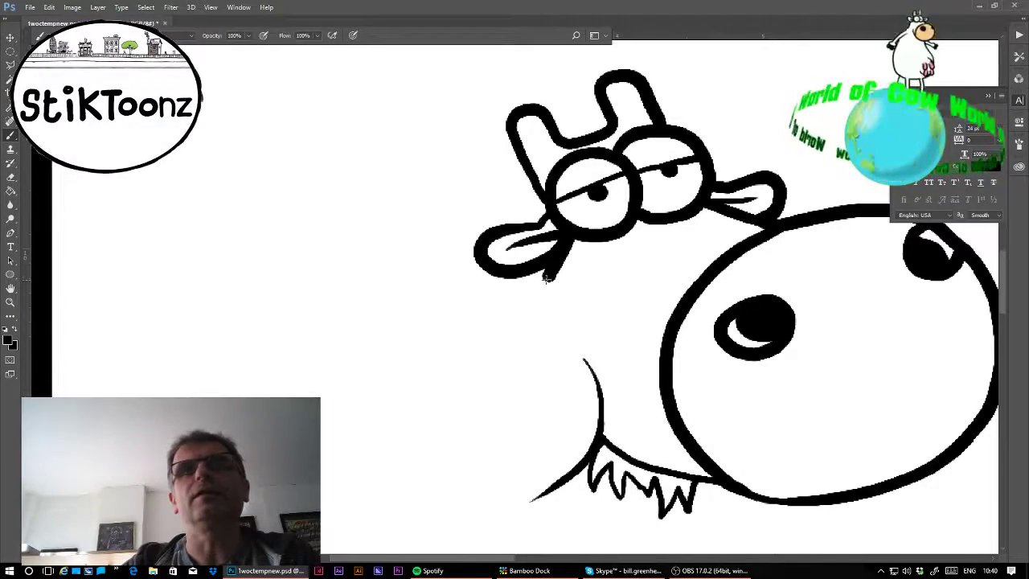
pyautogui.moveTo(546, 277); pyautogui.dragTo(4, 281)
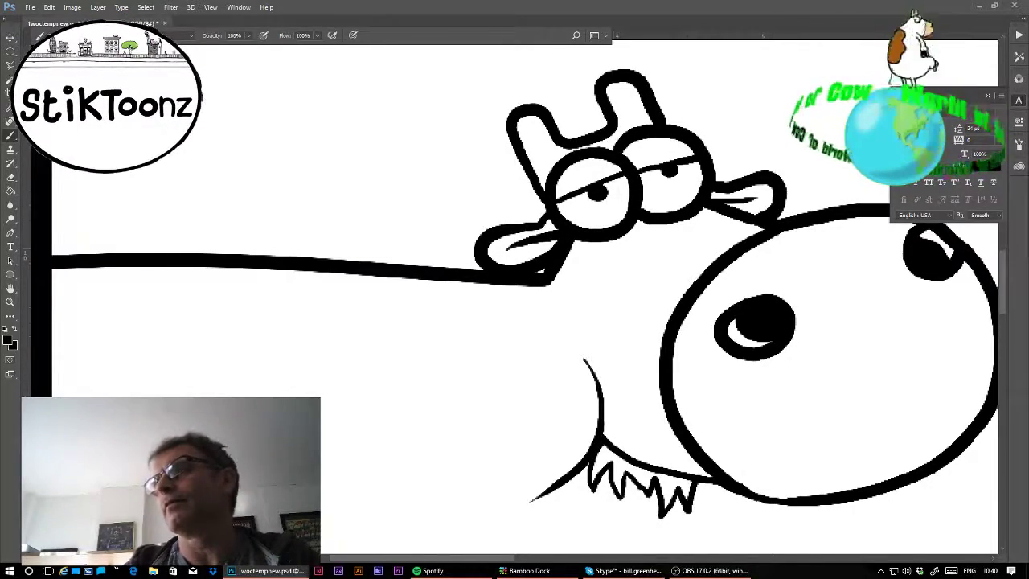
pyautogui.scroll(-5, 511, 311)
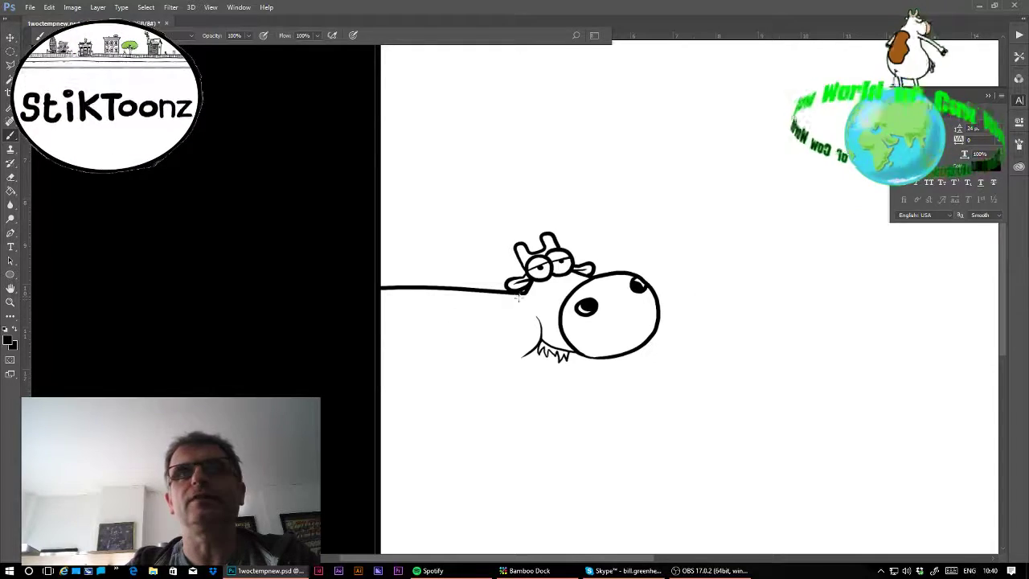
pyautogui.moveTo(519, 295)
pyautogui.mouseDown()
pyautogui.moveTo(506, 319)
pyautogui.moveTo(451, 344)
pyautogui.moveTo(394, 347)
pyautogui.mouseUp()
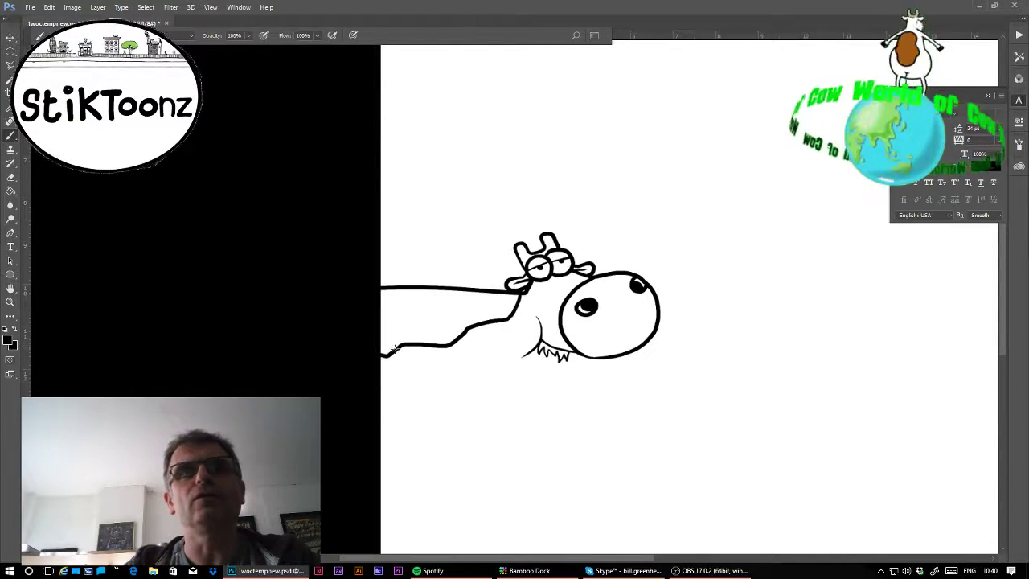
# - Draw a long chest line down from the underside of the muzzle and curve its lower end inward towards the belly
pyautogui.moveTo(692, 417)
pyautogui.mouseDown()
pyautogui.moveTo(572, 356)
pyautogui.moveTo(572, 321)
pyautogui.mouseUp()
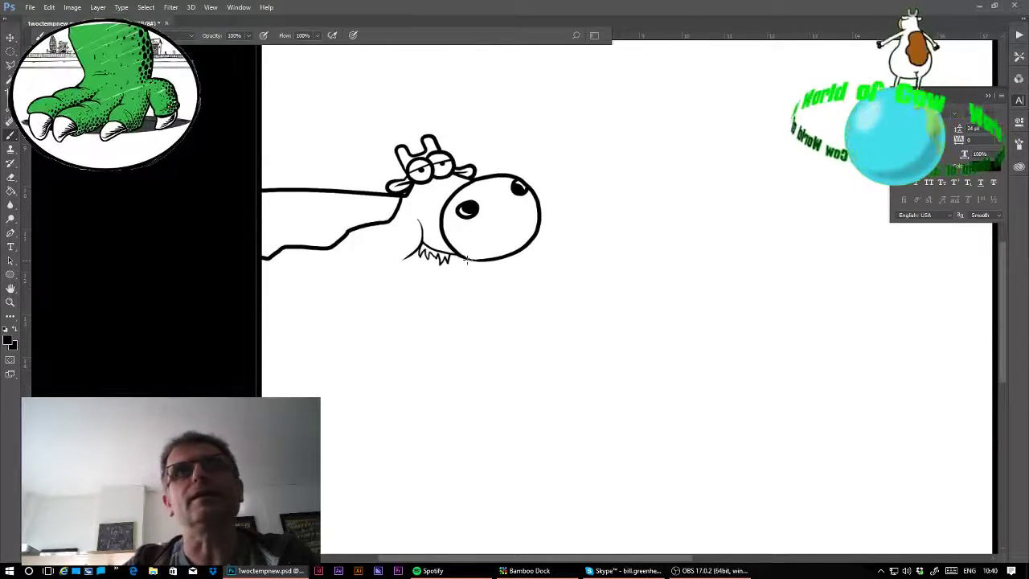
pyautogui.moveTo(465, 259); pyautogui.dragTo(423, 399)
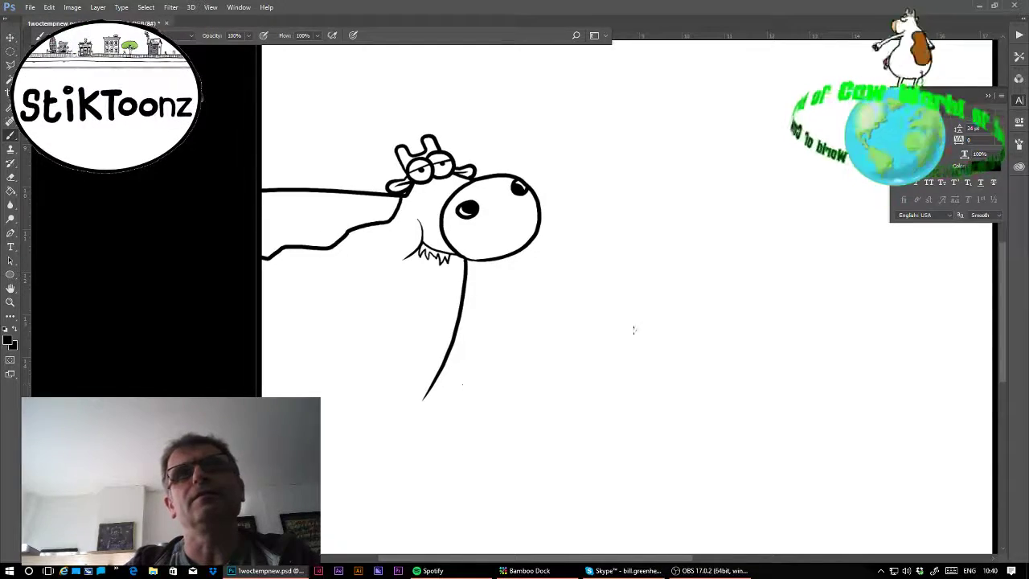
pyautogui.scroll(-3, 627, 298)
pyautogui.click(10, 302)
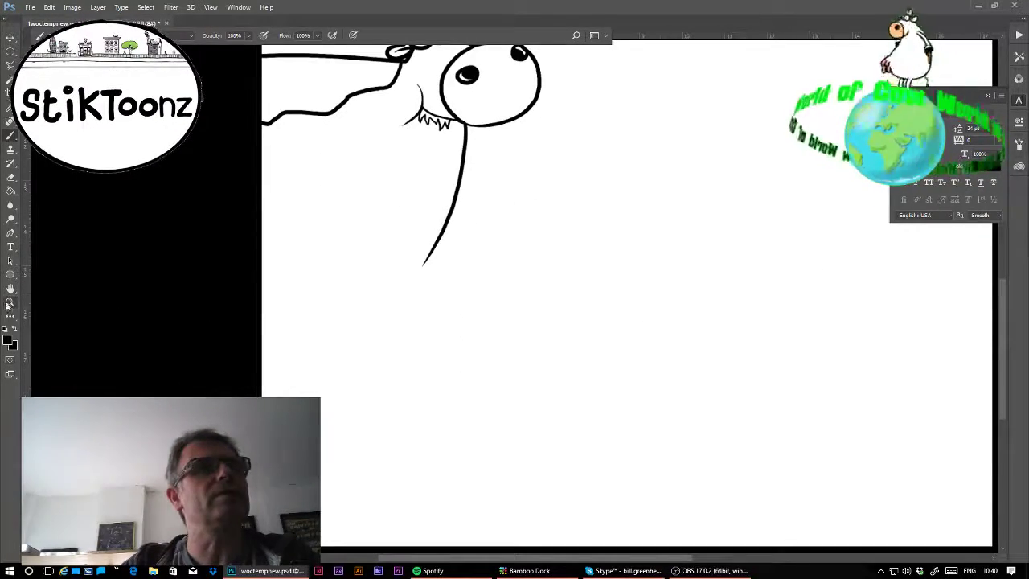
pyautogui.moveTo(359, 264); pyautogui.dragTo(418, 278)
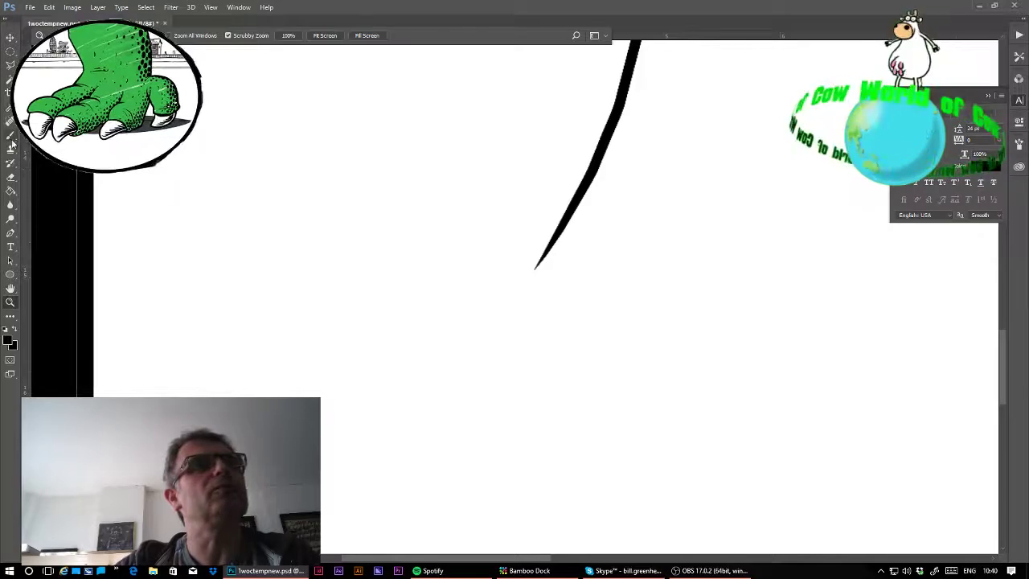
pyautogui.click(11, 138)
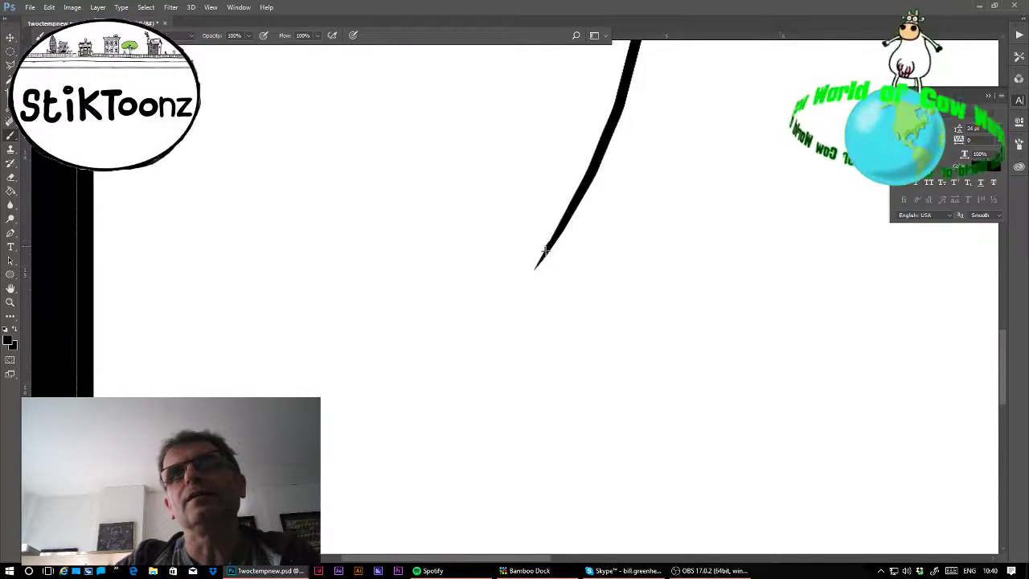
pyautogui.moveTo(538, 262); pyautogui.dragTo(485, 294)
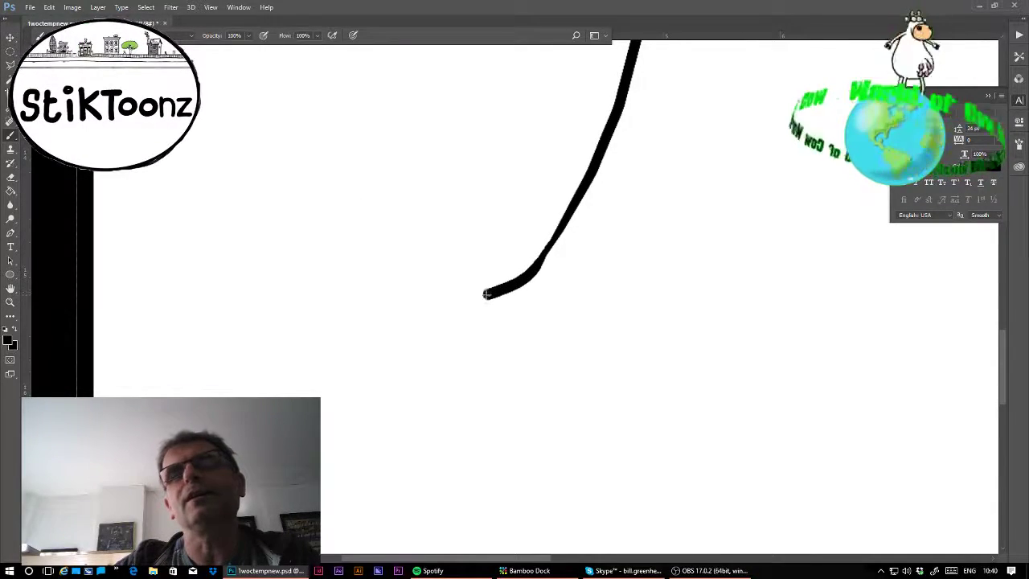
# - Draw a slim front leg from two curved lines, ending in a rounded ankle and two small hooves partly filled with black
pyautogui.moveTo(402, 266); pyautogui.dragTo(423, 505)
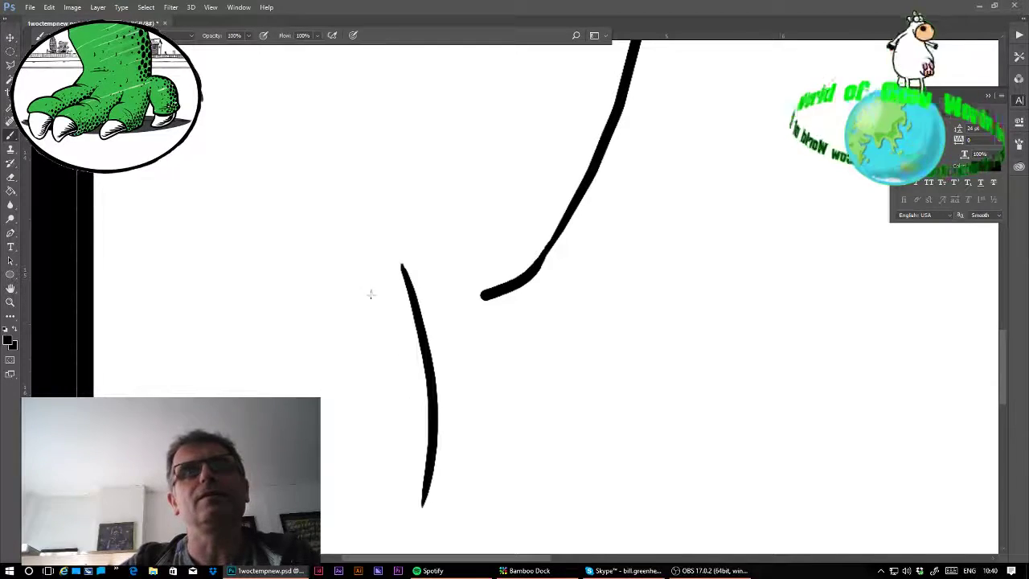
pyautogui.moveTo(374, 270); pyautogui.dragTo(386, 494)
pyautogui.moveTo(370, 262); pyautogui.dragTo(386, 506)
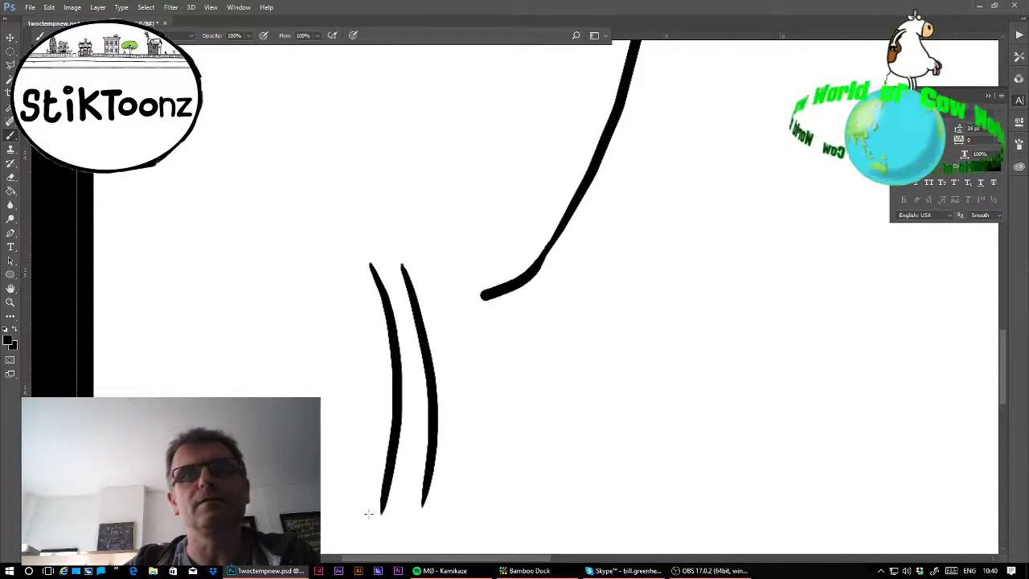
pyautogui.hotkey('ctrl', 'z')
pyautogui.moveTo(370, 273)
pyautogui.mouseDown()
pyautogui.moveTo(392, 508)
pyautogui.moveTo(382, 321)
pyautogui.moveTo(381, 335)
pyautogui.moveTo(330, 345)
pyautogui.moveTo(362, 363)
pyautogui.moveTo(385, 352)
pyautogui.moveTo(376, 314)
pyautogui.mouseUp()
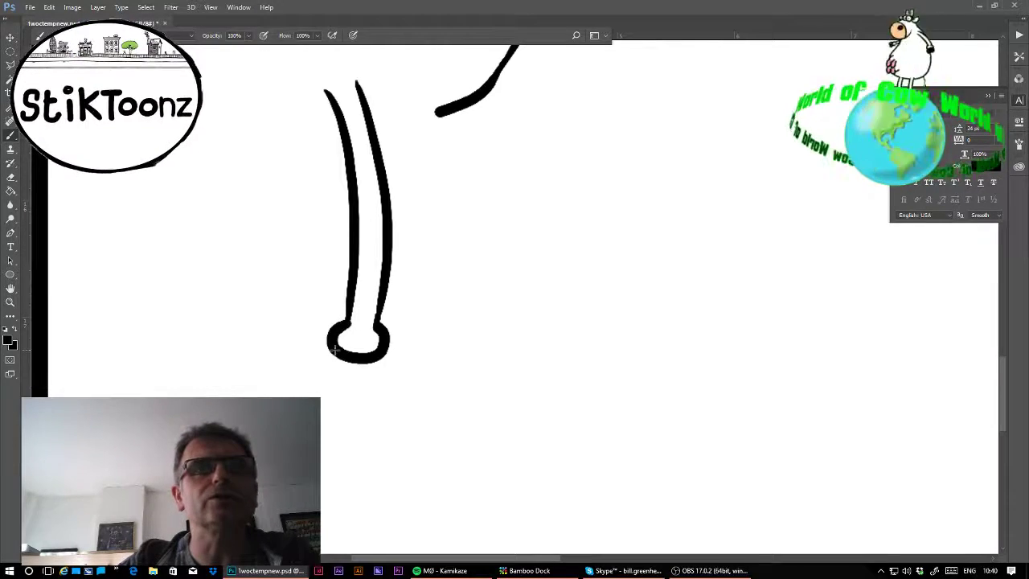
pyautogui.moveTo(336, 347)
pyautogui.mouseDown()
pyautogui.moveTo(316, 370)
pyautogui.moveTo(323, 382)
pyautogui.moveTo(338, 370)
pyautogui.moveTo(354, 385)
pyautogui.moveTo(382, 380)
pyautogui.moveTo(370, 368)
pyautogui.mouseUp()
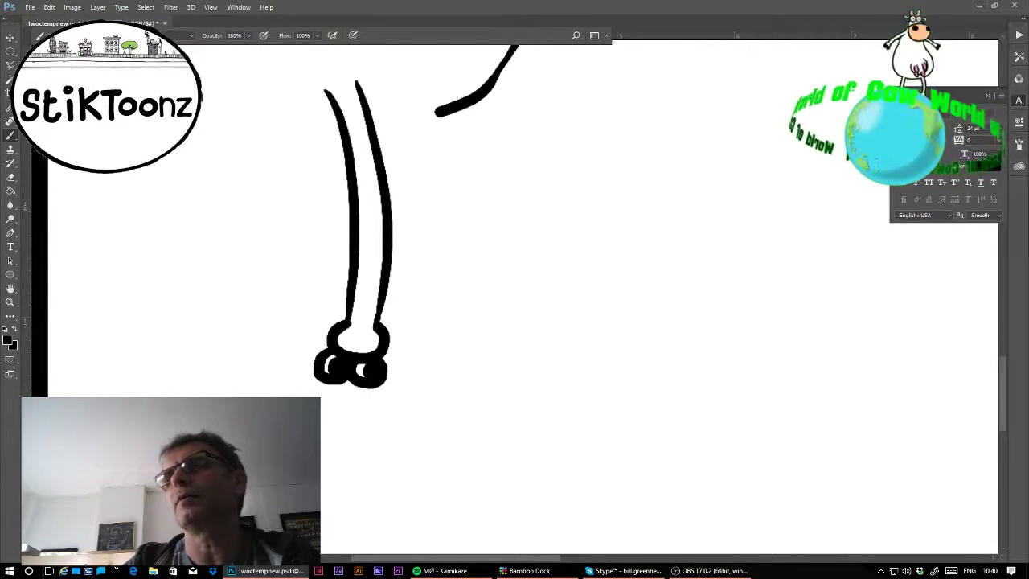
# - Draw the belly line from the front leg back to the page edge and join the leg's other side to the chest line
pyautogui.scroll(2, 447, 235)
pyautogui.moveTo(339, 178)
pyautogui.mouseDown()
pyautogui.moveTo(253, 191)
pyautogui.moveTo(48, 187)
pyautogui.mouseUp()
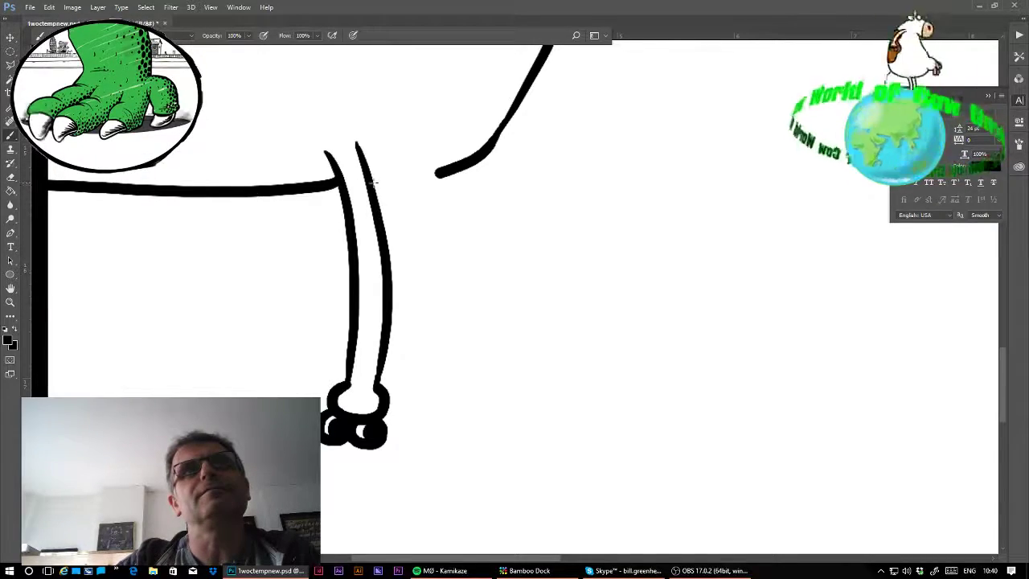
pyautogui.moveTo(374, 183); pyautogui.dragTo(448, 170)
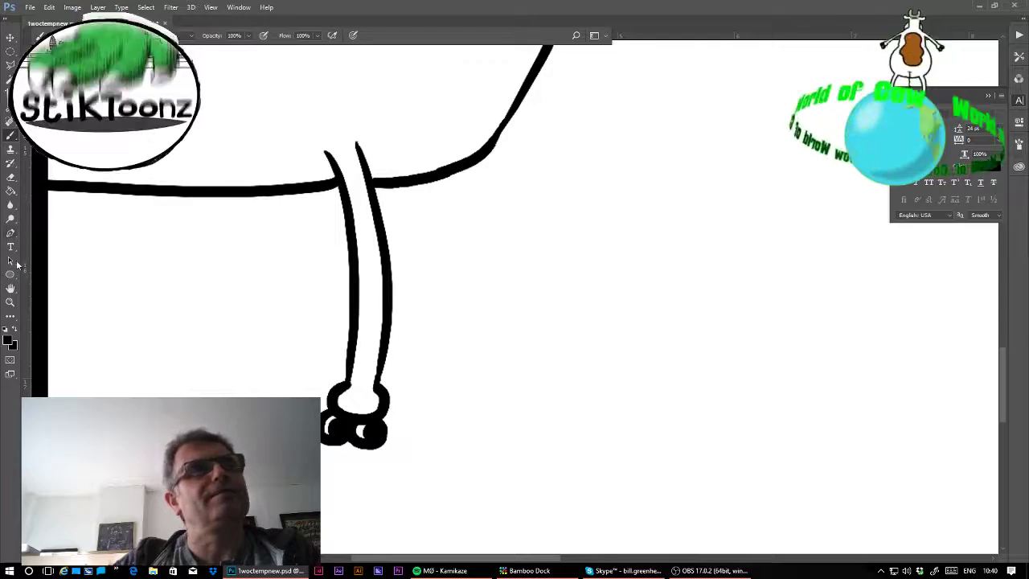
# - Trim the inner edges of the leg's two upper lines with a lasso selection, and thicken the belly line where it meets the leg
pyautogui.click(10, 302)
pyautogui.click(361, 135)
pyautogui.click(400, 142)
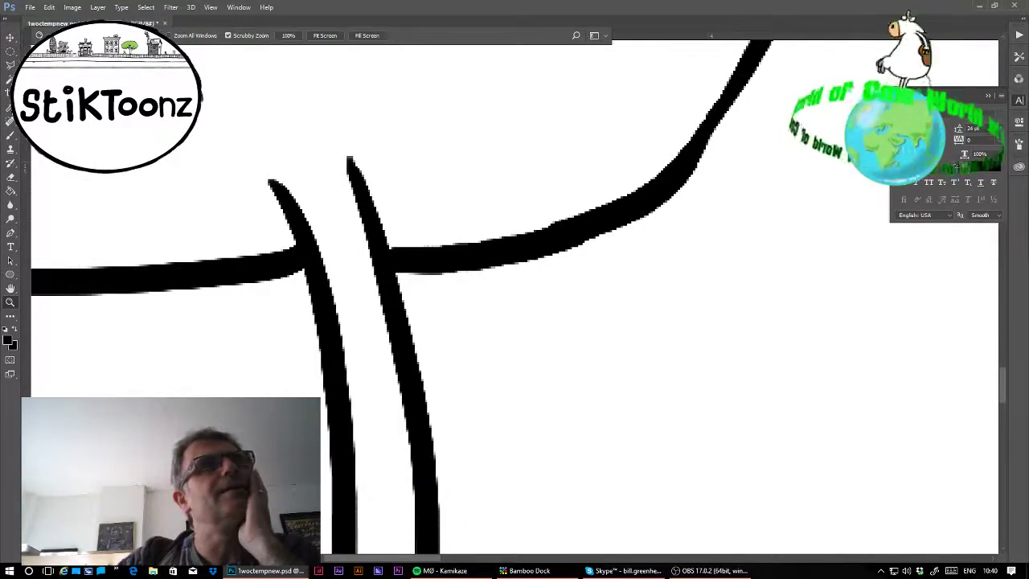
pyautogui.click(10, 64)
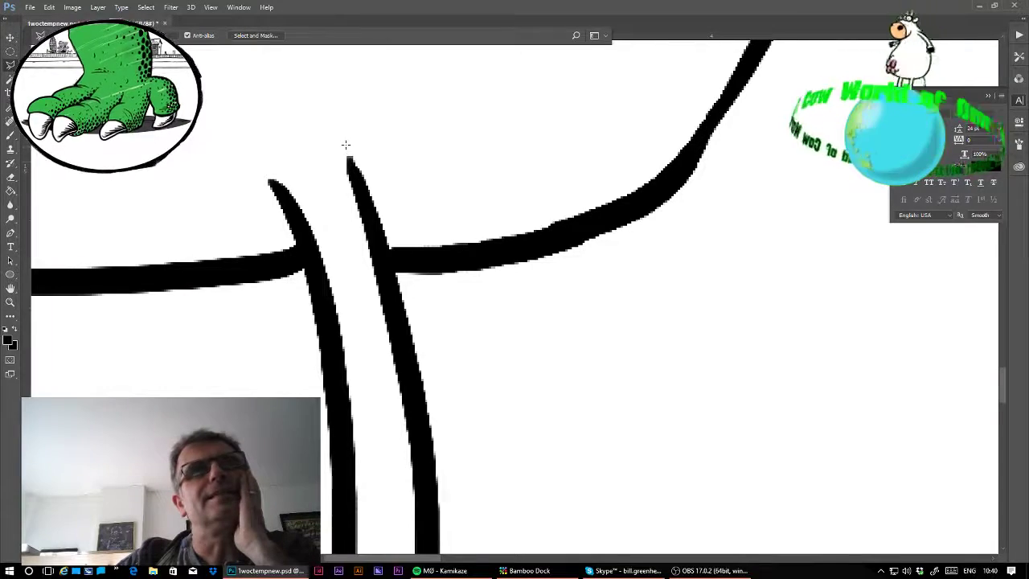
pyautogui.moveTo(346, 143)
pyautogui.mouseDown()
pyautogui.moveTo(383, 333)
pyautogui.moveTo(356, 325)
pyautogui.moveTo(282, 163)
pyautogui.moveTo(264, 157)
pyautogui.moveTo(271, 145)
pyautogui.moveTo(321, 142)
pyautogui.mouseUp()
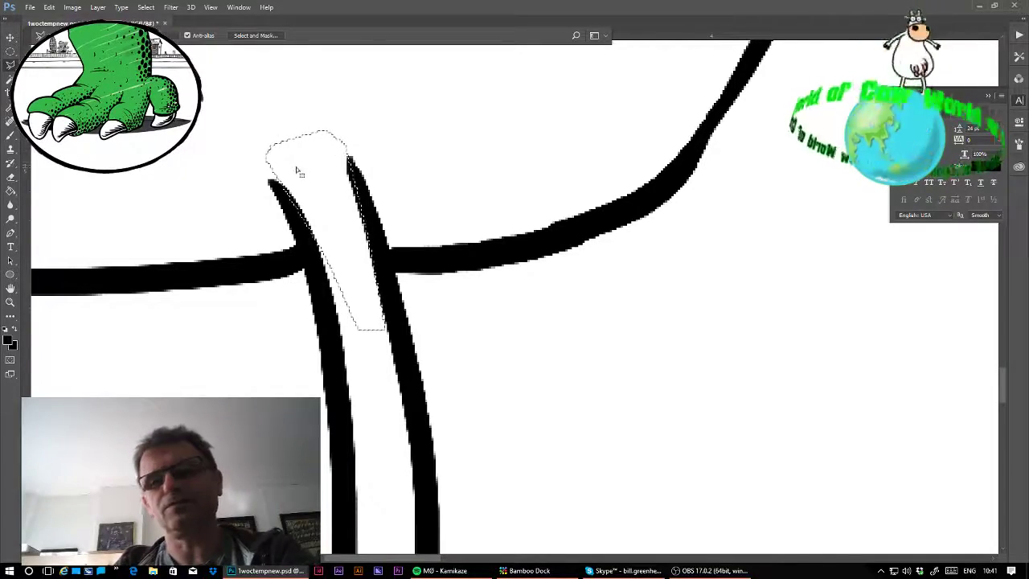
pyautogui.press('Delete')
pyautogui.hotkey('ctrl', 'd')
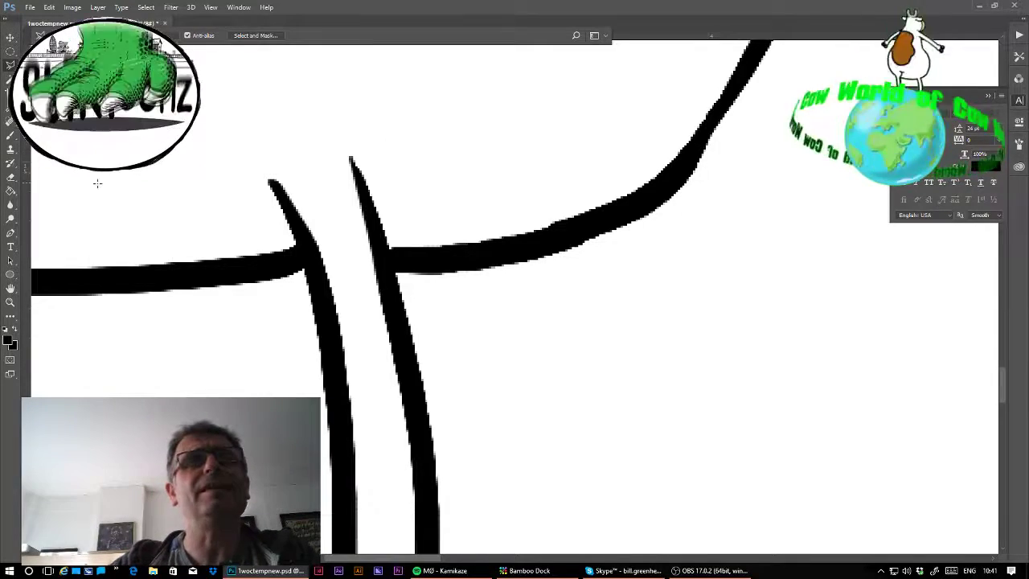
pyautogui.click(11, 137)
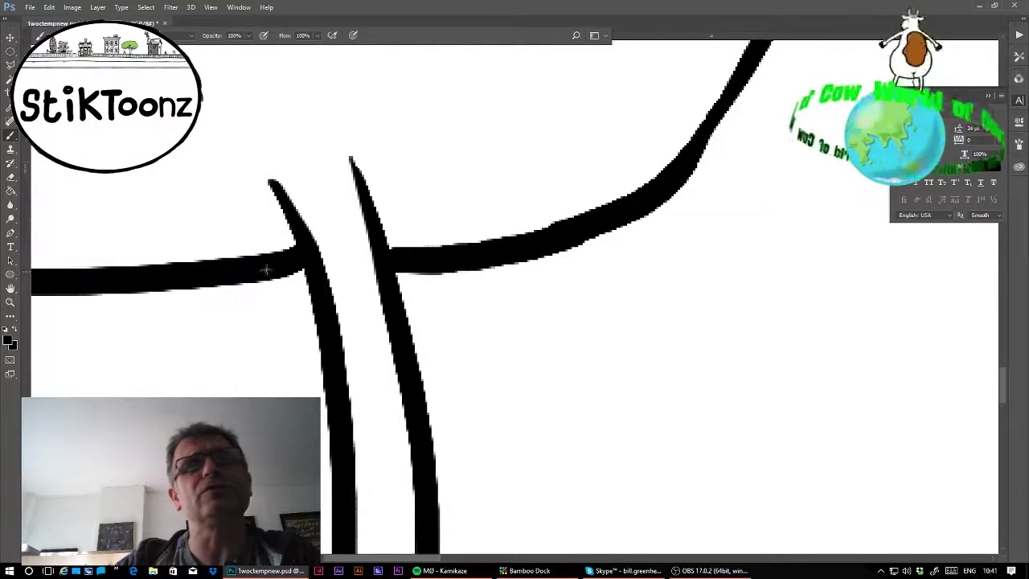
pyautogui.moveTo(252, 274); pyautogui.dragTo(298, 270)
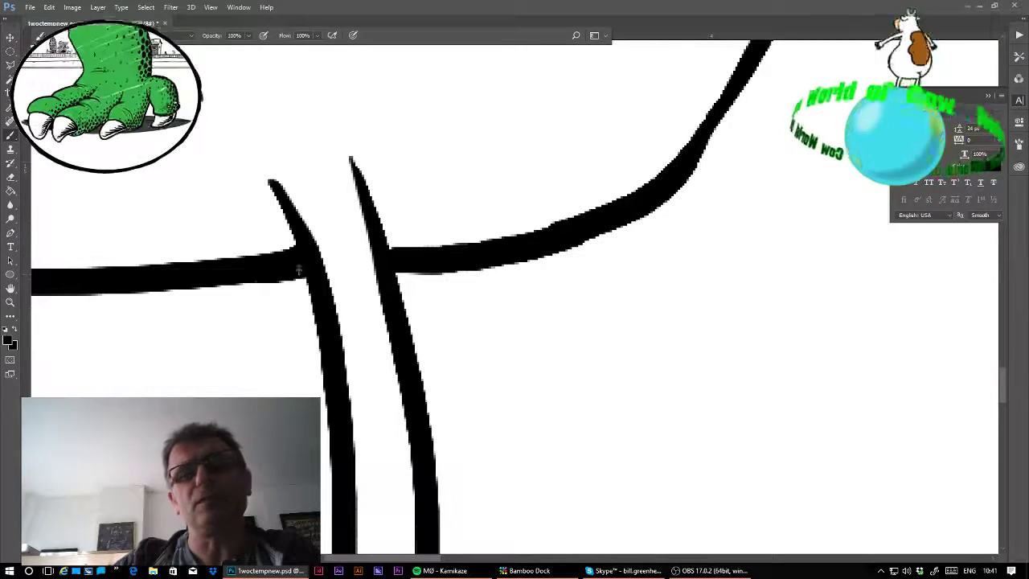
# - Trim the outer edges of the front leg's two pointed upper lines and the corner at the belly line with lasso selections
pyautogui.click(9, 80)
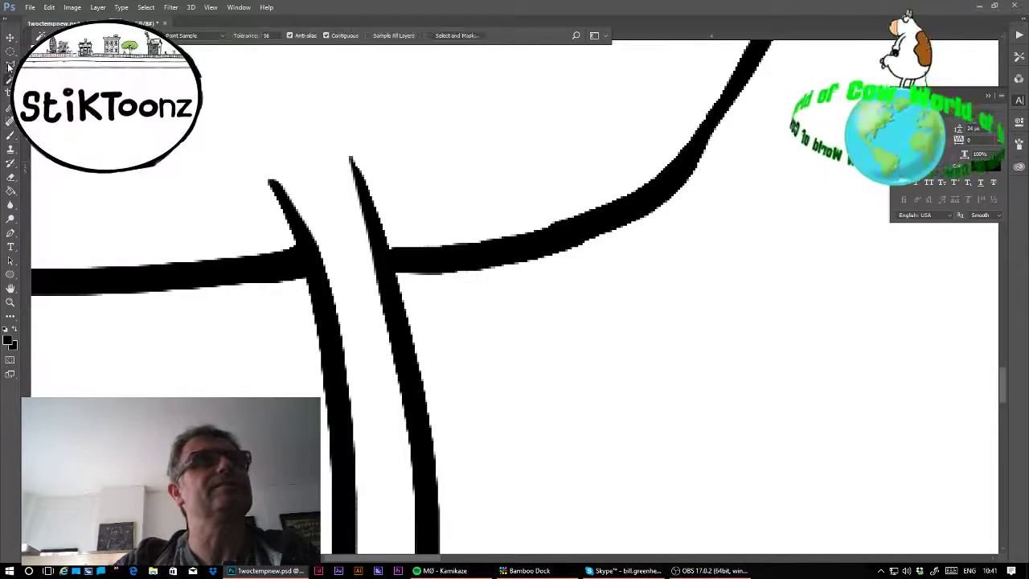
pyautogui.click(10, 65)
pyautogui.moveTo(348, 152)
pyautogui.mouseDown()
pyautogui.moveTo(378, 187)
pyautogui.moveTo(396, 166)
pyautogui.moveTo(348, 150)
pyautogui.mouseUp()
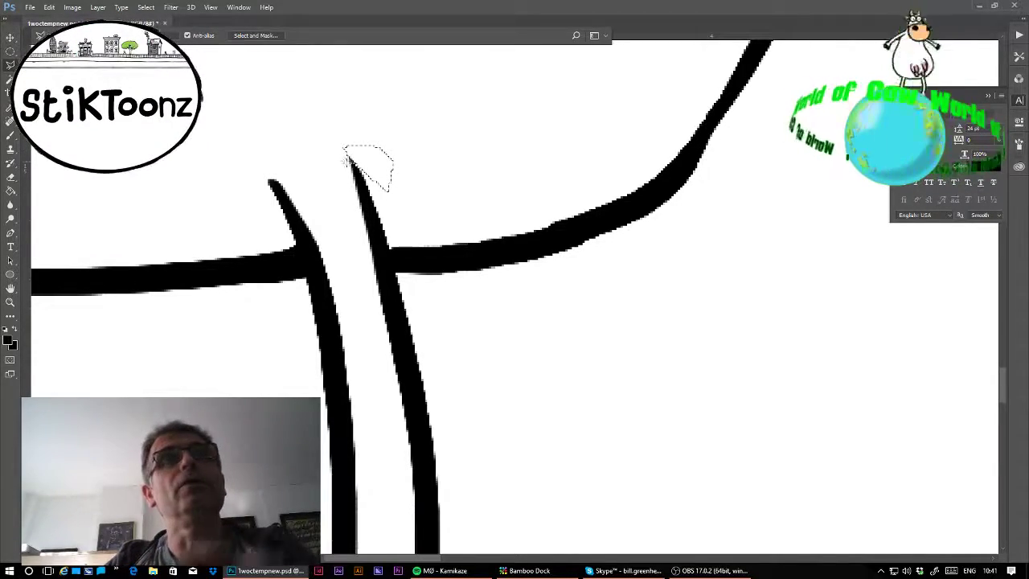
pyautogui.hotkey('ctrl', 'd')
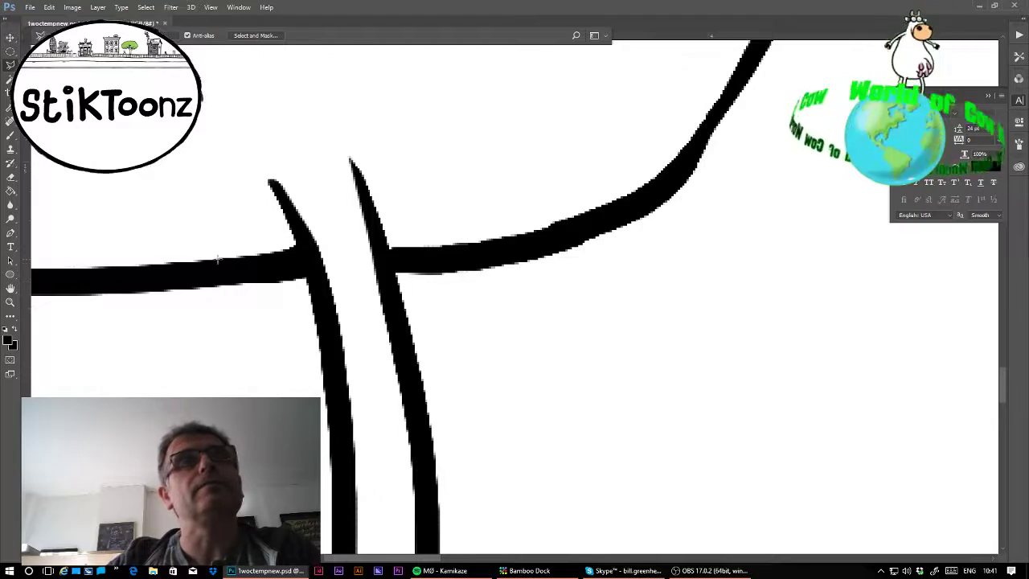
pyautogui.moveTo(217, 260)
pyautogui.mouseDown()
pyautogui.moveTo(303, 253)
pyautogui.moveTo(279, 166)
pyautogui.moveTo(252, 156)
pyautogui.mouseUp()
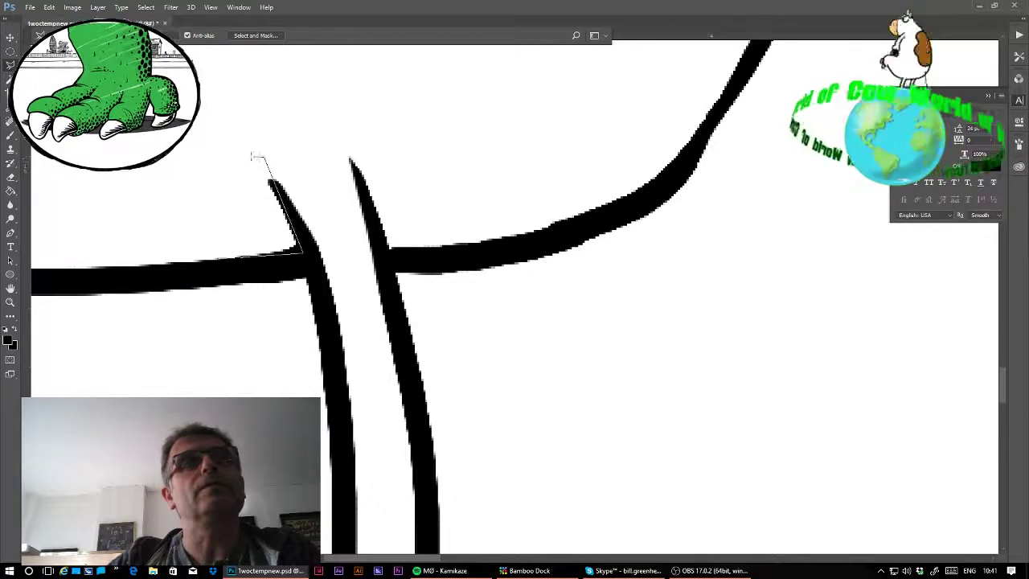
pyautogui.doubleClick(189, 207)
pyautogui.press('Delete')
pyautogui.hotkey('ctrl', 'd')
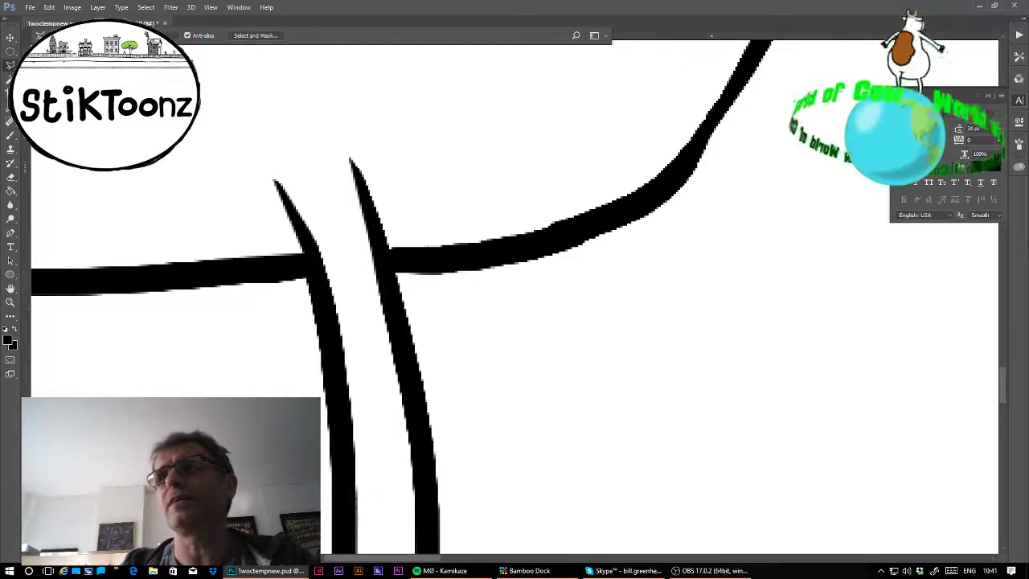
# - Erase the bumps along the upper and lower edges of the curve where the belly line rises into the chest
pyautogui.moveTo(434, 385)
pyautogui.mouseDown()
pyautogui.moveTo(708, 92)
pyautogui.moveTo(556, 237)
pyautogui.moveTo(556, 206)
pyautogui.mouseUp()
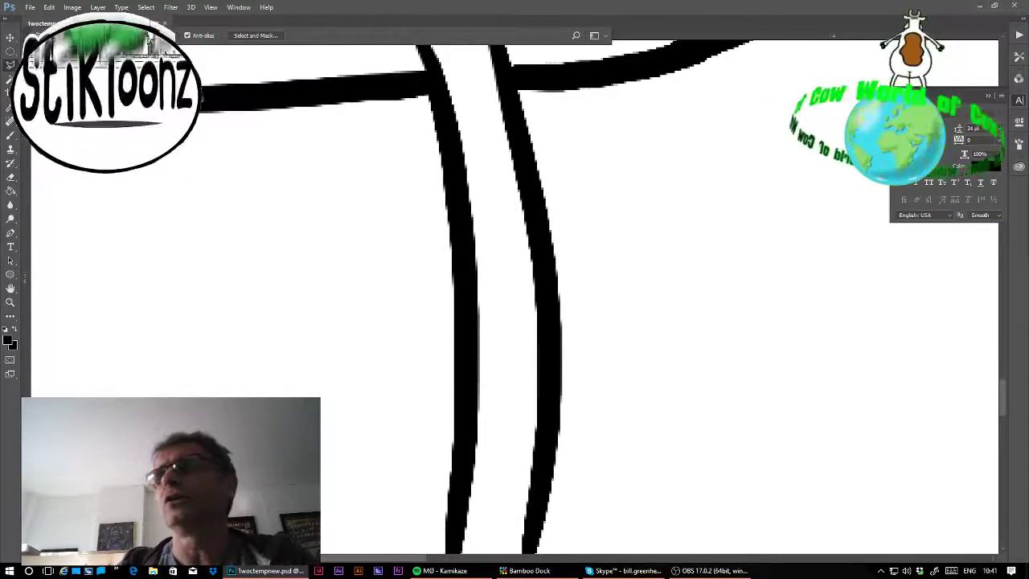
pyautogui.hotkey('ctrl', '-')
pyautogui.hotkey('ctrl', '-')
pyautogui.hotkey('ctrl', '-')
pyautogui.hotkey('ctrl', '-')
pyautogui.hotkey('ctrl', '+')
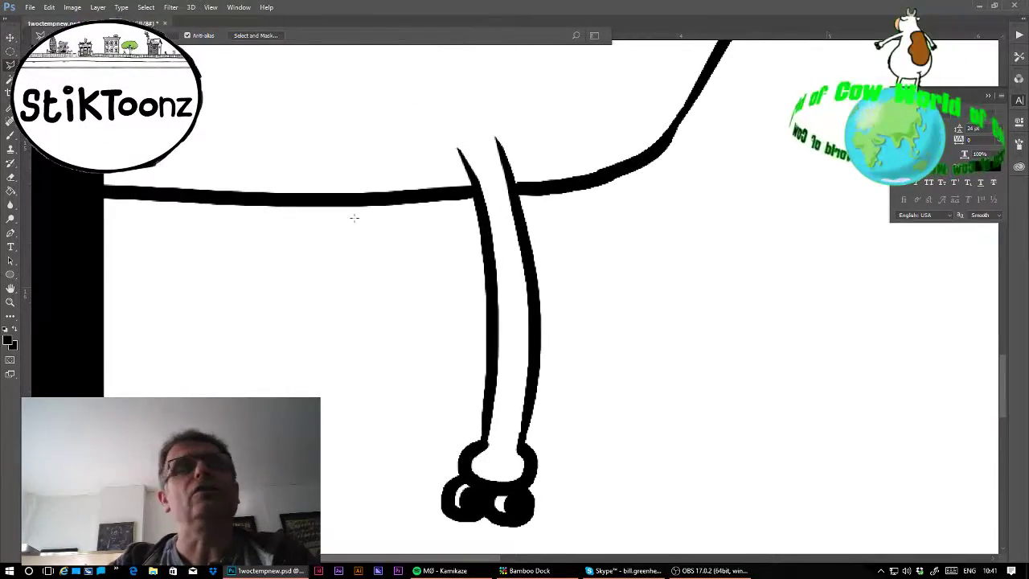
pyautogui.click(10, 302)
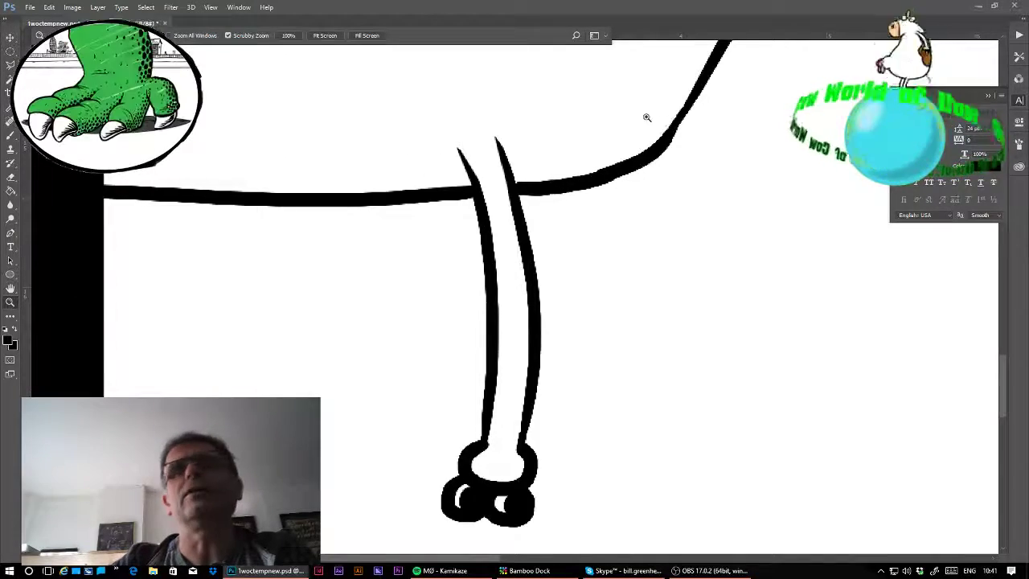
pyautogui.click(645, 117)
pyautogui.click(12, 178)
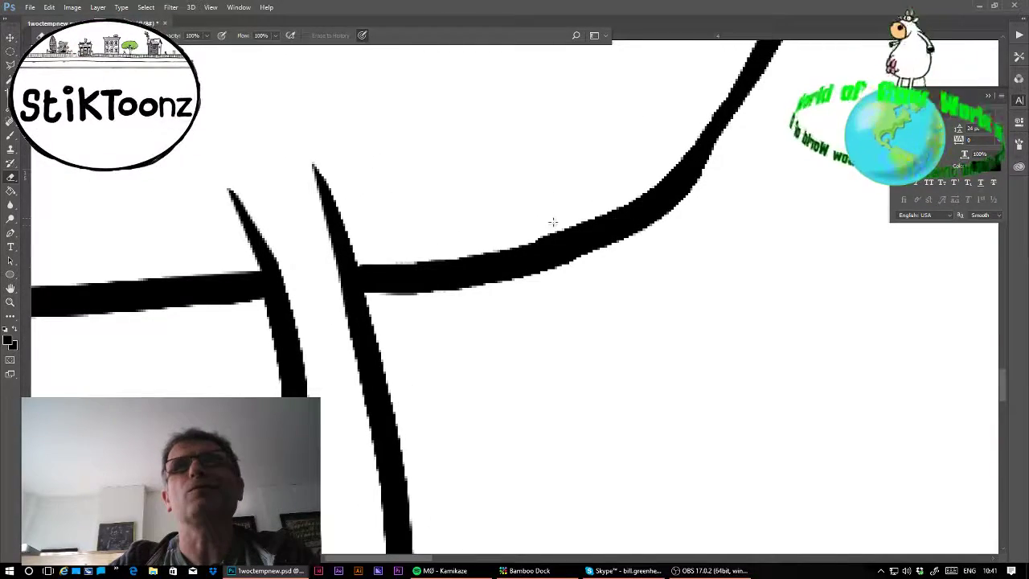
pyautogui.moveTo(533, 226); pyautogui.dragTo(549, 224)
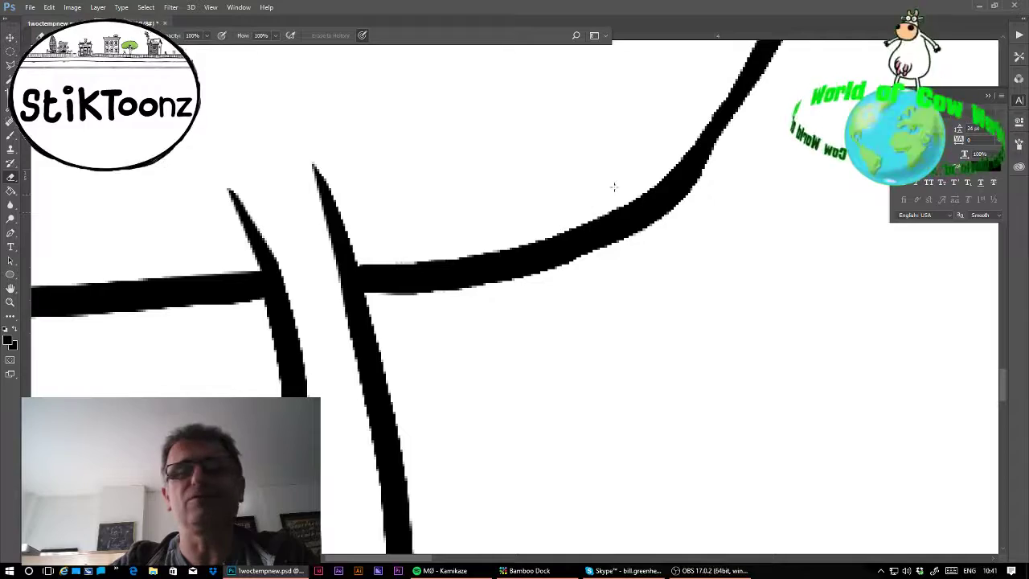
pyautogui.moveTo(727, 148)
pyautogui.mouseDown()
pyautogui.moveTo(659, 233)
pyautogui.moveTo(578, 280)
pyautogui.mouseUp()
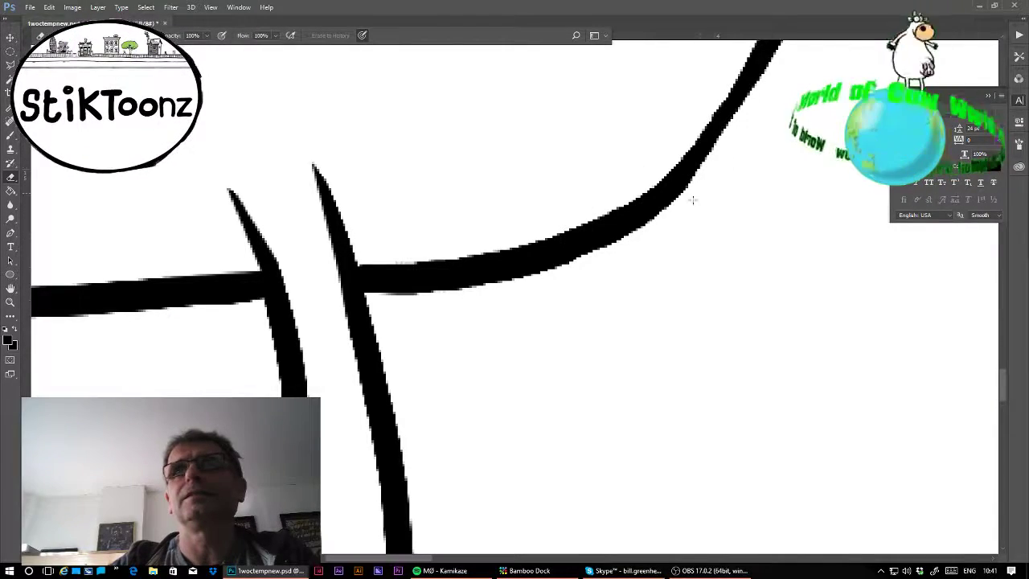
pyautogui.moveTo(683, 207); pyautogui.dragTo(657, 234)
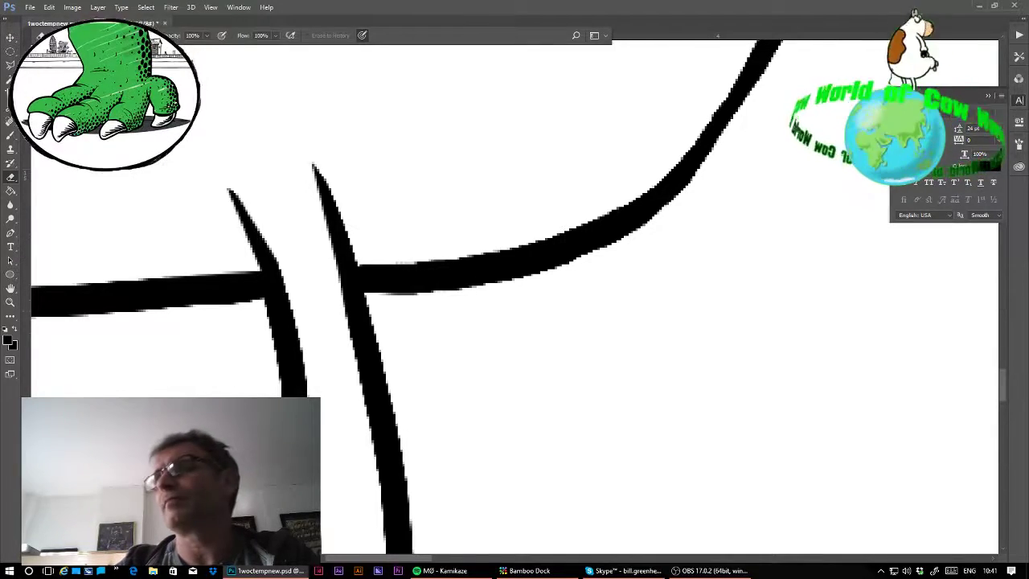
# - Lasso the whole front leg with its hooves and place a copy slightly higher beside it, towards the cow's chest
pyautogui.hotkey('ctrl', '-')
pyautogui.hotkey('ctrl', '-')
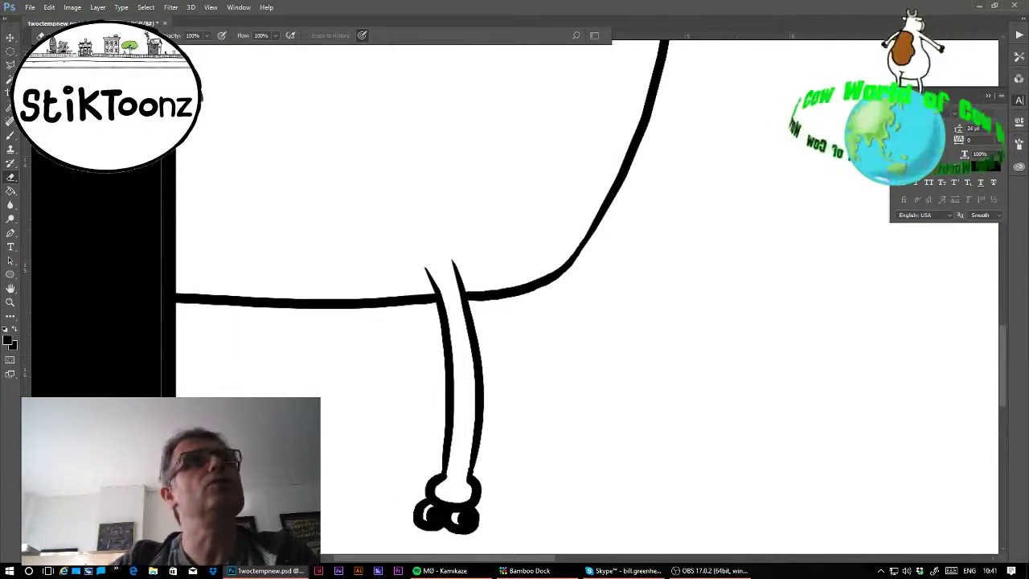
pyautogui.press('l')
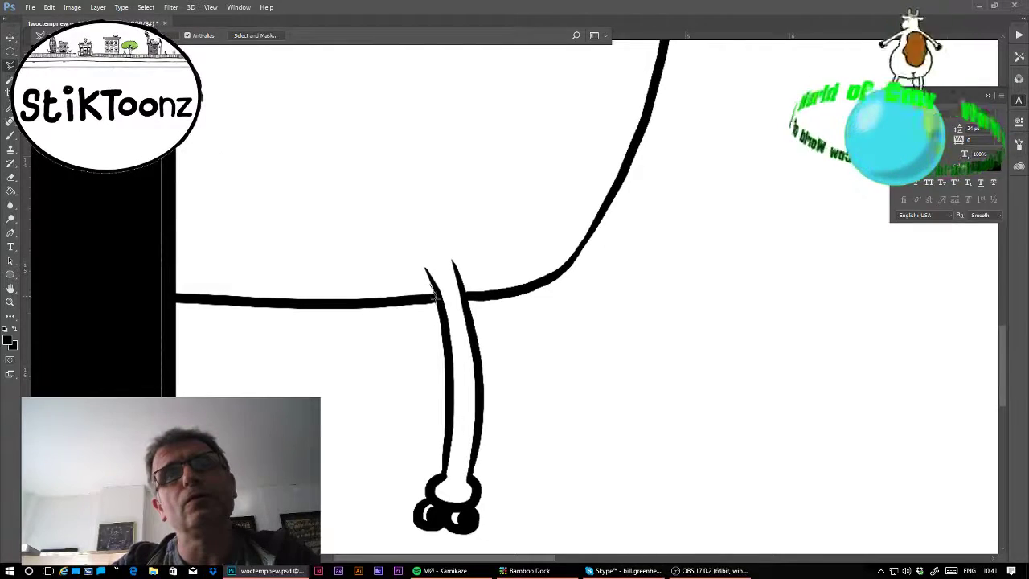
pyautogui.moveTo(435, 298)
pyautogui.mouseDown()
pyautogui.moveTo(377, 495)
pyautogui.moveTo(398, 529)
pyautogui.moveTo(471, 538)
pyautogui.moveTo(503, 511)
pyautogui.moveTo(515, 452)
pyautogui.moveTo(461, 250)
pyautogui.moveTo(439, 241)
pyautogui.moveTo(409, 254)
pyautogui.moveTo(418, 282)
pyautogui.mouseUp()
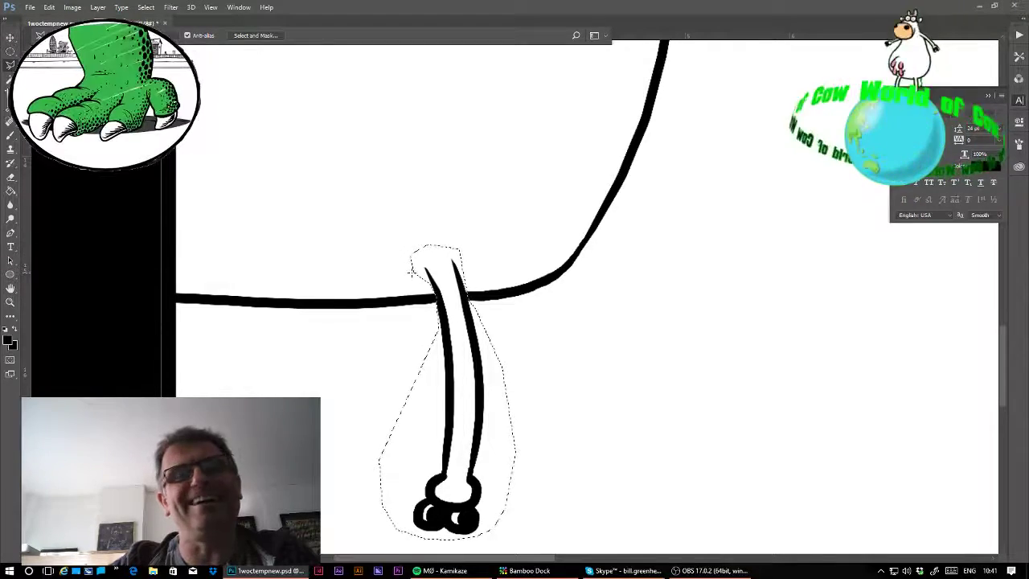
pyautogui.moveTo(475, 326); pyautogui.dragTo(553, 322)
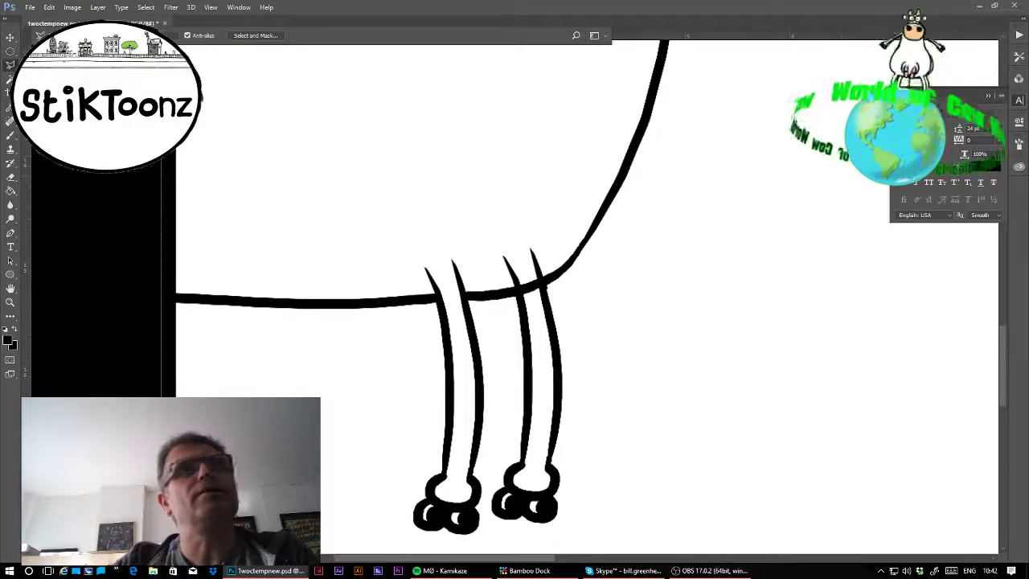
# - Delete the copied leg's lines above the belly with a lasso selection so the leg starts at the belly line
pyautogui.moveTo(504, 291)
pyautogui.mouseDown()
pyautogui.moveTo(554, 271)
pyautogui.moveTo(547, 226)
pyautogui.moveTo(487, 238)
pyautogui.moveTo(482, 271)
pyautogui.mouseUp()
pyautogui.press('Delete')
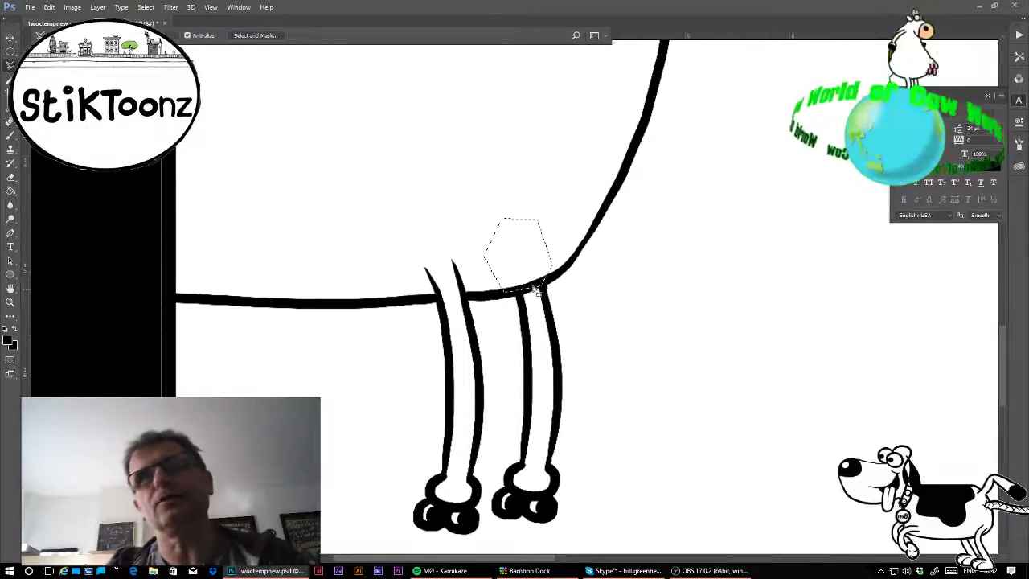
pyautogui.hotkey('ctrl', 'd')
pyautogui.click(10, 135)
pyautogui.click(11, 176)
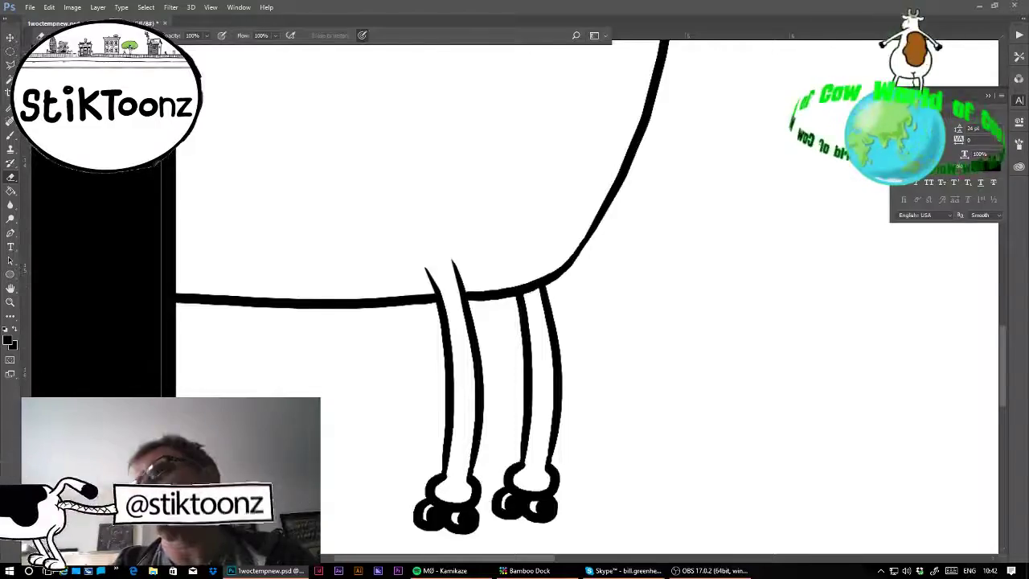
# - Bring the coloured suited cow holding up the mask onto the page and move it away from the new cow
pyautogui.hotkey('ctrl', '0')
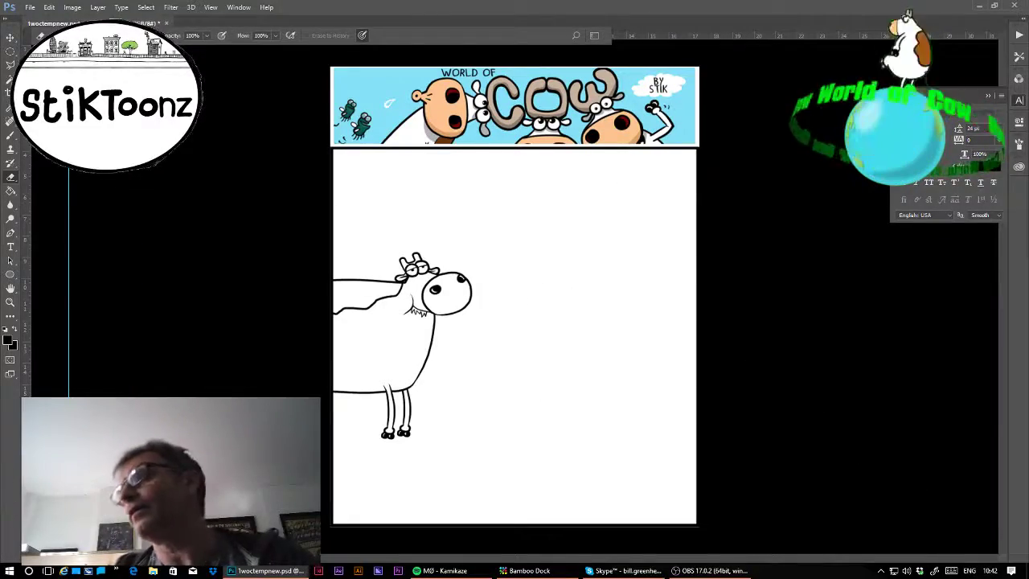
pyautogui.hotkey('ctrl', 'v')
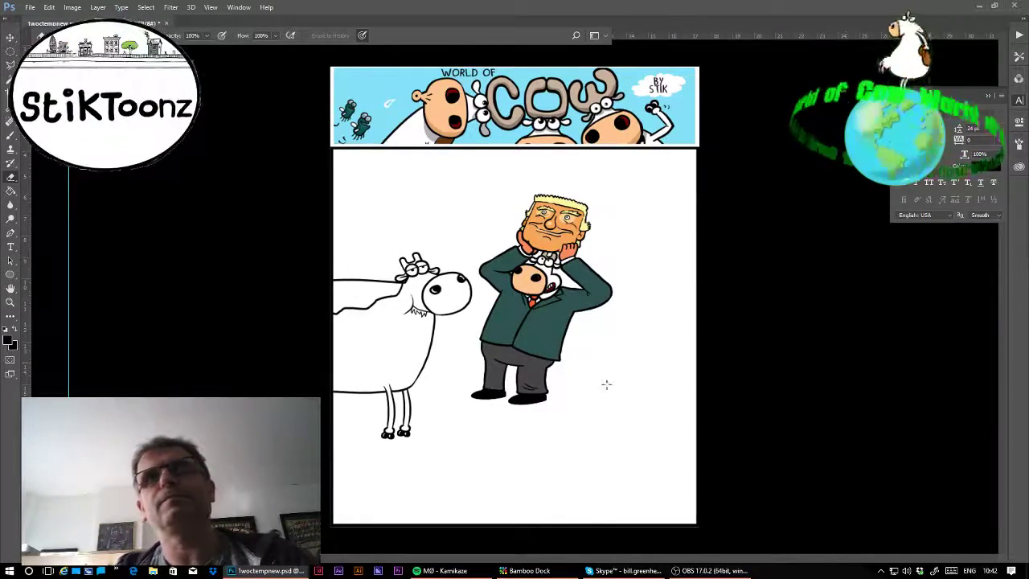
pyautogui.moveTo(593, 368); pyautogui.dragTo(647, 381)
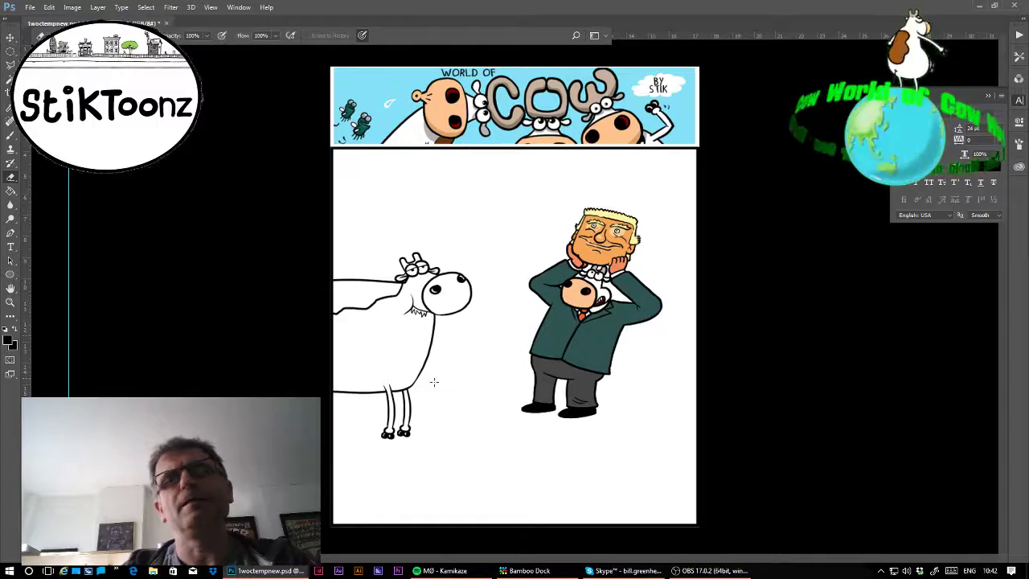
pyautogui.hotkey('ctrl', 'Right')
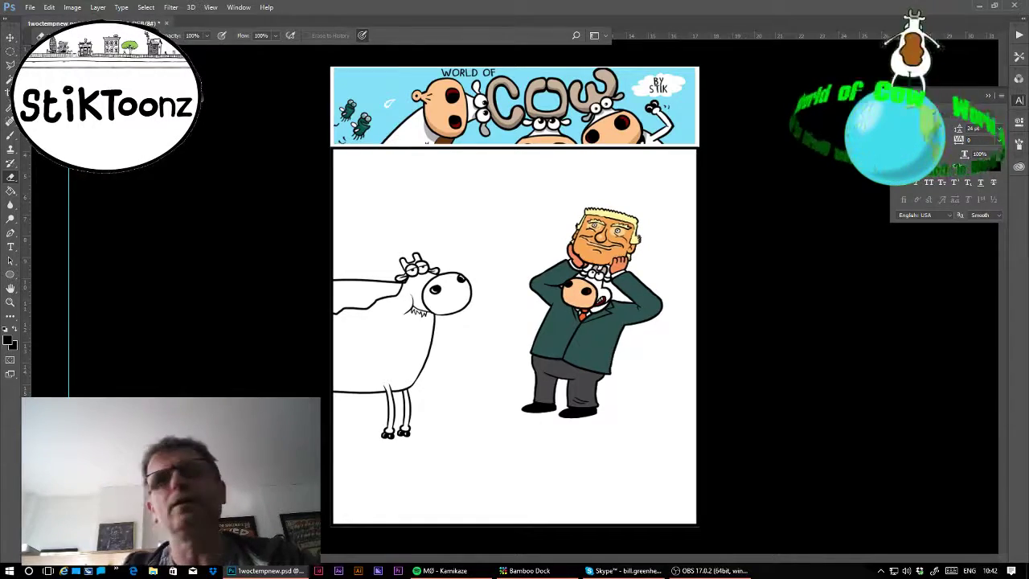
# - Start a small new character with a thick black arc in the blank space below and between the two figures
pyautogui.click(10, 303)
pyautogui.click(509, 515)
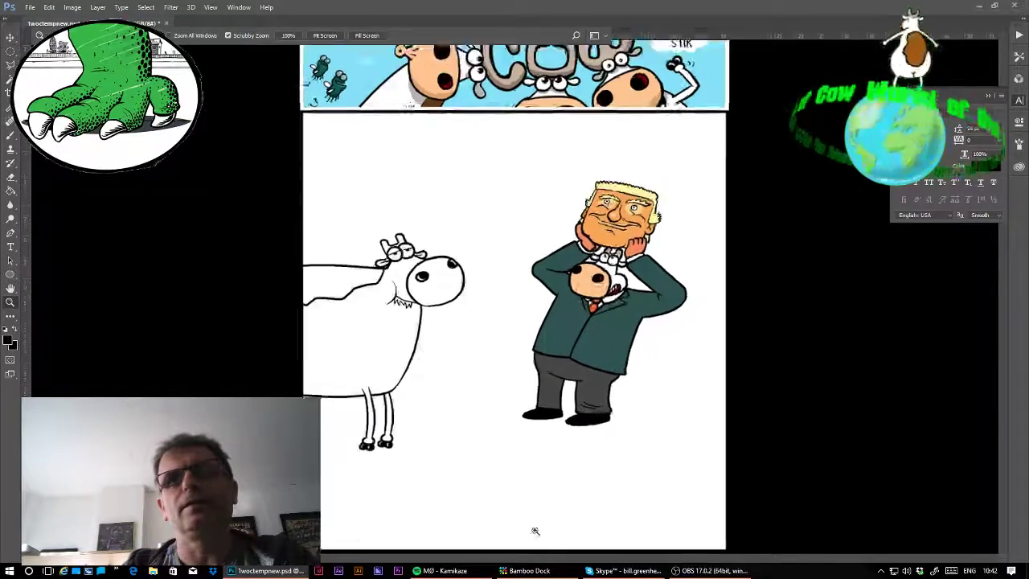
pyautogui.click(11, 138)
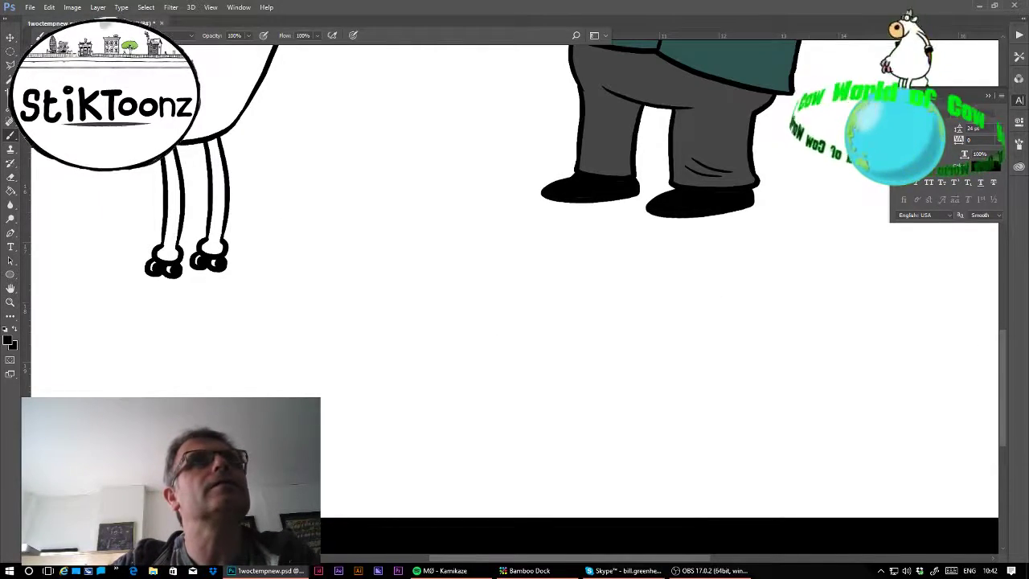
pyautogui.click(58, 36)
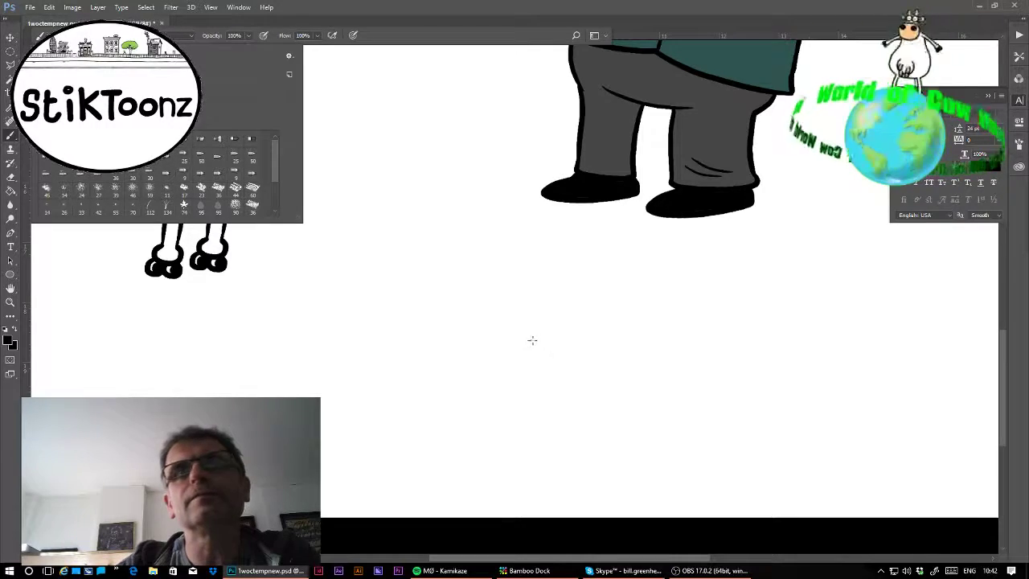
pyautogui.click(455, 337)
pyautogui.moveTo(454, 331)
pyautogui.mouseDown()
pyautogui.moveTo(435, 322)
pyautogui.moveTo(410, 331)
pyautogui.moveTo(402, 360)
pyautogui.mouseUp()
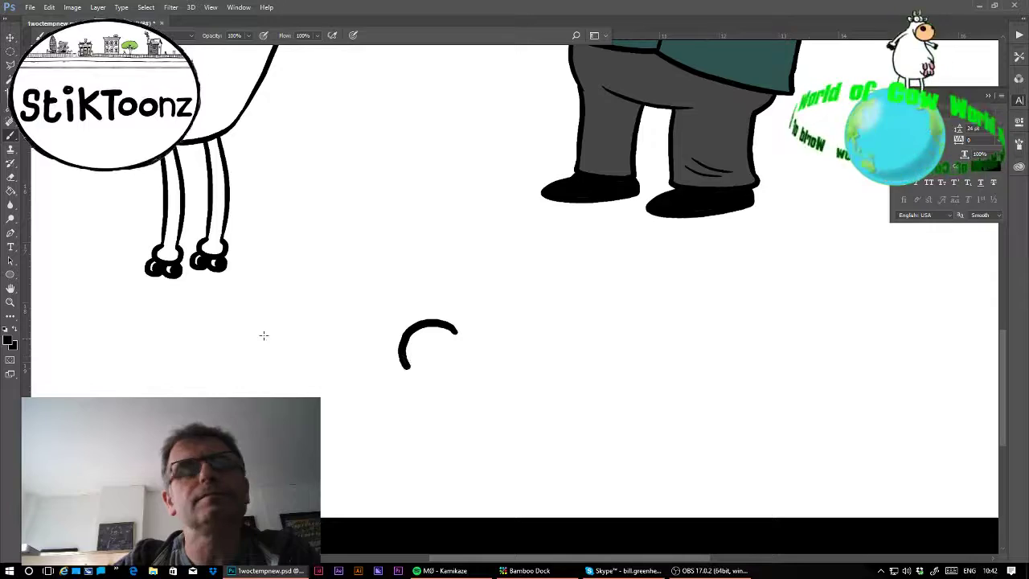
# - Complete the arc into a thick-outlined circle and paint a small black oval inside its upper right part
pyautogui.click(10, 301)
pyautogui.click(457, 404)
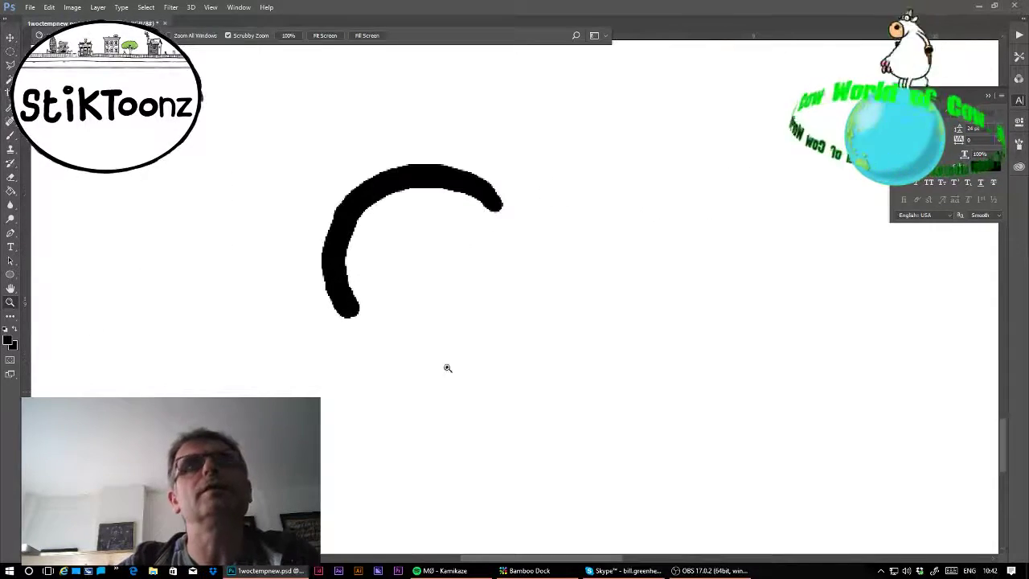
pyautogui.click(10, 135)
pyautogui.moveTo(485, 194)
pyautogui.mouseDown()
pyautogui.moveTo(521, 238)
pyautogui.moveTo(517, 297)
pyautogui.moveTo(500, 325)
pyautogui.moveTo(433, 347)
pyautogui.moveTo(381, 335)
pyautogui.moveTo(350, 310)
pyautogui.mouseUp()
pyautogui.hotkey('ctrl', 'z')
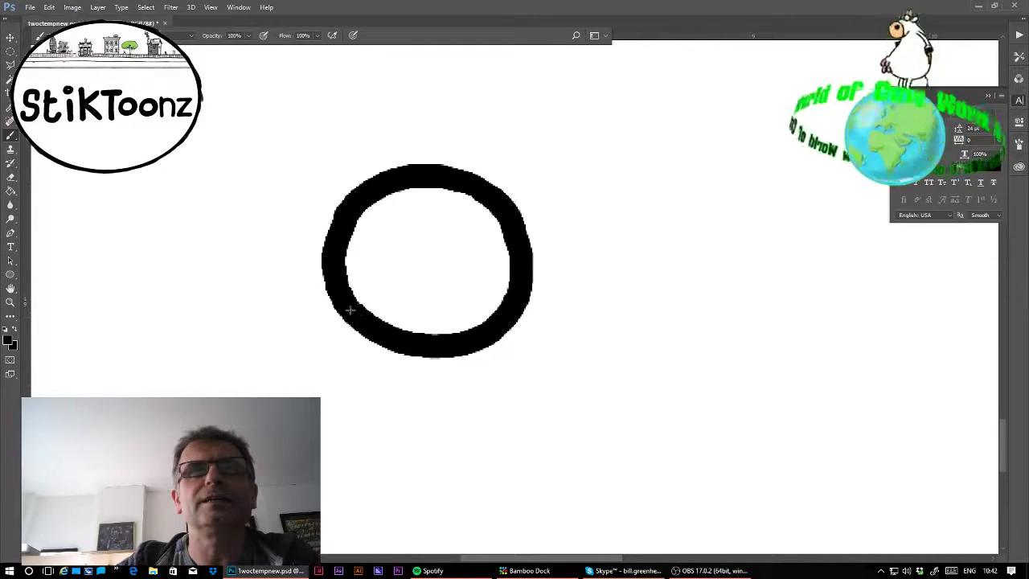
pyautogui.moveTo(468, 220); pyautogui.dragTo(472, 233)
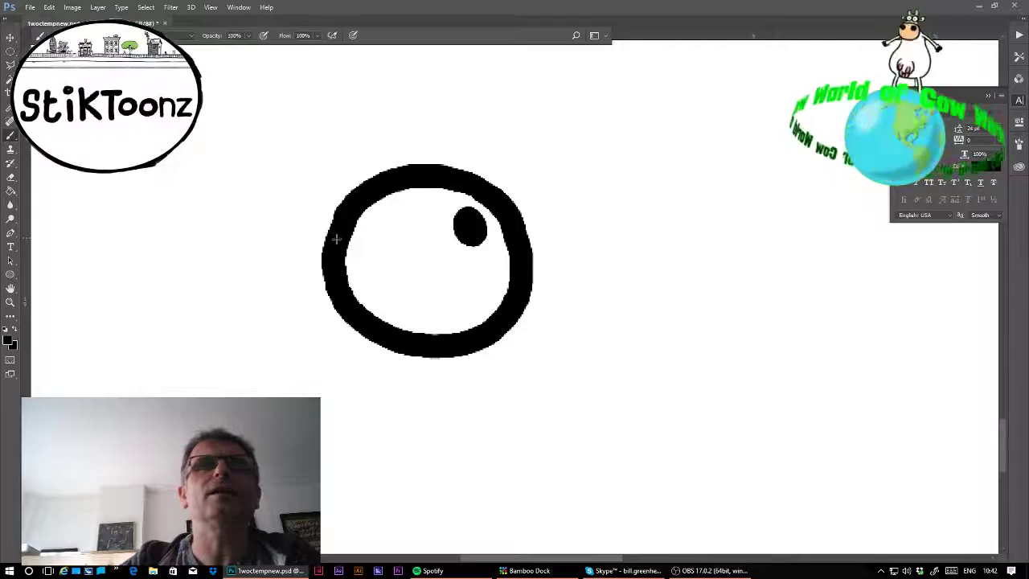
# - Draw two rounded loops joined to the circle's left side, an open rounded shape beneath it and a short downstroke under the loops
pyautogui.moveTo(334, 240)
pyautogui.mouseDown()
pyautogui.moveTo(323, 180)
pyautogui.moveTo(301, 146)
pyautogui.moveTo(262, 147)
pyautogui.moveTo(242, 172)
pyautogui.moveTo(277, 270)
pyautogui.moveTo(247, 274)
pyautogui.moveTo(195, 196)
pyautogui.moveTo(154, 192)
pyautogui.moveTo(143, 206)
pyautogui.moveTo(142, 243)
pyautogui.moveTo(180, 317)
pyautogui.moveTo(268, 351)
pyautogui.moveTo(238, 343)
pyautogui.moveTo(304, 342)
pyautogui.moveTo(240, 351)
pyautogui.moveTo(302, 340)
pyautogui.mouseUp()
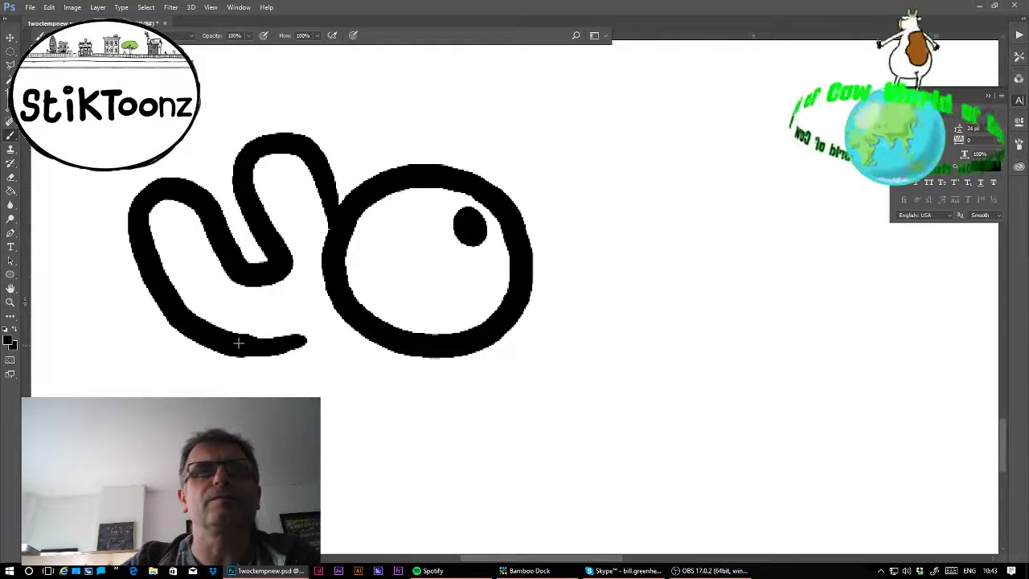
pyautogui.moveTo(238, 343); pyautogui.dragTo(261, 345)
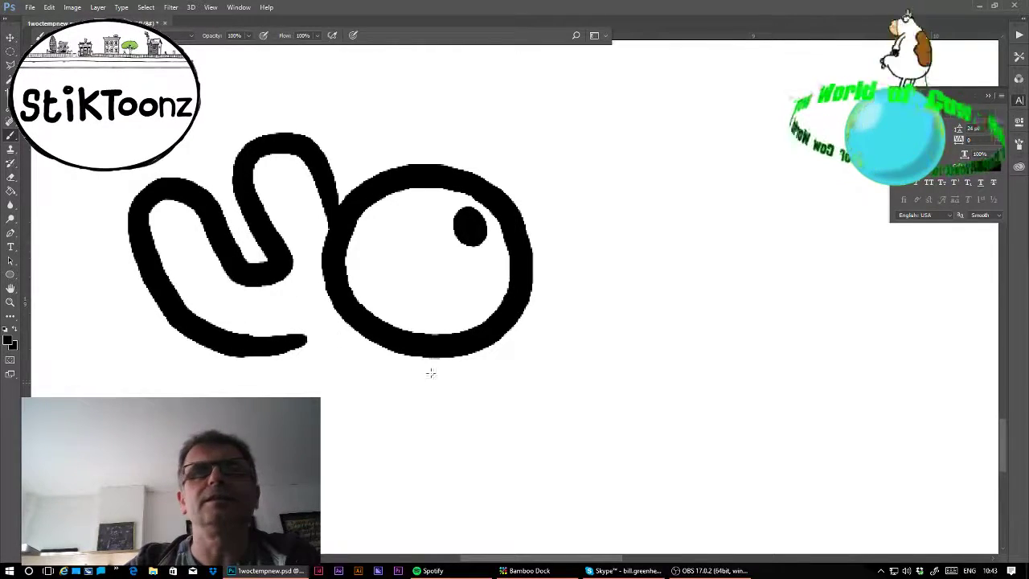
pyautogui.moveTo(385, 381)
pyautogui.mouseDown()
pyautogui.moveTo(542, 388)
pyautogui.moveTo(572, 422)
pyautogui.moveTo(553, 458)
pyautogui.moveTo(502, 476)
pyautogui.moveTo(456, 480)
pyautogui.moveTo(371, 426)
pyautogui.mouseUp()
pyautogui.moveTo(245, 344); pyautogui.dragTo(238, 392)
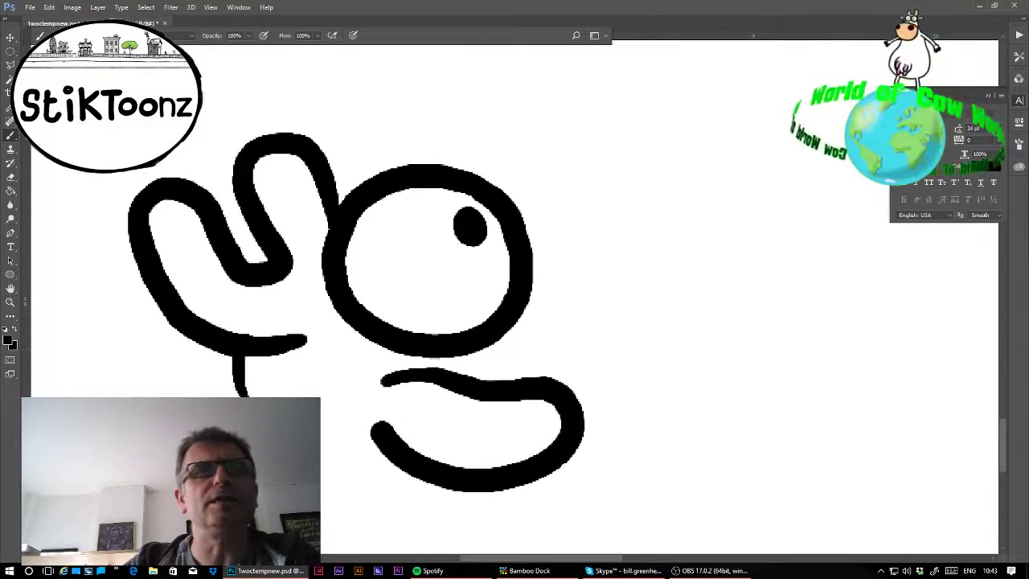
# - Draw a narrow open-ended band of two short, nearly parallel lines from the lower end of the short downstroke
pyautogui.moveTo(321, 362); pyautogui.dragTo(511, 136)
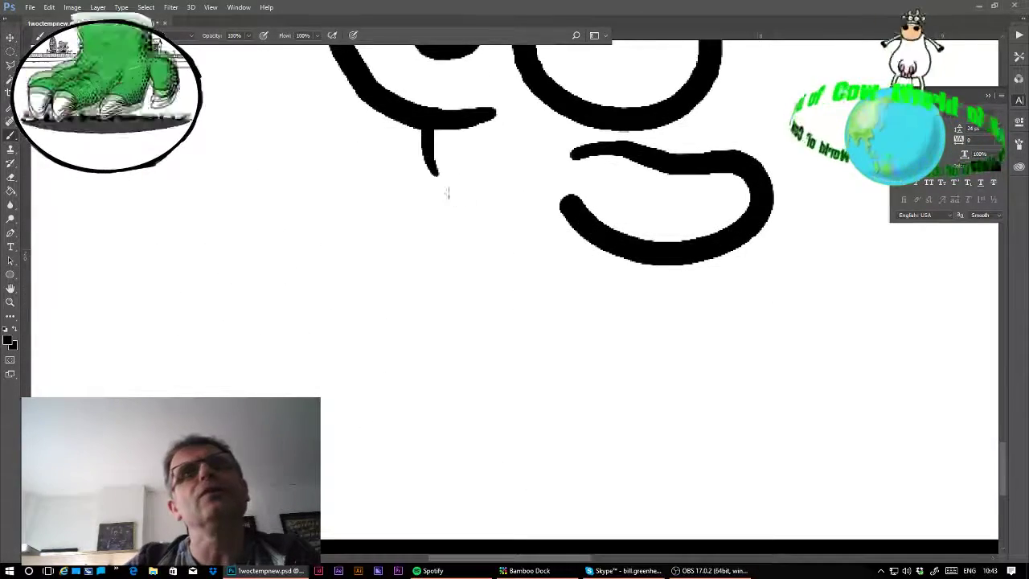
pyautogui.moveTo(438, 173); pyautogui.dragTo(521, 187)
pyautogui.moveTo(434, 177)
pyautogui.mouseDown()
pyautogui.moveTo(423, 201)
pyautogui.moveTo(508, 208)
pyautogui.mouseUp()
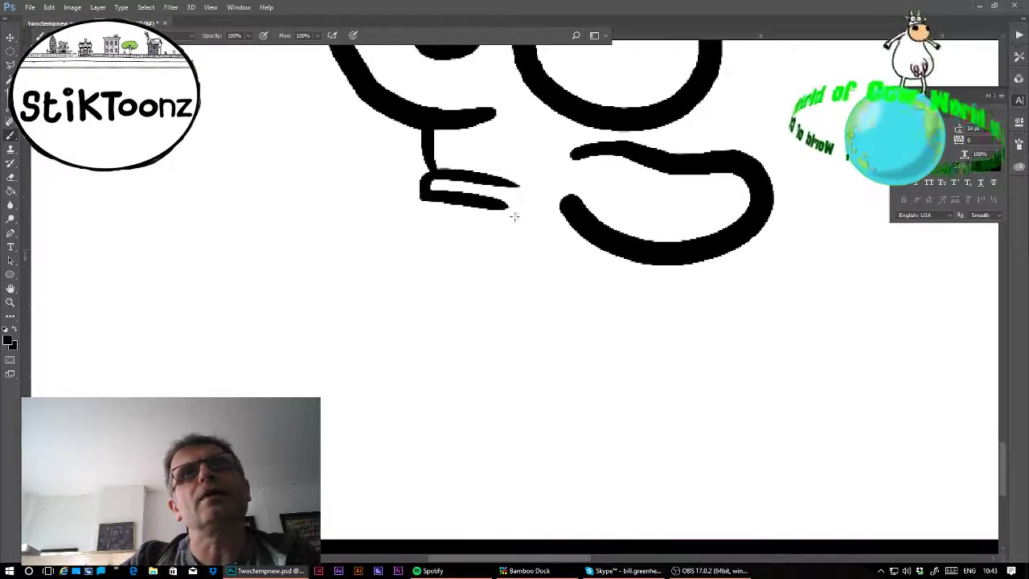
pyautogui.moveTo(563, 241); pyautogui.dragTo(336, 412)
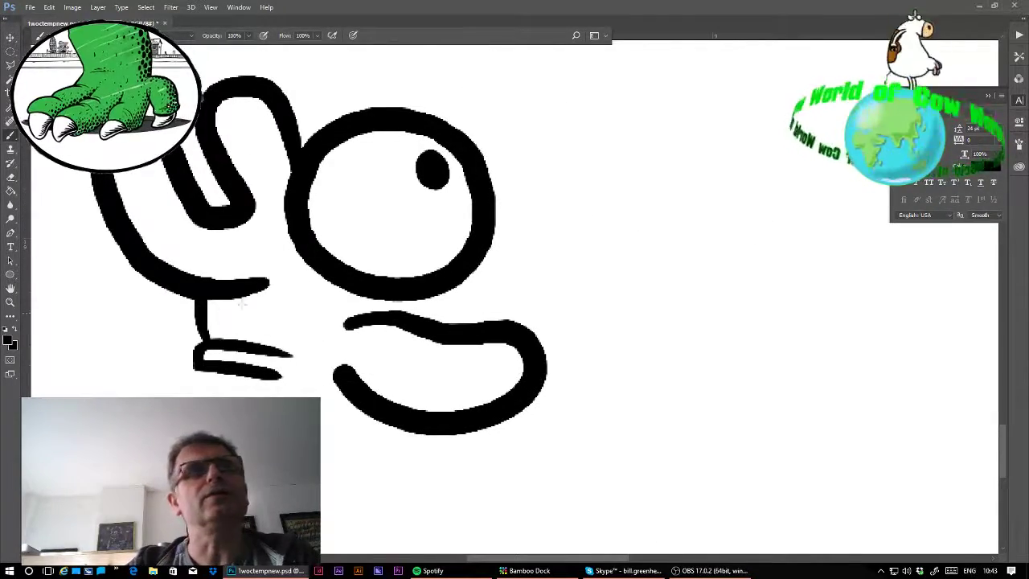
# - Draw the small cow's large rounded muzzle joined to the eye circle, with a curved inner line and a solid black nostril
pyautogui.moveTo(485, 183)
pyautogui.mouseDown()
pyautogui.moveTo(627, 123)
pyautogui.moveTo(705, 119)
pyautogui.moveTo(824, 167)
pyautogui.moveTo(893, 264)
pyautogui.moveTo(878, 410)
pyautogui.moveTo(776, 502)
pyautogui.mouseUp()
pyautogui.moveTo(518, 173)
pyautogui.mouseDown()
pyautogui.moveTo(708, 319)
pyautogui.moveTo(733, 524)
pyautogui.moveTo(738, 464)
pyautogui.moveTo(741, 515)
pyautogui.moveTo(778, 500)
pyautogui.moveTo(738, 477)
pyautogui.moveTo(736, 513)
pyautogui.moveTo(742, 466)
pyautogui.moveTo(735, 515)
pyautogui.mouseUp()
pyautogui.moveTo(777, 158)
pyautogui.mouseDown()
pyautogui.moveTo(747, 188)
pyautogui.moveTo(801, 190)
pyautogui.mouseUp()
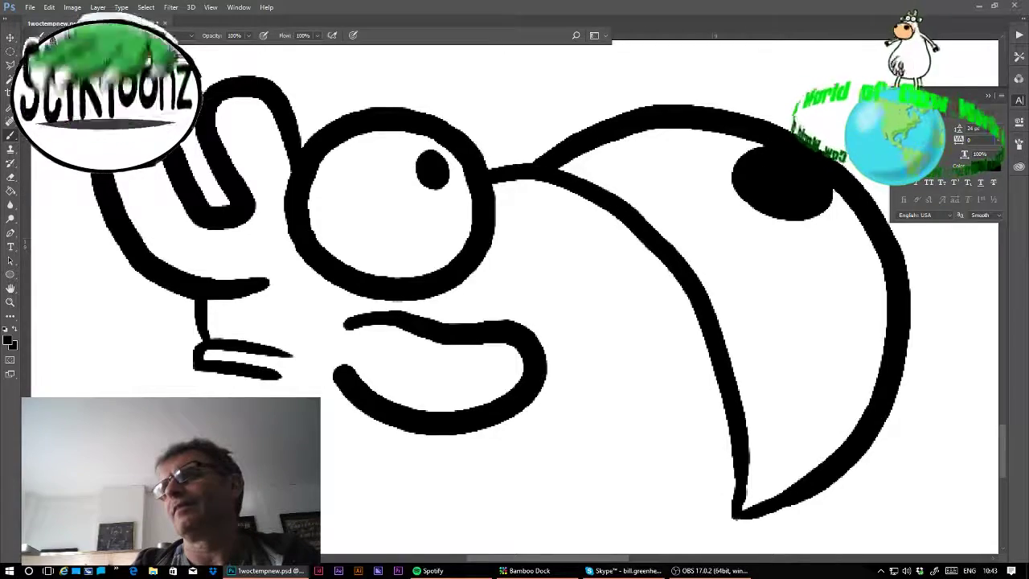
# - Ink the small cow's sloping back, front neck line, second ear behind the head and wavy patch edge running down its body
pyautogui.hotkey('ctrl', '-')
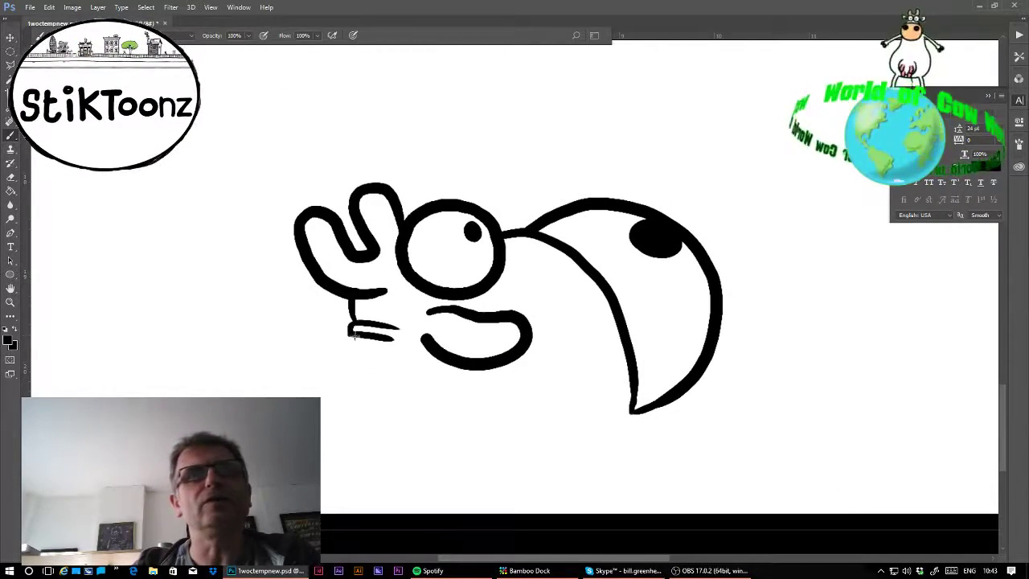
pyautogui.moveTo(348, 333); pyautogui.dragTo(231, 396)
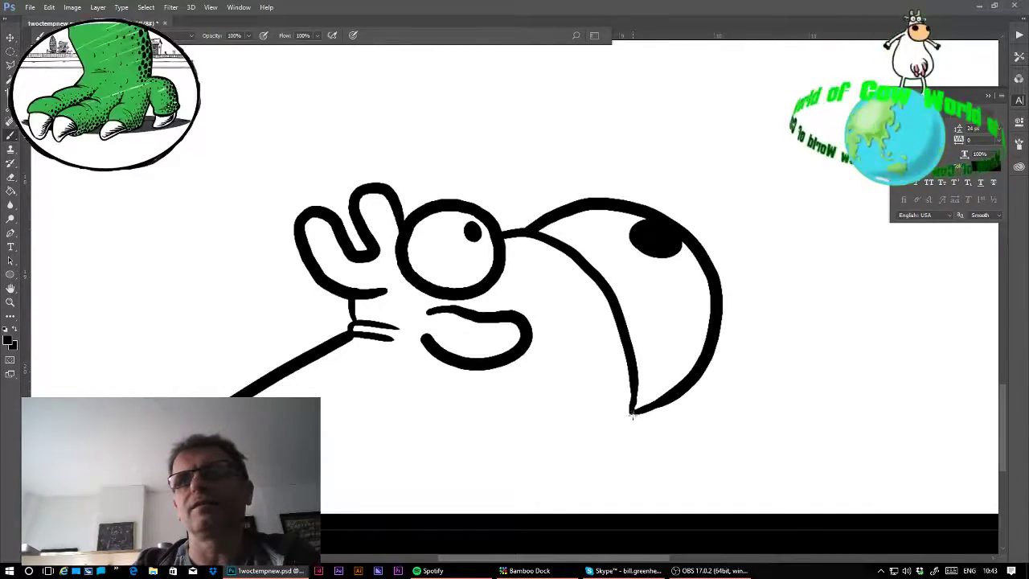
pyautogui.moveTo(630, 414); pyautogui.dragTo(643, 546)
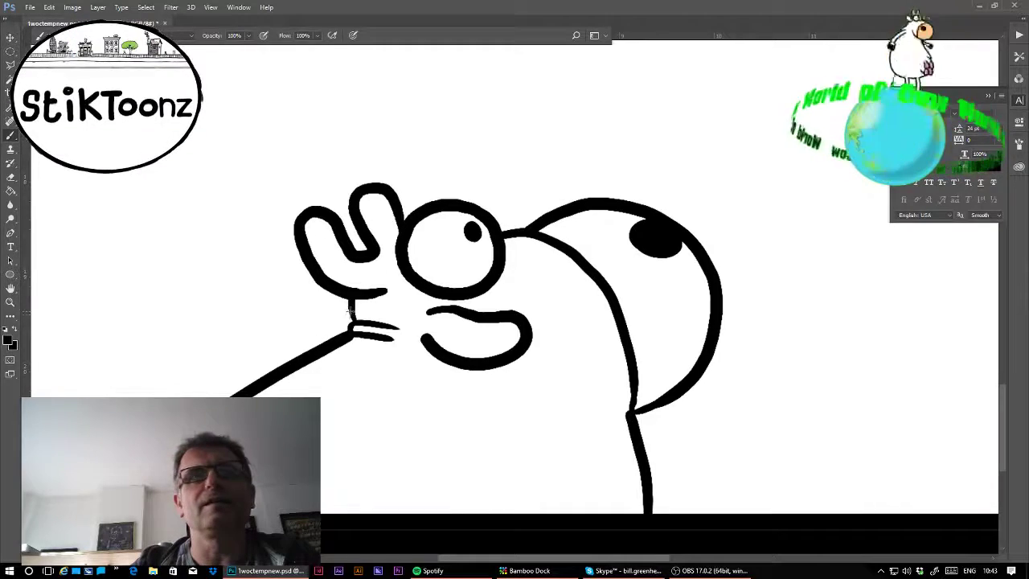
pyautogui.moveTo(350, 312)
pyautogui.mouseDown()
pyautogui.moveTo(297, 318)
pyautogui.moveTo(290, 334)
pyautogui.moveTo(306, 354)
pyautogui.mouseUp()
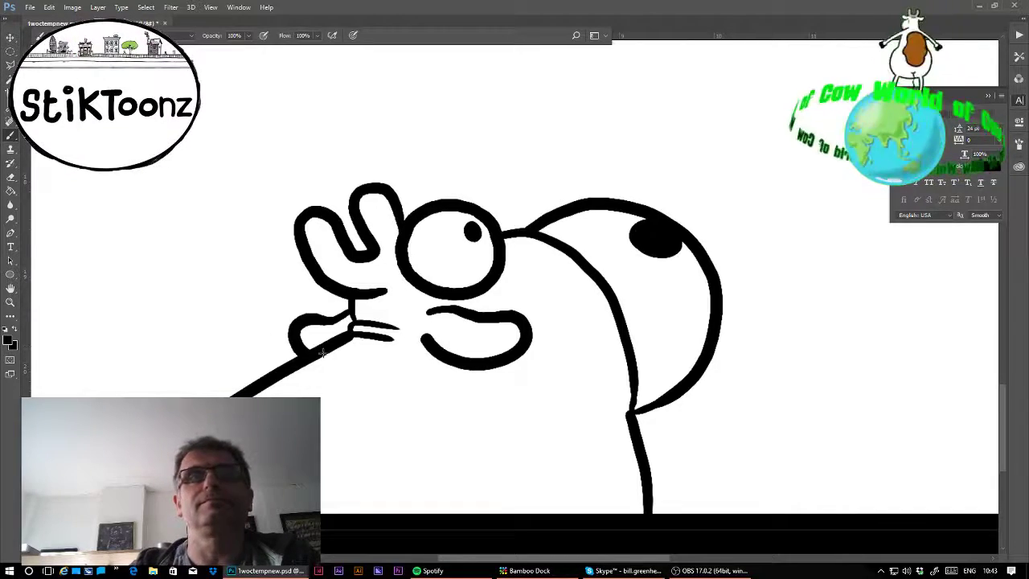
pyautogui.moveTo(322, 354)
pyautogui.mouseDown()
pyautogui.moveTo(347, 359)
pyautogui.moveTo(482, 511)
pyautogui.mouseUp()
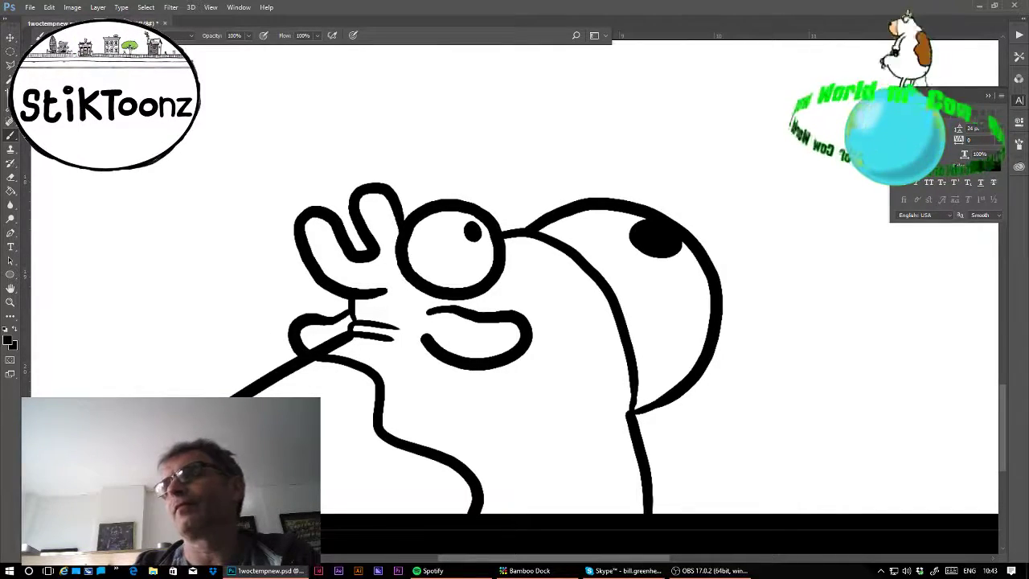
# - Move the small cow left so its back line starts at the lower-left corner of the cartoon panel
pyautogui.hotkey('ctrl', '-')
pyautogui.hotkey('ctrl', '-')
pyautogui.hotkey('ctrl', '-')
pyautogui.hotkey('ctrl', '-')
pyautogui.hotkey('ctrl', '-')
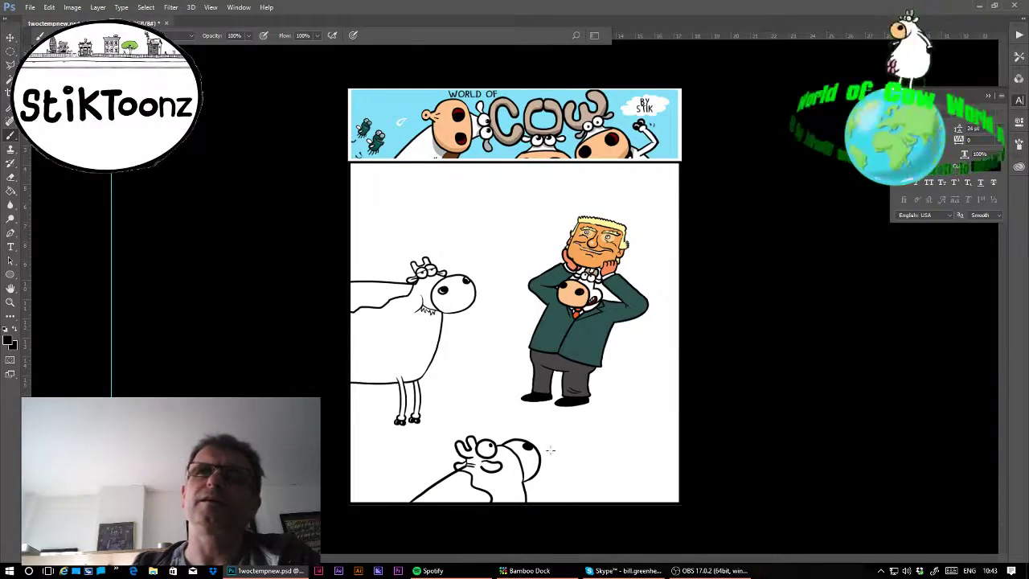
pyautogui.moveTo(529, 470)
pyautogui.mouseDown()
pyautogui.moveTo(505, 443)
pyautogui.moveTo(478, 468)
pyautogui.mouseUp()
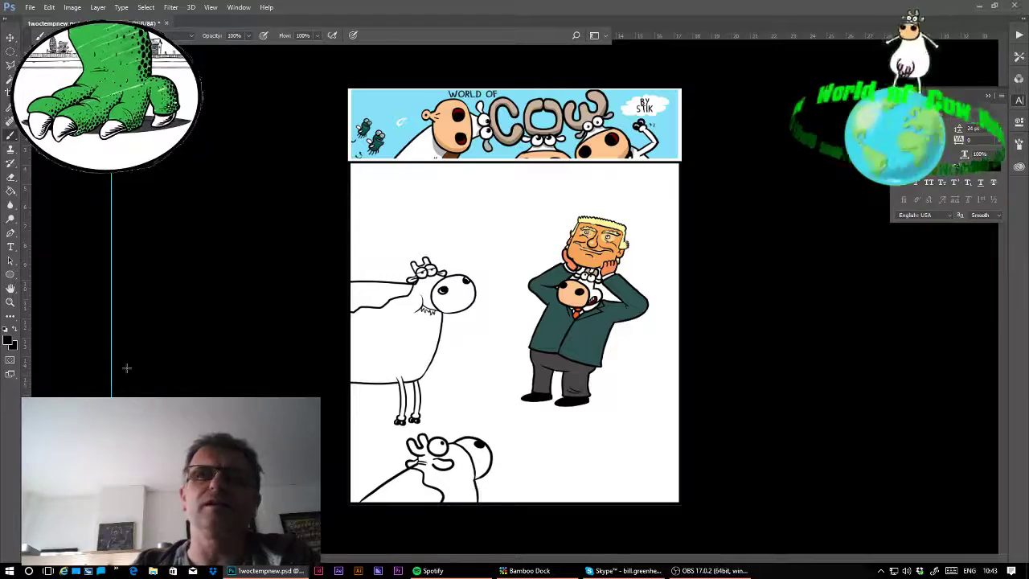
# - Lasso and delete the small cow's front neck line below the muzzle, then clear the selection
pyautogui.click(10, 302)
pyautogui.moveTo(479, 515); pyautogui.dragTo(572, 519)
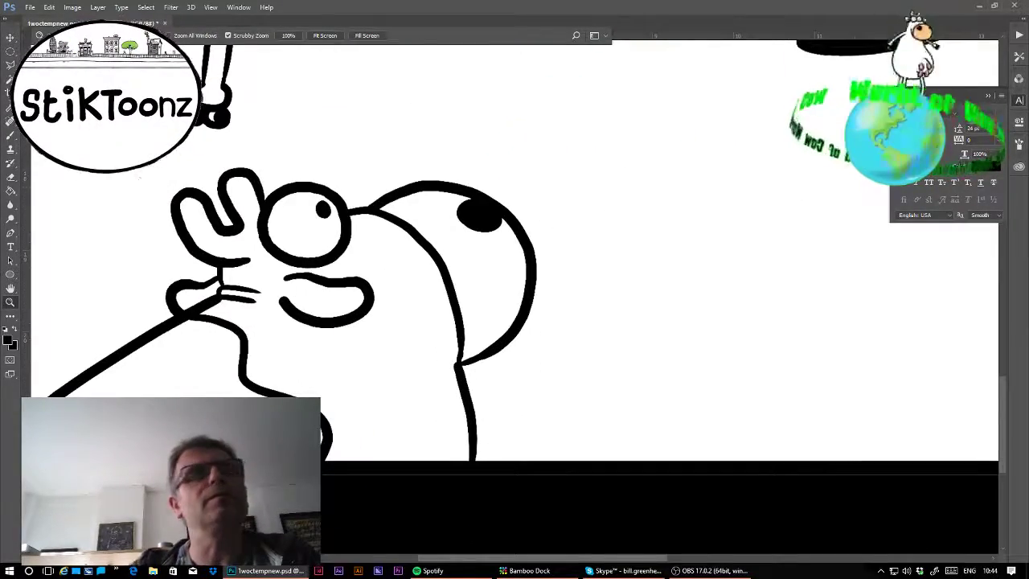
pyautogui.press('l')
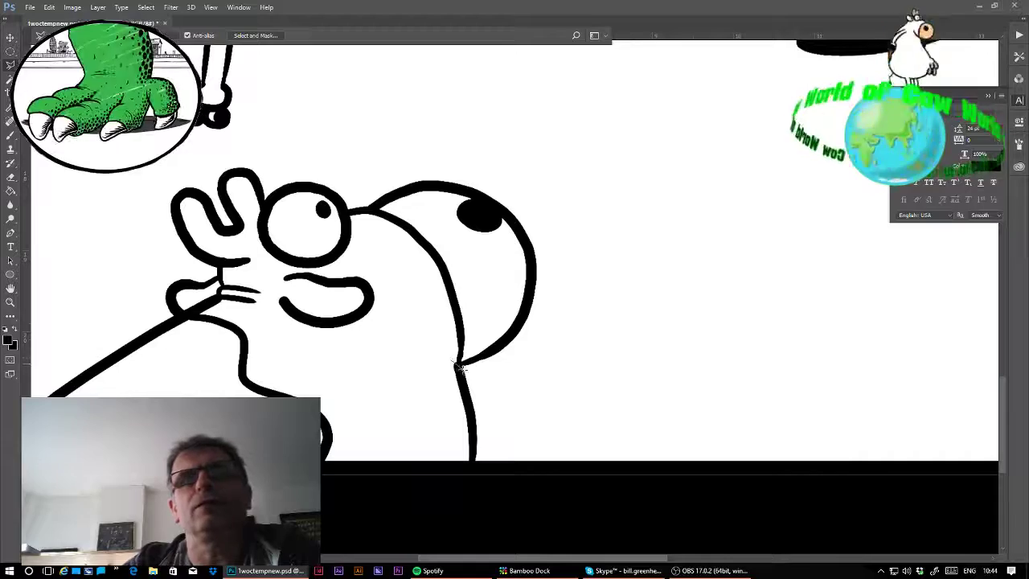
pyautogui.moveTo(461, 367)
pyautogui.mouseDown()
pyautogui.moveTo(499, 443)
pyautogui.moveTo(493, 481)
pyautogui.moveTo(414, 474)
pyautogui.moveTo(414, 402)
pyautogui.mouseUp()
pyautogui.press('Delete')
pyautogui.hotkey('ctrl', 'd')
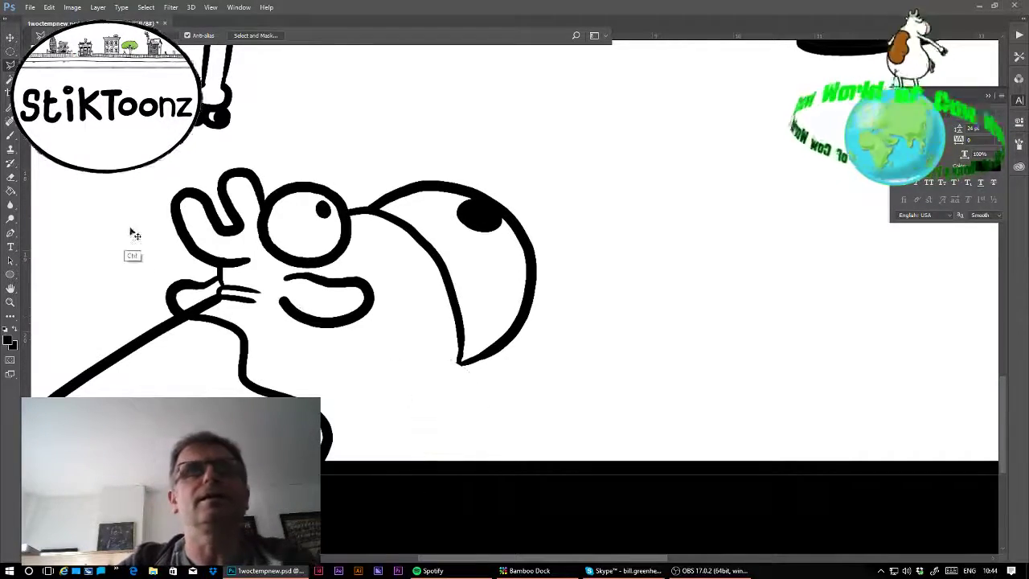
# - Draw a curved cheek line, a neck line down to the panel's lower edge, and a jaw line joining the cheek to the muzzle
pyautogui.click(10, 135)
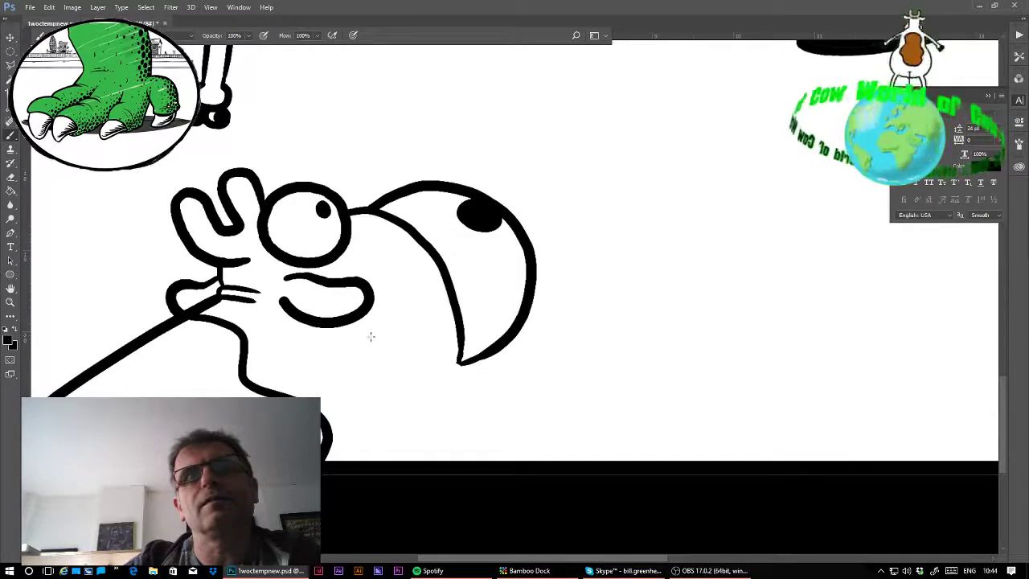
pyautogui.moveTo(371, 336)
pyautogui.mouseDown()
pyautogui.moveTo(398, 346)
pyautogui.moveTo(411, 380)
pyautogui.moveTo(392, 407)
pyautogui.moveTo(405, 466)
pyautogui.mouseUp()
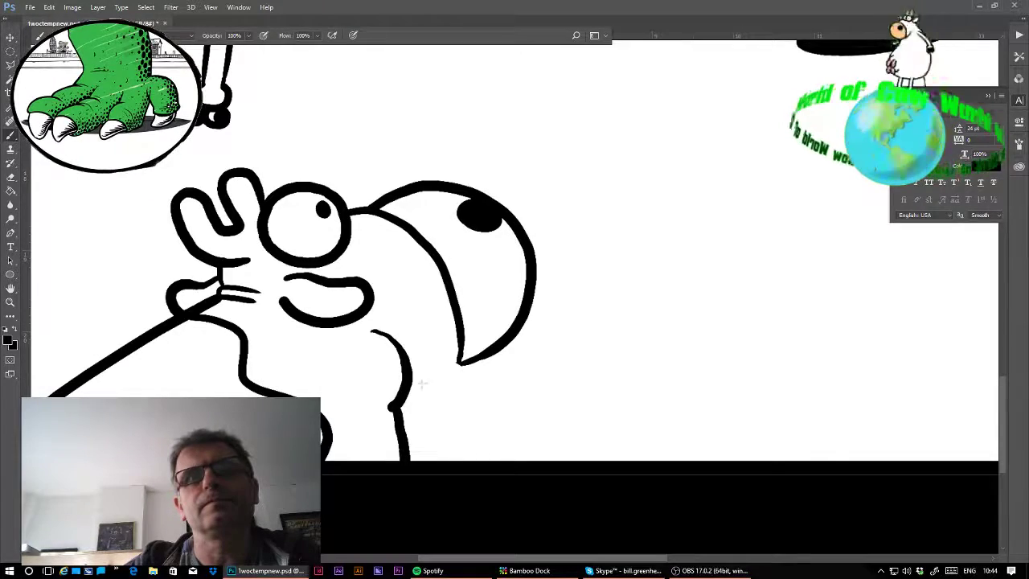
pyautogui.moveTo(404, 399); pyautogui.dragTo(463, 364)
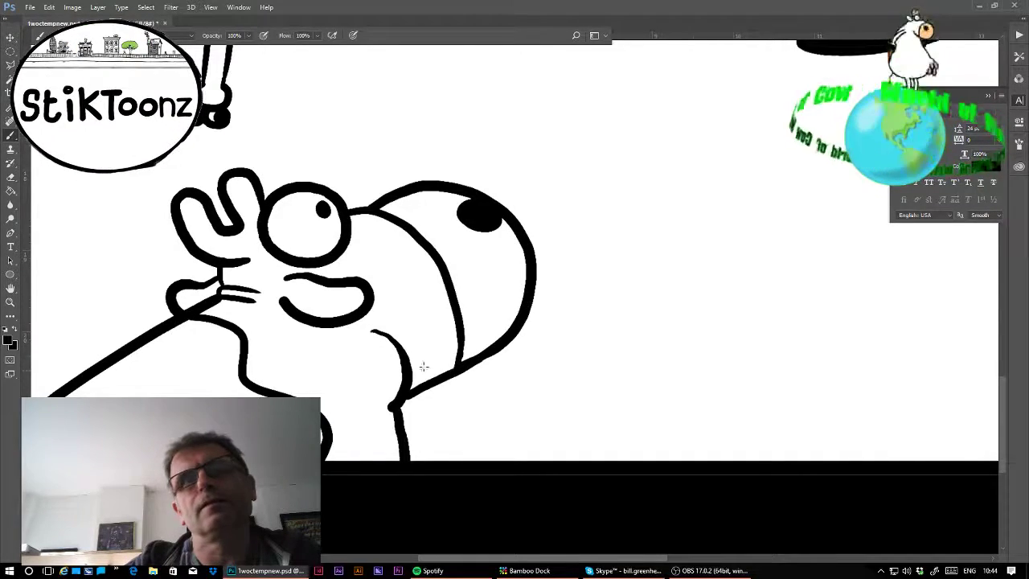
# - Erase the blunt ends of the cheek and ear lines into tapered points, and even out the small cow's front neck line
pyautogui.click(10, 303)
pyautogui.click(402, 410)
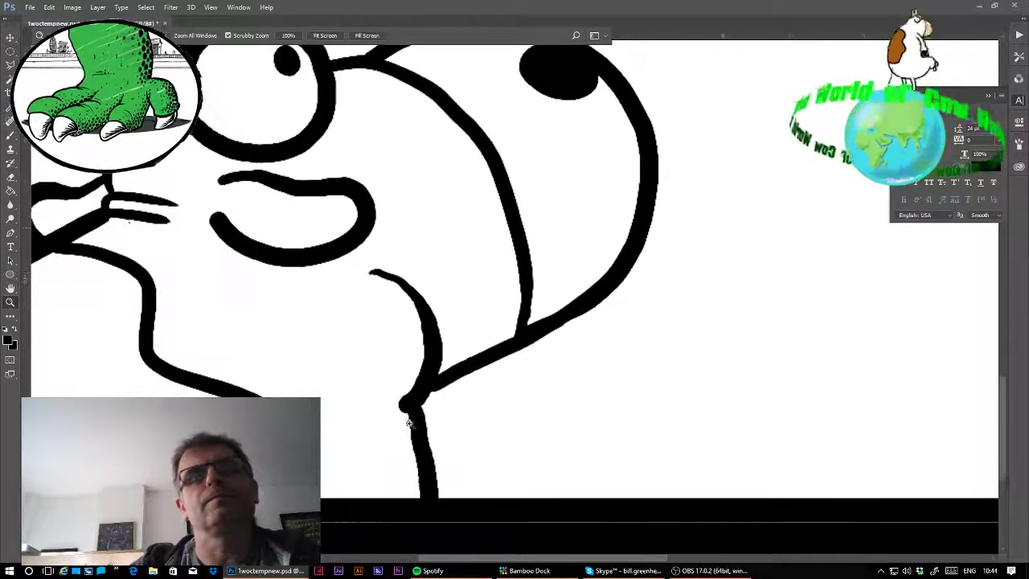
pyautogui.click(11, 177)
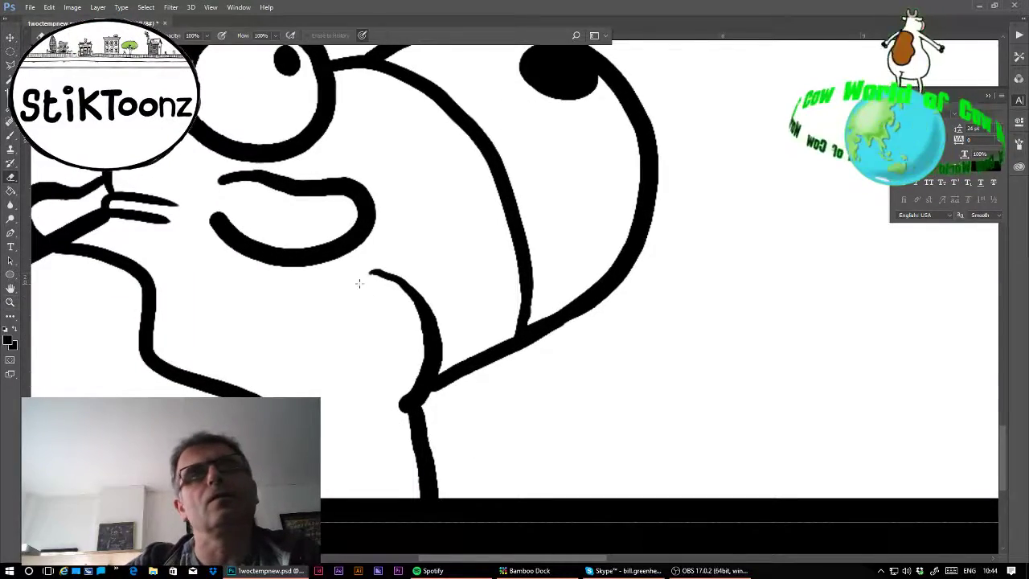
pyautogui.moveTo(376, 279); pyautogui.dragTo(399, 296)
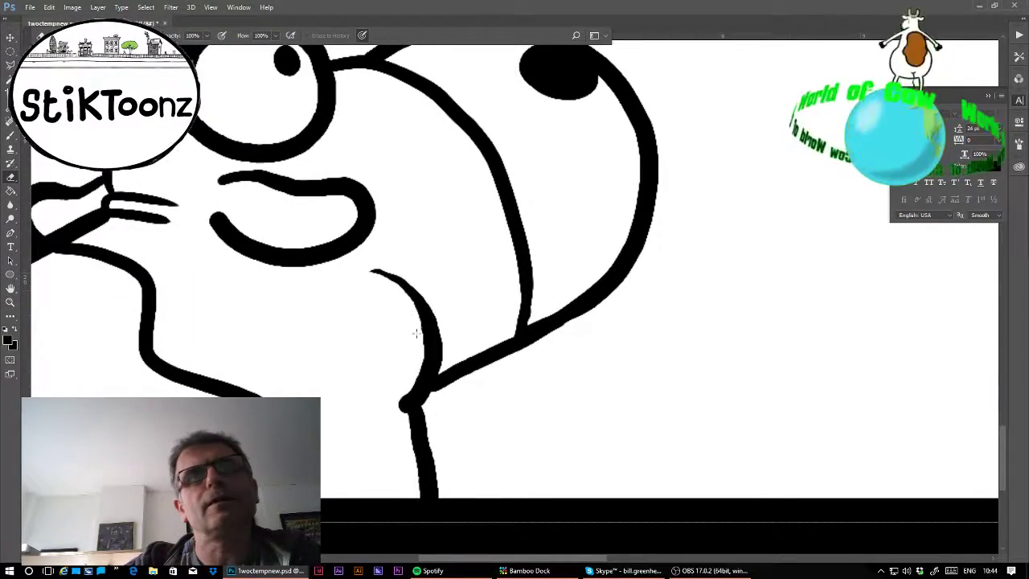
pyautogui.moveTo(416, 332)
pyautogui.mouseDown()
pyautogui.moveTo(421, 376)
pyautogui.moveTo(396, 407)
pyautogui.mouseUp()
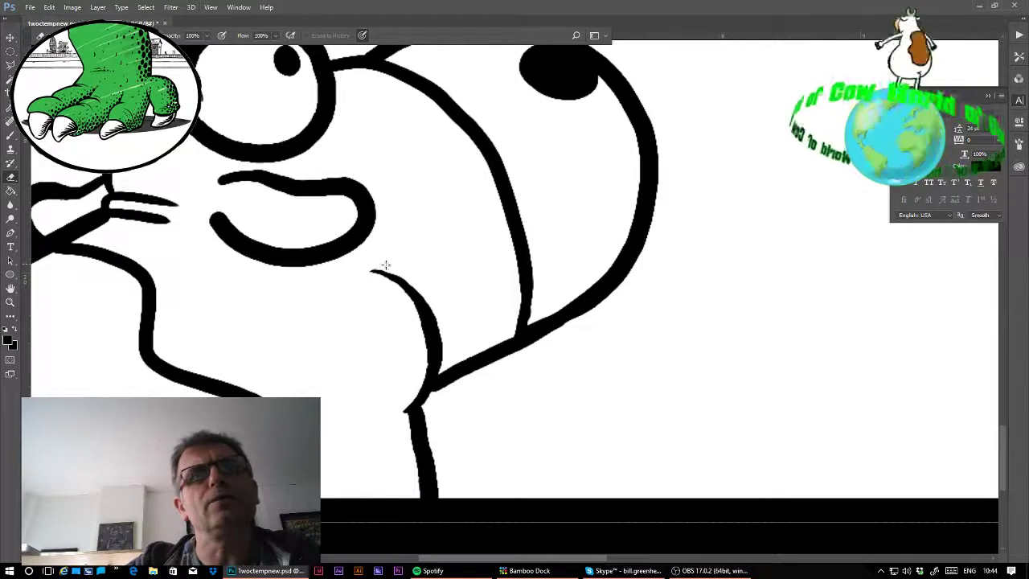
pyautogui.moveTo(220, 206); pyautogui.dragTo(240, 230)
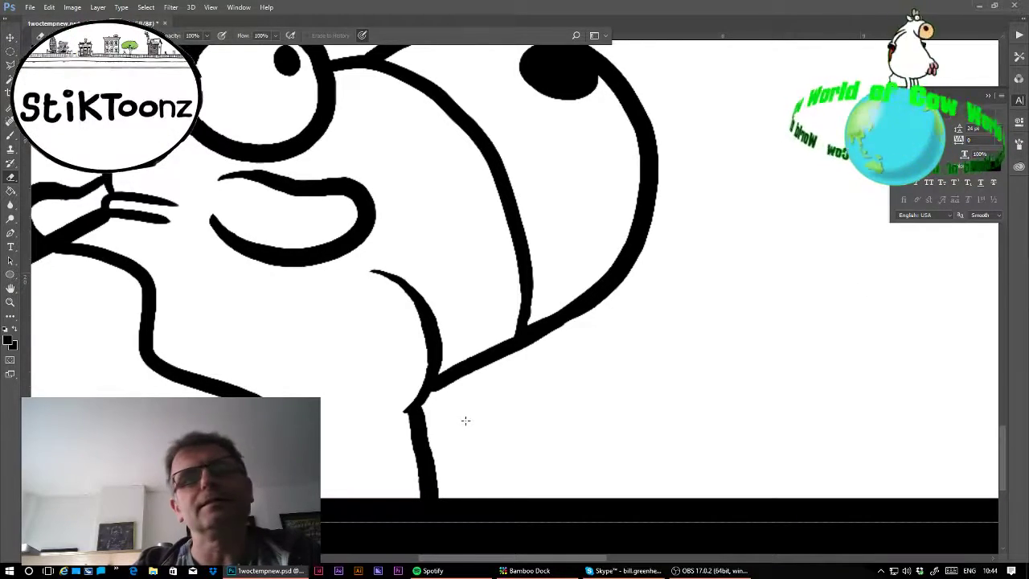
pyautogui.moveTo(429, 408); pyautogui.dragTo(438, 458)
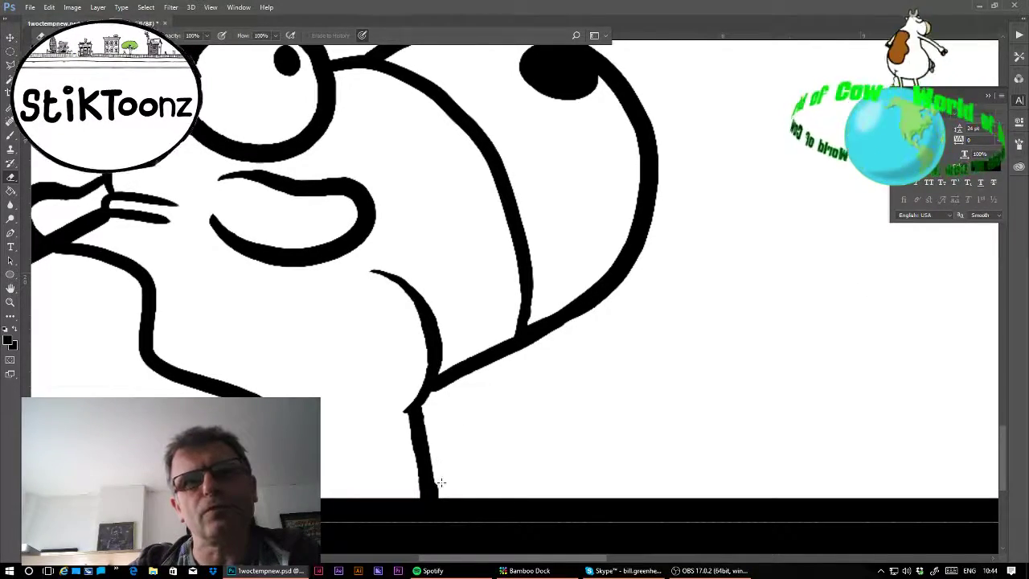
pyautogui.click(11, 137)
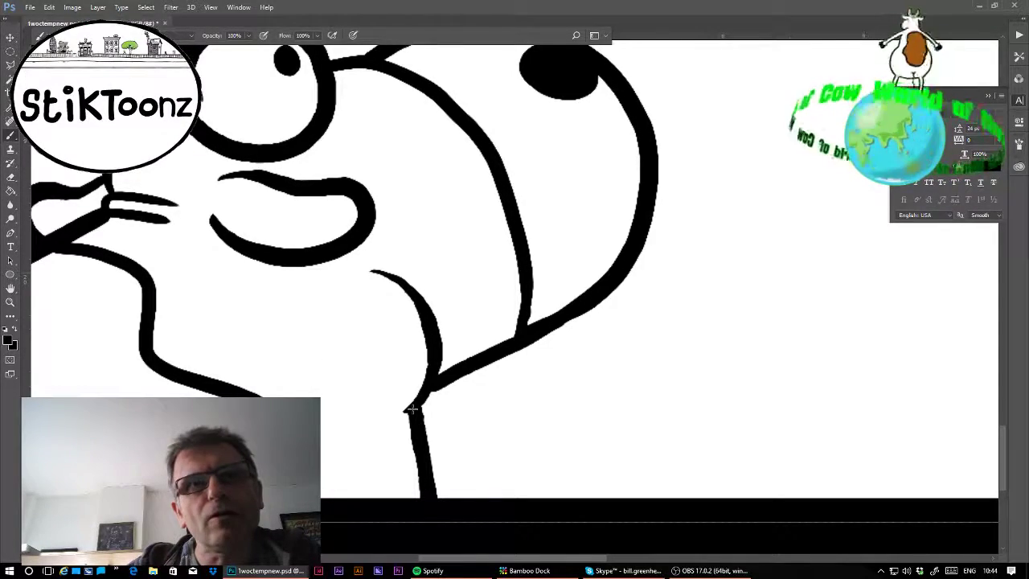
pyautogui.moveTo(418, 436); pyautogui.dragTo(426, 499)
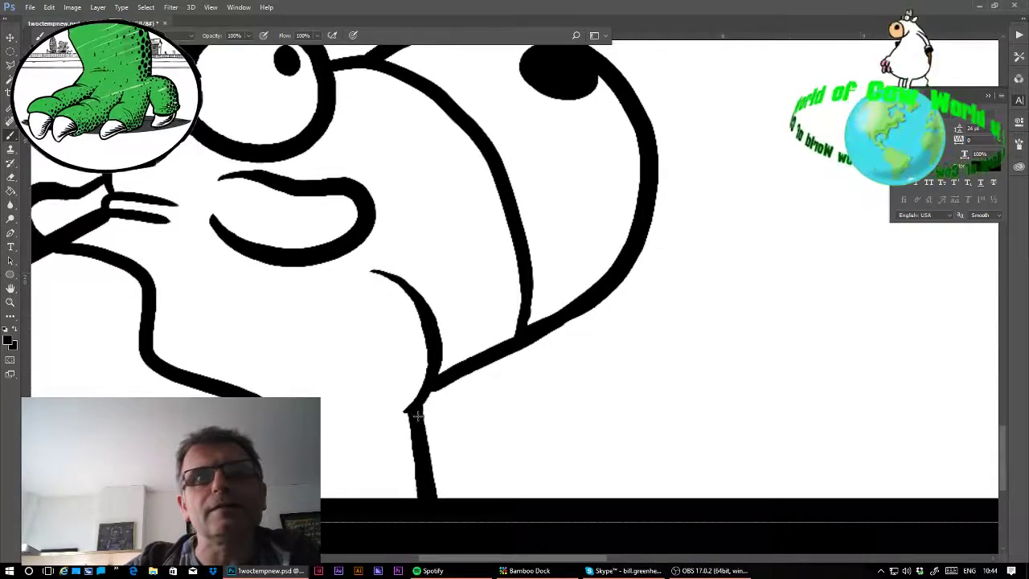
# - Hide the two uncoloured cow drawings so that only the suited figure remains in the cartoon panel
pyautogui.hotkey('ctrl', '-')
pyautogui.hotkey('ctrl', '-')
pyautogui.hotkey('ctrl', '-')
pyautogui.hotkey('ctrl', '-')
pyautogui.hotkey('ctrl', '-')
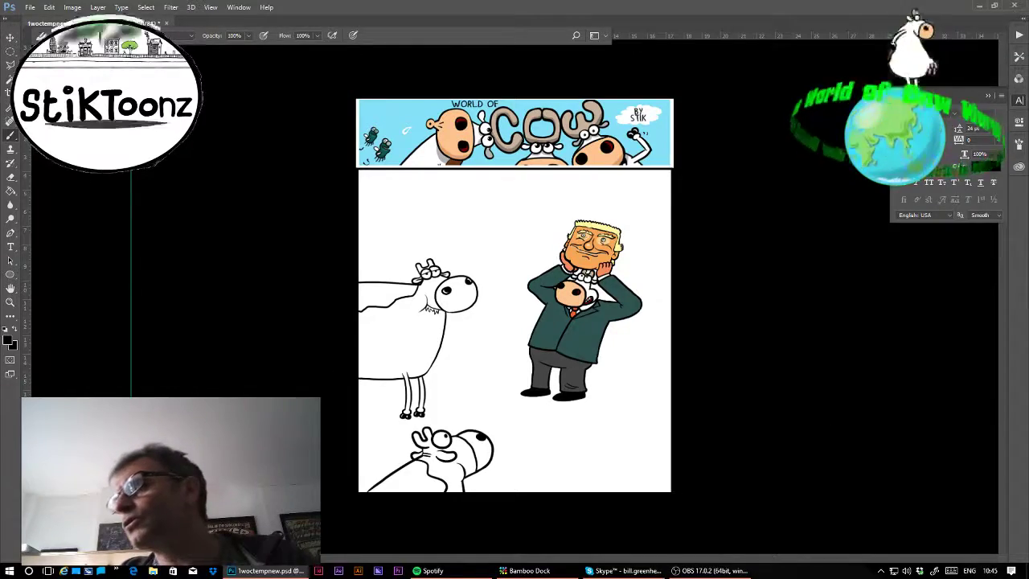
pyautogui.hotkey('ctrl', 'alt', 'z')
pyautogui.hotkey('ctrl', 'alt', 'z')
# - Draw a black wavy line from the panel's left edge, rising slightly towards the suited figure
pyautogui.click(11, 302)
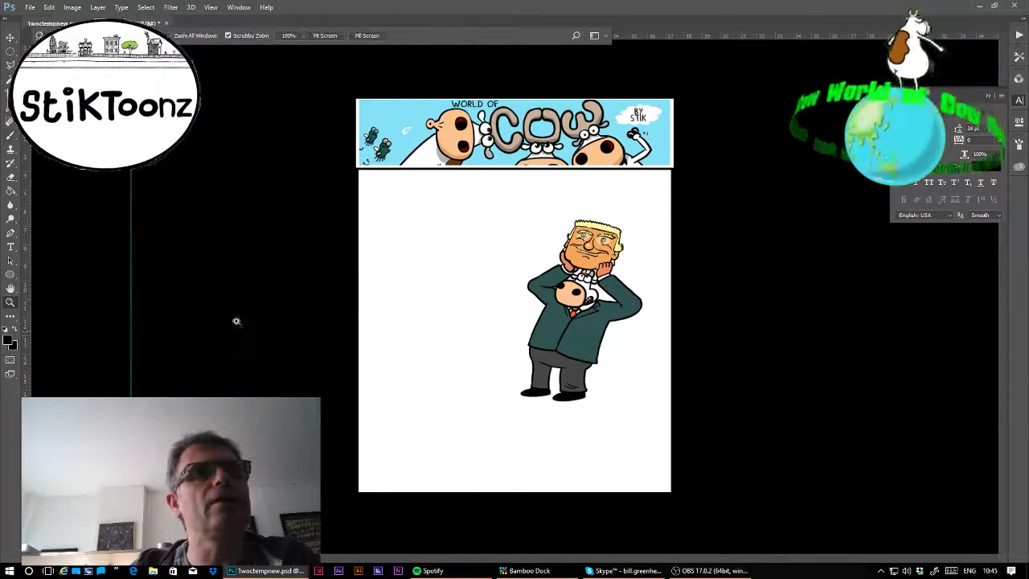
pyautogui.moveTo(329, 332); pyautogui.dragTo(321, 307)
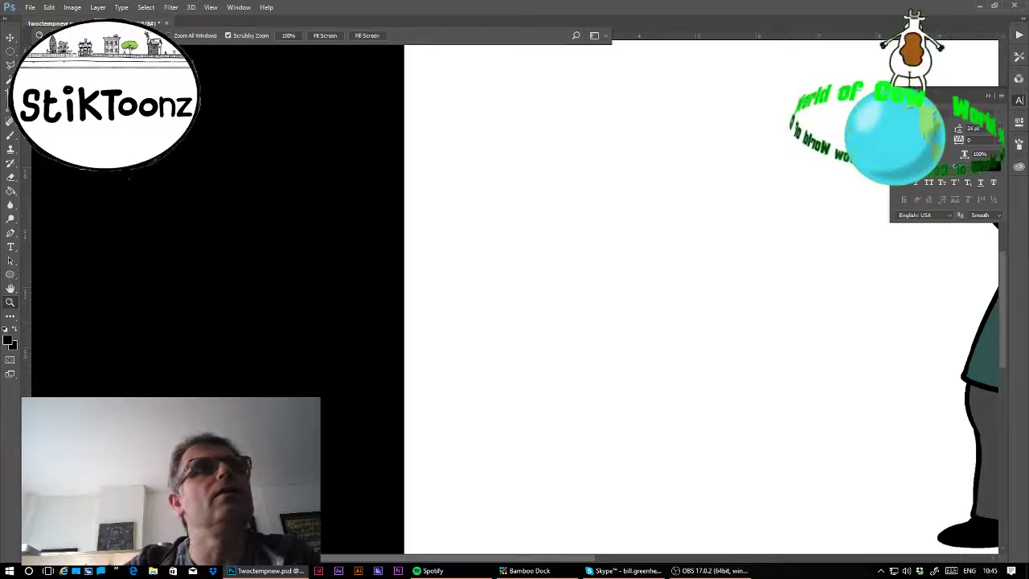
pyautogui.press('b')
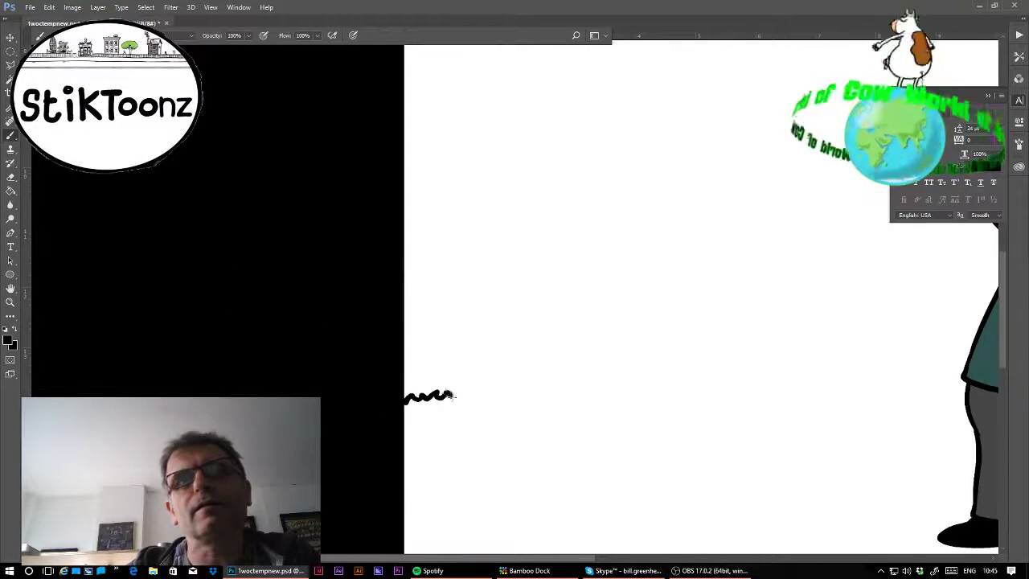
pyautogui.moveTo(467, 394); pyautogui.dragTo(663, 378)
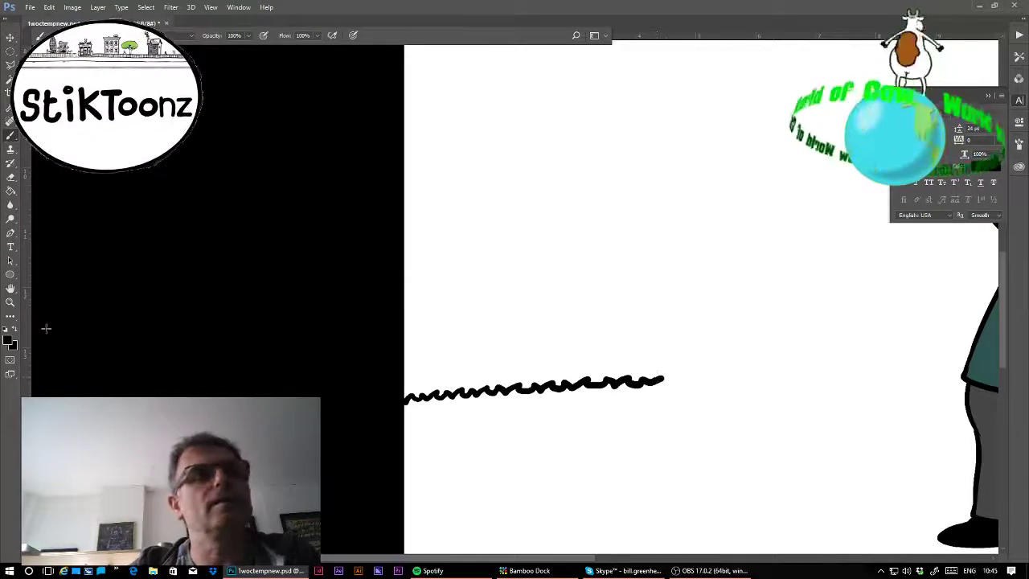
# - Erase along the upper edge of the wavy line to sharpen its peaks, and add a short rounded downstroke at its right end
pyautogui.click(10, 302)
pyautogui.moveTo(528, 393); pyautogui.dragTo(596, 393)
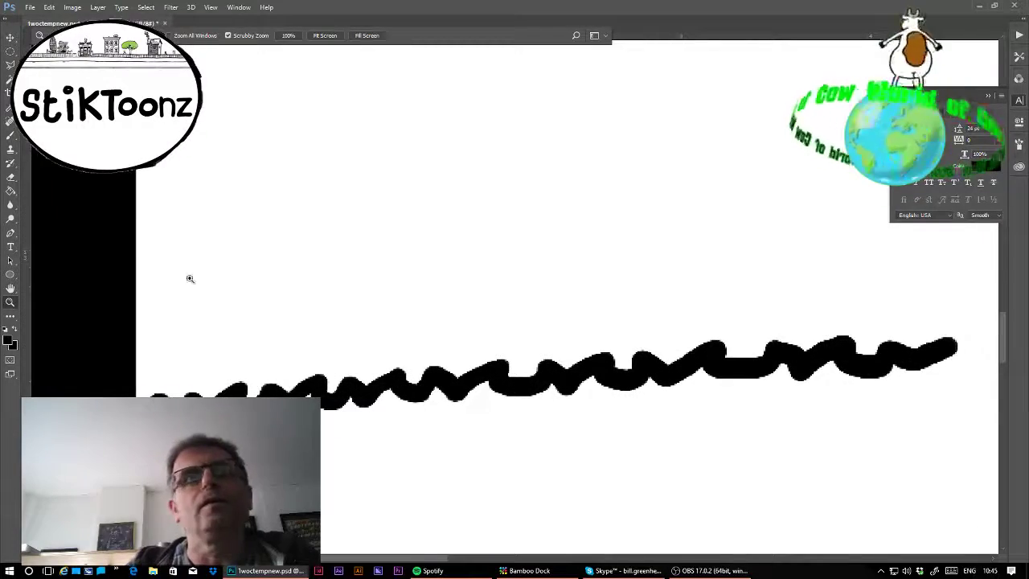
pyautogui.click(10, 178)
pyautogui.moveTo(500, 354)
pyautogui.mouseDown()
pyautogui.moveTo(519, 380)
pyautogui.moveTo(539, 349)
pyautogui.moveTo(575, 373)
pyautogui.moveTo(618, 355)
pyautogui.moveTo(625, 375)
pyautogui.moveTo(663, 344)
pyautogui.moveTo(683, 358)
pyautogui.moveTo(716, 346)
pyautogui.moveTo(738, 358)
pyautogui.moveTo(766, 320)
pyautogui.moveTo(882, 332)
pyautogui.moveTo(961, 315)
pyautogui.mouseUp()
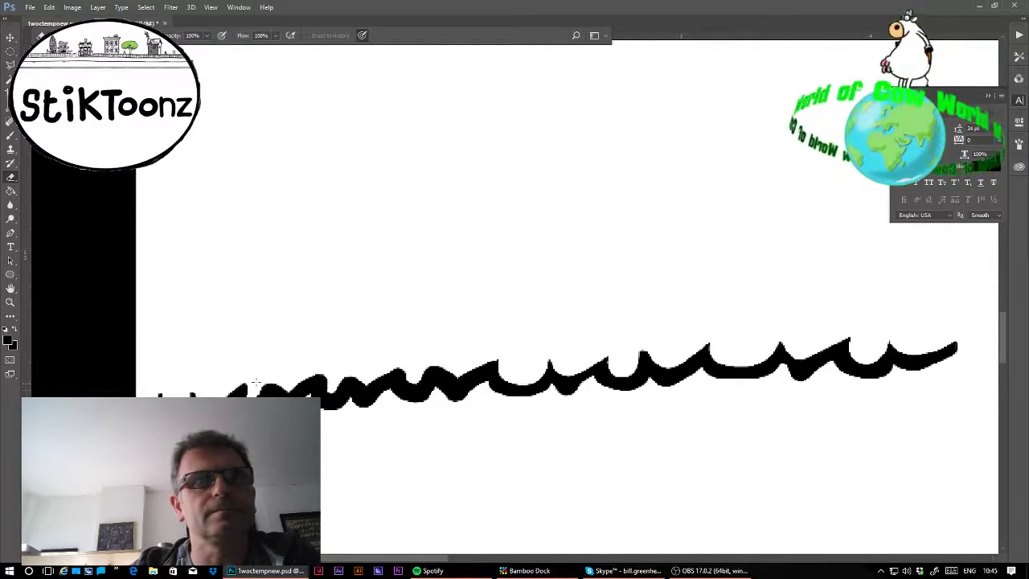
pyautogui.moveTo(288, 384)
pyautogui.mouseDown()
pyautogui.moveTo(336, 372)
pyautogui.moveTo(329, 388)
pyautogui.moveTo(340, 370)
pyautogui.moveTo(384, 384)
pyautogui.moveTo(358, 374)
pyautogui.moveTo(398, 364)
pyautogui.moveTo(407, 381)
pyautogui.moveTo(425, 361)
pyautogui.moveTo(474, 376)
pyautogui.moveTo(444, 363)
pyautogui.moveTo(455, 373)
pyautogui.moveTo(523, 356)
pyautogui.mouseUp()
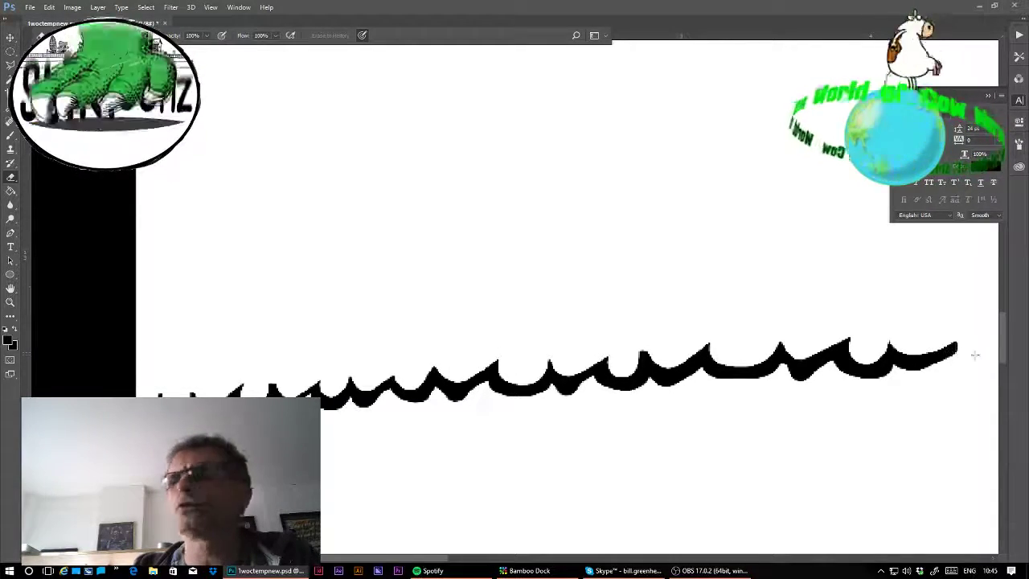
pyautogui.click(12, 136)
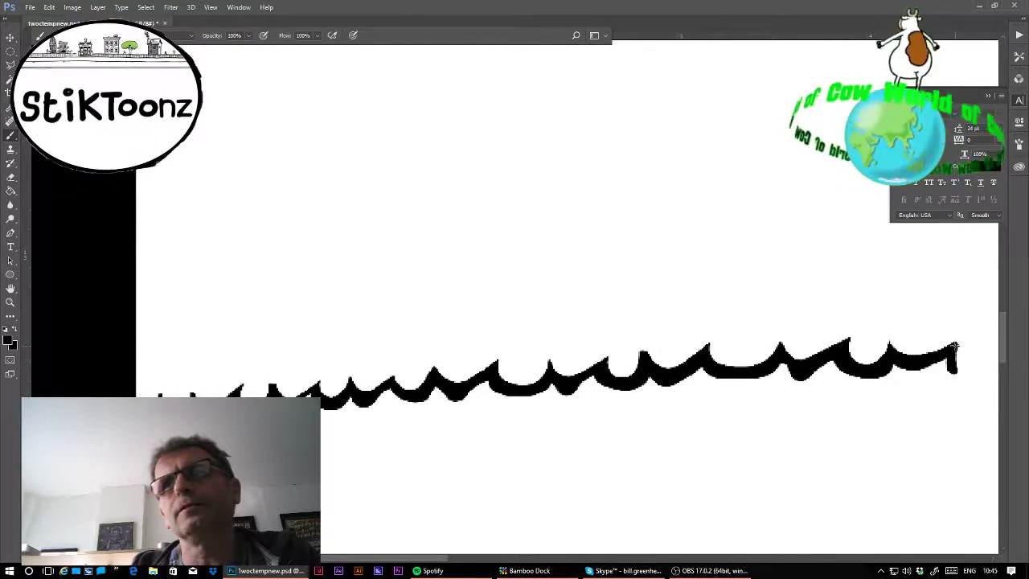
pyautogui.moveTo(951, 366); pyautogui.dragTo(956, 368)
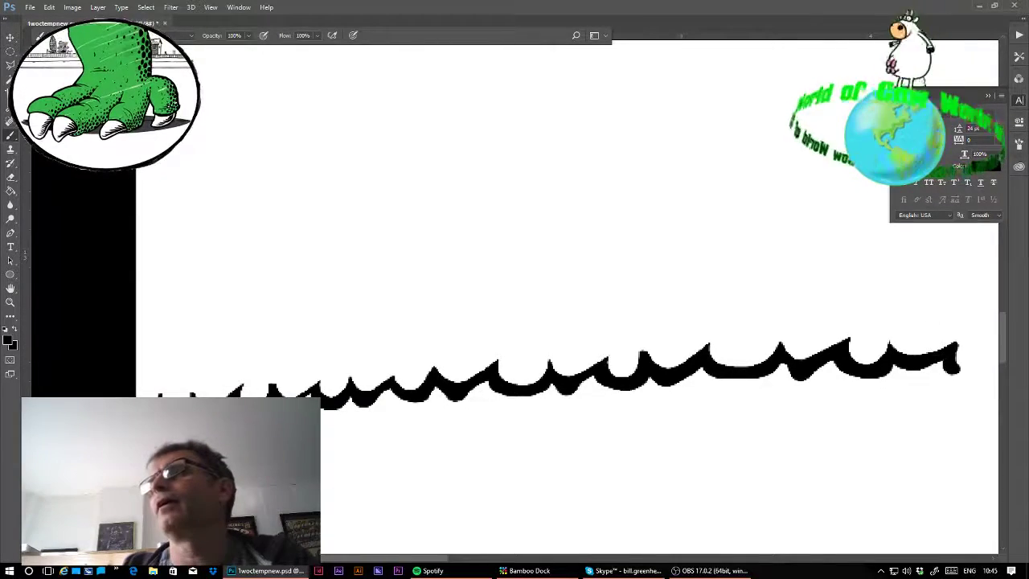
# - Duplicate the wavy line and place the copy end to end with the original, continuing it to the right
pyautogui.hotkey('ctrl', '-')
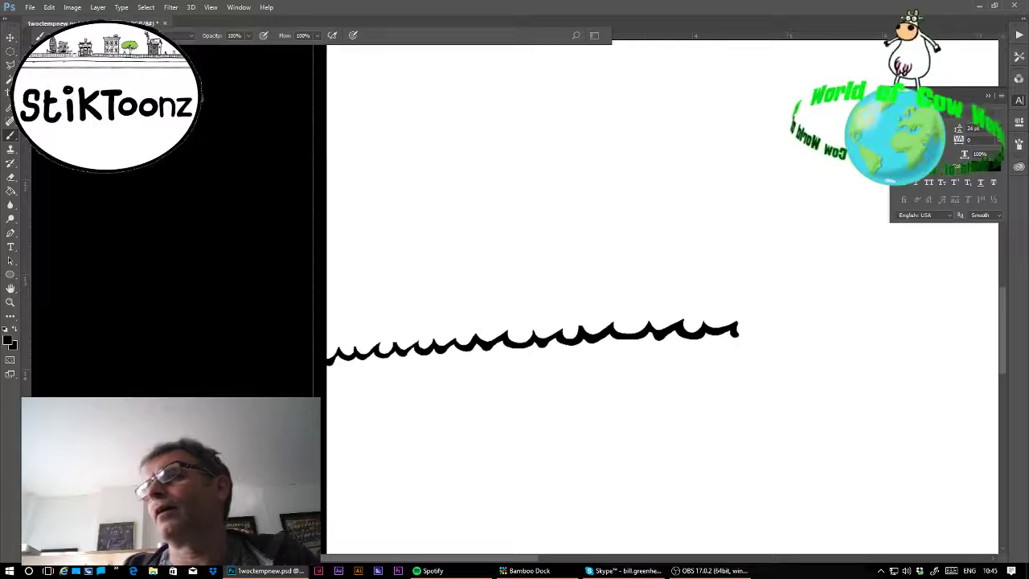
pyautogui.moveTo(476, 379); pyautogui.dragTo(906, 351)
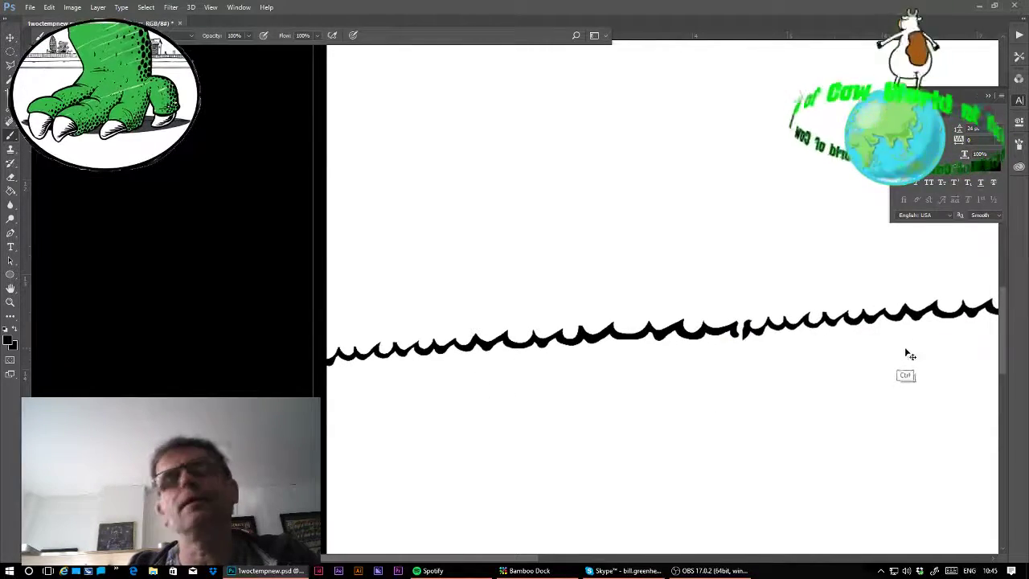
pyautogui.click(11, 302)
pyautogui.click(785, 319)
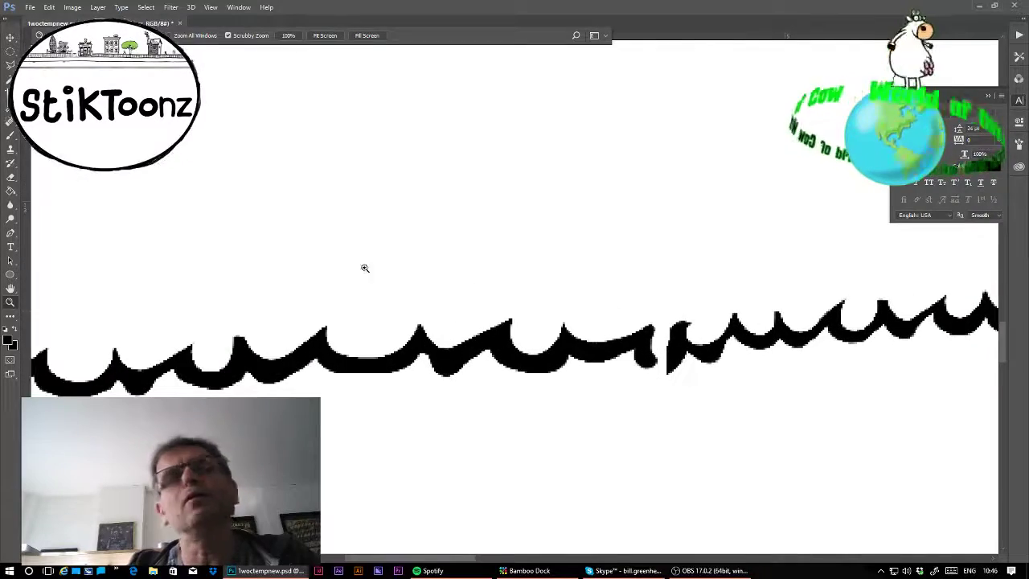
# - Erase the stray left end of the copied wavy line and move the copy to meet the original's right end
pyautogui.click(10, 178)
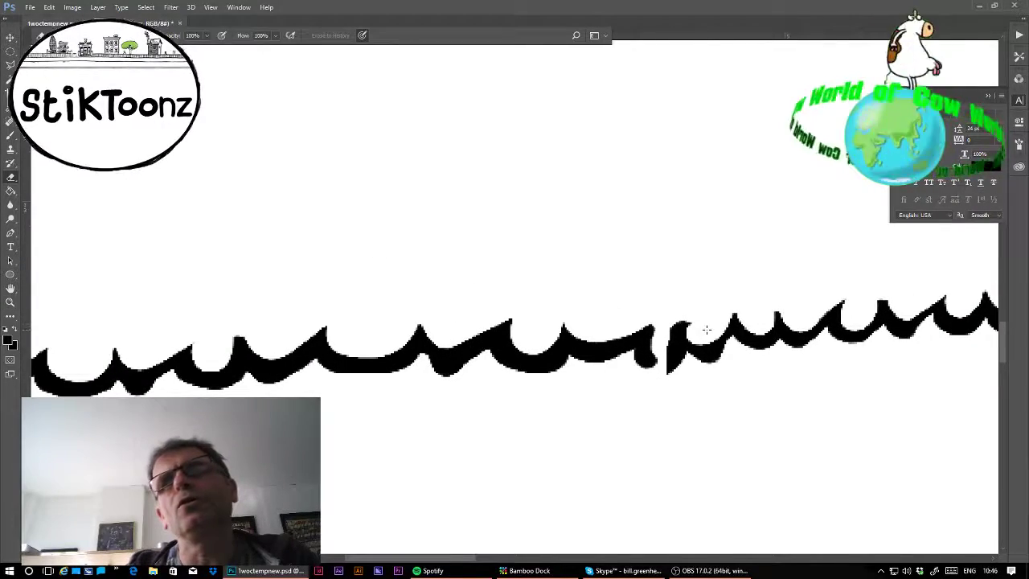
pyautogui.moveTo(706, 329)
pyautogui.mouseDown()
pyautogui.moveTo(683, 342)
pyautogui.moveTo(675, 325)
pyautogui.moveTo(671, 365)
pyautogui.moveTo(716, 366)
pyautogui.mouseUp()
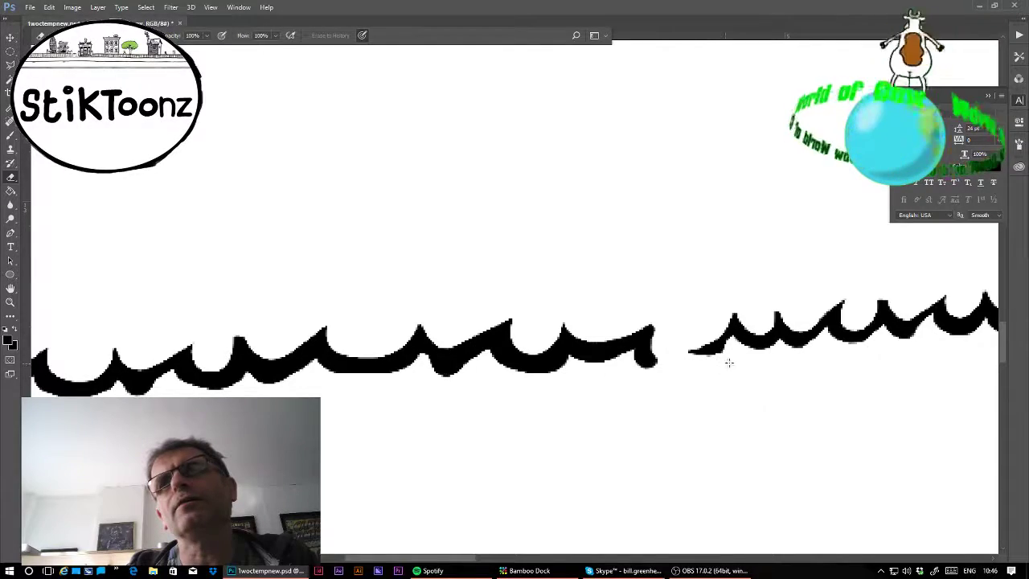
pyautogui.keyDown('ctrl'); pyautogui.moveTo(808, 348); pyautogui.dragTo(763, 359); pyautogui.keyUp('ctrl')
pyautogui.hotkey('ctrl', '0')
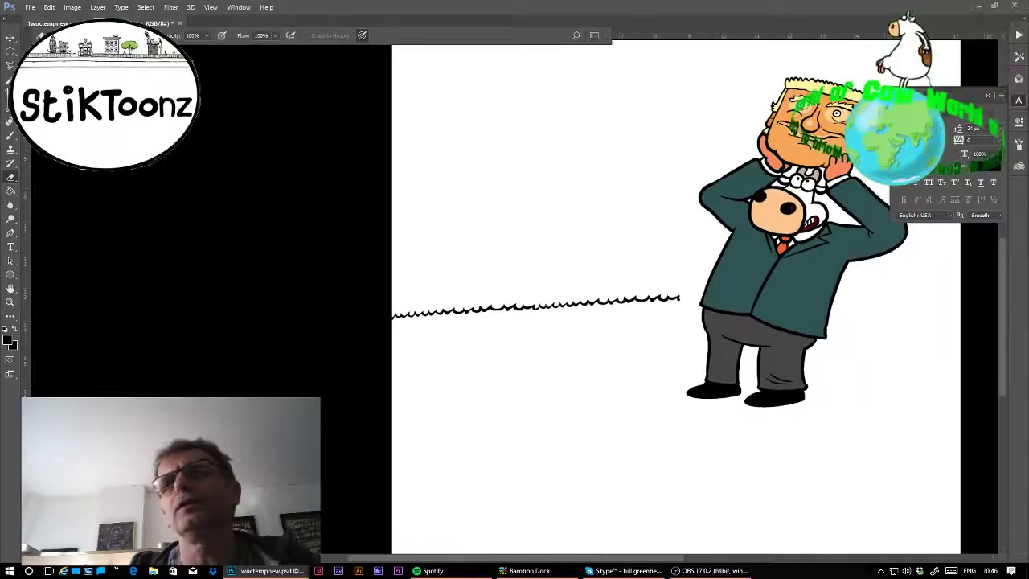
# - Free-transform the copied wavy line with a slight rotation so that it follows on smoothly from the original
pyautogui.click(49, 7)
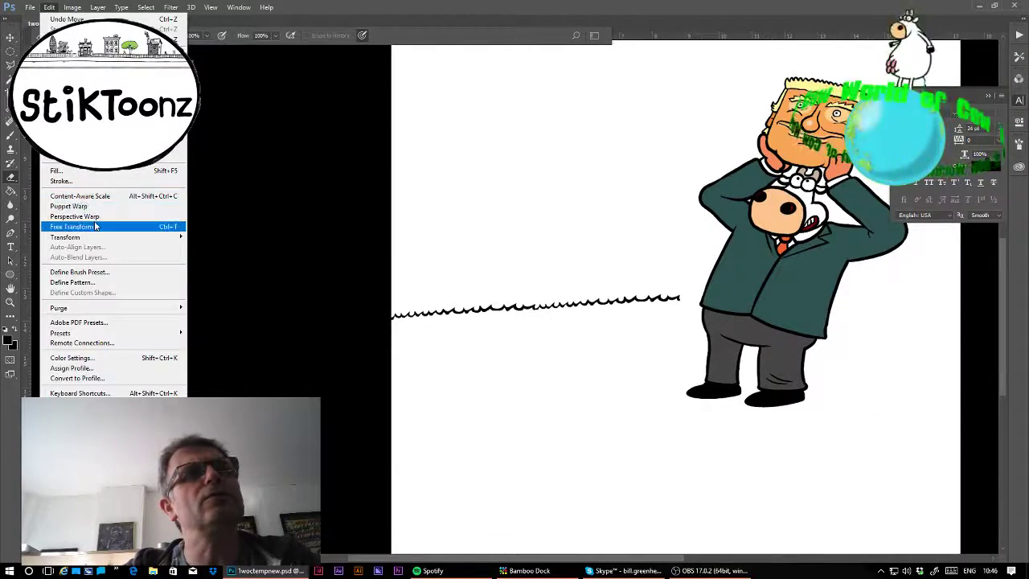
pyautogui.click(81, 223)
pyautogui.moveTo(788, 266); pyautogui.dragTo(788, 268)
pyautogui.moveTo(659, 304); pyautogui.dragTo(726, 305)
pyautogui.press('Return')
pyautogui.press('e')
pyautogui.click(11, 303)
pyautogui.moveTo(603, 335)
pyautogui.mouseDown()
pyautogui.moveTo(630, 331)
pyautogui.moveTo(619, 339)
pyautogui.mouseUp()
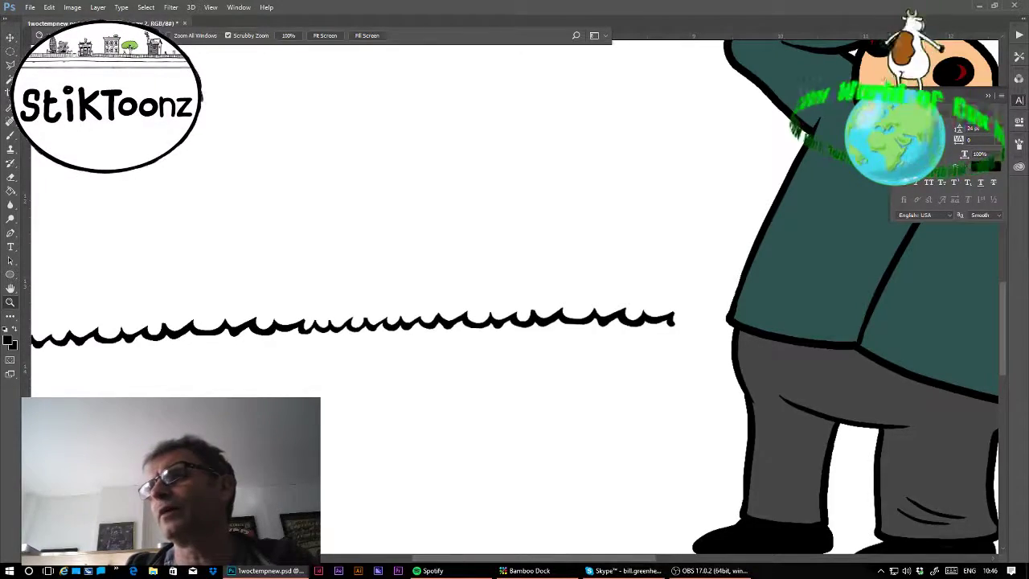
# - Add further copies of the wavy line end to end, passing behind the suited figure and reaching the panel's right edge
pyautogui.hotkey('ctrl', '-')
pyautogui.hotkey('ctrl', '-')
pyautogui.hotkey('ctrl', '-')
pyautogui.hotkey('ctrl', '-')
pyautogui.moveTo(590, 347); pyautogui.dragTo(673, 344)
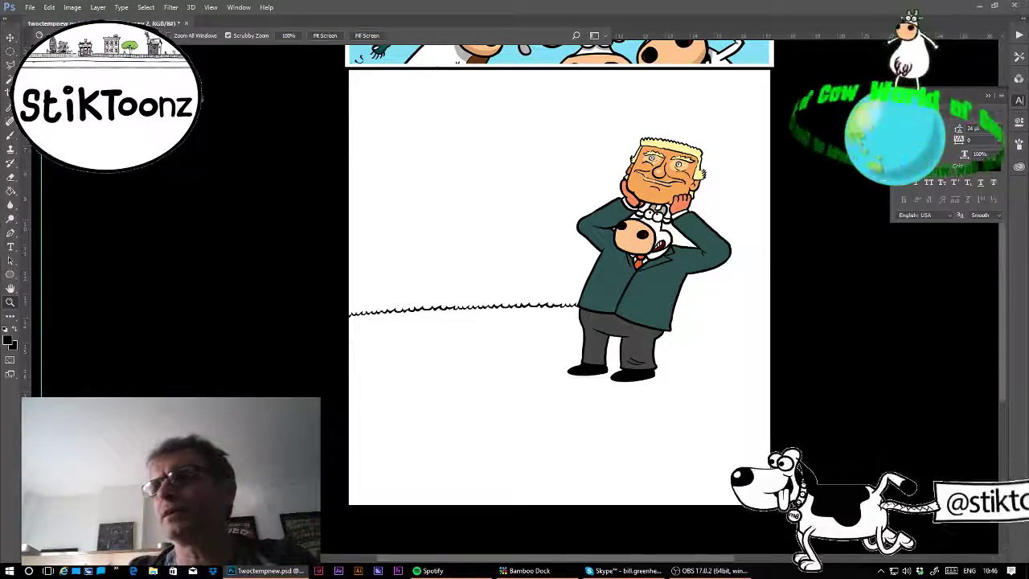
pyautogui.moveTo(683, 345); pyautogui.dragTo(796, 346)
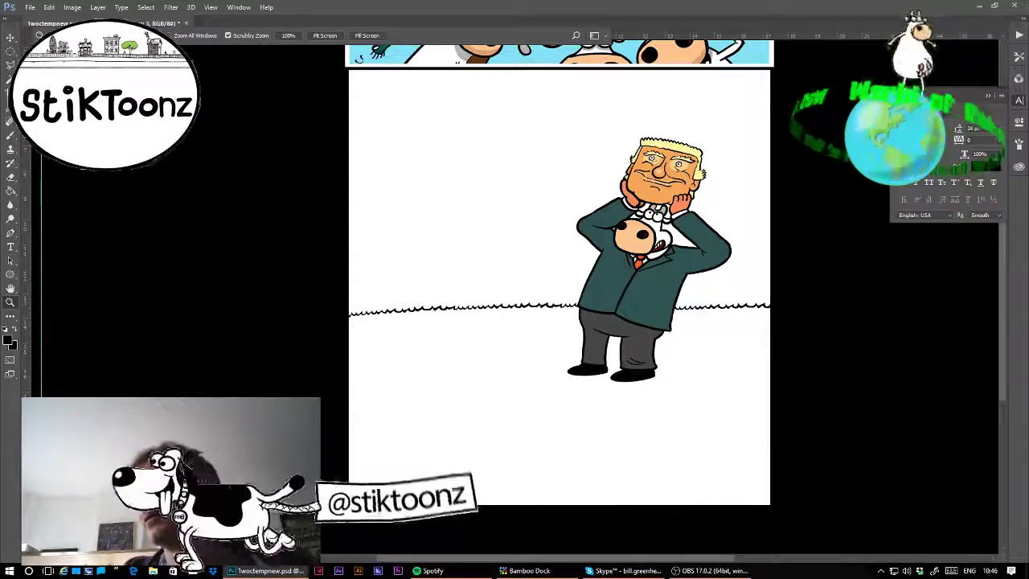
# - Hide the suited figure, move the rightmost wavy piece up to meet its neighbour, and rotate it 2.44 degrees
pyautogui.press('Delete')
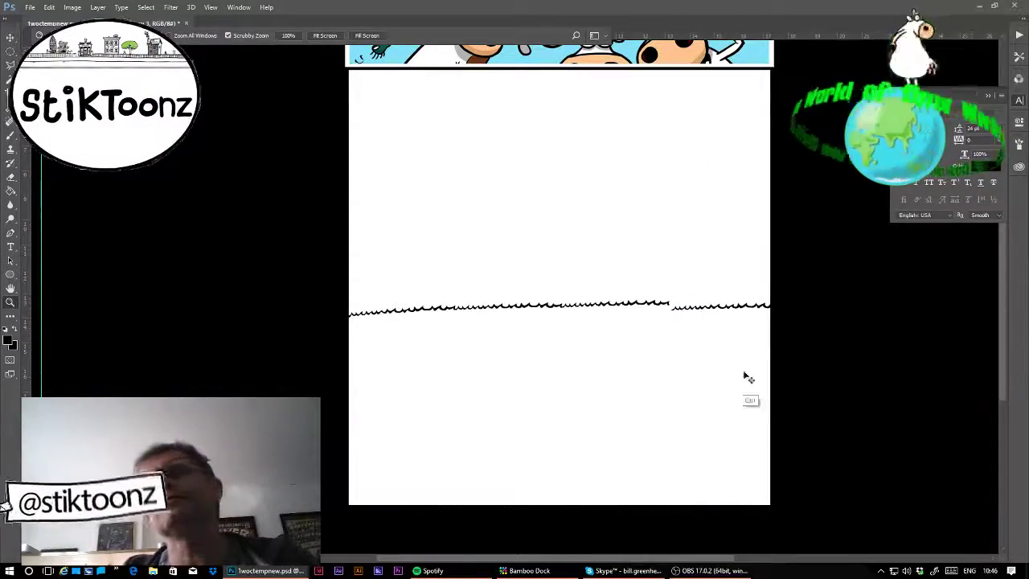
pyautogui.moveTo(718, 345); pyautogui.dragTo(713, 340)
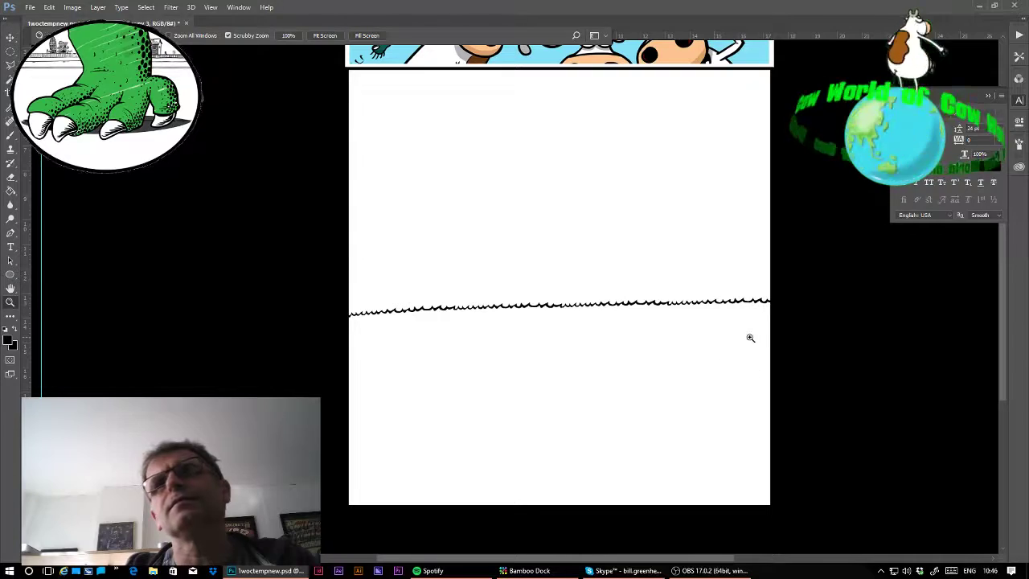
pyautogui.click(49, 8)
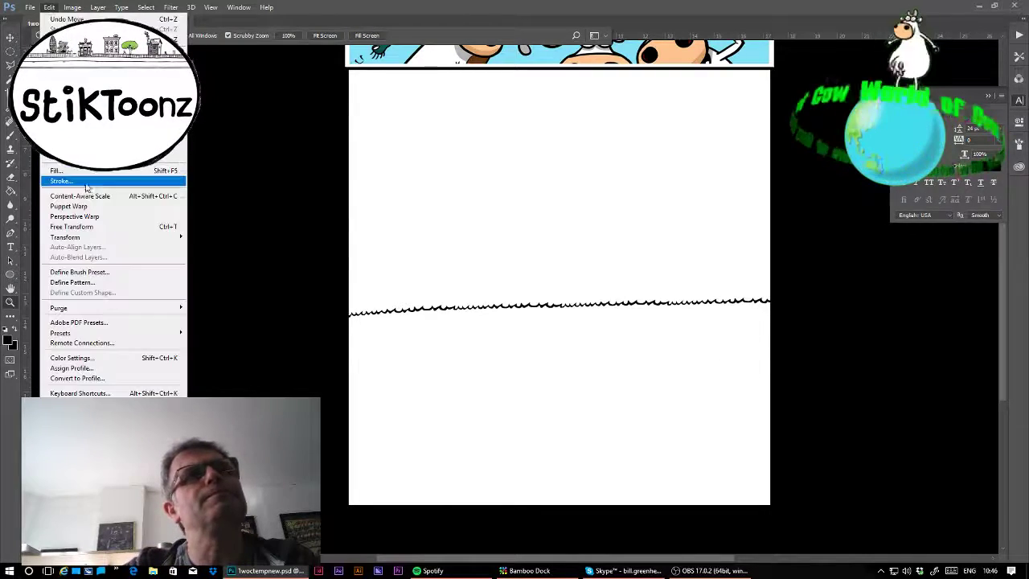
pyautogui.click(88, 228)
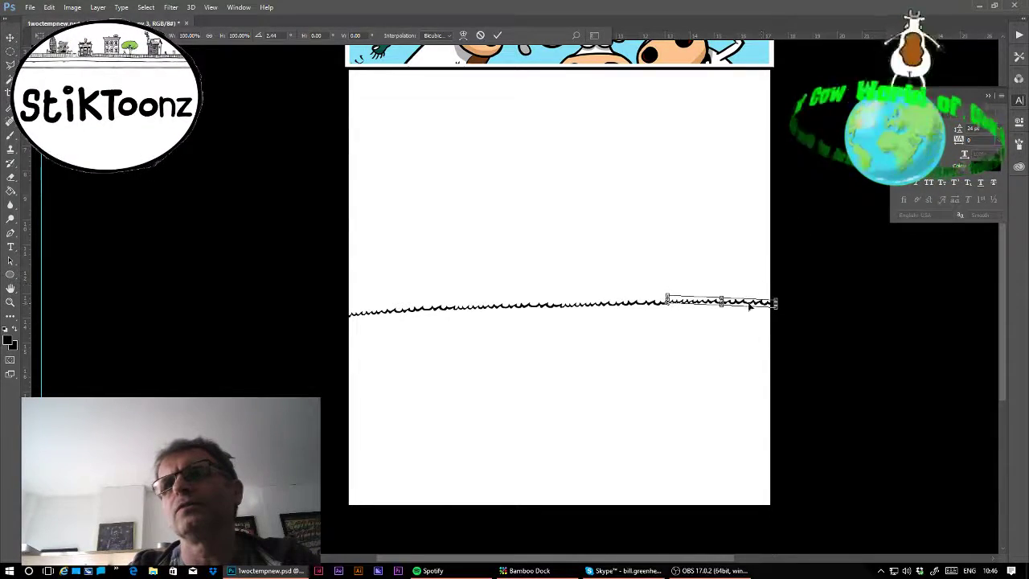
pyautogui.press('Return')
# - Check the joins near the panel's right edge and merge the wavy line pieces into one layer
pyautogui.click(10, 302)
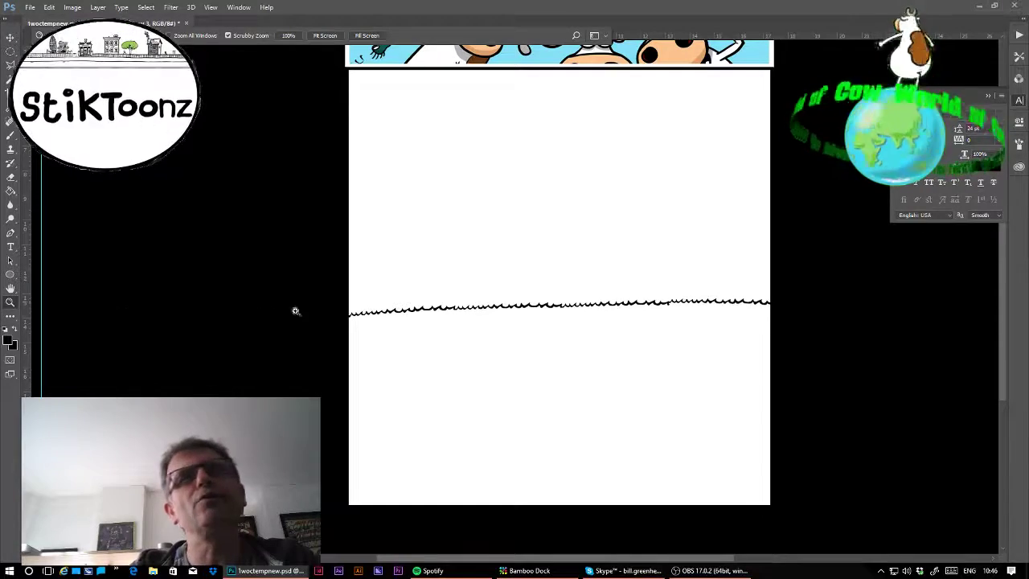
pyautogui.moveTo(774, 297); pyautogui.dragTo(845, 308)
pyautogui.moveTo(552, 335); pyautogui.dragTo(551, 344)
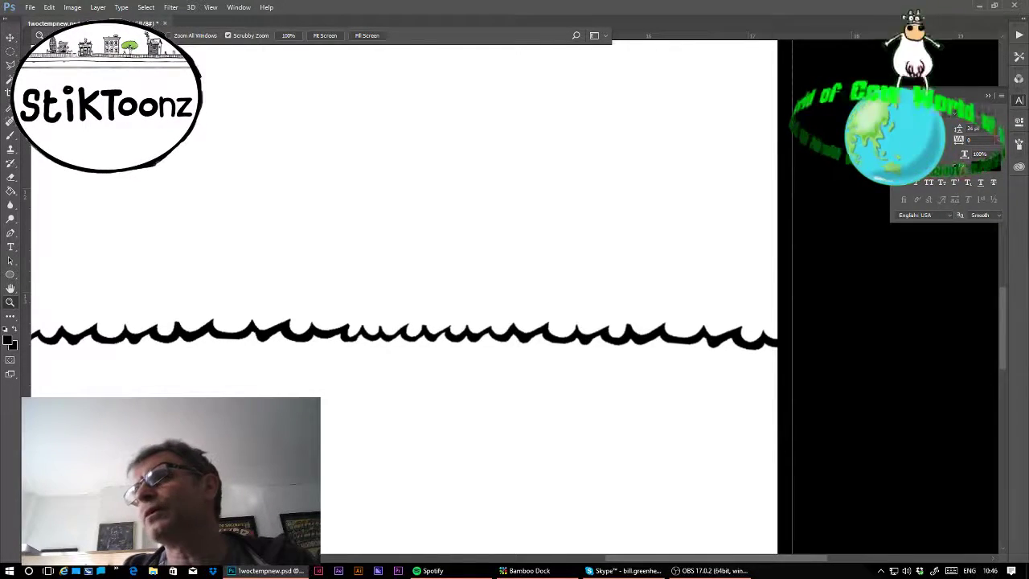
pyautogui.hotkey('ctrl', '-')
pyautogui.hotkey('ctrl', '-')
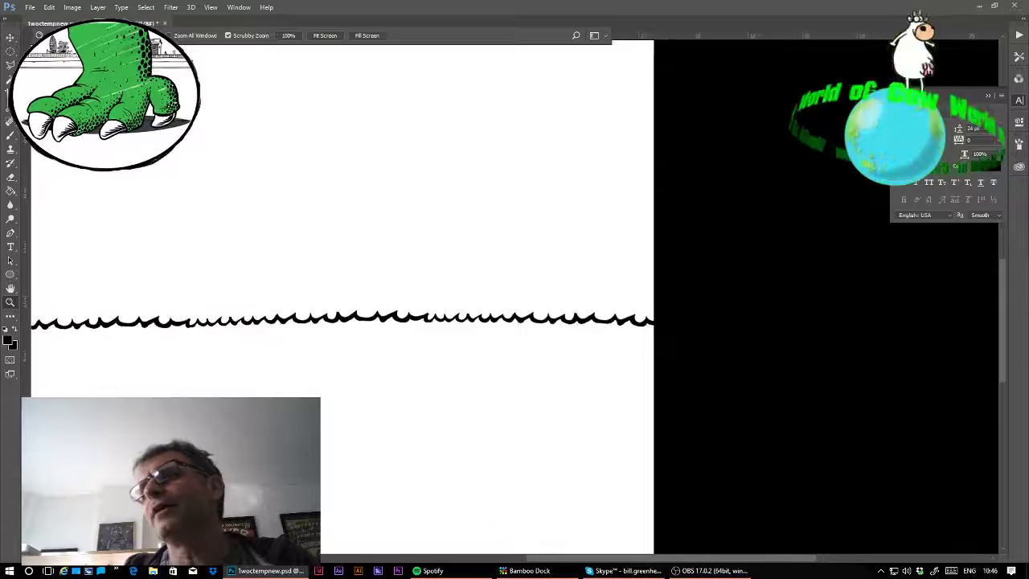
pyautogui.hotkey('ctrl', '-')
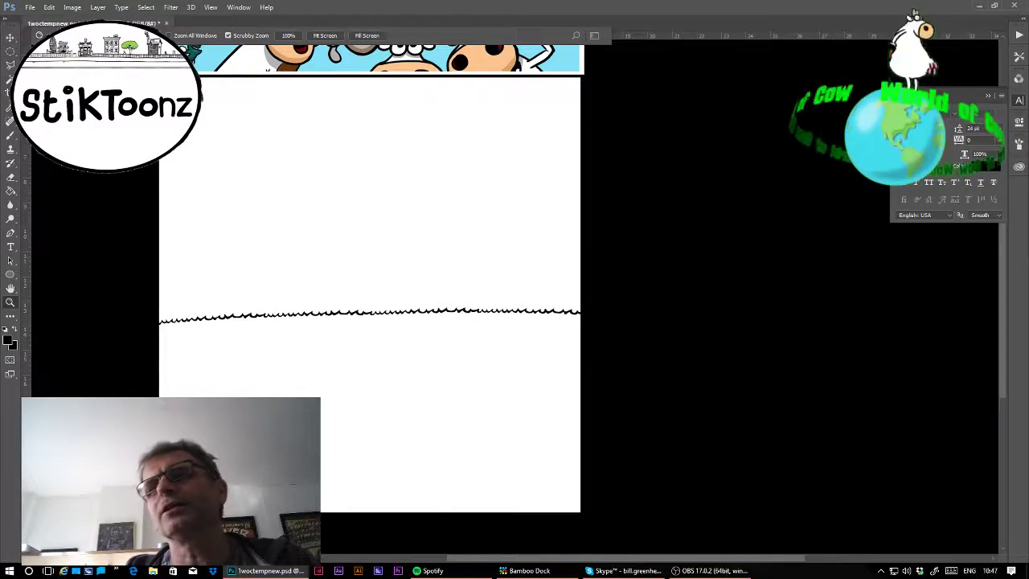
# - Rotate the merged wavy line slightly clockwise and reposition it across the full width of the panel
pyautogui.click(49, 7)
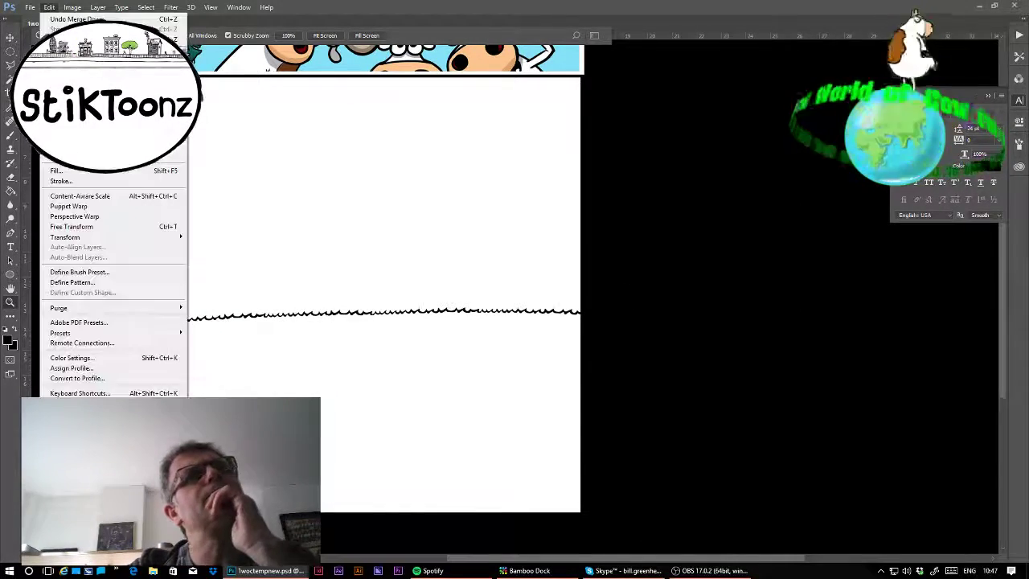
pyautogui.click(77, 226)
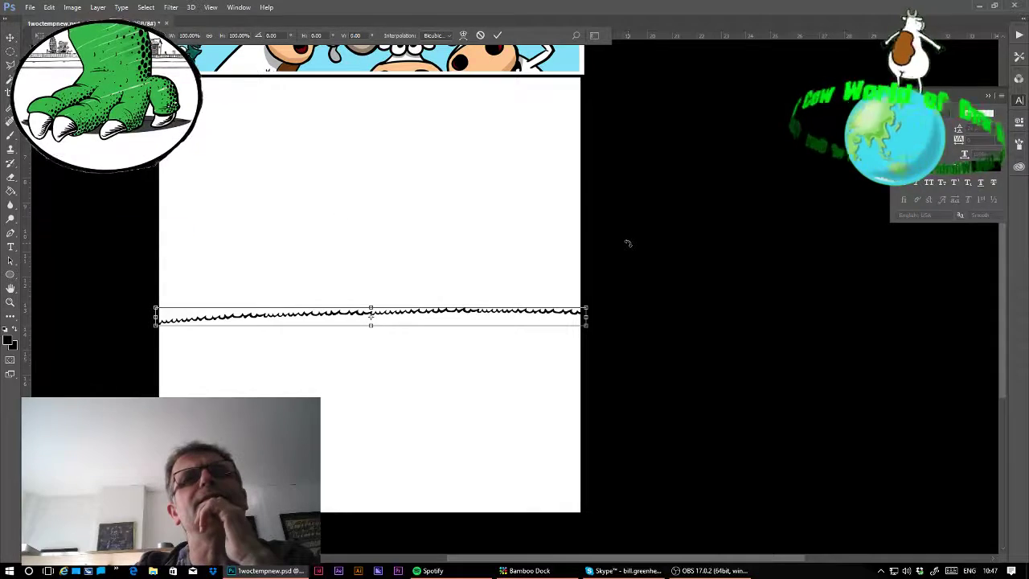
pyautogui.moveTo(627, 244); pyautogui.dragTo(627, 245)
pyautogui.moveTo(509, 274); pyautogui.dragTo(510, 273)
pyautogui.press('Return')
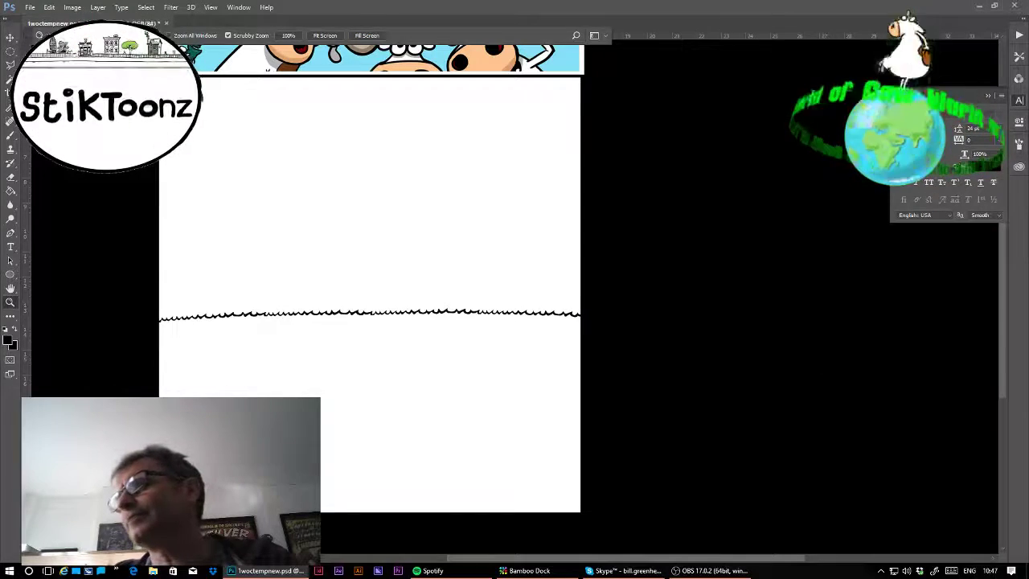
# - Show the standing cow drawing, flood its surroundings with white, and delete the white outside its outline so the body hides the wavy line
pyautogui.hotkey('ctrl', 'v')
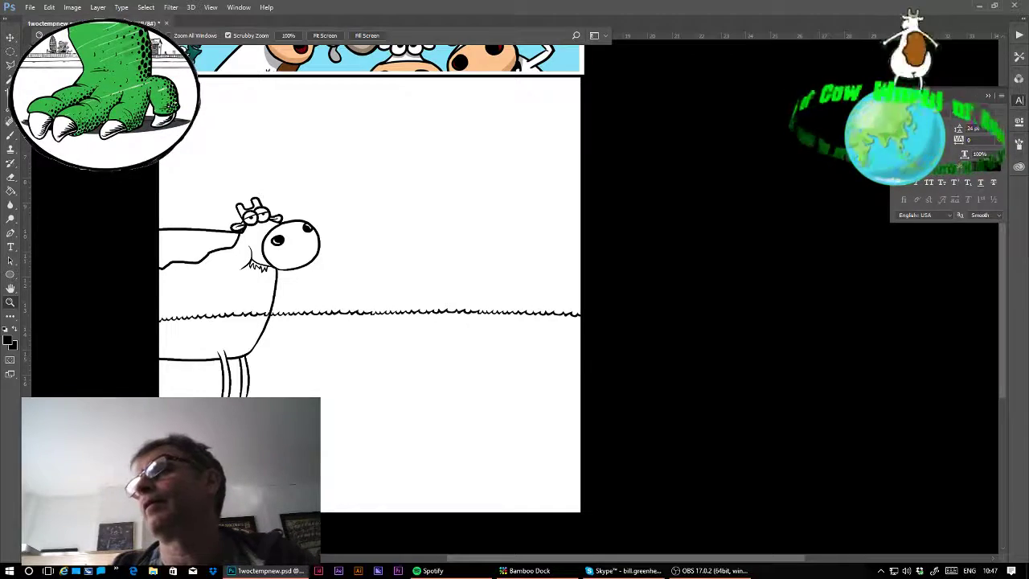
pyautogui.press('x')
pyautogui.click(10, 191)
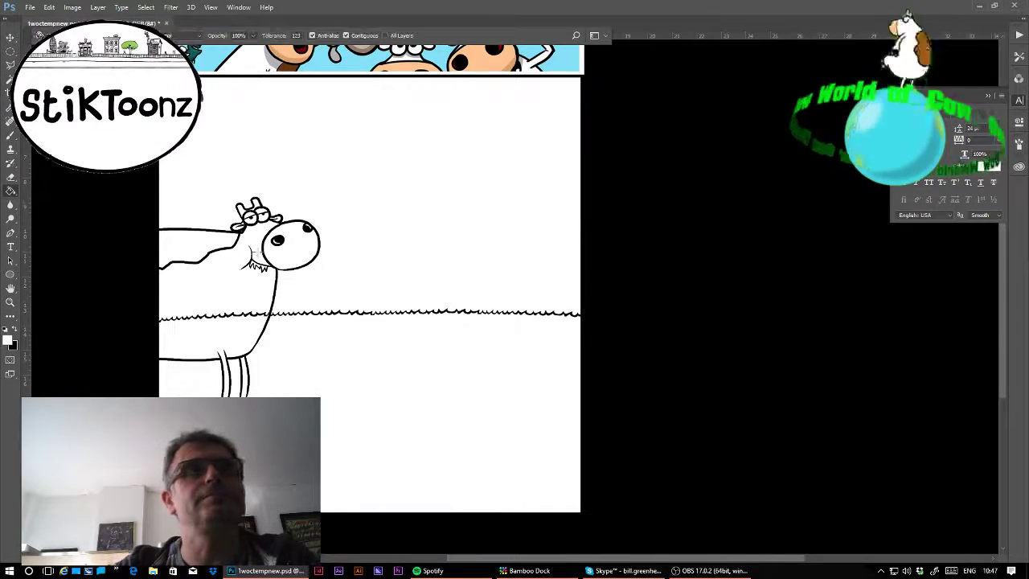
pyautogui.click(381, 301)
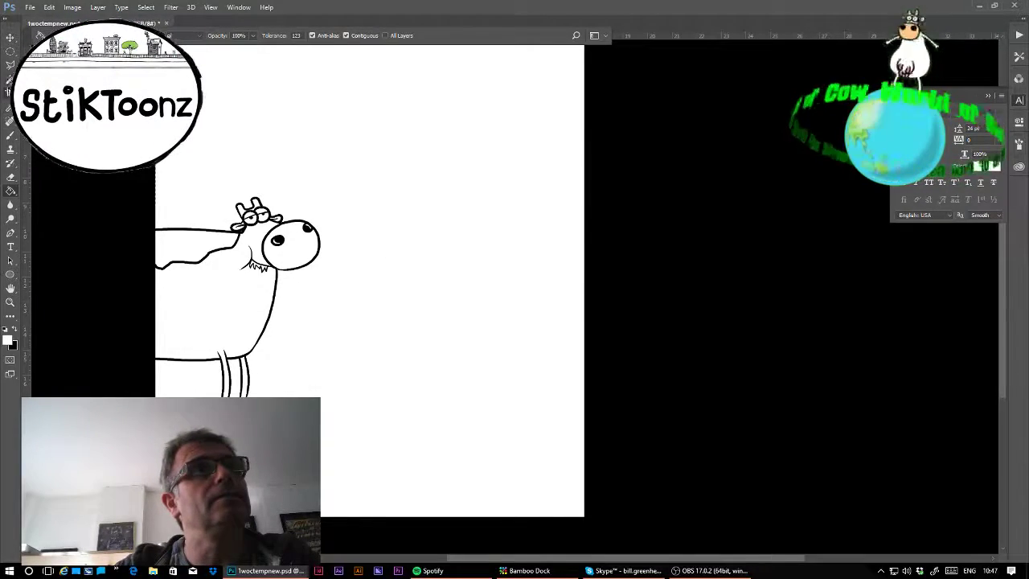
pyautogui.press('w')
pyautogui.click(282, 139)
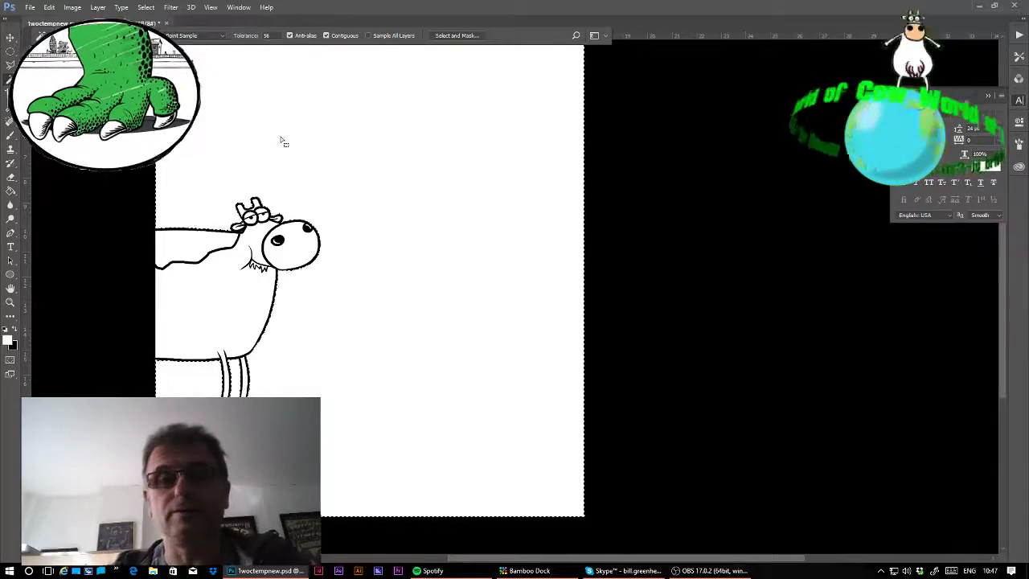
pyautogui.press('Delete')
pyautogui.hotkey('ctrl', 'd')
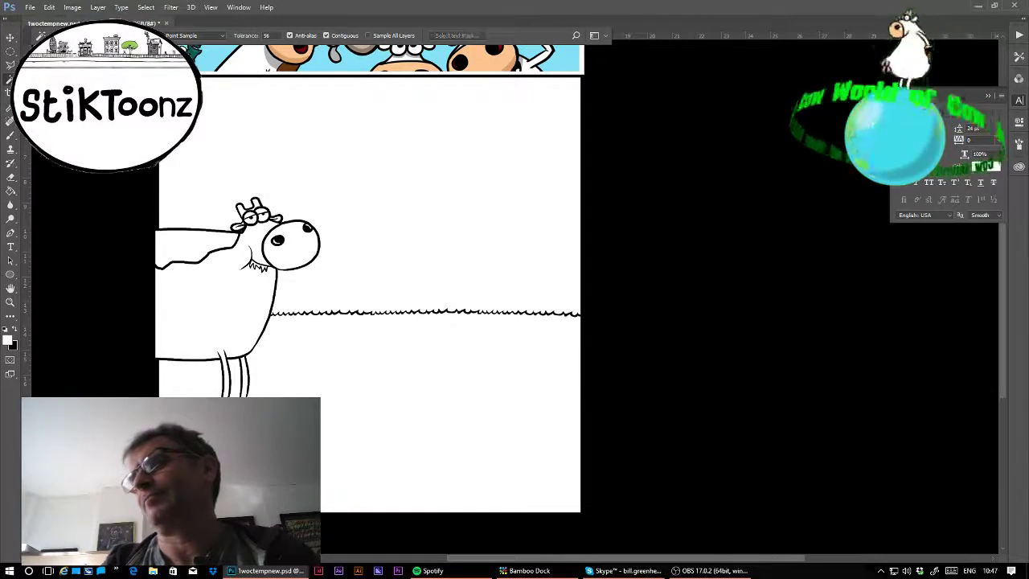
# - Show the foreground cow drawing at the panel's lower edge and flood the area around it with white
pyautogui.hotkey('ctrl', 'z')
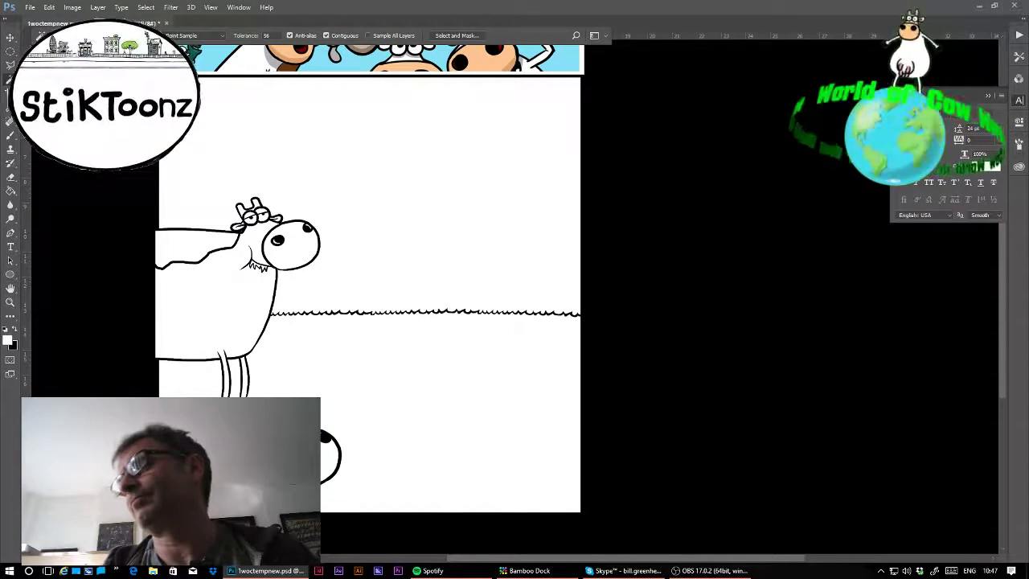
pyautogui.press('g')
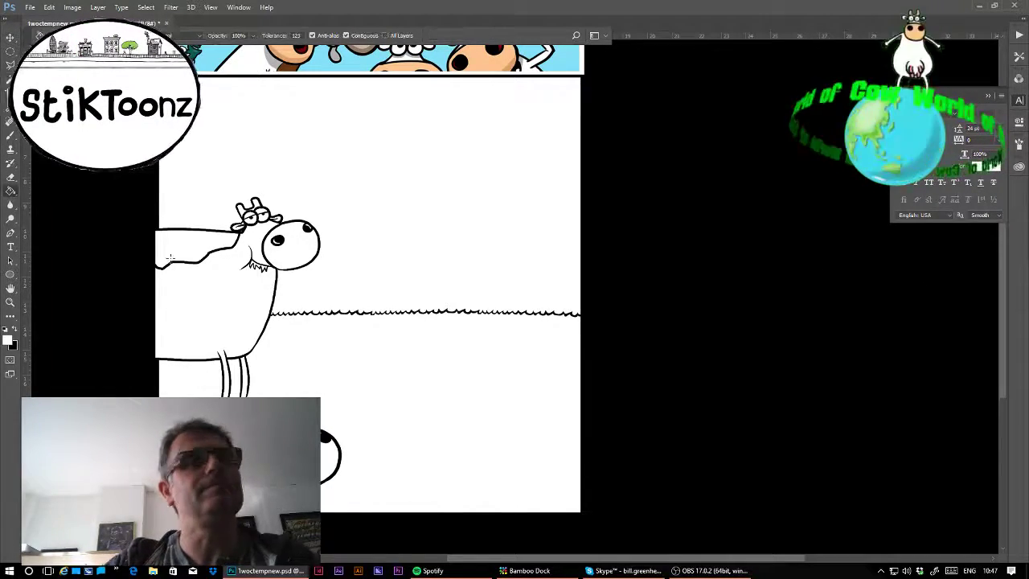
pyautogui.click(369, 377)
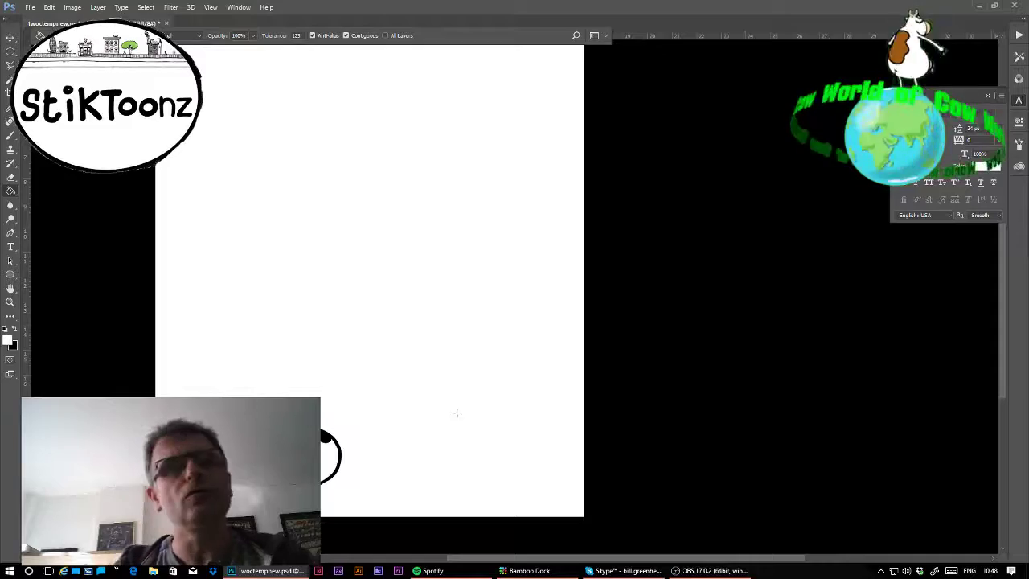
pyautogui.click(11, 301)
pyautogui.moveTo(218, 529); pyautogui.dragTo(294, 528)
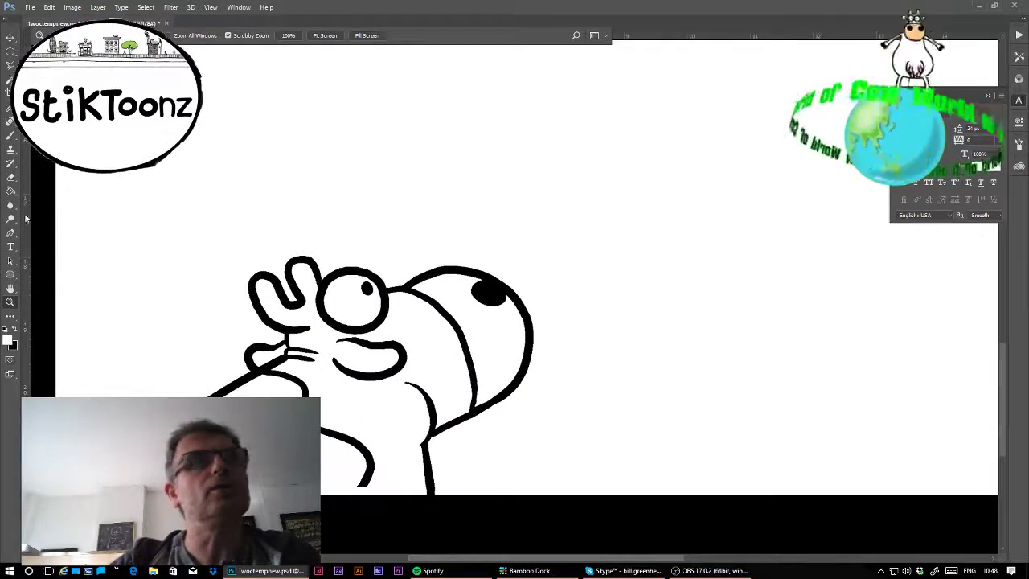
# - Extend the foreground cow's patch outline down to the lower edge in black and delete the white outside the cow
pyautogui.click(10, 137)
pyautogui.press('x')
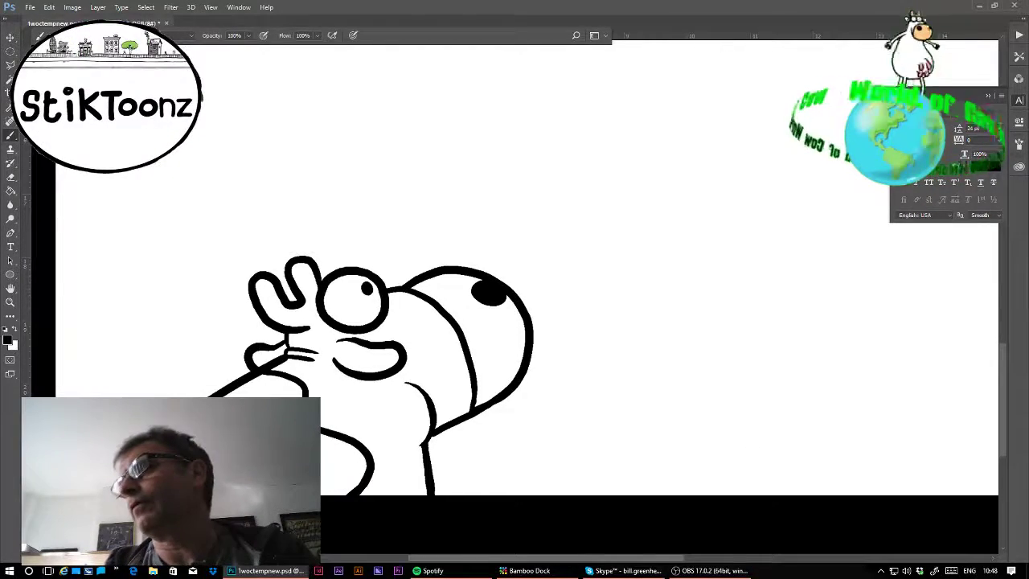
pyautogui.click(8, 71)
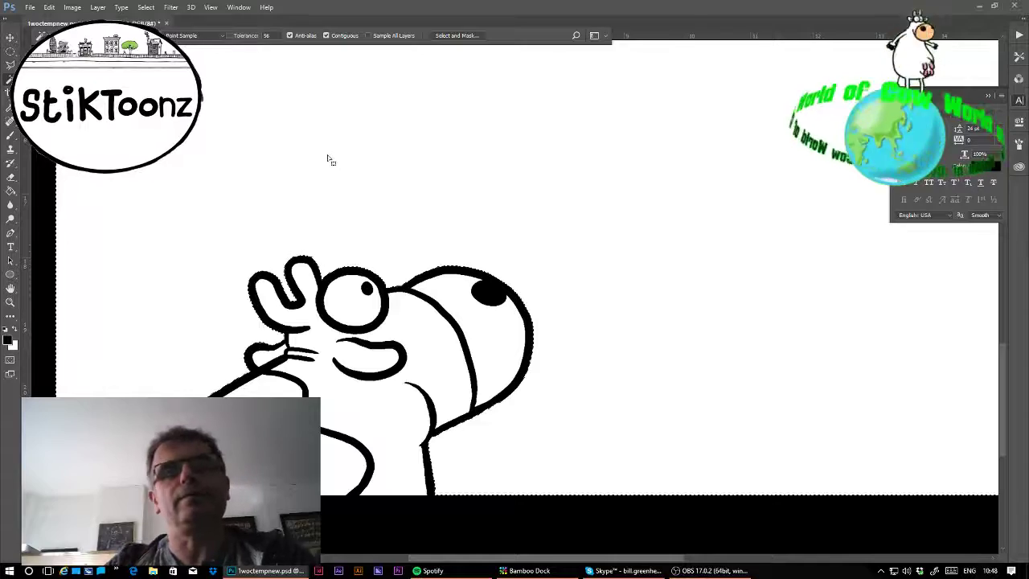
pyautogui.click(306, 157)
pyautogui.hotkey('ctrl', 'd')
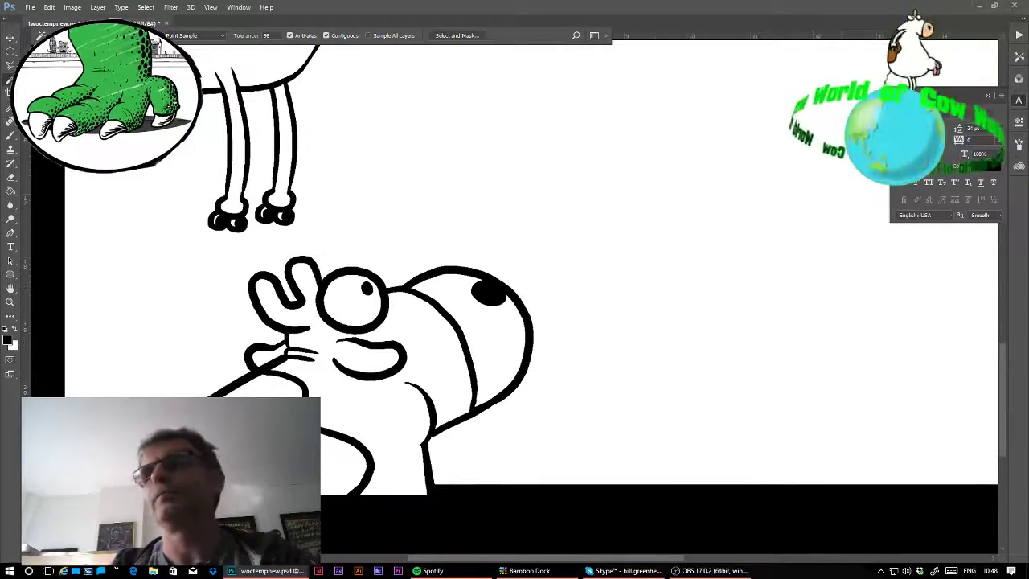
# - Fill the foreground cow's snout with peach and its body patch with dark brown
pyautogui.moveTo(515, 266); pyautogui.dragTo(491, 323)
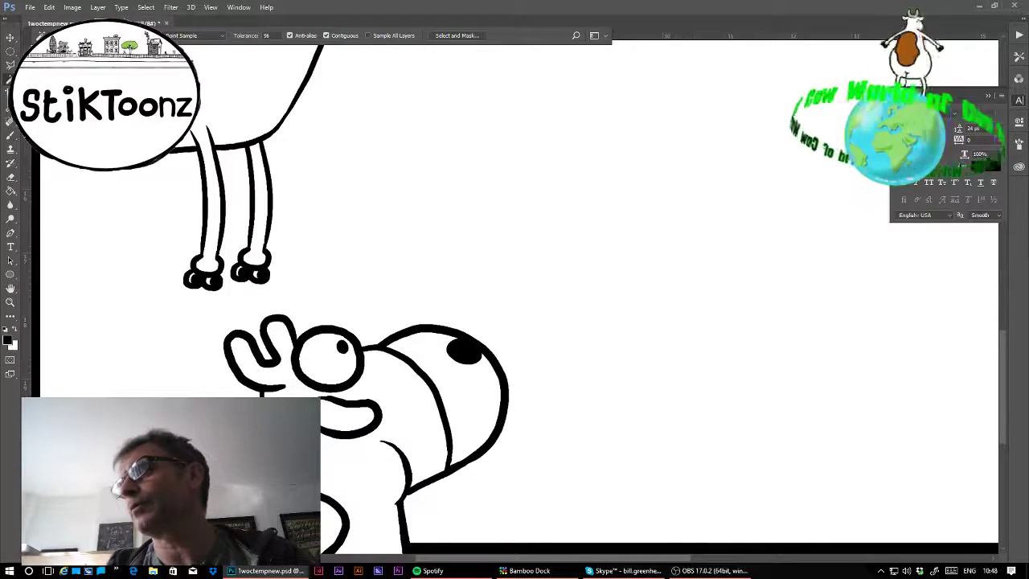
pyautogui.press('g')
pyautogui.click(484, 416)
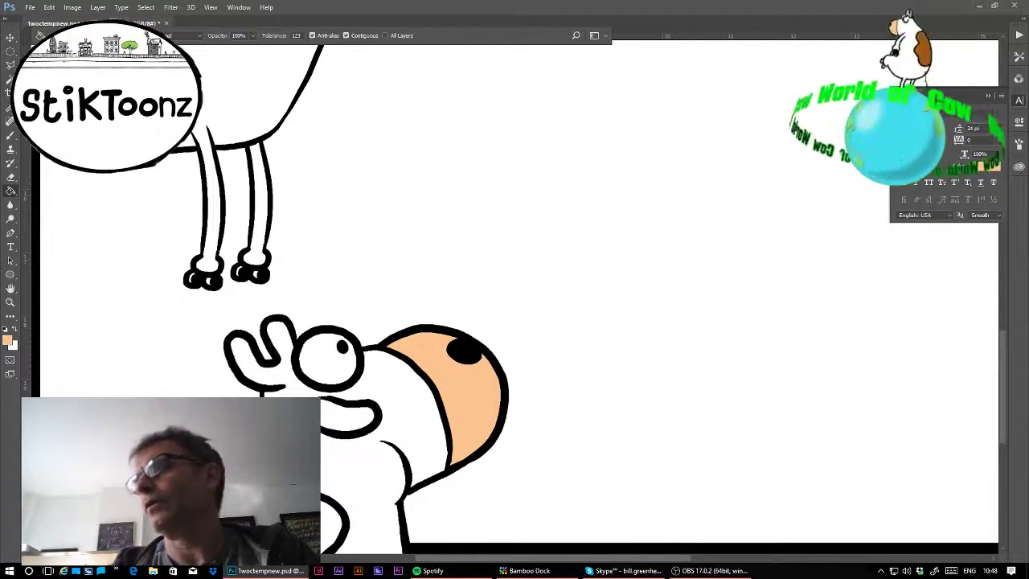
pyautogui.click(329, 522)
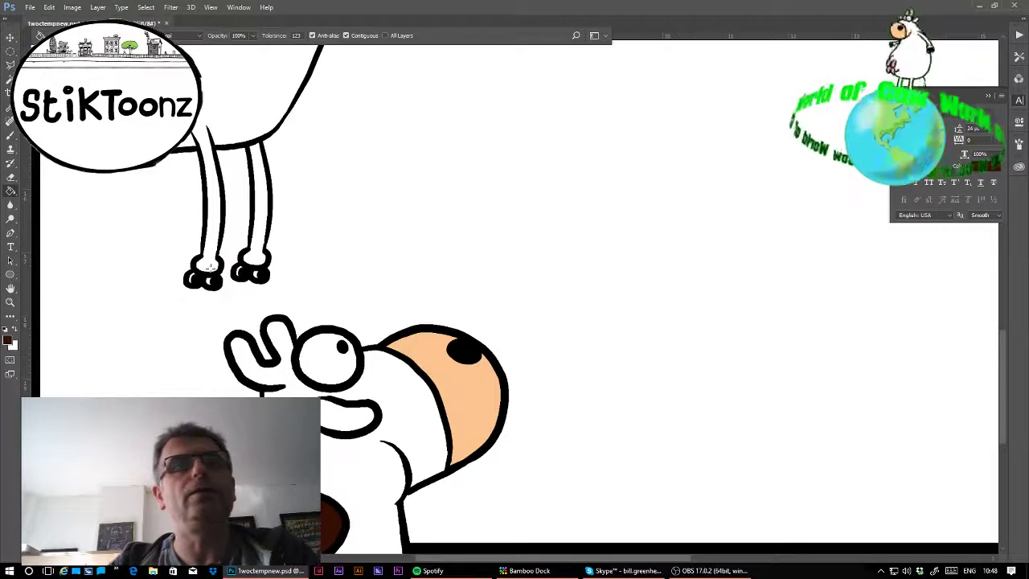
# - Select the area around the foreground cow's horns with the lasso, fill the horns with taupe, and clear the selection
pyautogui.press('l')
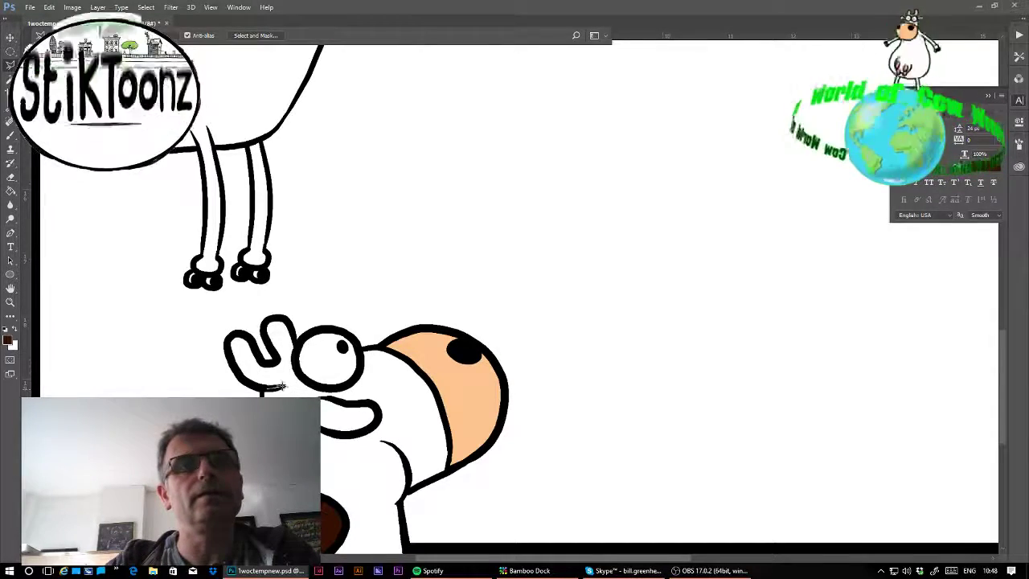
pyautogui.moveTo(297, 384)
pyautogui.mouseDown()
pyautogui.moveTo(299, 323)
pyautogui.moveTo(266, 303)
pyautogui.moveTo(208, 329)
pyautogui.moveTo(217, 371)
pyautogui.moveTo(251, 391)
pyautogui.mouseUp()
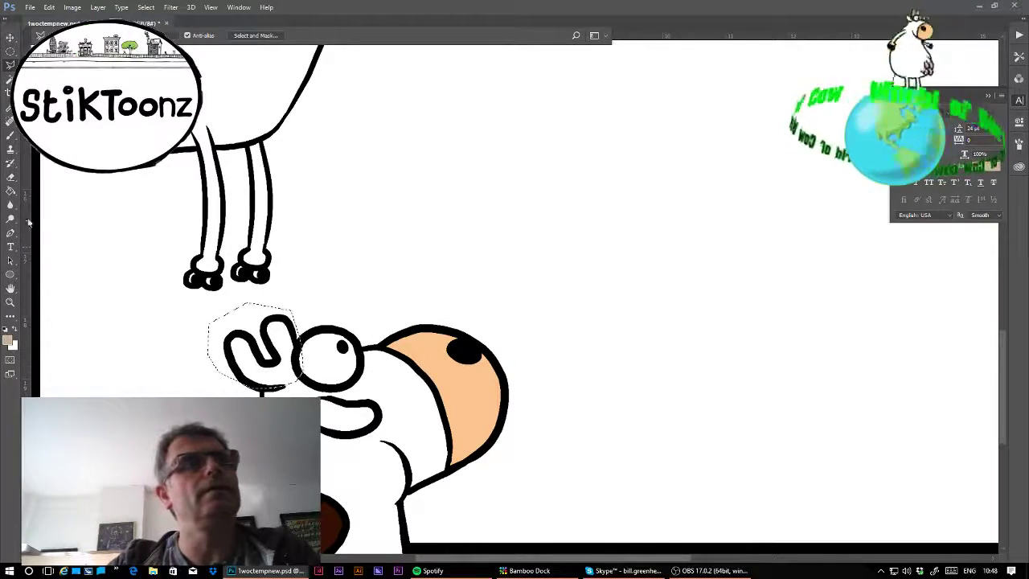
pyautogui.press('g')
pyautogui.click(263, 386)
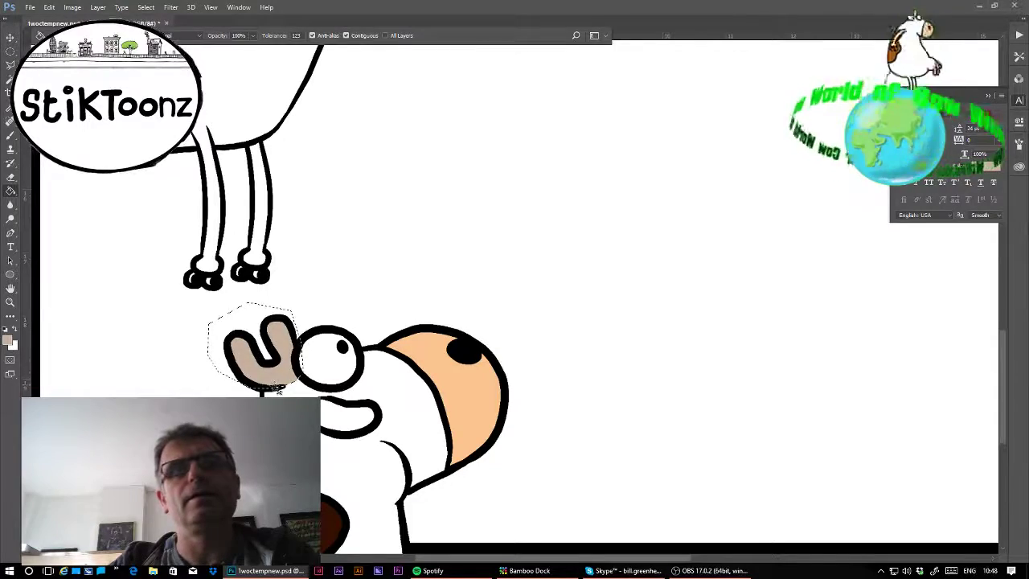
pyautogui.hotkey('ctrl', 'd')
# - Fill the standing cow's snout with peach and its body patch with dark brown
pyautogui.scroll(6, 514, 297)
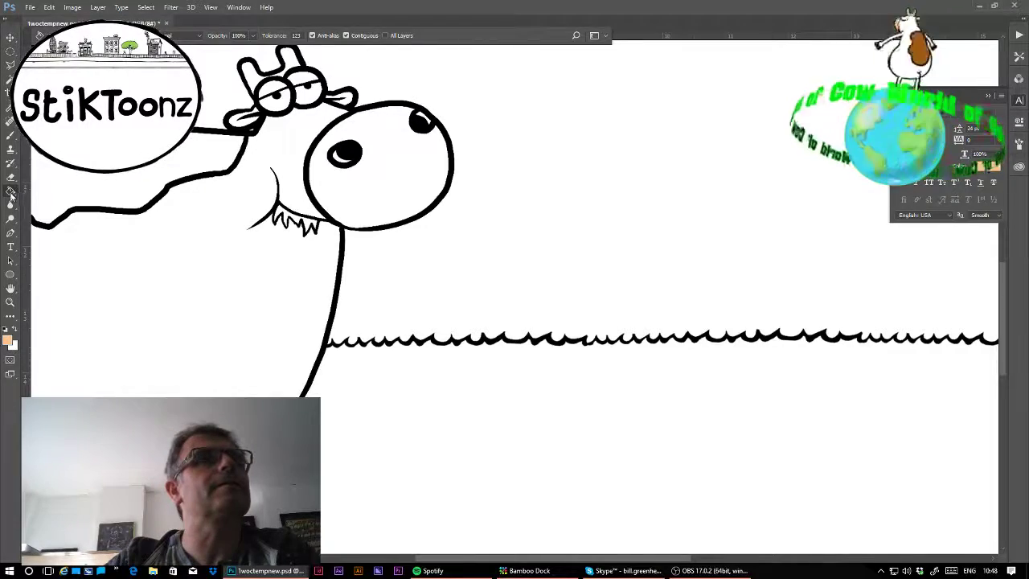
pyautogui.click(410, 170)
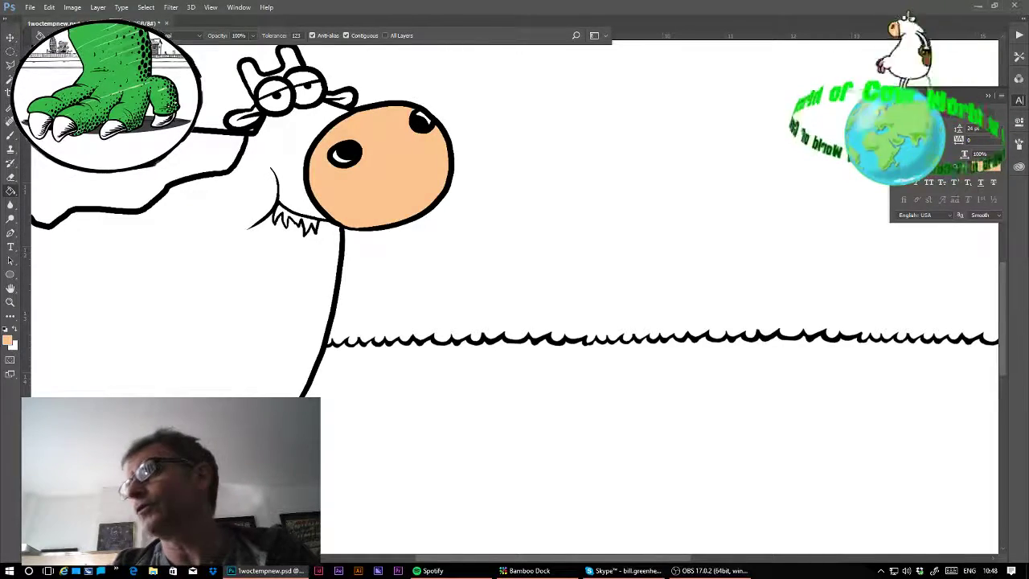
pyautogui.click(171, 171)
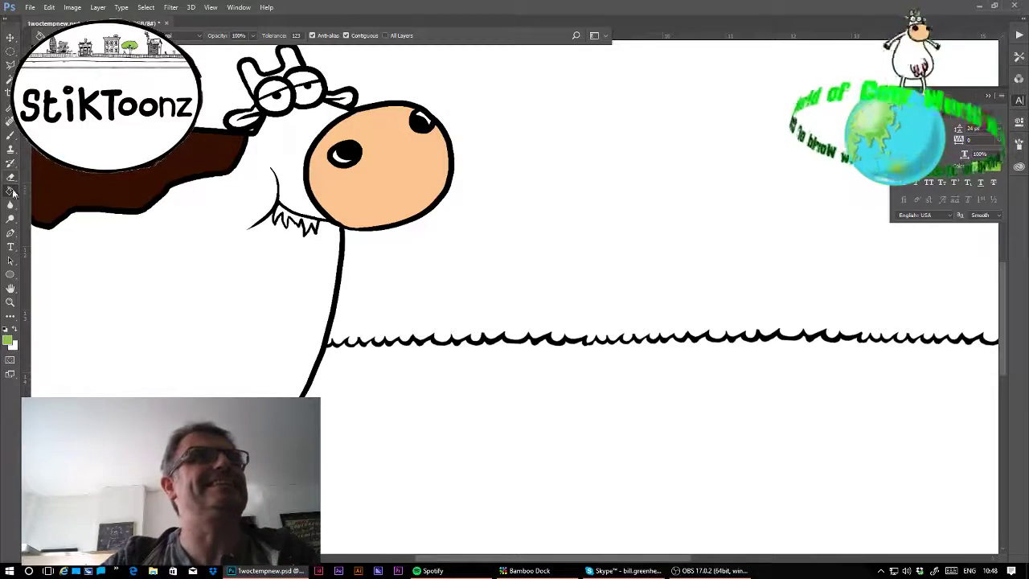
# - Fill the grass in the standing cow's mouth with green and its horns with taupe
pyautogui.click(311, 222)
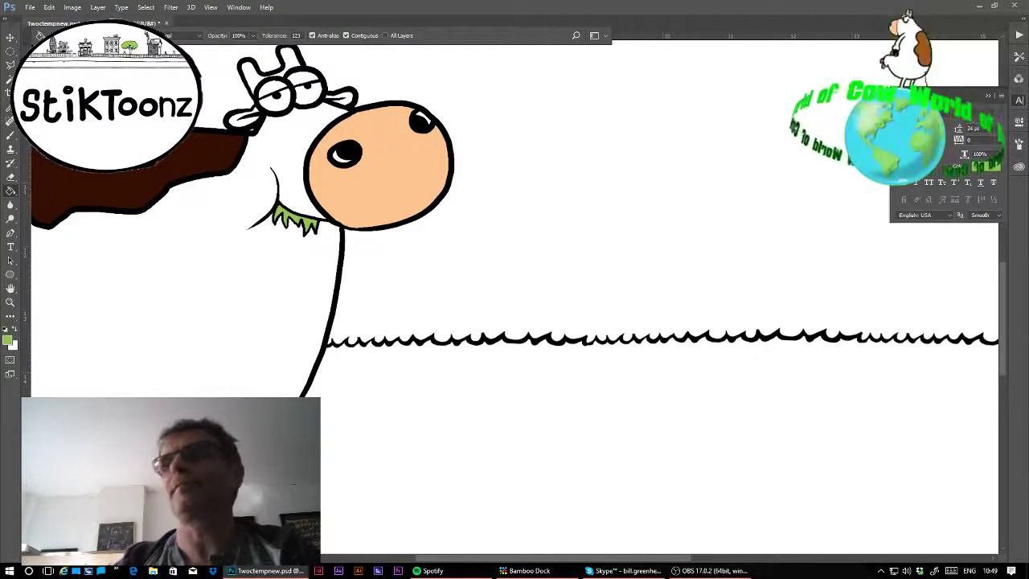
pyautogui.click(692, 432)
pyautogui.hotkey('ctrl', 'z')
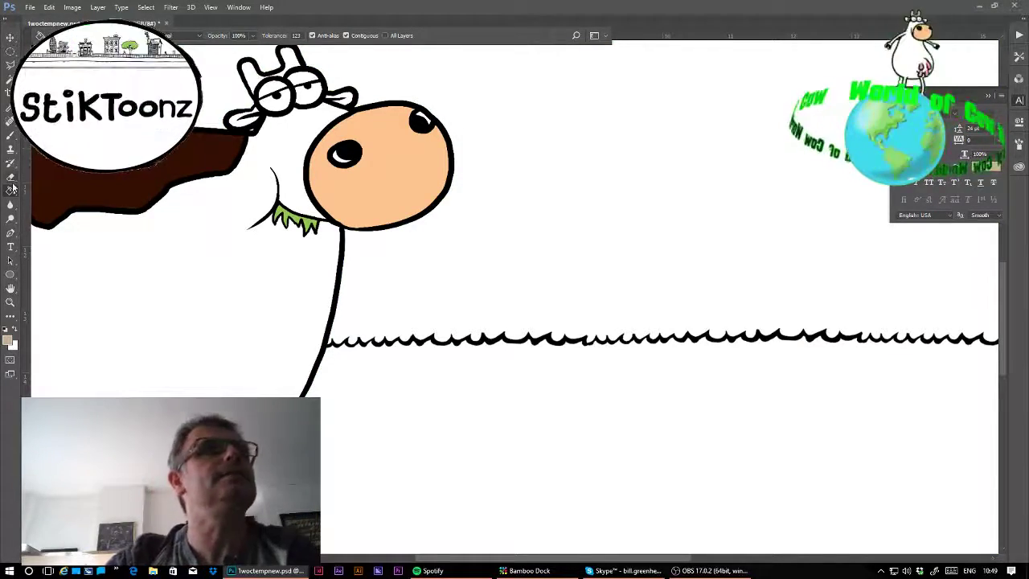
pyautogui.click(252, 76)
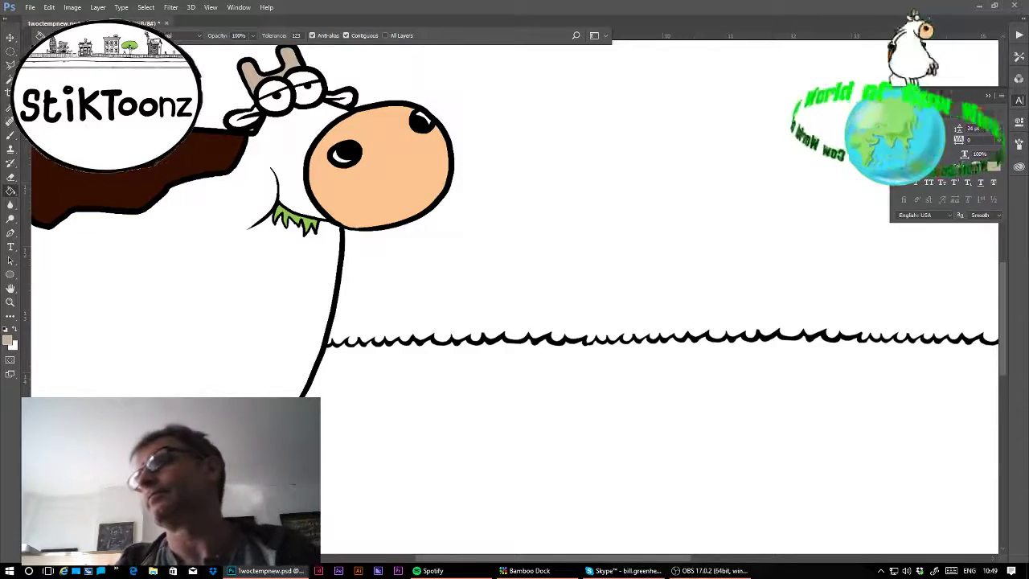
# - Fill the standing cow's eyelids with light orange and the highlights in both nostrils with dark red
pyautogui.keyDown('alt'); pyautogui.click(378, 185); pyautogui.keyUp('alt')
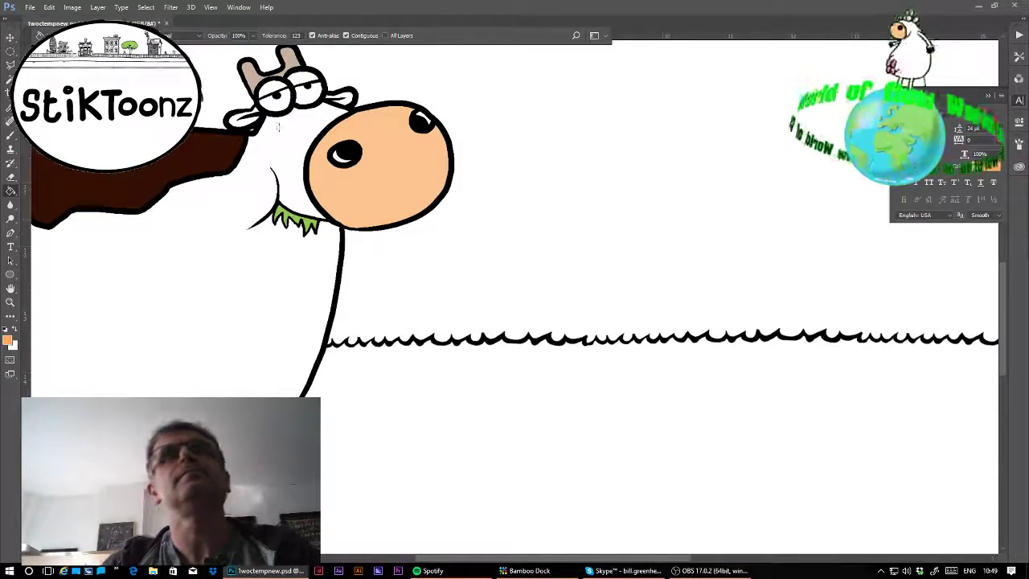
pyautogui.click(272, 86)
pyautogui.click(306, 80)
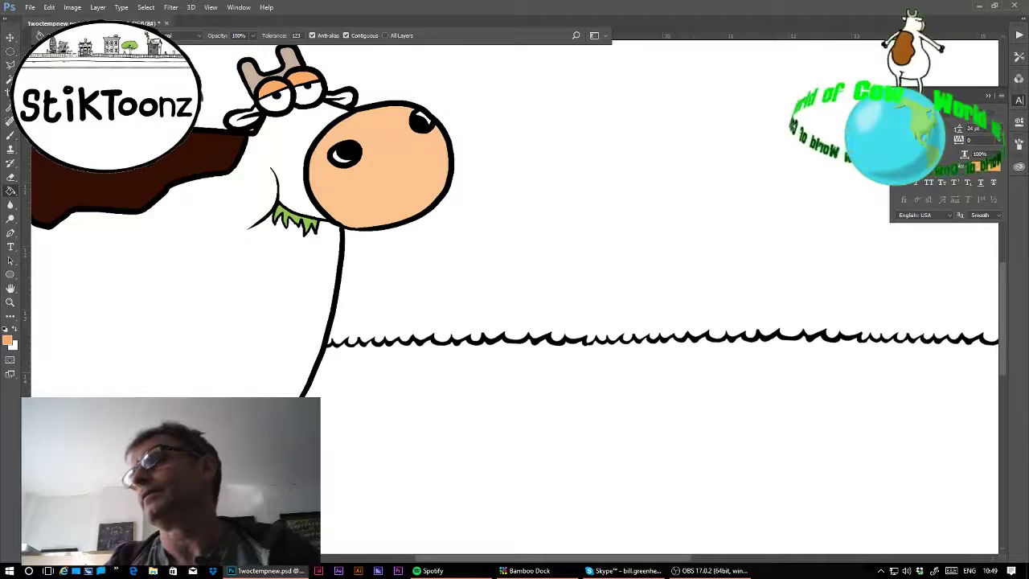
pyautogui.click(337, 157)
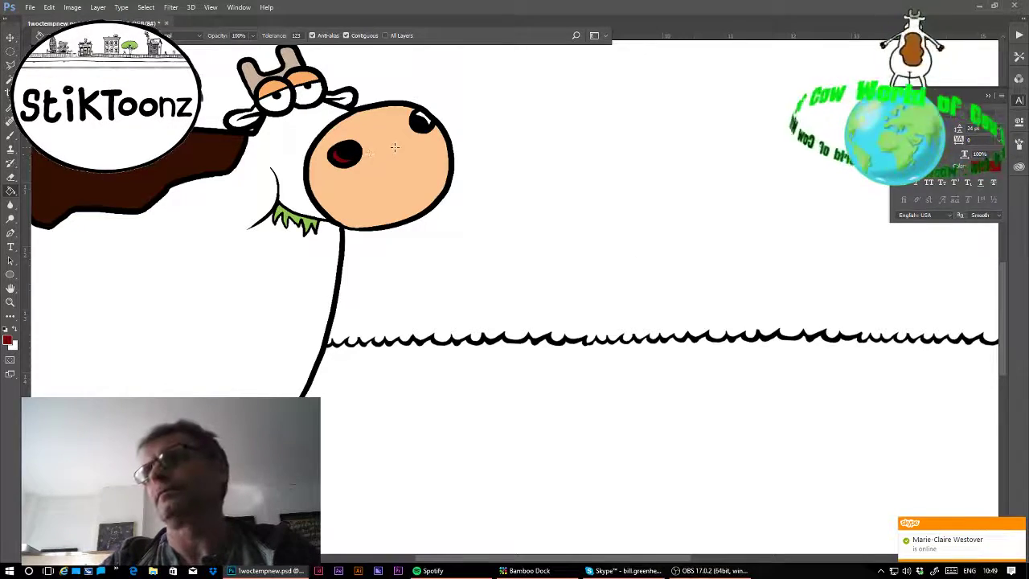
pyautogui.click(423, 118)
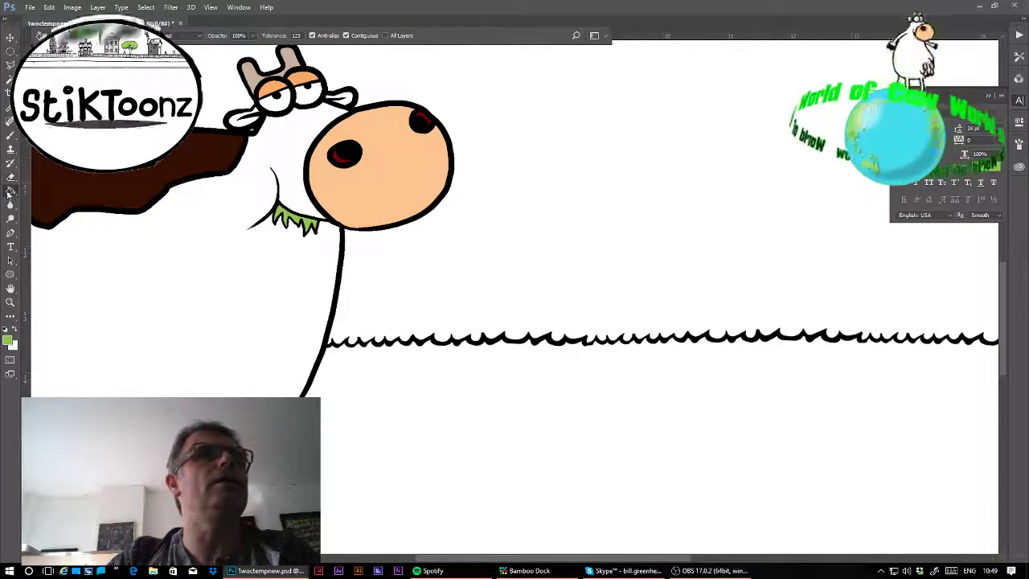
# - Fill the ground below the wavy line with grass green and the sky above it with light blue
pyautogui.click(383, 398)
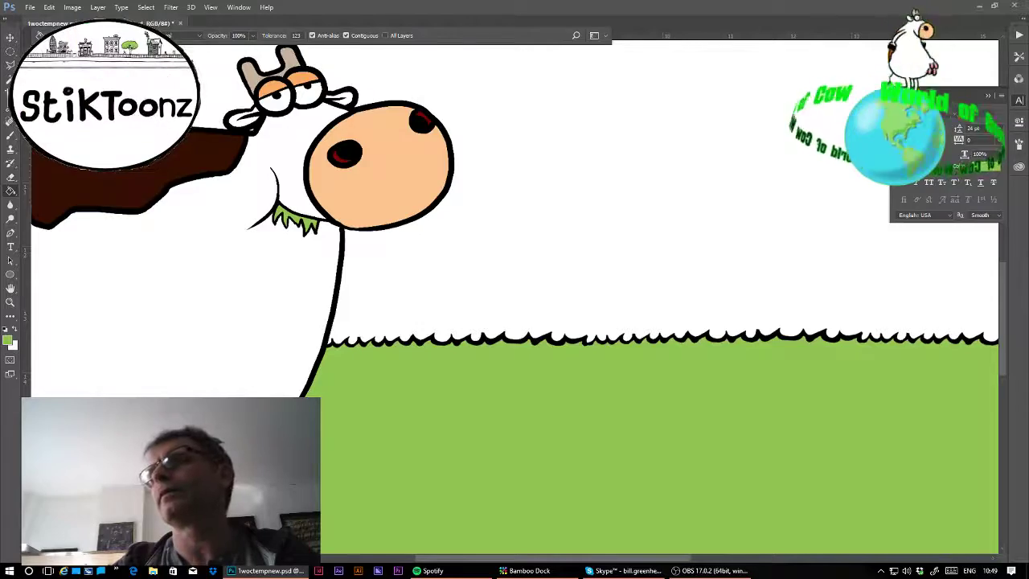
pyautogui.scroll(-8, 514, 297)
pyautogui.scroll(1, 515, 297)
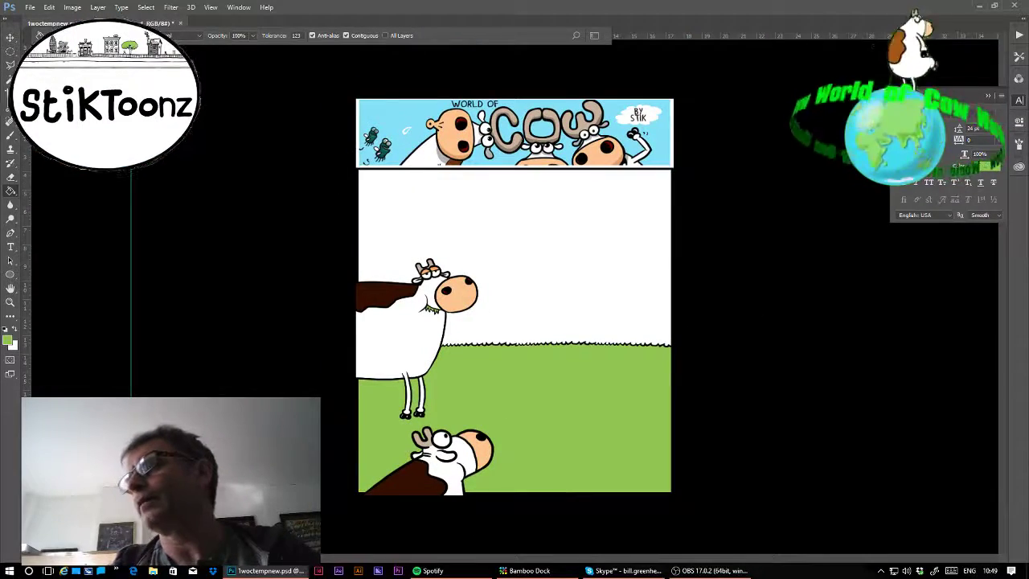
pyautogui.click(604, 257)
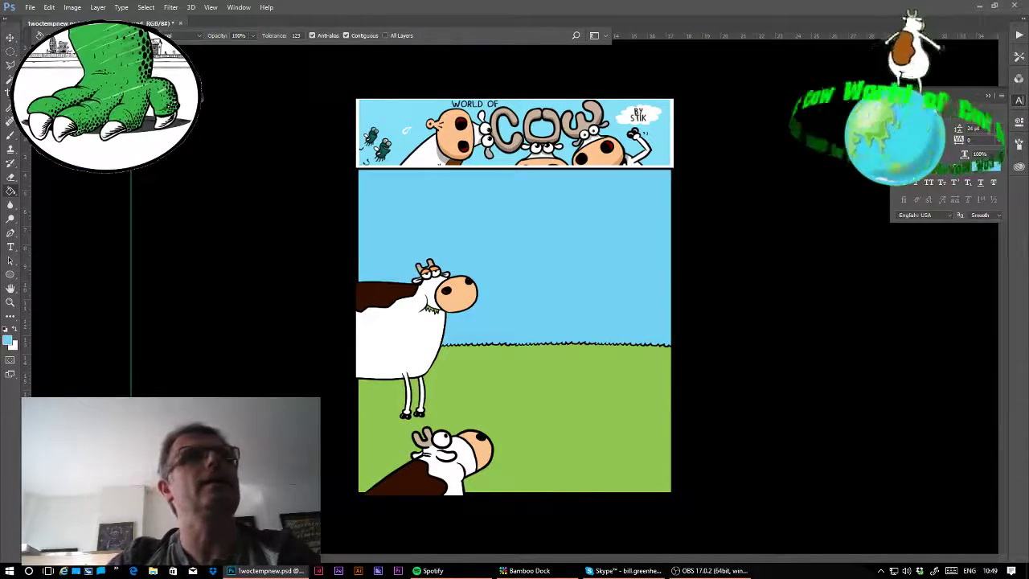
# - Select the sky area and fade it towards the horizon with a large soft white brush at 20% opacity, then clear the selection
pyautogui.press('w')
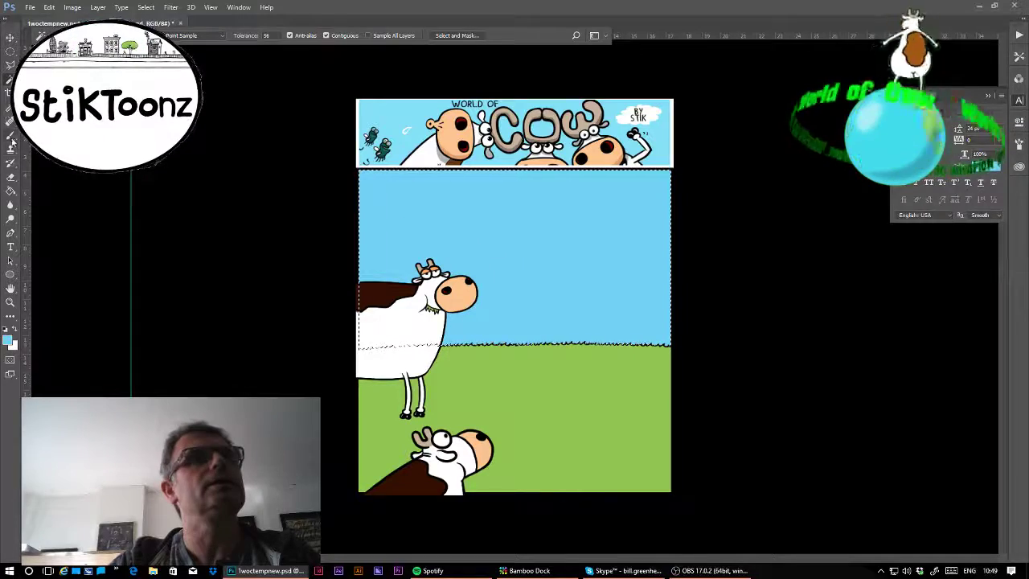
pyautogui.click(11, 137)
pyautogui.click(38, 36)
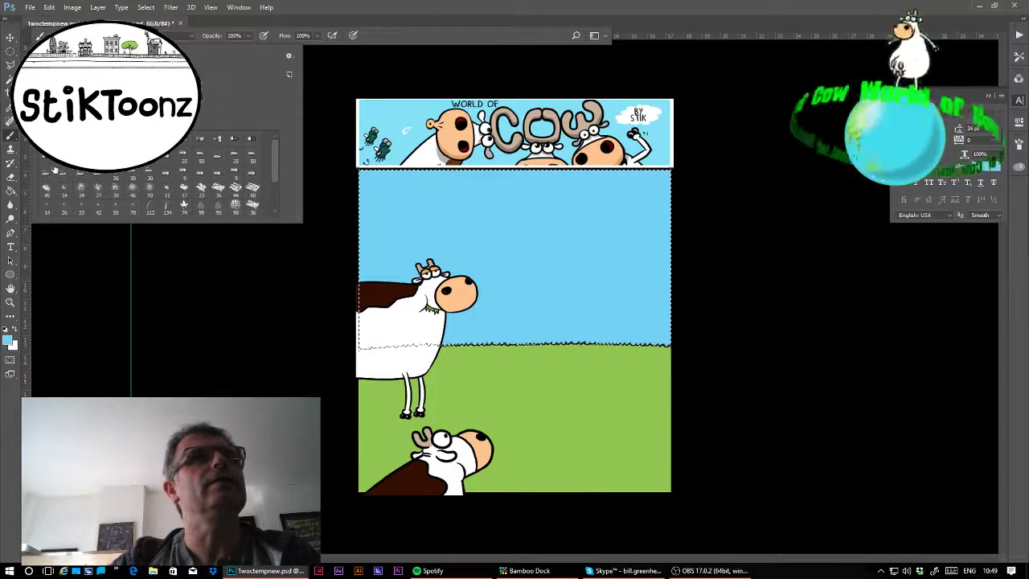
pyautogui.press('Return')
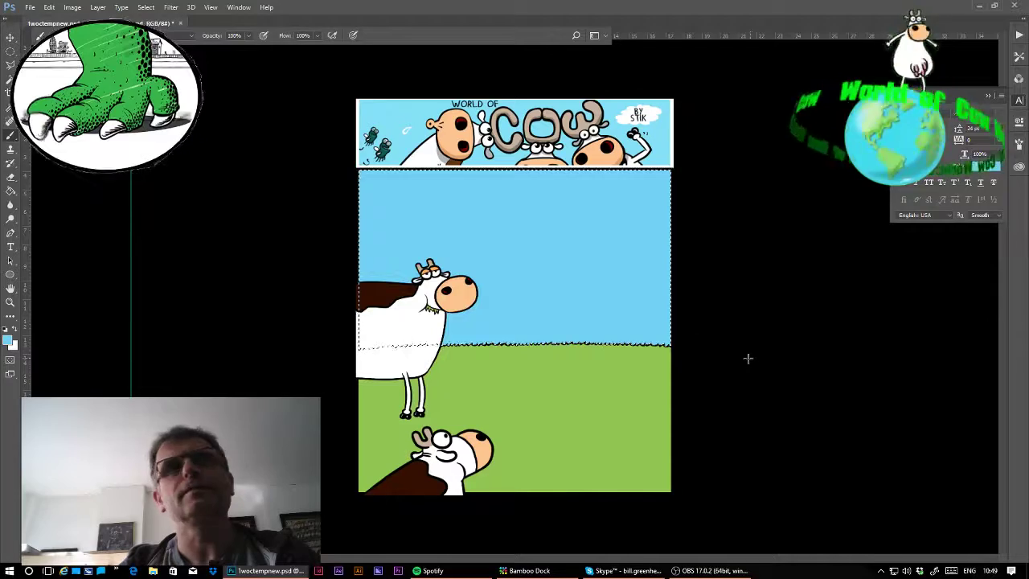
pyautogui.keyDown('alt'); pyautogui.click(424, 333); pyautogui.keyUp('alt')
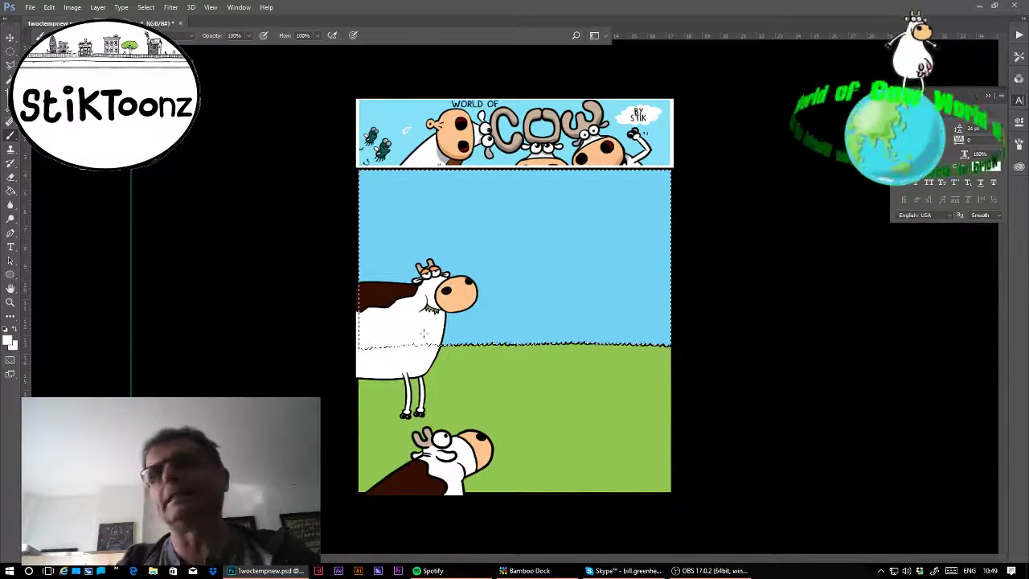
pyautogui.hotkey('ctrl', 'z')
pyautogui.press('2')
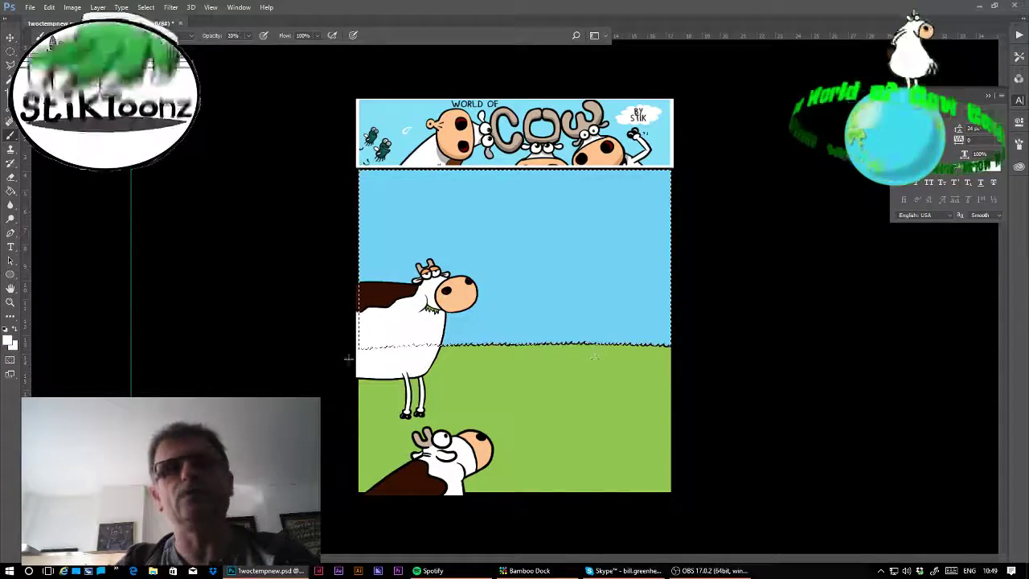
pyautogui.moveTo(349, 359); pyautogui.dragTo(794, 357)
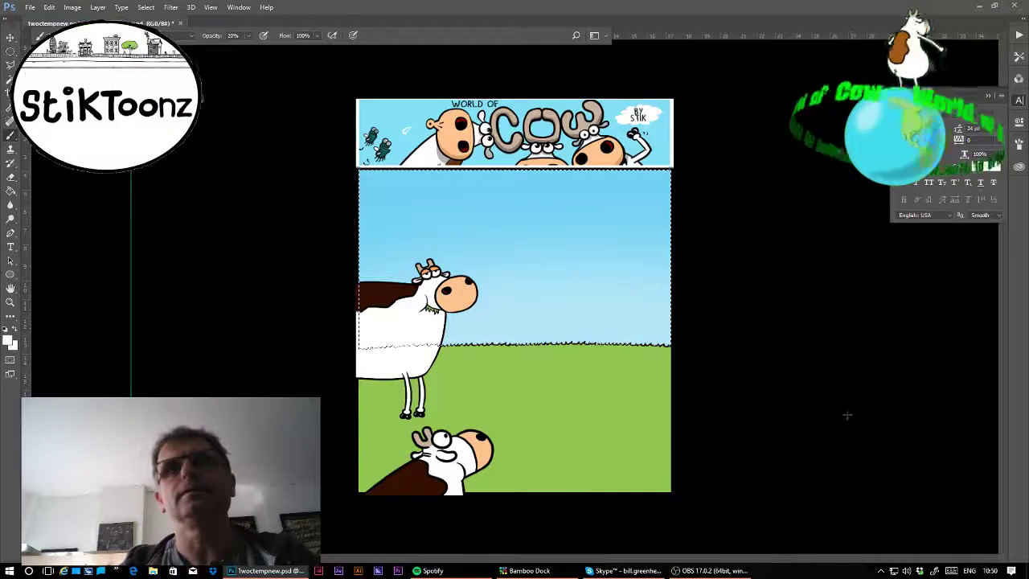
pyautogui.hotkey('ctrl', 'd')
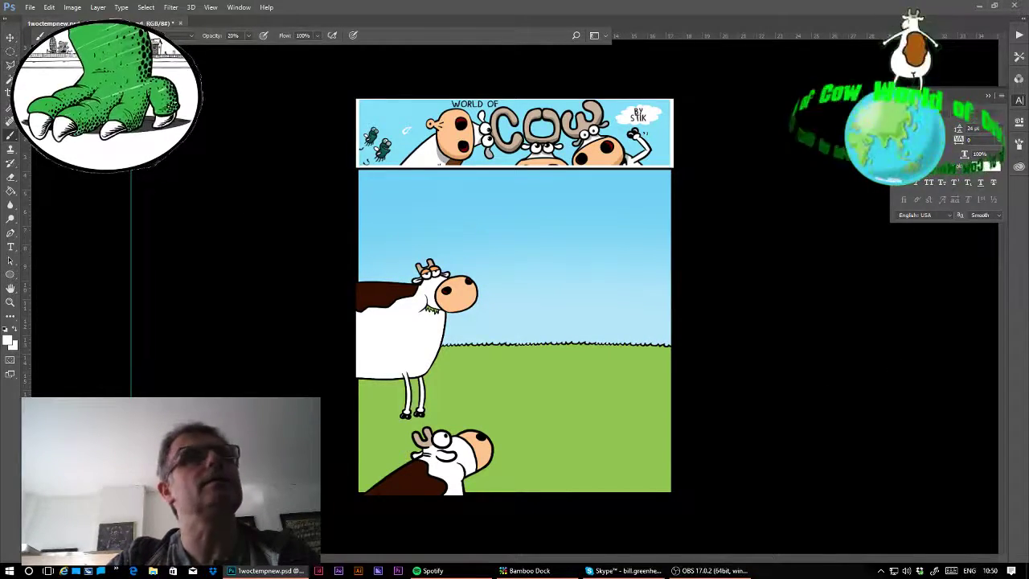
# - Outline a jagged freehand shadow on the grass around the standing cow's feet and fill it with black at 30% opacity
pyautogui.click(11, 66)
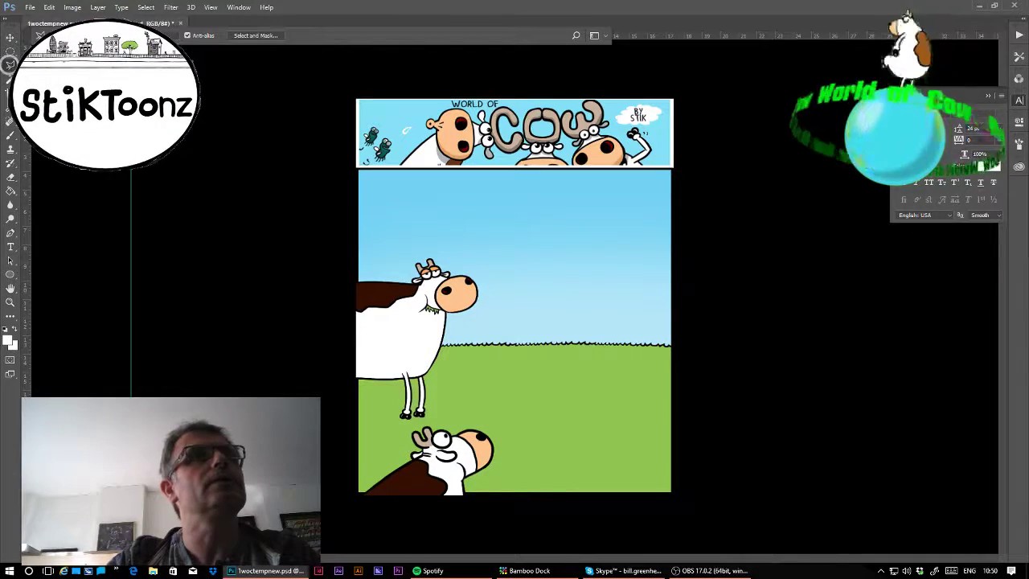
pyautogui.moveTo(363, 401)
pyautogui.mouseDown()
pyautogui.moveTo(435, 404)
pyautogui.moveTo(424, 418)
pyautogui.moveTo(360, 413)
pyautogui.mouseUp()
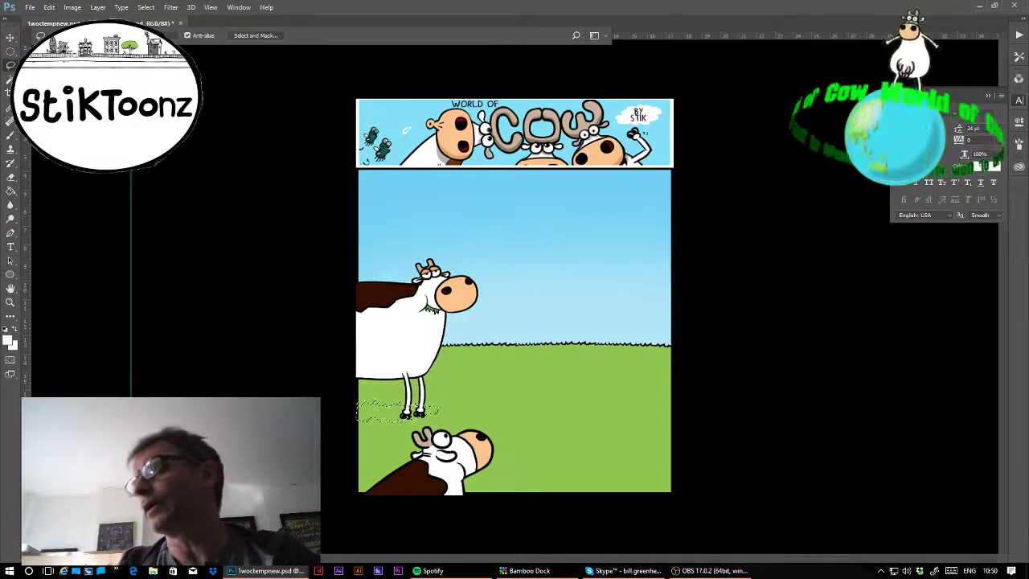
pyautogui.press('d')
pyautogui.click(10, 191)
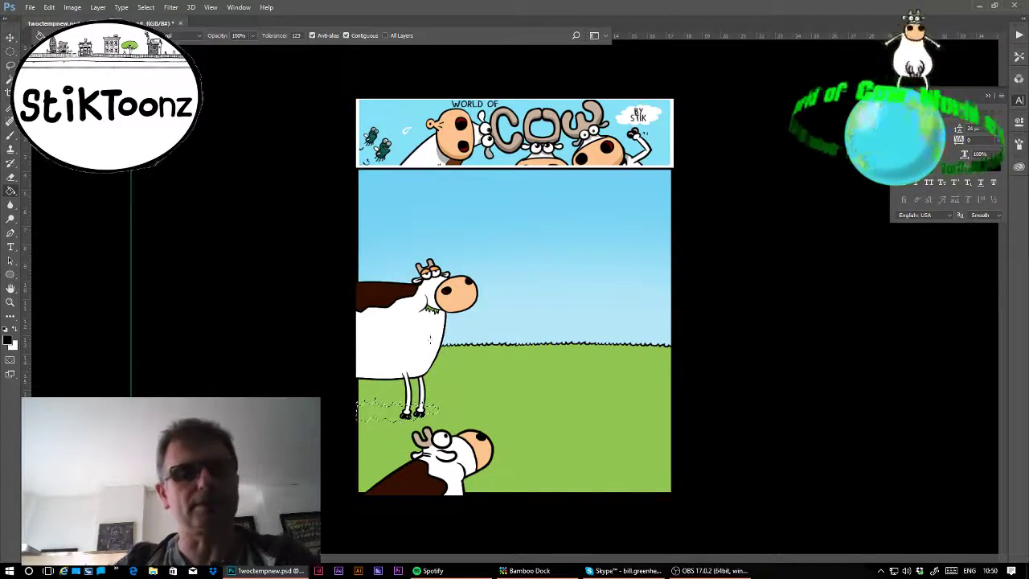
pyautogui.click(398, 411)
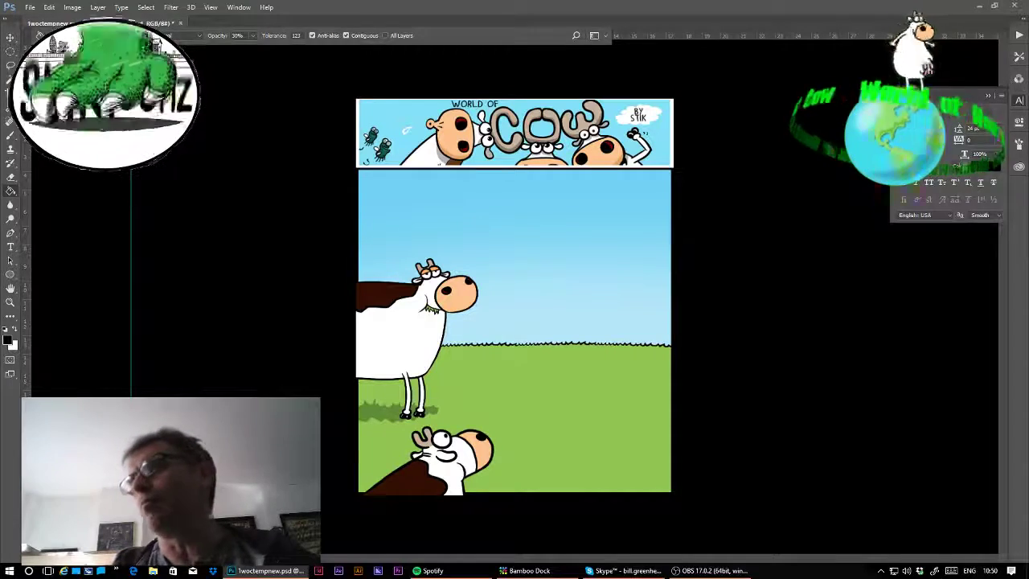
# - Bring the suited cow into the scene and shade its horns and upper eyes beneath the mask with black at 20% opacity
pyautogui.hotkey('ctrl', 'v')
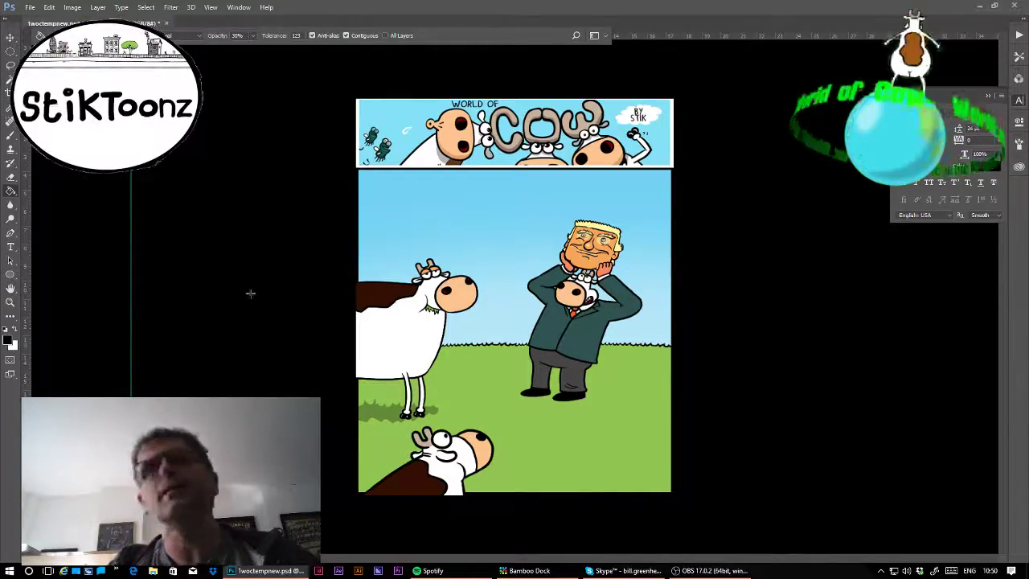
pyautogui.click(10, 302)
pyautogui.moveTo(578, 294); pyautogui.dragTo(655, 300)
pyautogui.press('w')
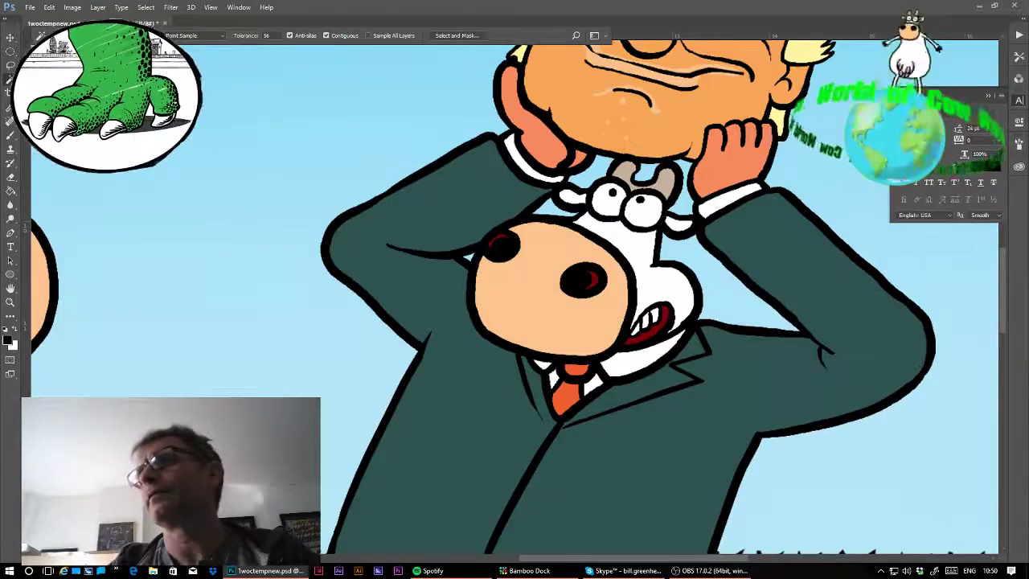
pyautogui.moveTo(563, 201); pyautogui.dragTo(511, 343)
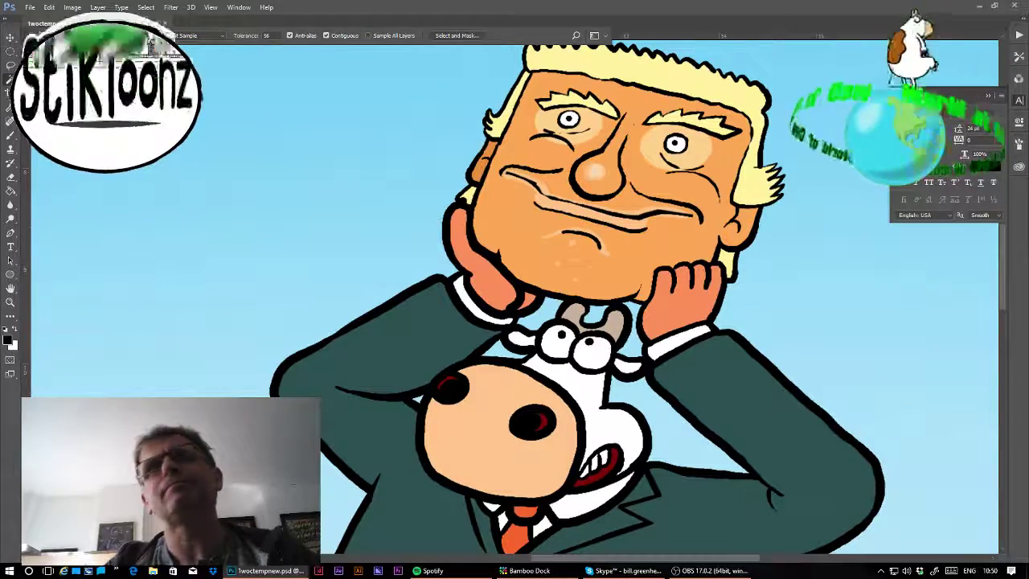
pyautogui.click(10, 65)
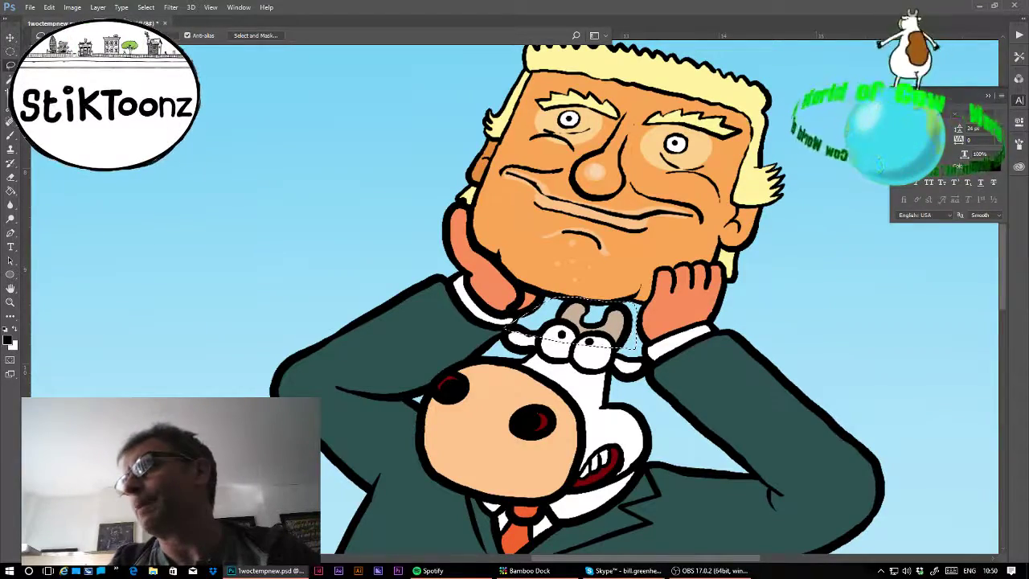
pyautogui.press('g')
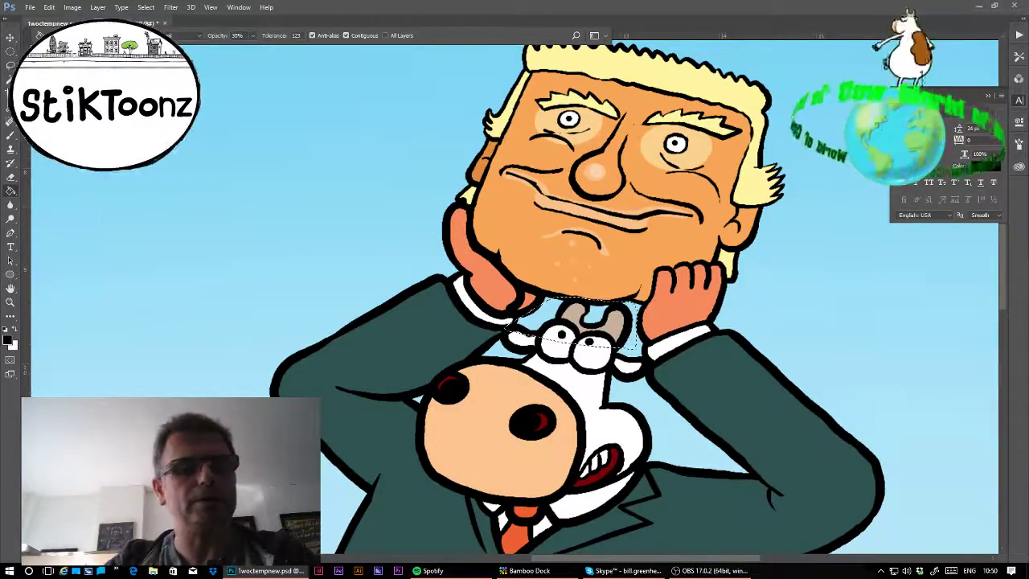
pyautogui.press('2')
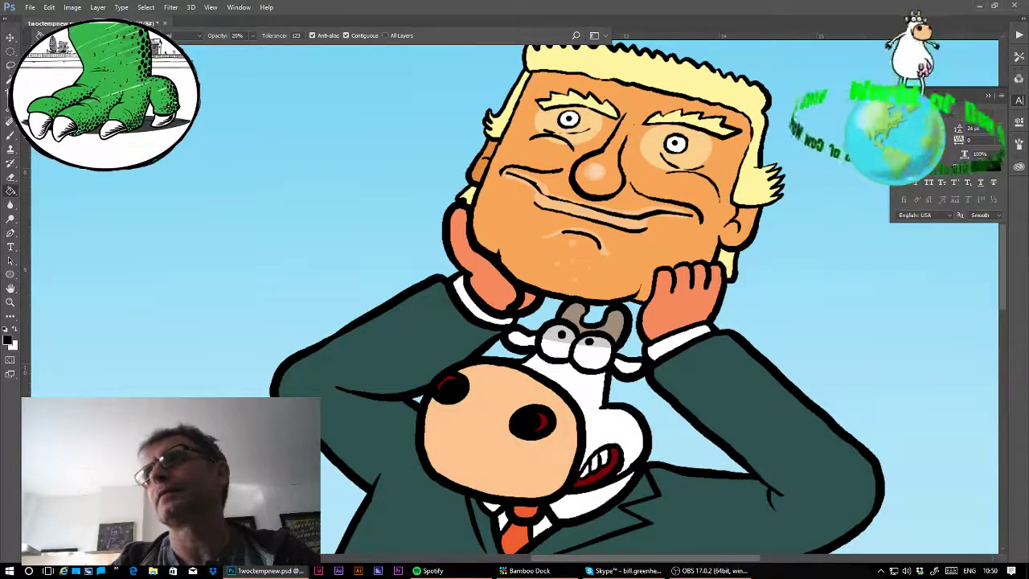
# - Outline a jagged freehand shadow on the grass around the suited cow's shoes, fill it with black at 30% opacity and clear the selection
pyautogui.scroll(-10, 514, 297)
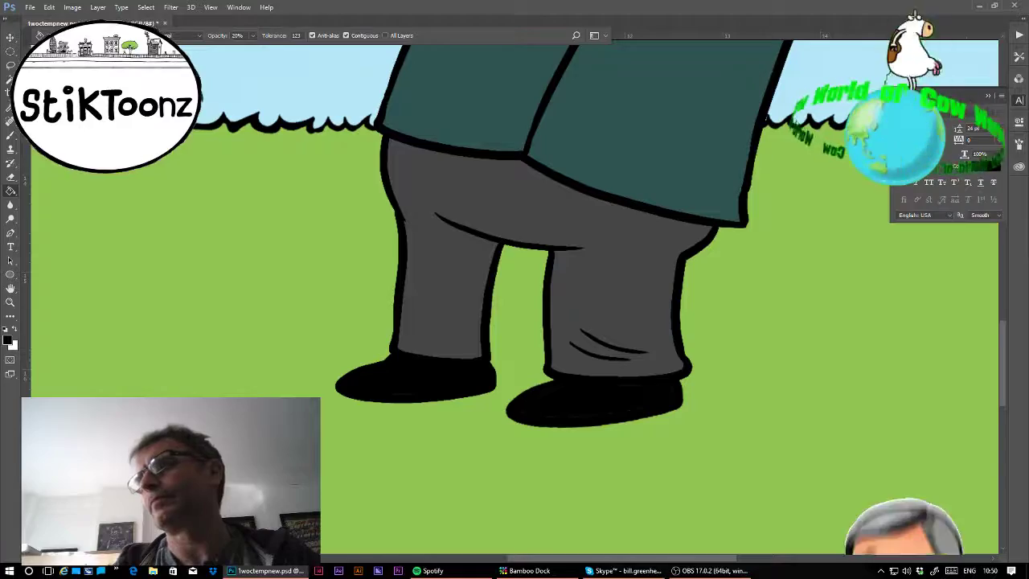
pyautogui.press('l')
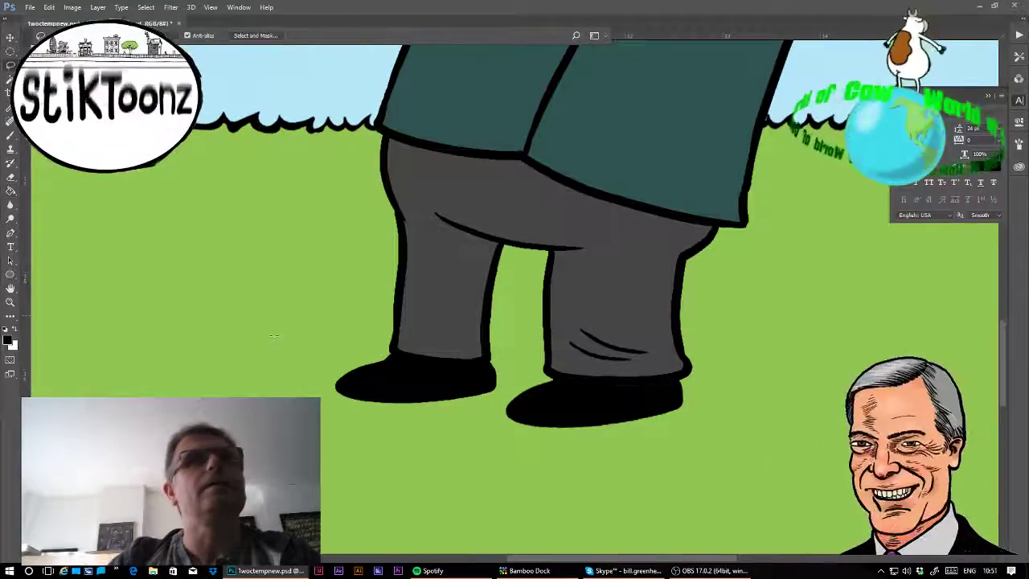
pyautogui.moveTo(309, 370)
pyautogui.mouseDown()
pyautogui.moveTo(551, 349)
pyautogui.moveTo(760, 387)
pyautogui.moveTo(749, 404)
pyautogui.moveTo(707, 412)
pyautogui.moveTo(464, 439)
pyautogui.moveTo(299, 392)
pyautogui.mouseUp()
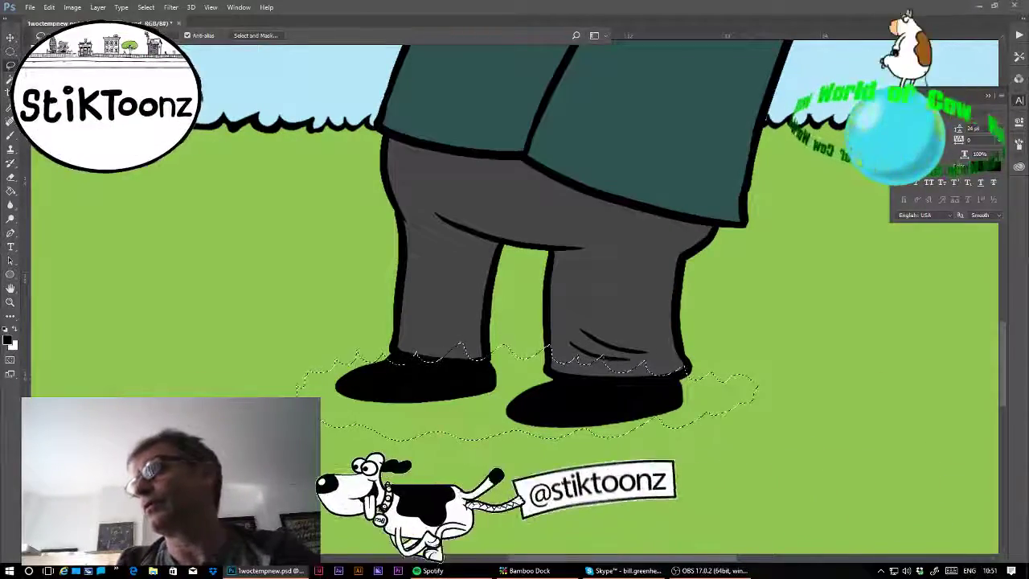
pyautogui.press('g')
pyautogui.press('3')
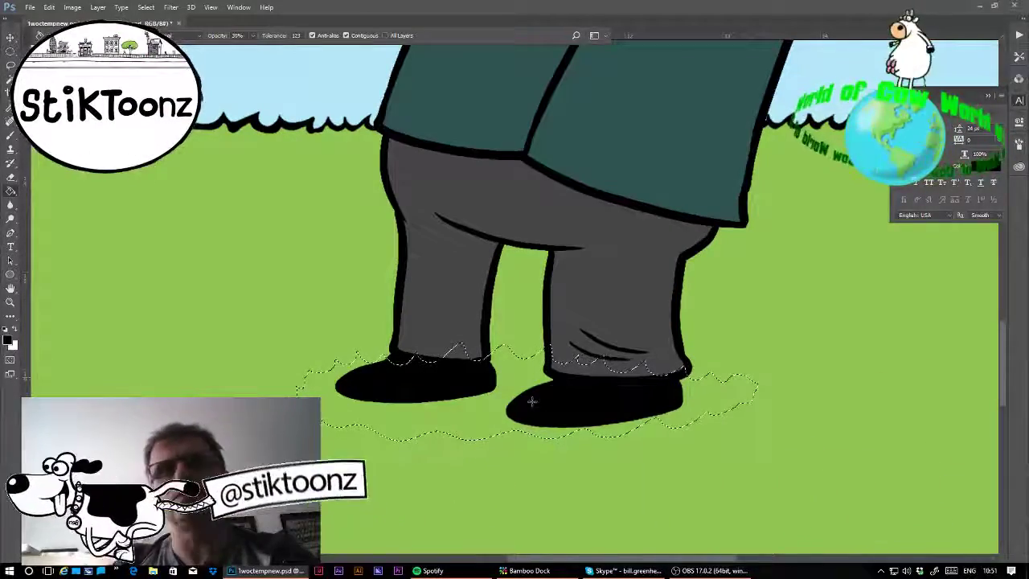
pyautogui.click(533, 395)
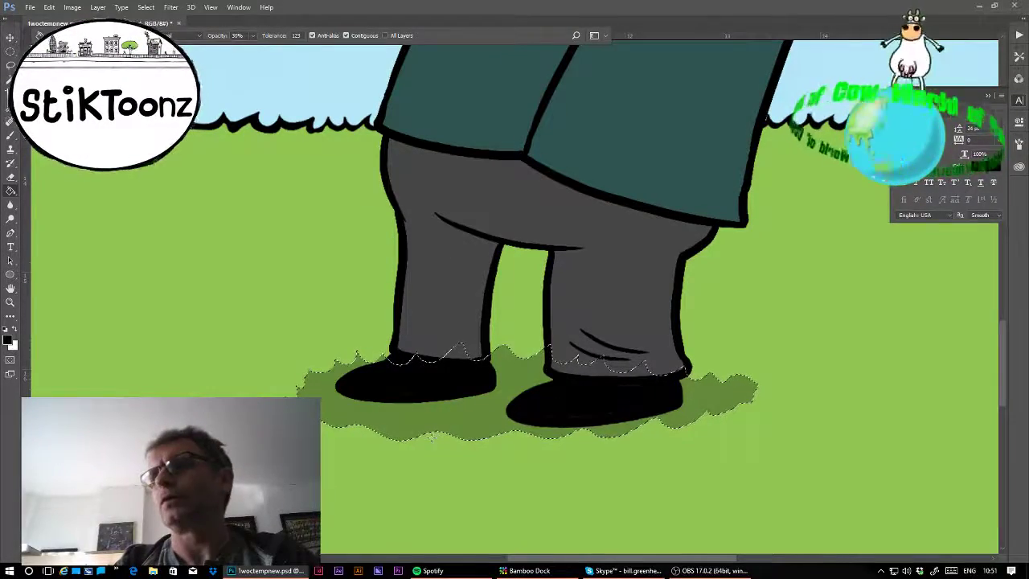
pyautogui.hotkey('ctrl', 'd')
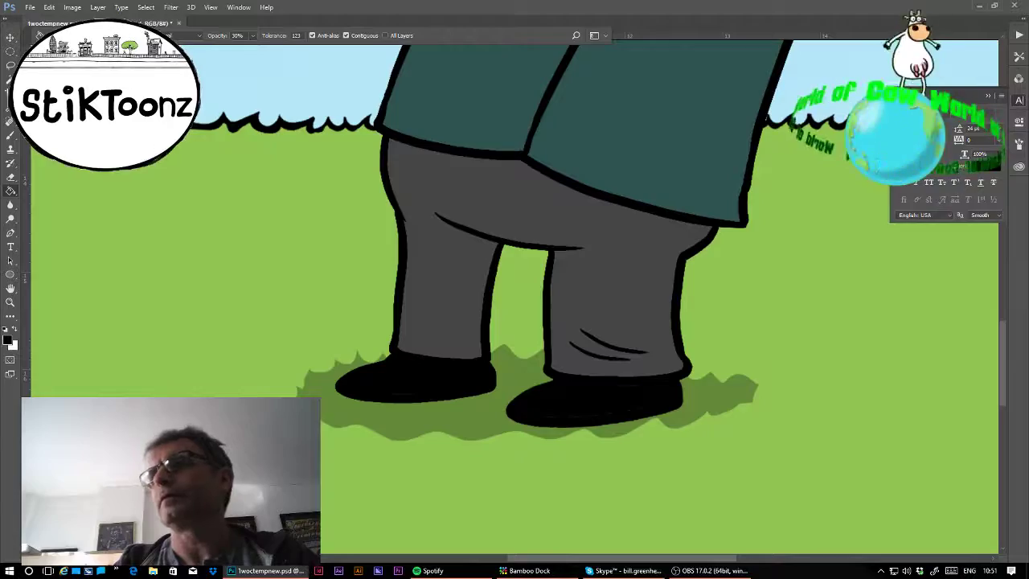
# - Add centred 24 pt black text in the sky above the standing cow, with the lines "Busy day at the" and "Whitehouse...Stupid"
pyautogui.hotkey('ctrl', '-')
pyautogui.hotkey('ctrl', '-')
pyautogui.hotkey('ctrl', '-')
pyautogui.hotkey('ctrl', '-')
pyautogui.hotkey('ctrl', '-')
pyautogui.hotkey('ctrl', '+')
pyautogui.hotkey('ctrl', '+')
pyautogui.hotkey('ctrl', '+')
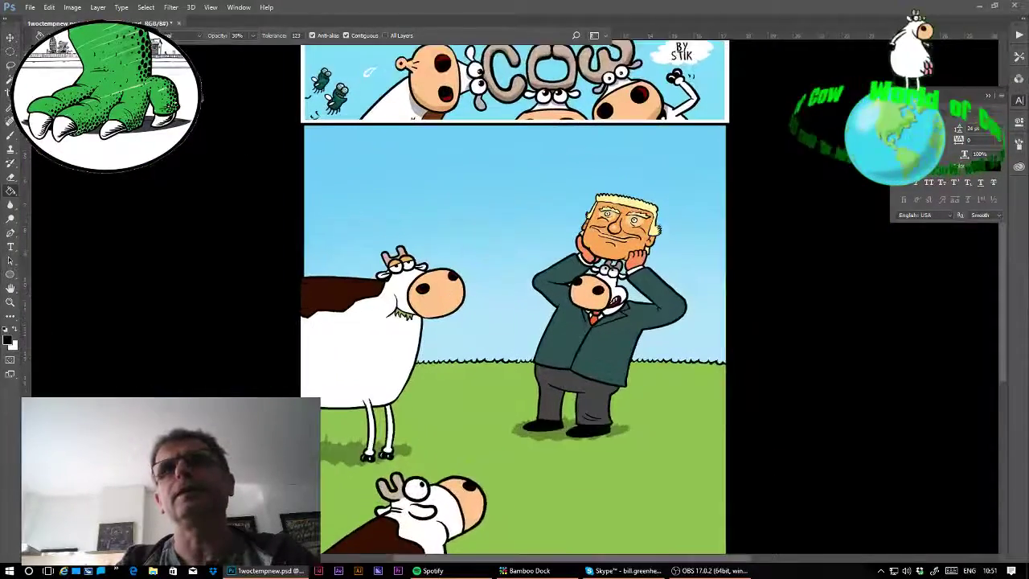
pyautogui.scroll(1, 514, 301)
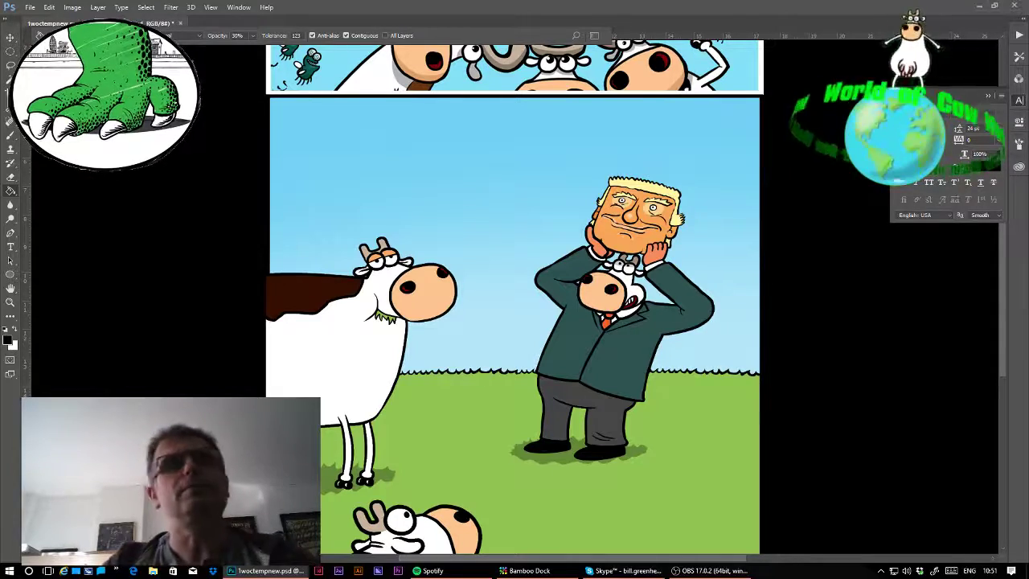
pyautogui.click(11, 248)
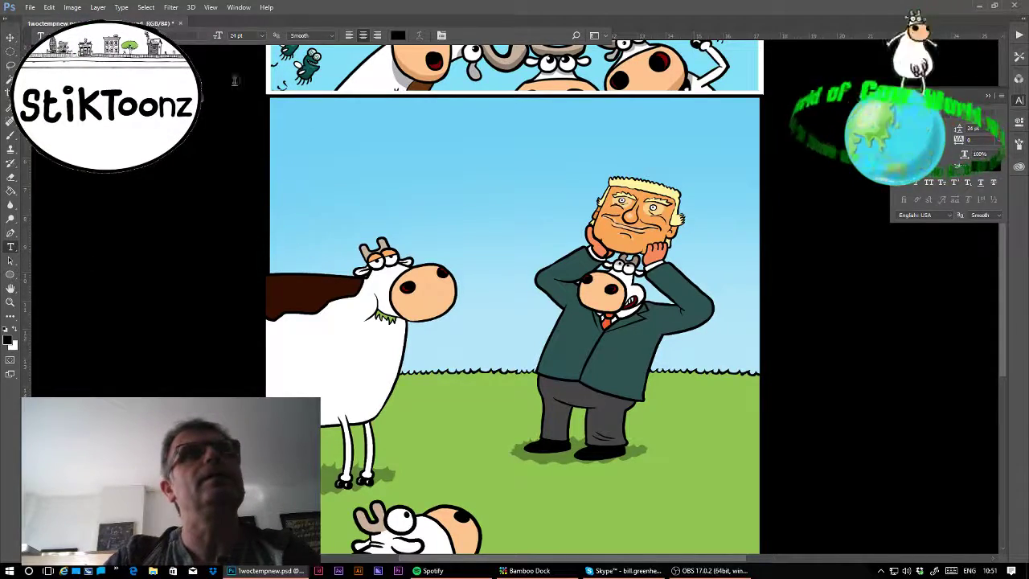
pyautogui.click(376, 159)
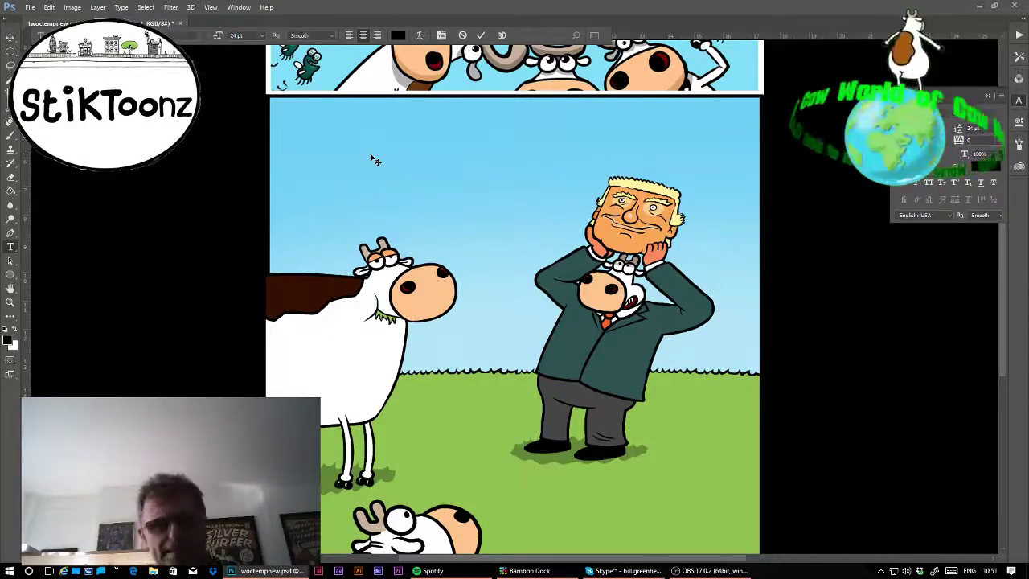
pyautogui.write('Bus')
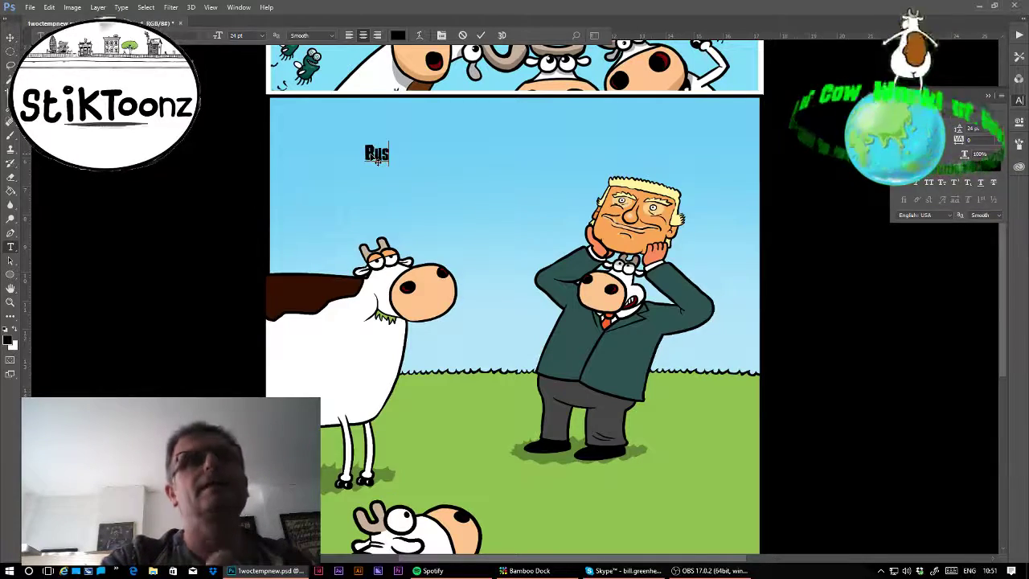
pyautogui.write('y da')
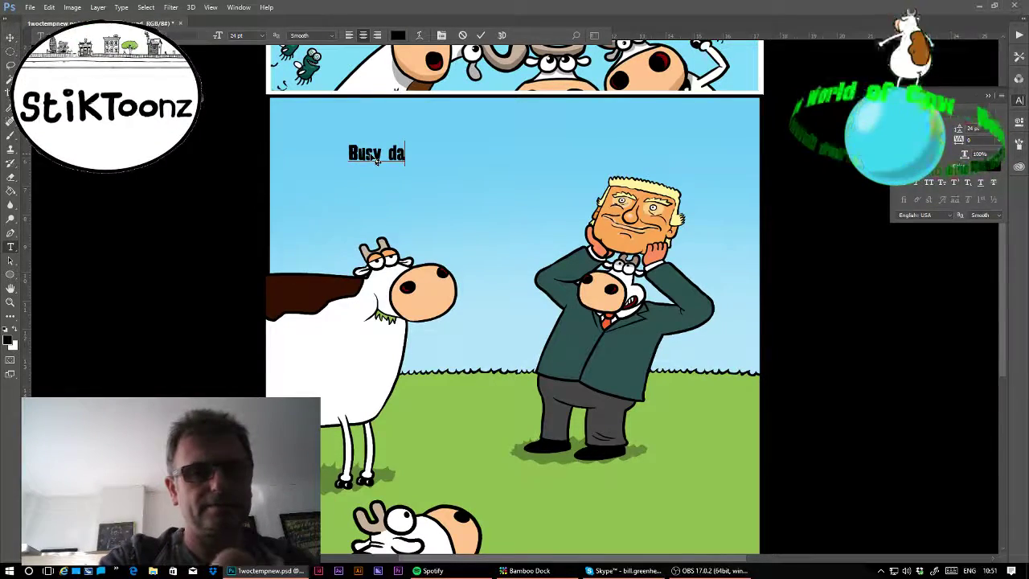
pyautogui.write('y at the')
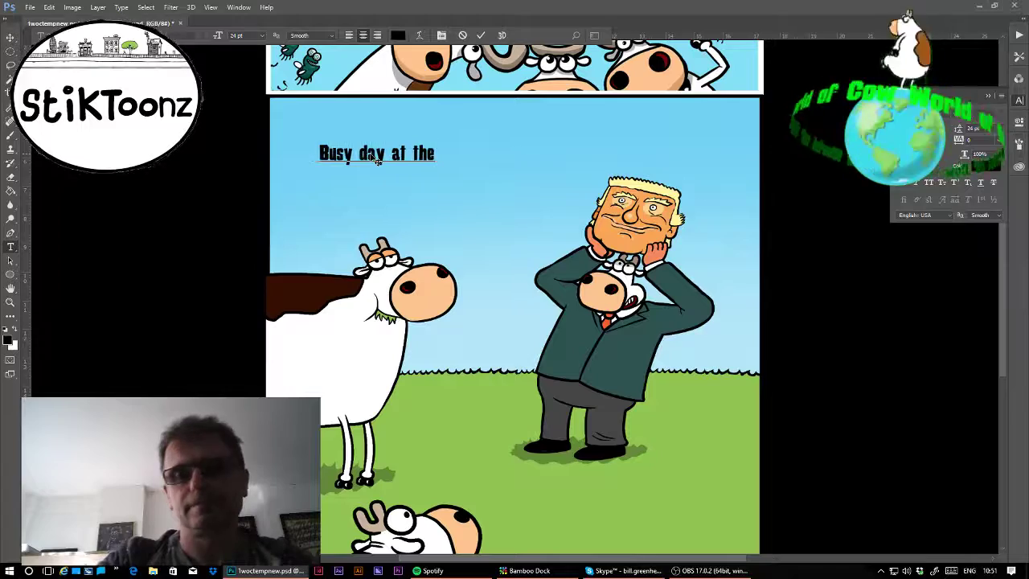
pyautogui.write(' Whi')
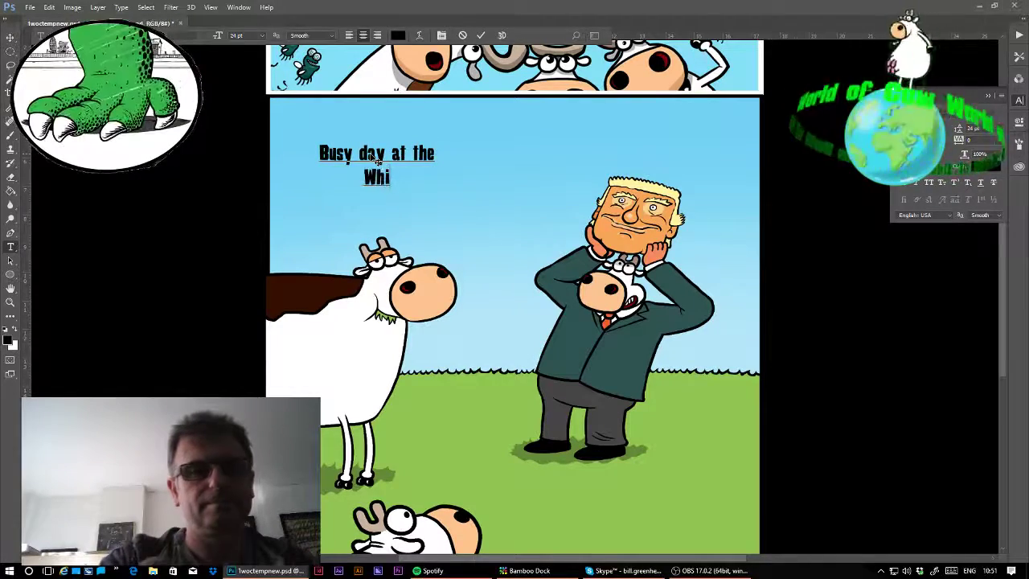
pyautogui.write('tehouse')
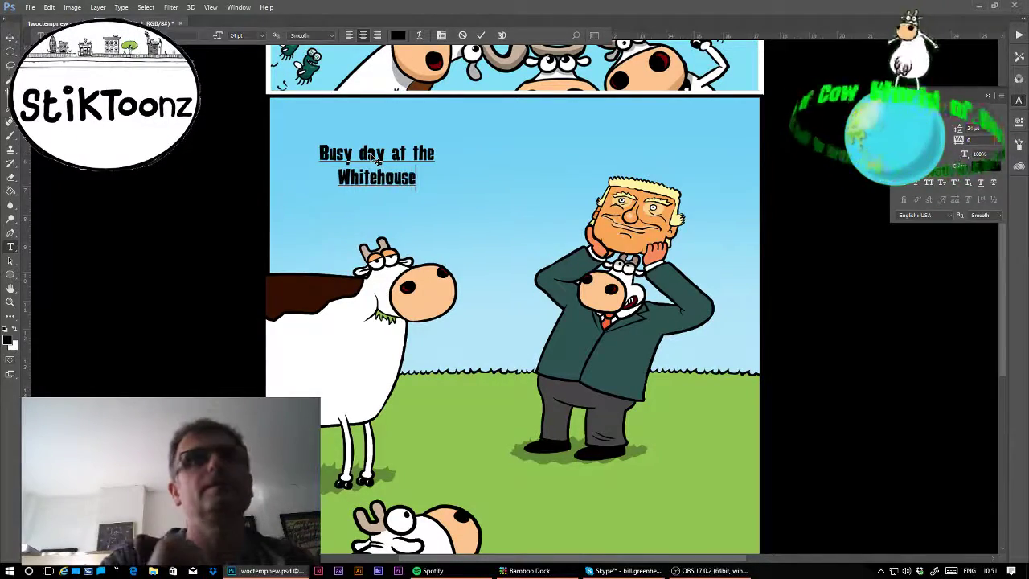
pyautogui.write('...')
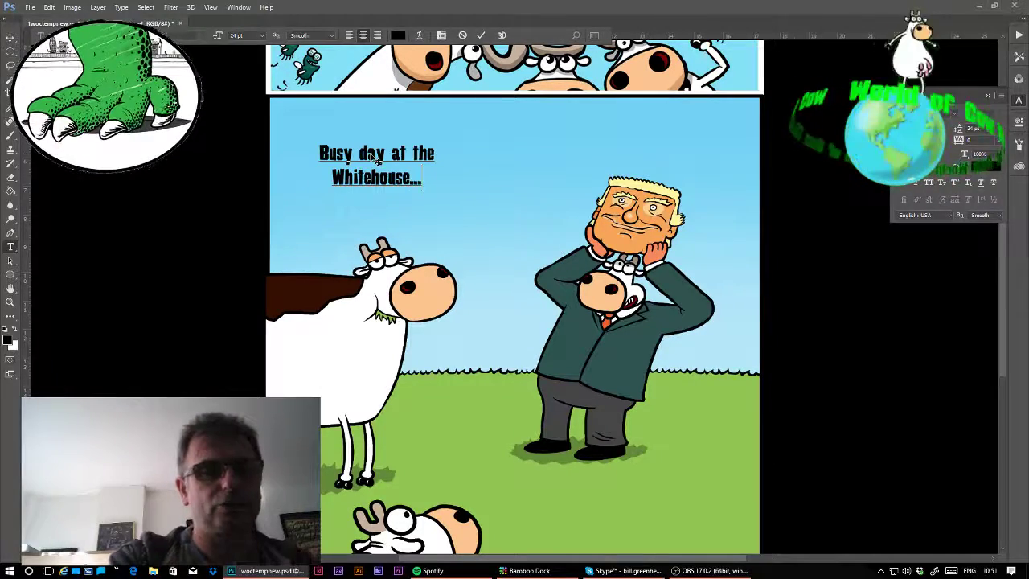
pyautogui.write('Stupid')
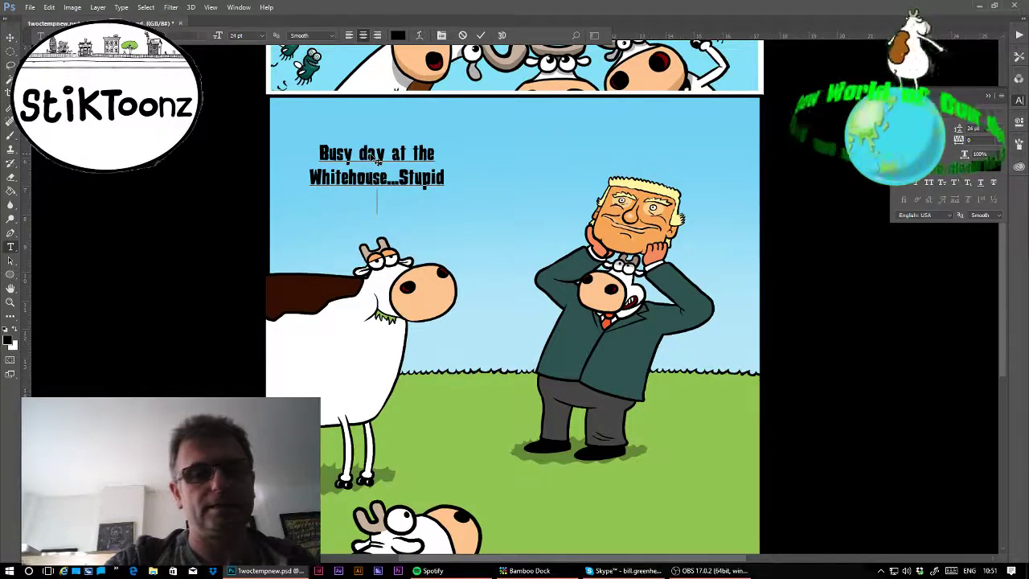
# - Continue the text with the lines "exectutive orders don't" and "write themselves!", and move the block up and closer to the suited cow
pyautogui.press('Return')
pyautogui.write('exect')
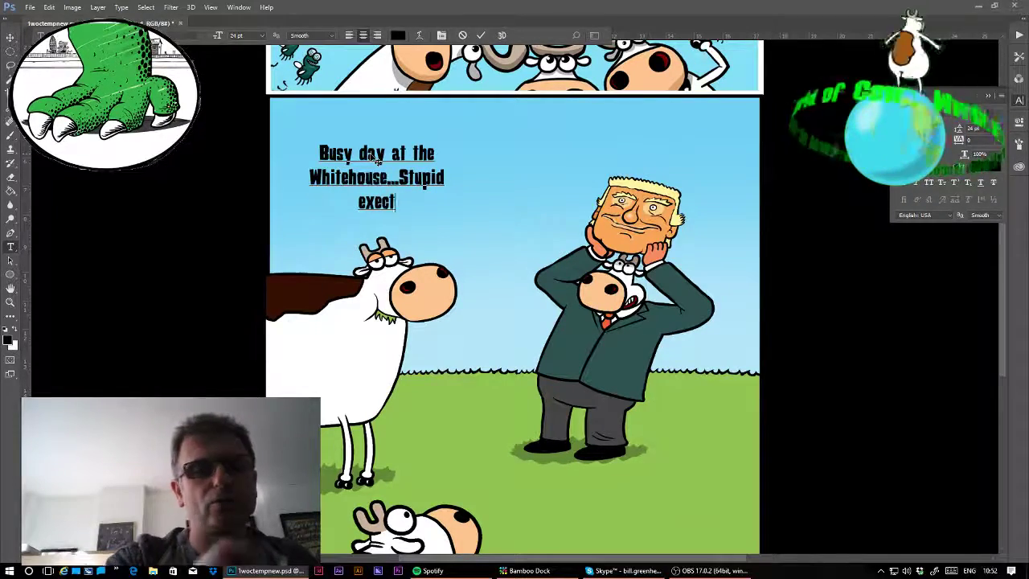
pyautogui.write('utive')
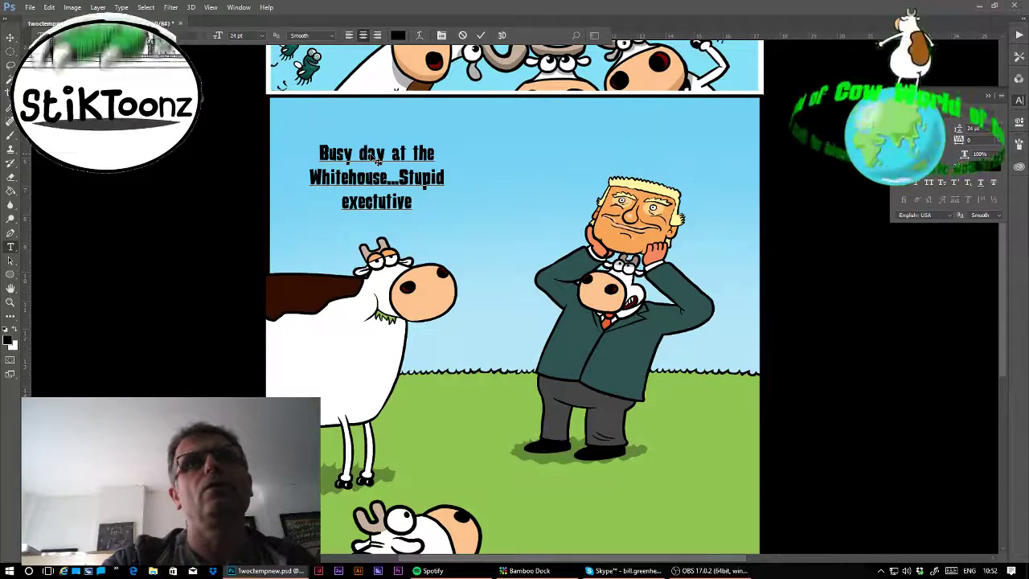
pyautogui.write(' ordersd')
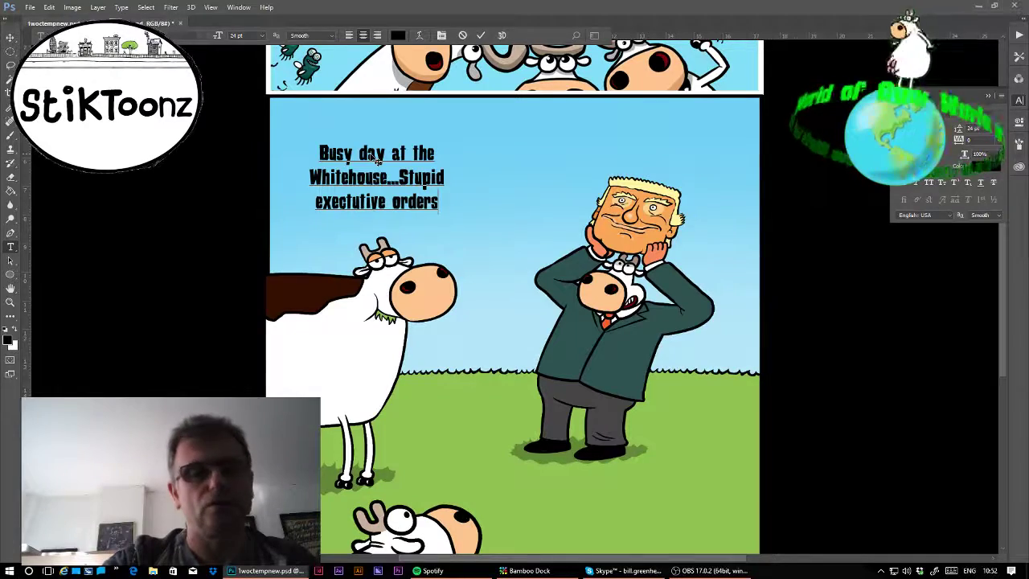
pyautogui.press('BackSpace')
pyautogui.write("don't")
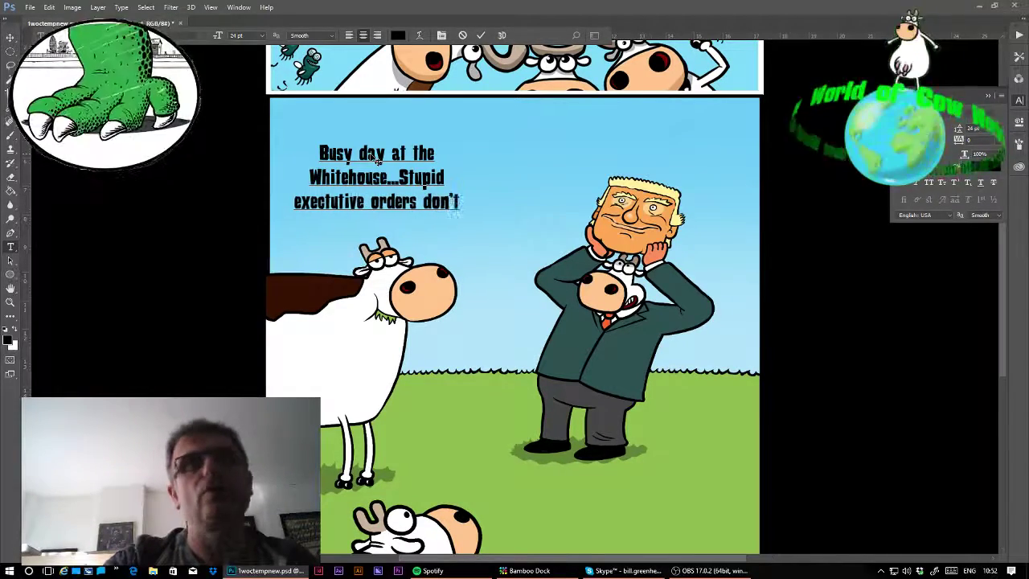
pyautogui.press('Return')
pyautogui.write('wri')
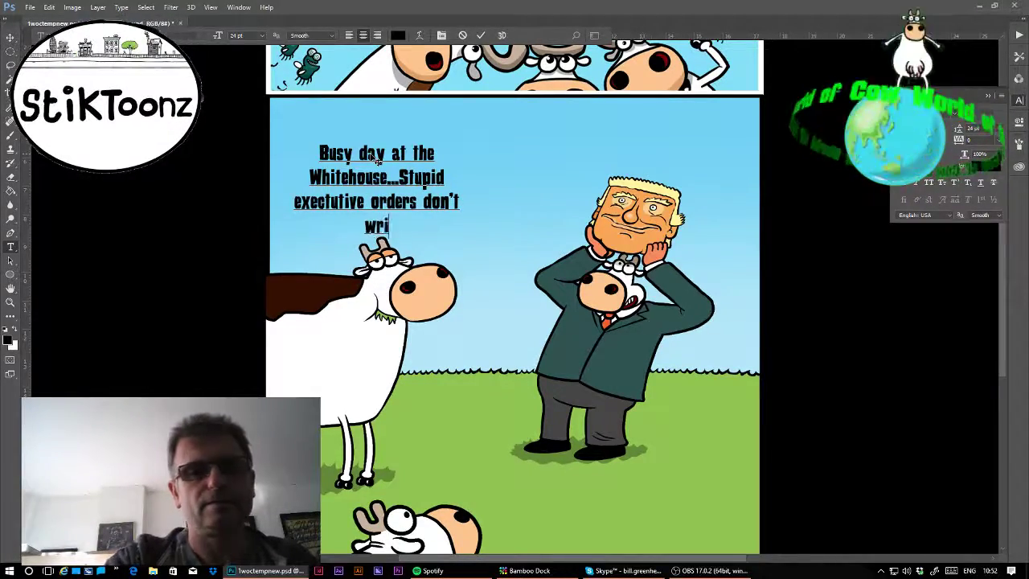
pyautogui.write('te themse')
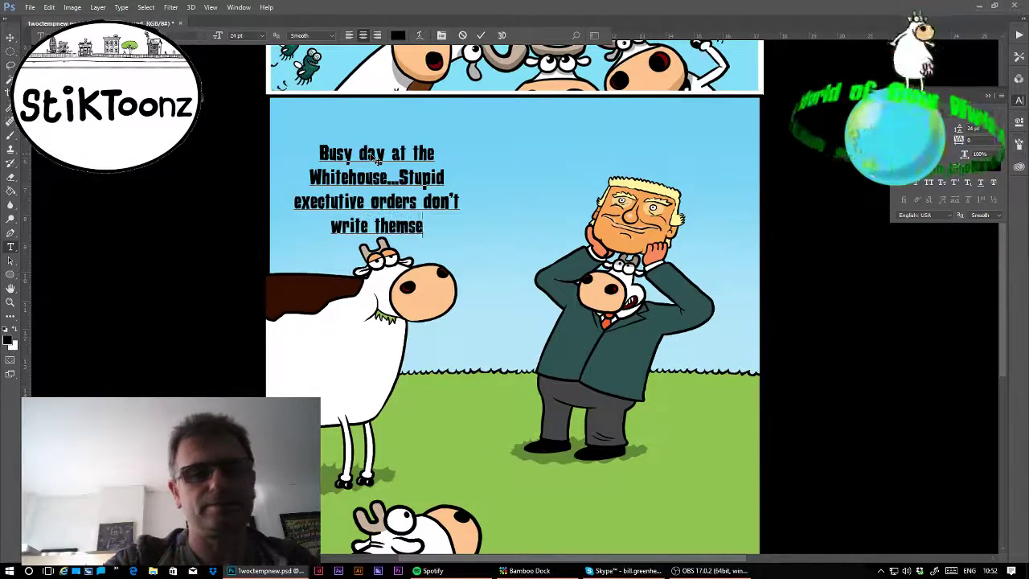
pyautogui.write('lves!')
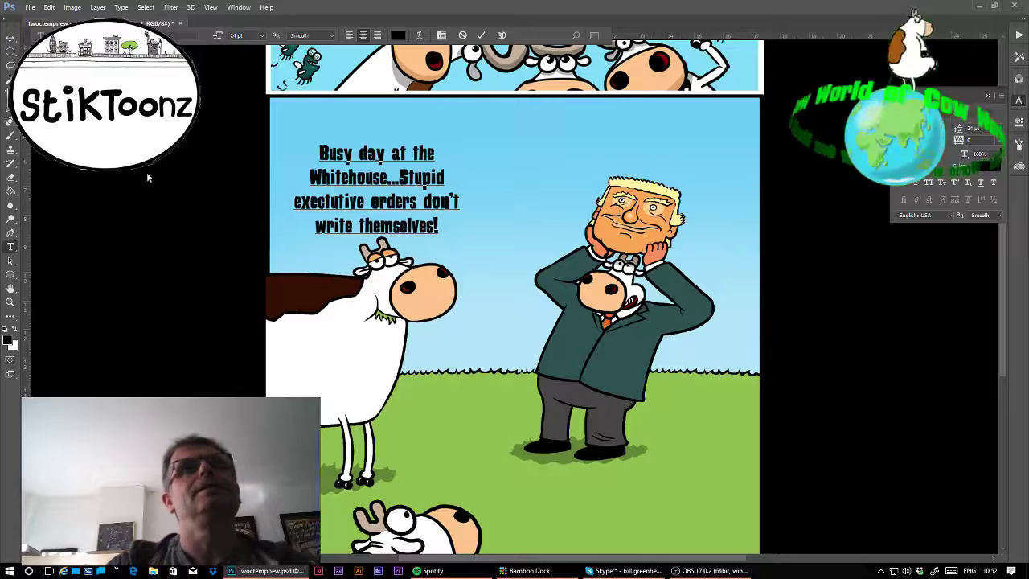
pyautogui.click(10, 37)
pyautogui.moveTo(436, 219); pyautogui.dragTo(527, 198)
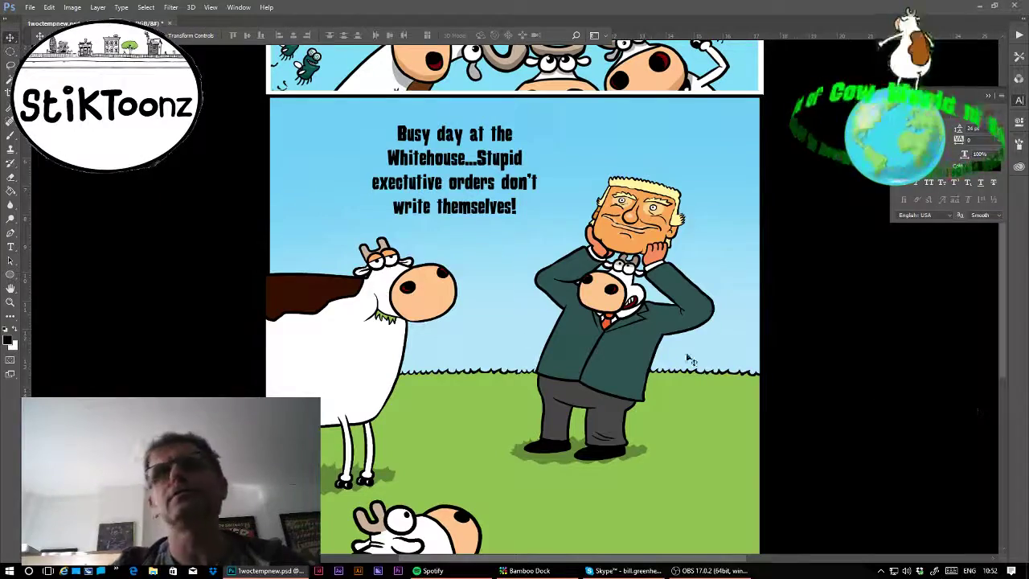
# - Outline a speech balloon around the text with a black brush at 100% opacity, its tail pointing towards the suited cow
pyautogui.press('z')
pyautogui.click(407, 121)
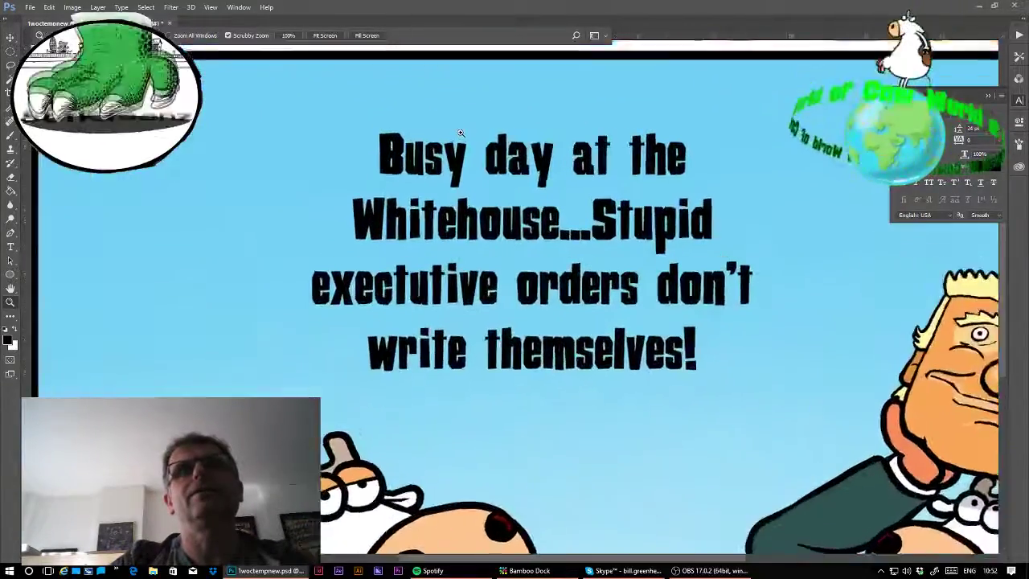
pyautogui.press('b')
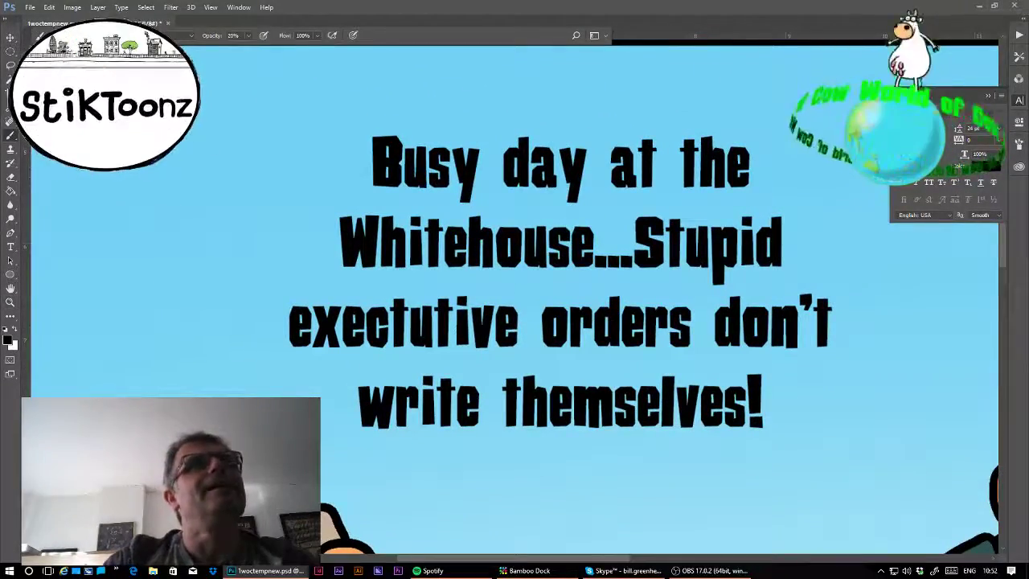
pyautogui.click(42, 35)
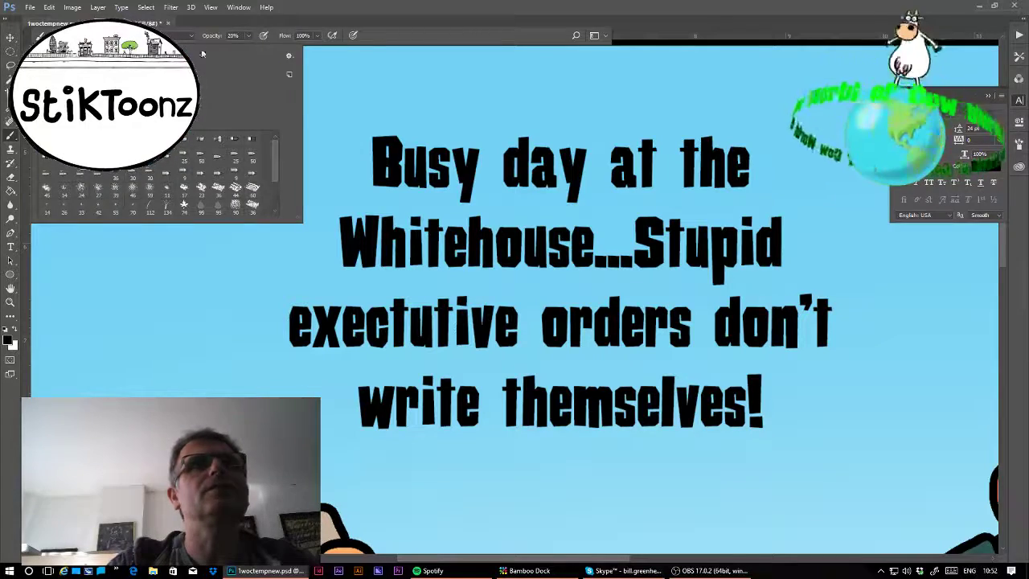
pyautogui.click(248, 36)
pyautogui.click(249, 37)
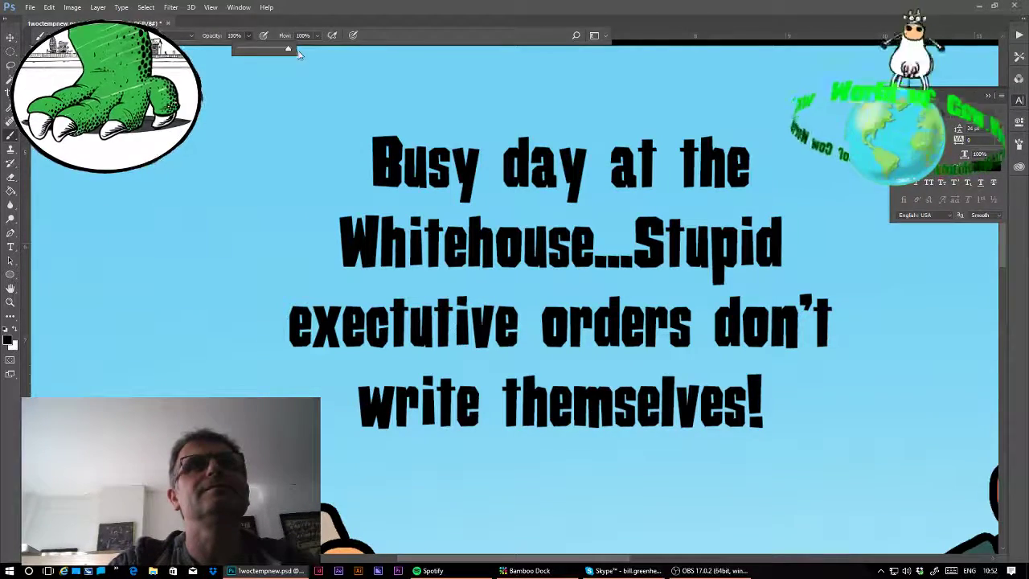
pyautogui.click(363, 103)
pyautogui.moveTo(365, 106)
pyautogui.mouseDown()
pyautogui.moveTo(270, 181)
pyautogui.moveTo(254, 212)
pyautogui.moveTo(247, 361)
pyautogui.moveTo(405, 483)
pyautogui.moveTo(727, 490)
pyautogui.moveTo(889, 540)
pyautogui.mouseUp()
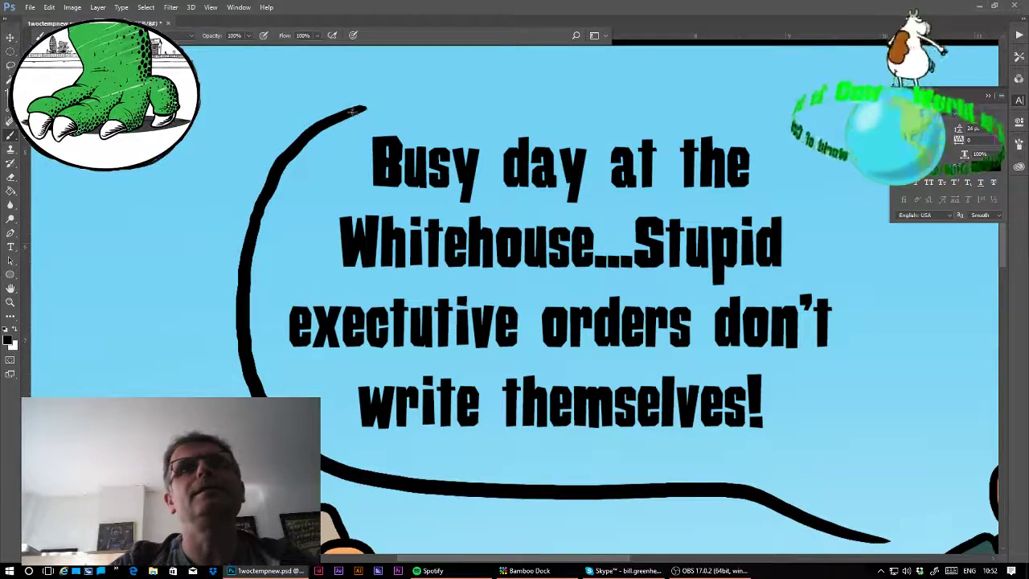
pyautogui.moveTo(353, 111)
pyautogui.mouseDown()
pyautogui.moveTo(558, 89)
pyautogui.moveTo(801, 107)
pyautogui.mouseUp()
pyautogui.moveTo(901, 225)
pyautogui.mouseDown()
pyautogui.moveTo(907, 330)
pyautogui.moveTo(865, 429)
pyautogui.moveTo(777, 484)
pyautogui.mouseUp()
pyautogui.moveTo(942, 409); pyautogui.dragTo(726, 302)
pyautogui.moveTo(855, 346); pyautogui.dragTo(737, 277)
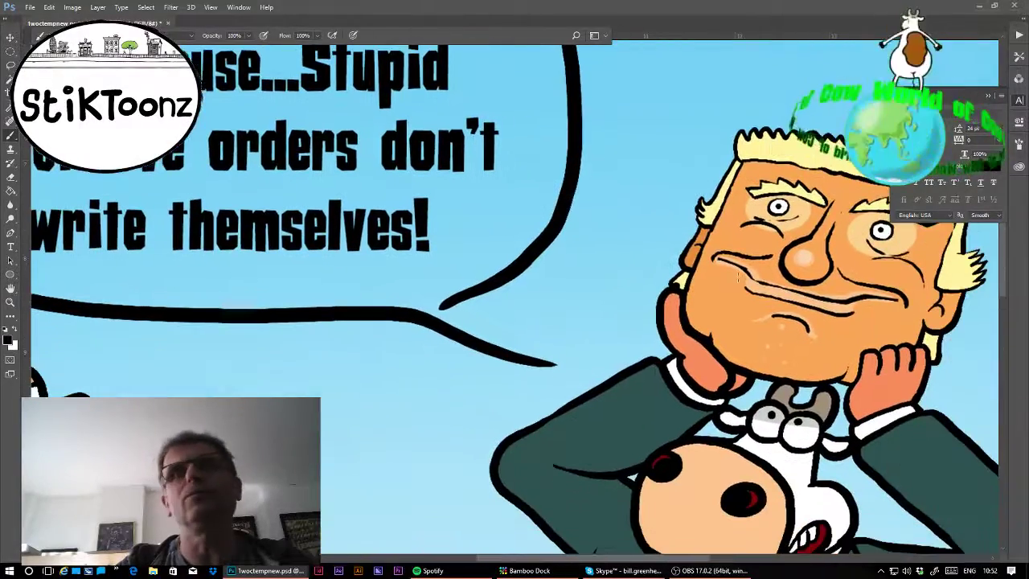
pyautogui.moveTo(442, 312); pyautogui.dragTo(562, 369)
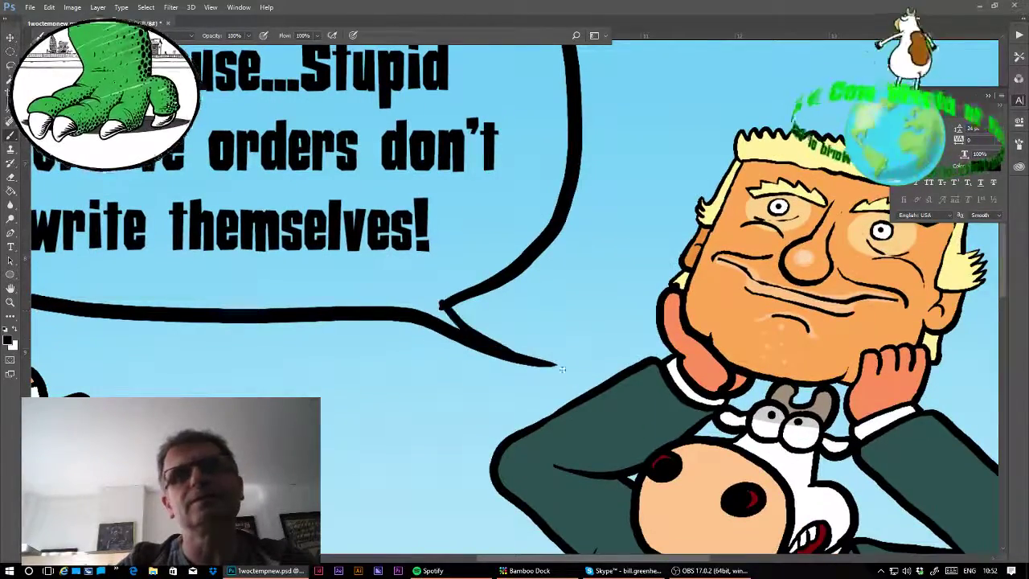
# - Erase the rough brush ends on the balloon's tail to sharpen its inner corner and thin its tip
pyautogui.click(12, 302)
pyautogui.click(471, 326)
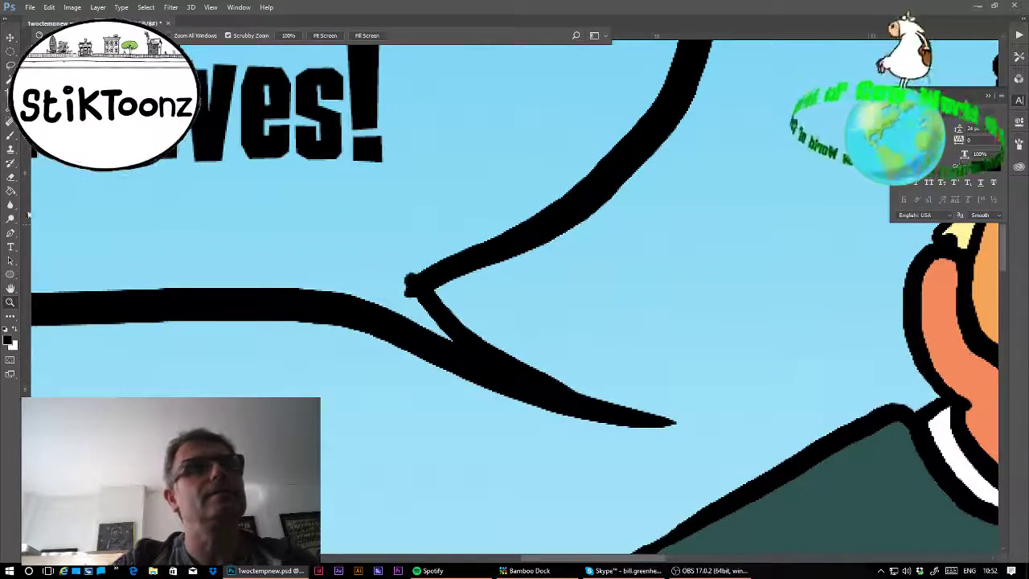
pyautogui.click(11, 178)
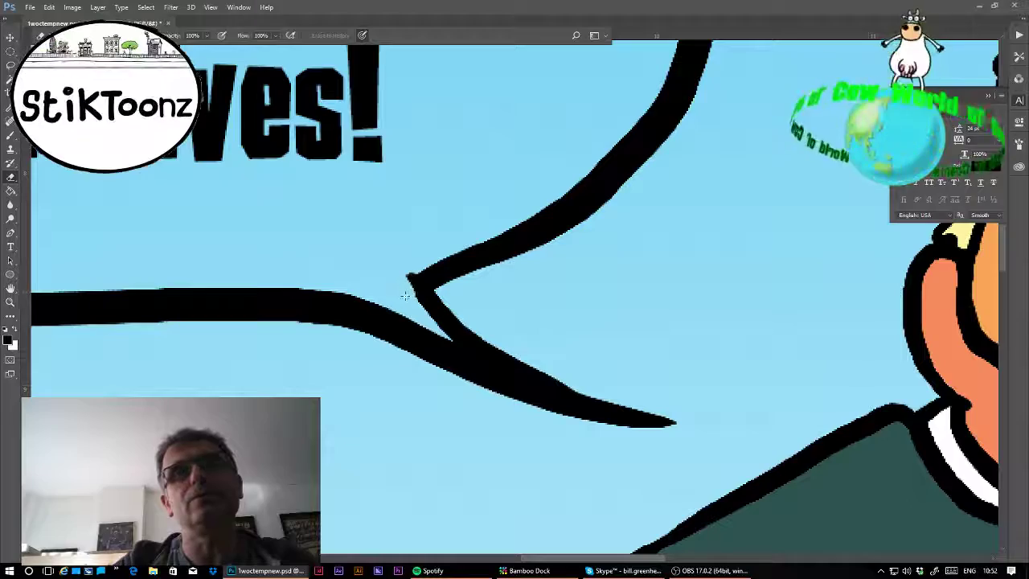
pyautogui.moveTo(486, 342); pyautogui.dragTo(675, 426)
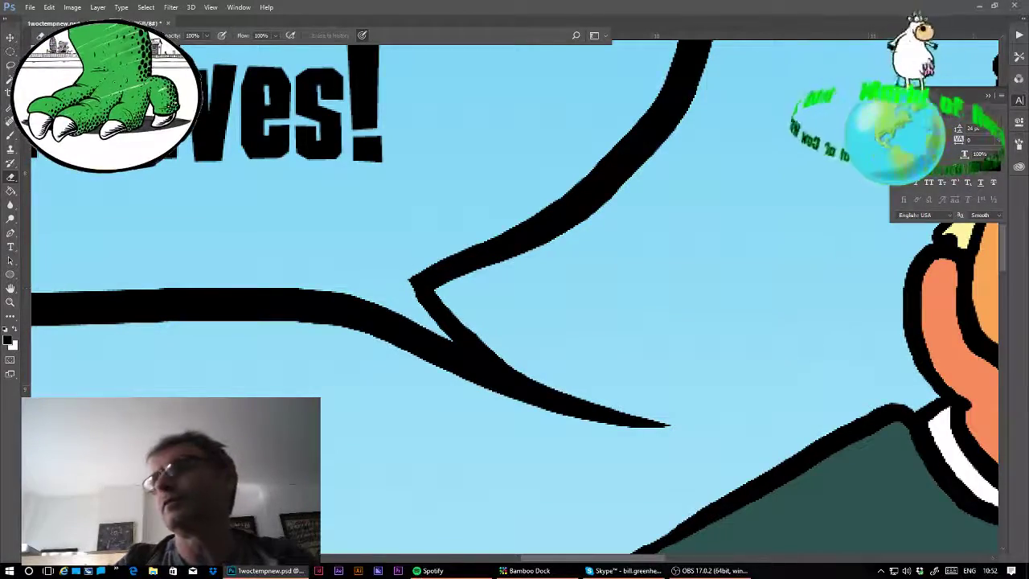
# - Fill the inside of the speech balloon with white at 100% opacity, behind the text
pyautogui.hotkey('ctrl', '-')
pyautogui.hotkey('ctrl', '-')
pyautogui.hotkey('ctrl', '-')
pyautogui.hotkey('ctrl', '-')
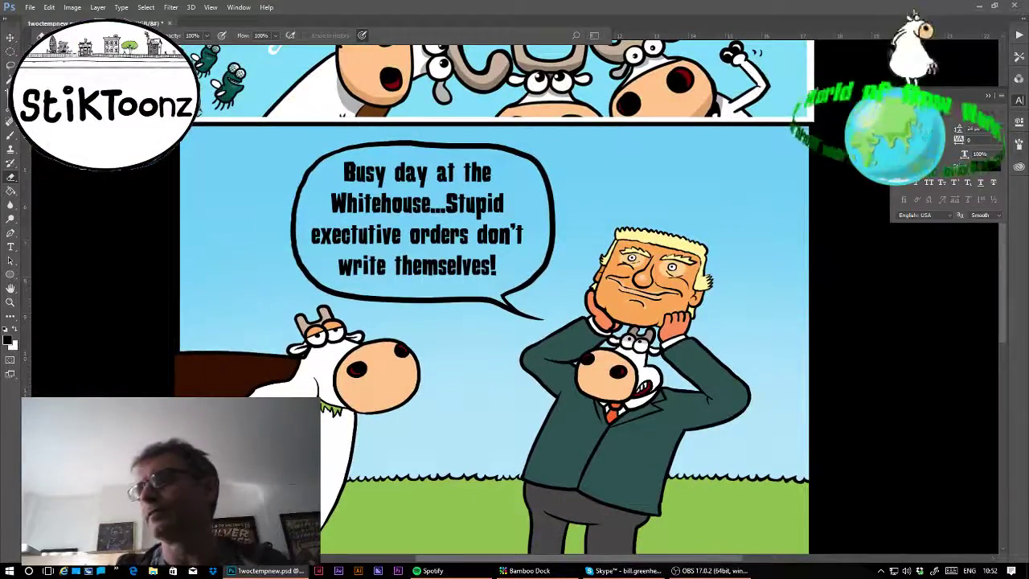
pyautogui.click(10, 192)
pyautogui.click(387, 248)
pyautogui.hotkey('ctrl', 'z')
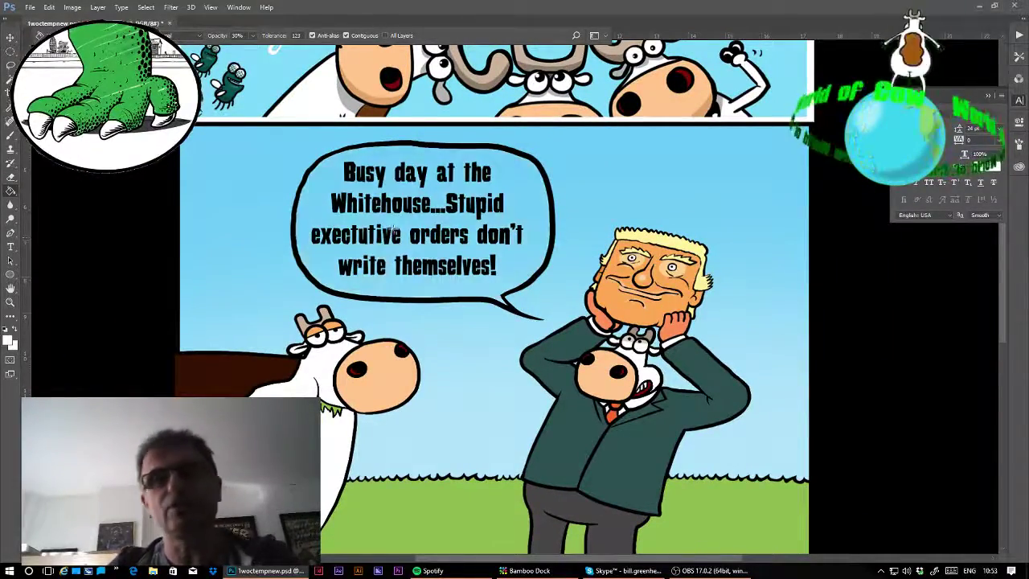
pyautogui.press('0')
pyautogui.click(382, 244)
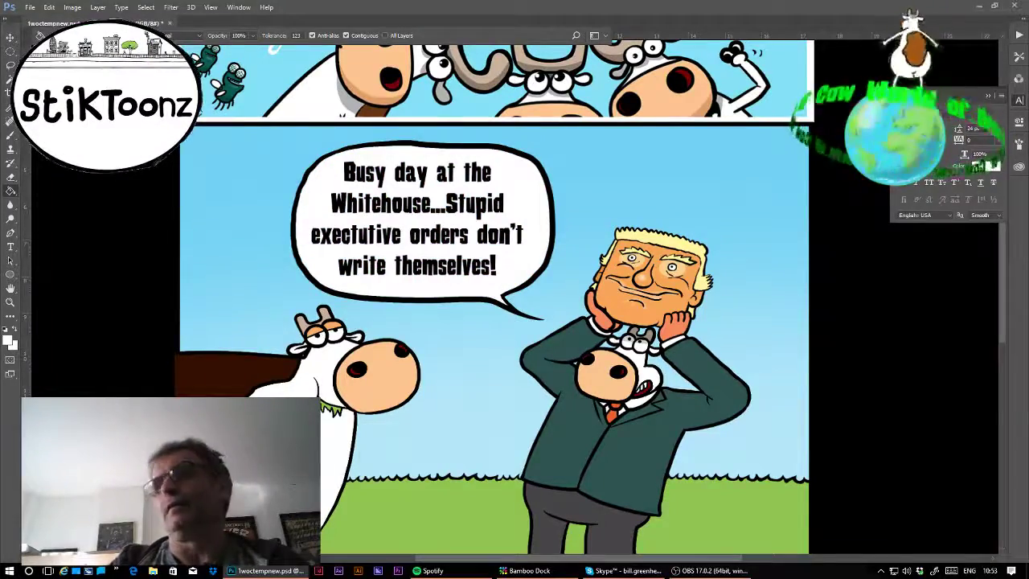
# - Handwrite the artist's signature with a white brush on the grass in the cartoon's lower right corner
pyautogui.hotkey('ctrl', '-')
pyautogui.hotkey('ctrl', '-')
pyautogui.hotkey('ctrl', '-')
pyautogui.hotkey('ctrl', '+')
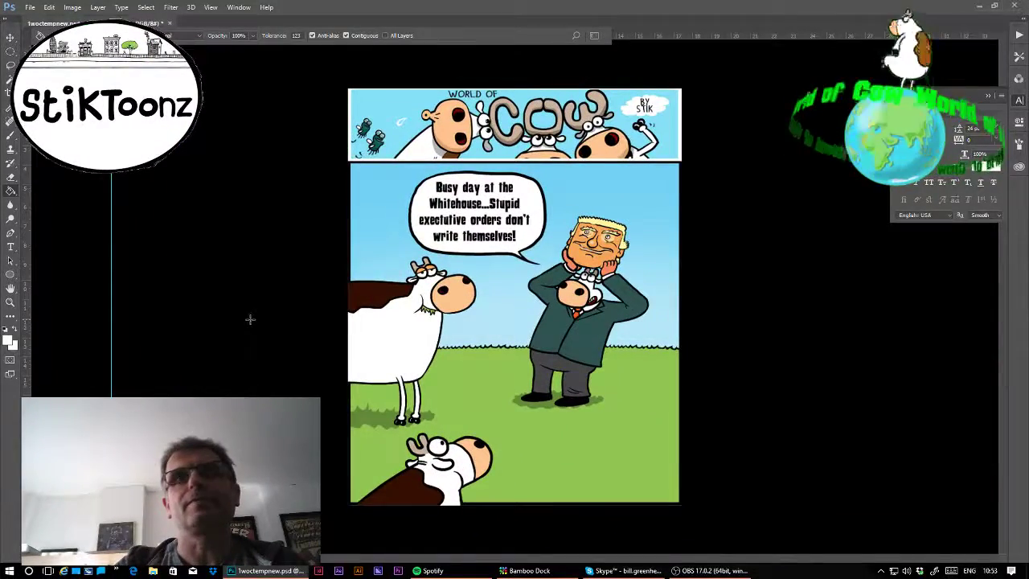
pyautogui.click(11, 302)
pyautogui.moveTo(690, 528); pyautogui.dragTo(742, 498)
pyautogui.click(11, 136)
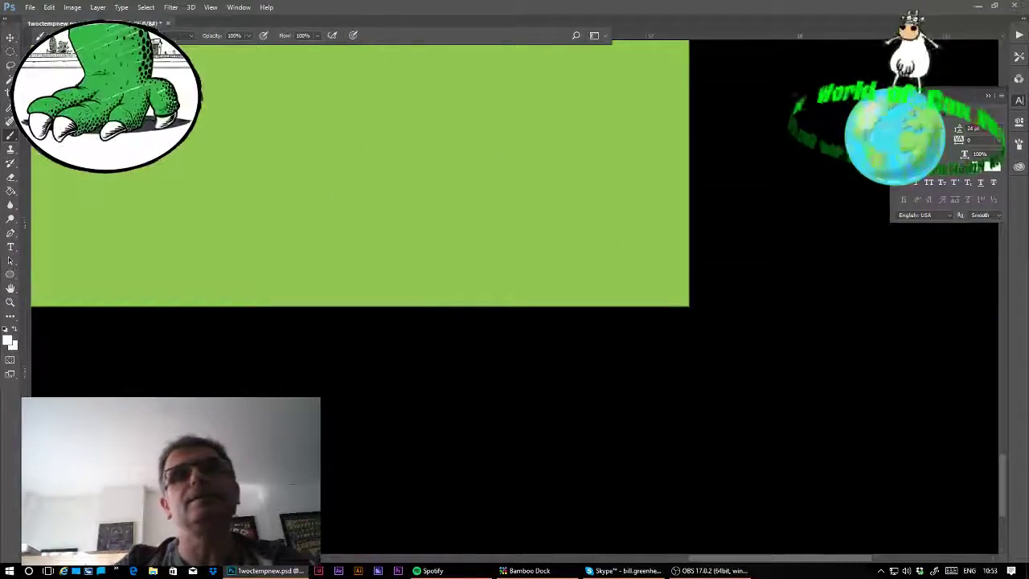
pyautogui.click(10, 302)
pyautogui.moveTo(329, 236); pyautogui.dragTo(381, 240)
pyautogui.click(11, 137)
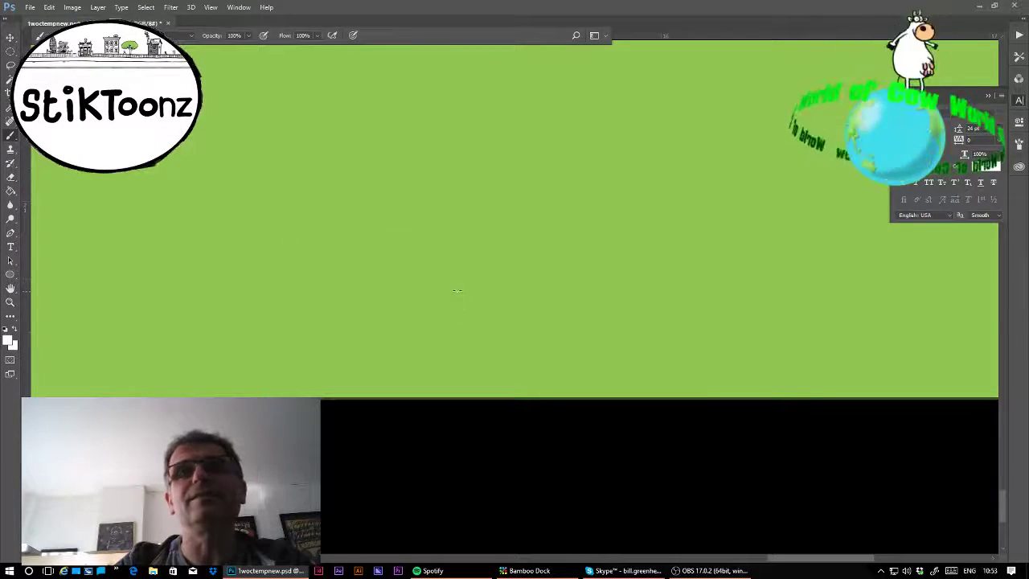
pyautogui.moveTo(456, 291)
pyautogui.mouseDown()
pyautogui.moveTo(434, 269)
pyautogui.moveTo(419, 282)
pyautogui.moveTo(450, 348)
pyautogui.moveTo(427, 364)
pyautogui.moveTo(402, 344)
pyautogui.mouseUp()
pyautogui.moveTo(483, 274)
pyautogui.mouseDown()
pyautogui.moveTo(506, 365)
pyautogui.moveTo(549, 312)
pyautogui.moveTo(560, 353)
pyautogui.moveTo(635, 276)
pyautogui.moveTo(612, 340)
pyautogui.moveTo(623, 367)
pyautogui.mouseUp()
pyautogui.moveTo(604, 304); pyautogui.dragTo(671, 353)
pyautogui.click(553, 263)
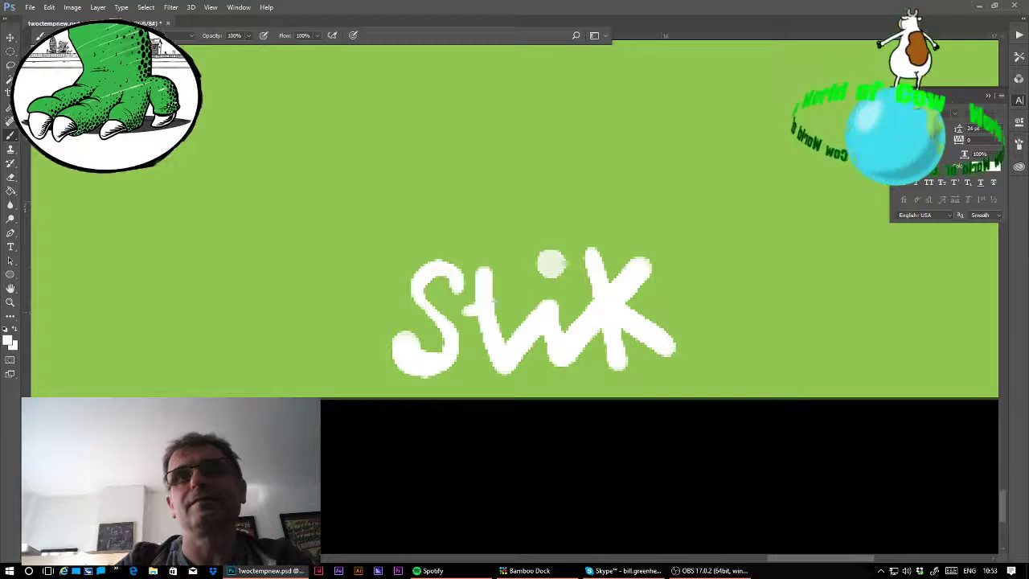
pyautogui.moveTo(492, 302); pyautogui.dragTo(532, 291)
# - Add a white dot and the year "17" by hand after the signature
pyautogui.click(684, 295)
pyautogui.moveTo(747, 266); pyautogui.dragTo(757, 328)
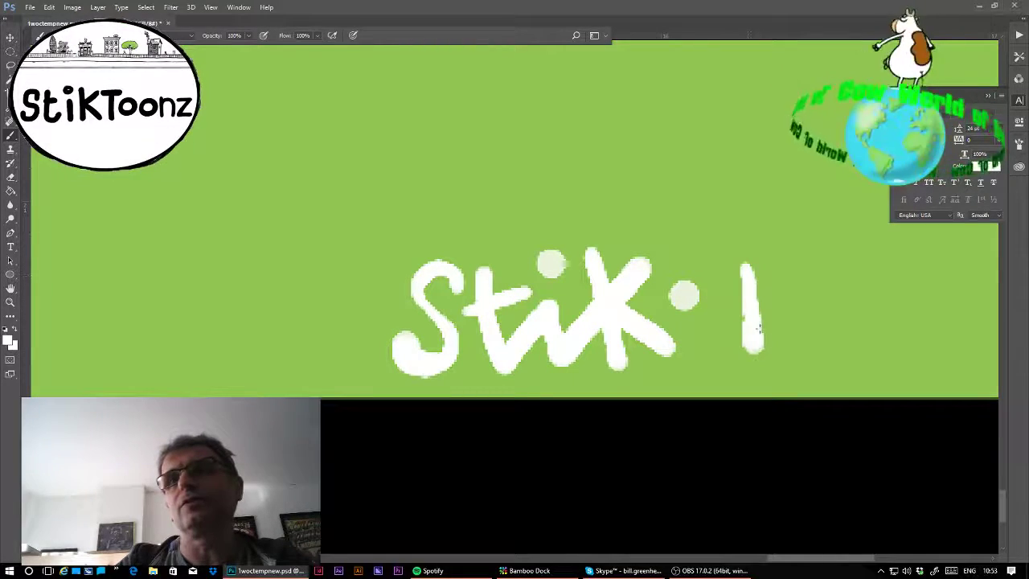
pyautogui.moveTo(779, 269)
pyautogui.mouseDown()
pyautogui.moveTo(828, 330)
pyautogui.moveTo(818, 361)
pyautogui.mouseUp()
pyautogui.moveTo(790, 319); pyautogui.dragTo(835, 315)
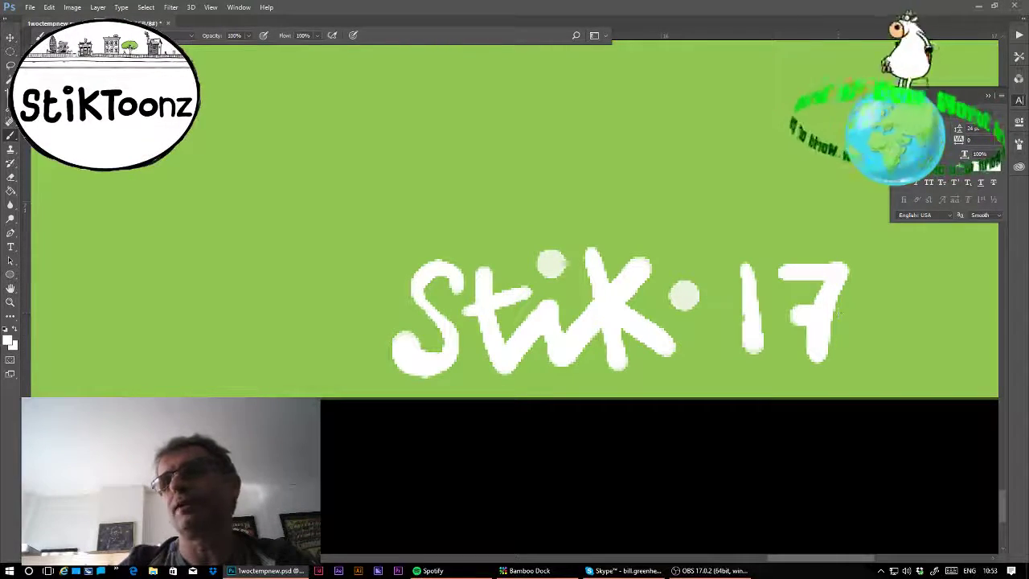
# - Save the signed cartoon document under its existing file name
pyautogui.hotkey('ctrl', '-')
pyautogui.hotkey('ctrl', '-')
pyautogui.hotkey('ctrl', '-')
pyautogui.hotkey('ctrl', '-')
pyautogui.hotkey('ctrl', '-')
pyautogui.hotkey('ctrl', '-')
pyautogui.hotkey('ctrl', '-')
pyautogui.hotkey('ctrl', '-')
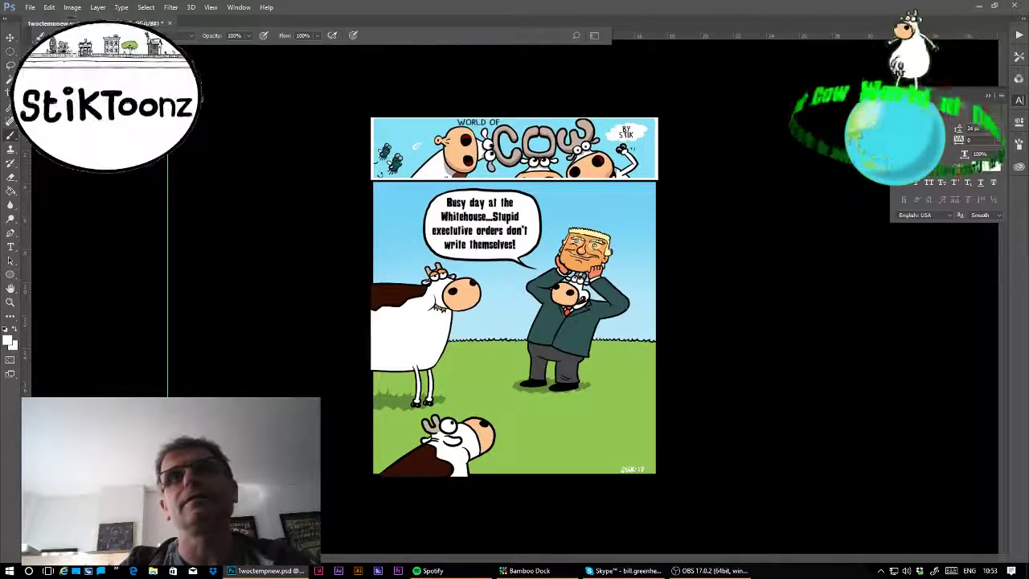
pyautogui.click(30, 8)
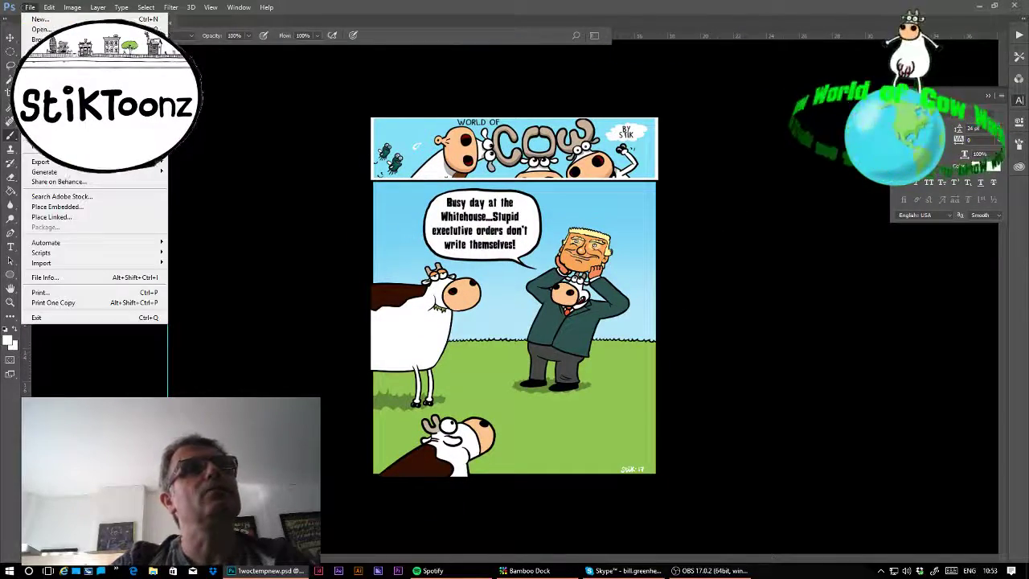
pyautogui.press('s')
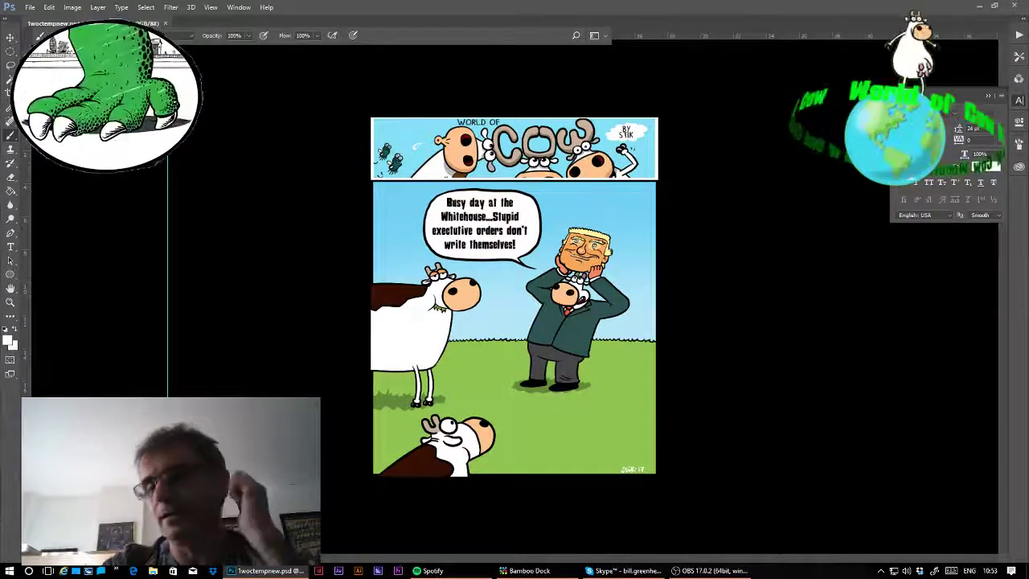